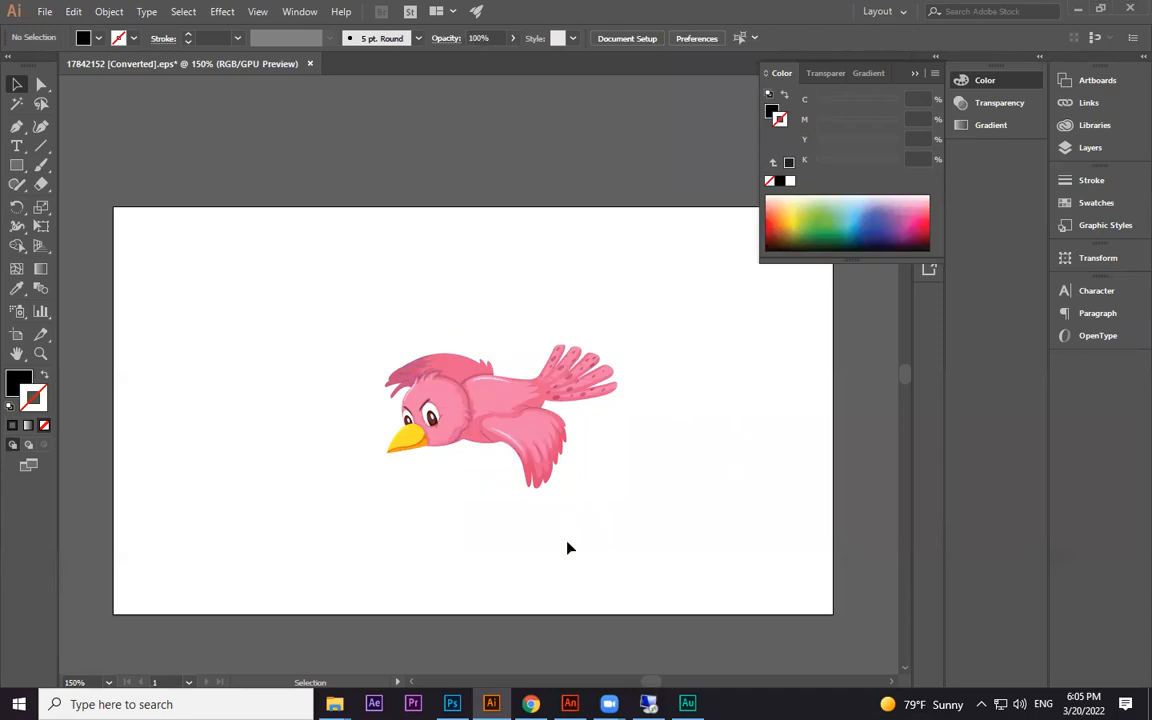
# Switch to Chrome to look at the cartoon landscape with sky image results, and return to the bird artwork in Illustrator.
pyautogui.hotkey('alt', 'Tab')
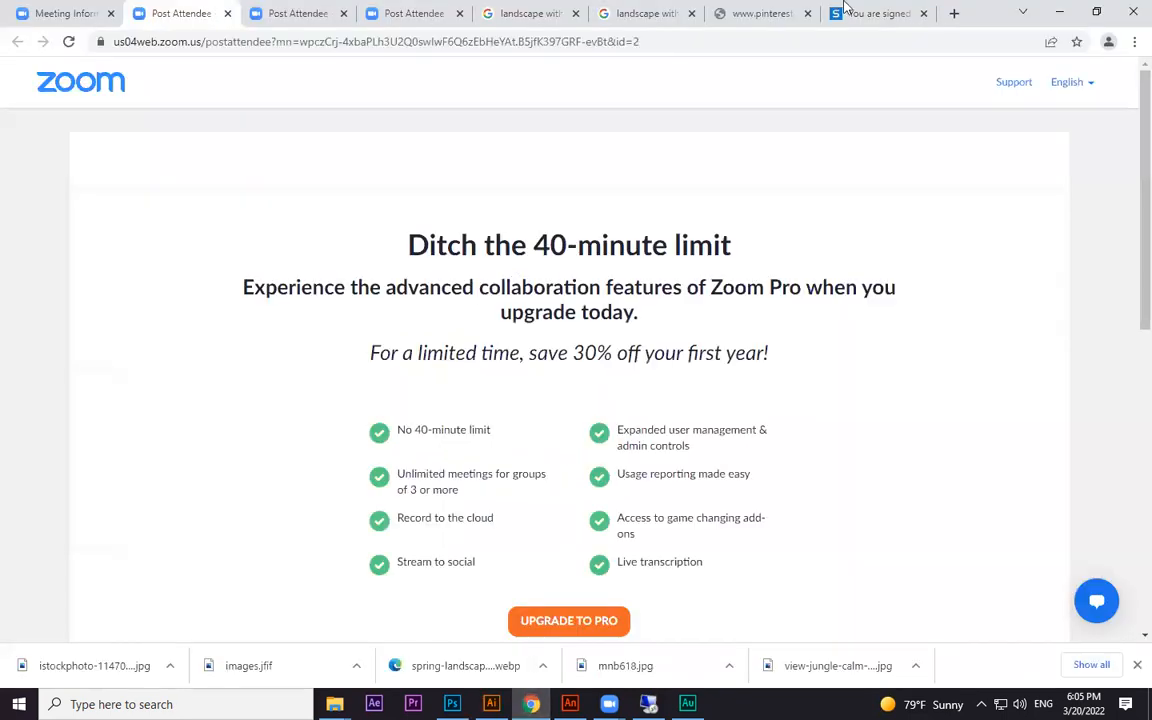
pyautogui.click(648, 13)
pyautogui.click(522, 14)
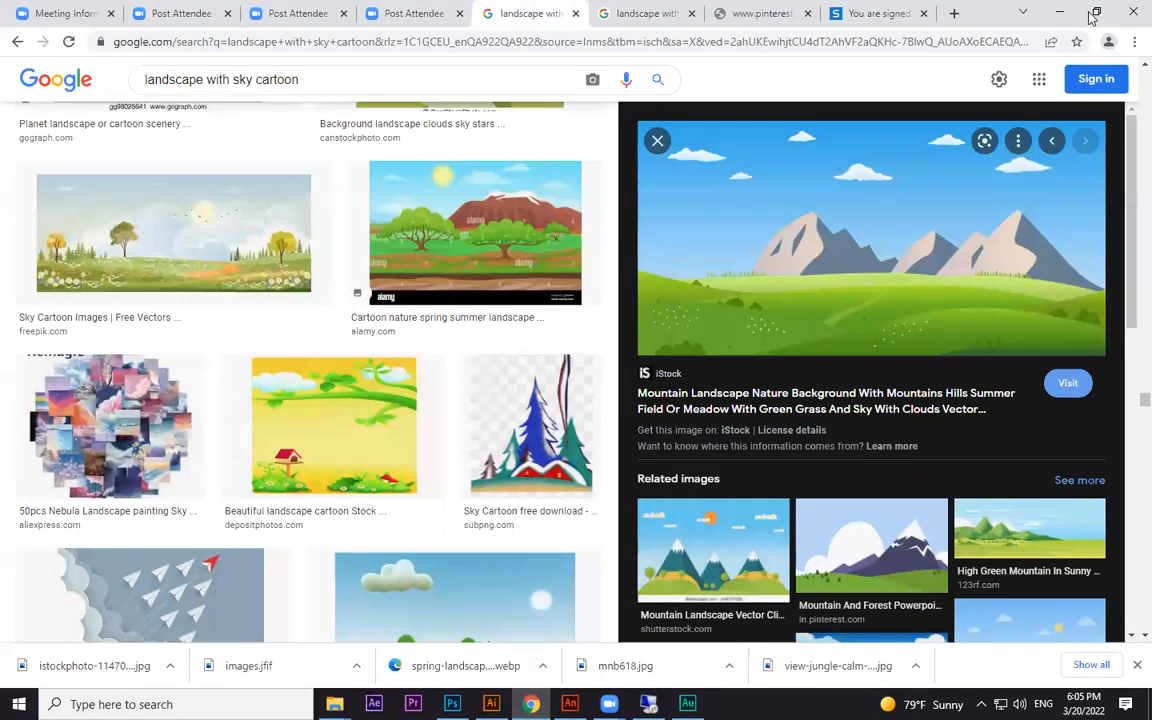
pyautogui.hotkey('alt', 'Tab')
# Select the whole bird and its front wing to examine how the artwork is grouped.
pyautogui.hotkey('ctrl', 'a')
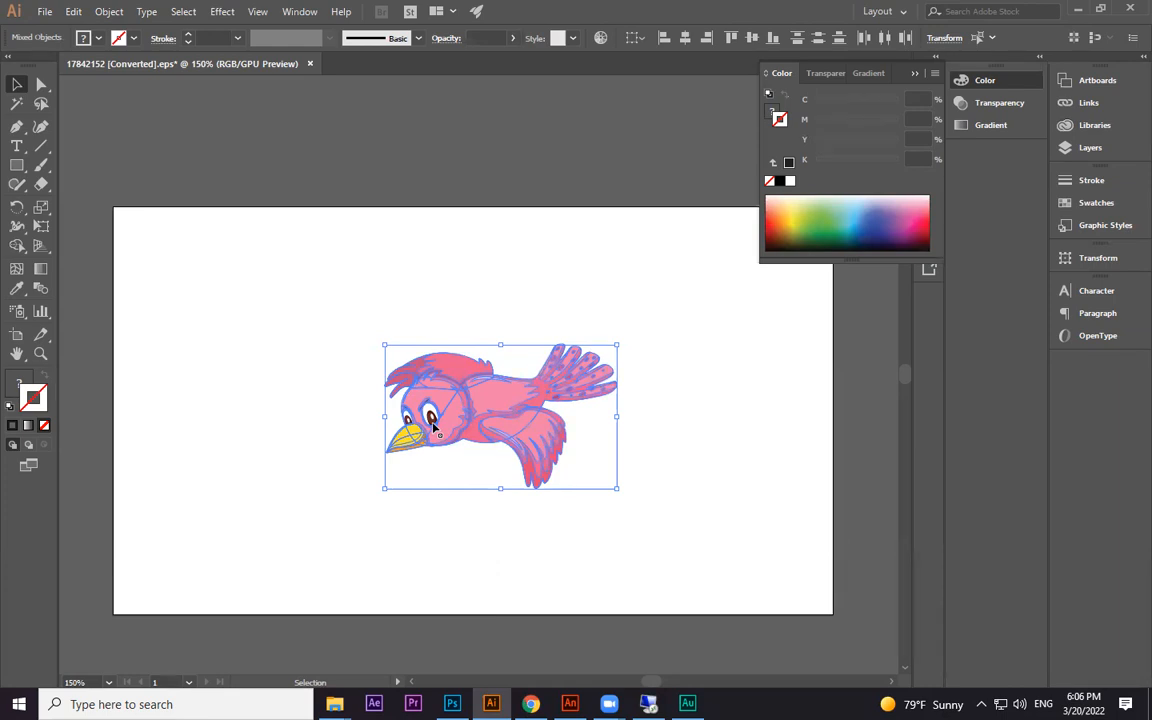
pyautogui.click(548, 462)
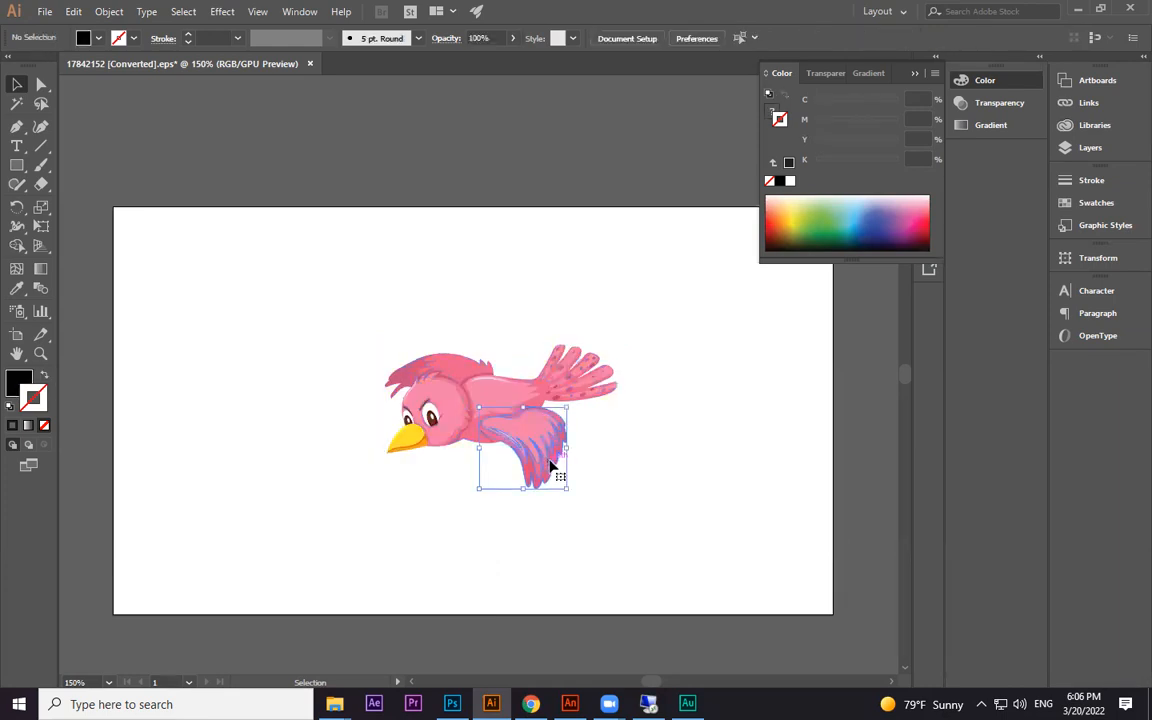
pyautogui.moveTo(527, 489)
pyautogui.mouseDown()
pyautogui.moveTo(528, 405)
pyautogui.moveTo(540, 500)
pyautogui.moveTo(540, 489)
pyautogui.mouseUp()
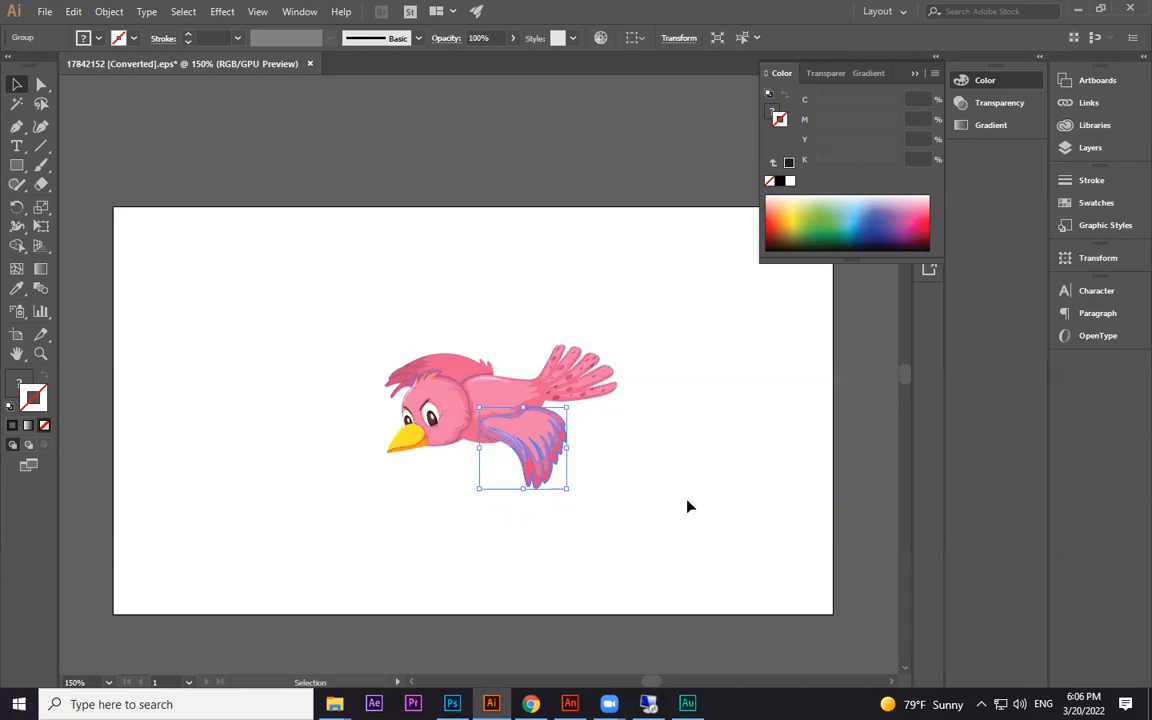
pyautogui.moveTo(634, 531); pyautogui.dragTo(500, 480)
pyautogui.click(668, 455)
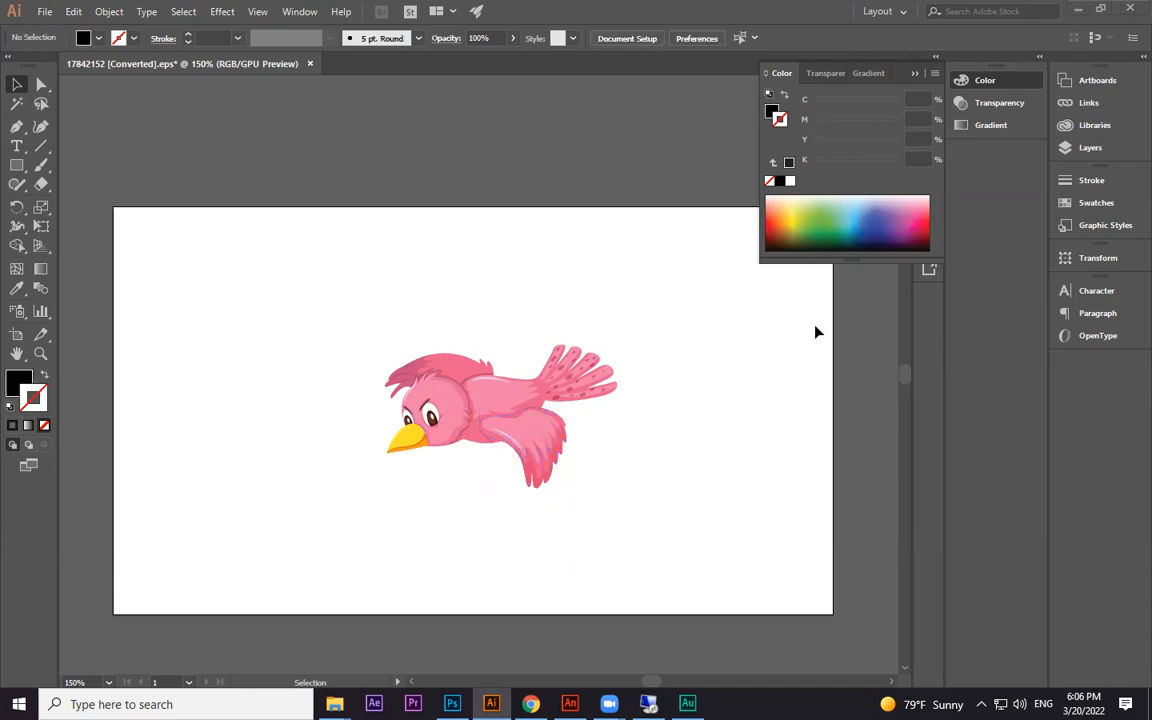
pyautogui.moveTo(672, 315); pyautogui.dragTo(226, 480)
pyautogui.hotkey('ctrl', '+')
pyautogui.click(689, 310)
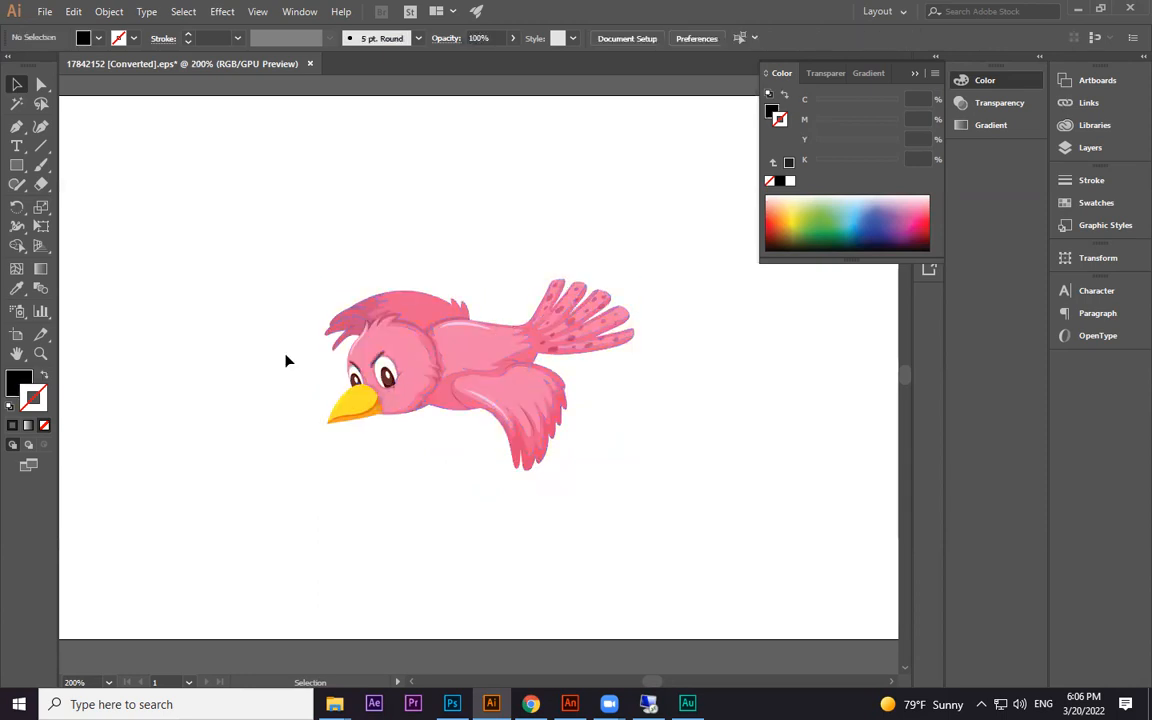
# Examine which parts of the bird's head and front wing can be selected separately.
pyautogui.click(388, 390)
pyautogui.click(403, 444)
pyautogui.click(545, 456)
pyautogui.moveTo(511, 476)
pyautogui.mouseDown()
pyautogui.moveTo(515, 440)
pyautogui.moveTo(530, 462)
pyautogui.moveTo(517, 400)
pyautogui.moveTo(512, 470)
pyautogui.mouseUp()
pyautogui.click(710, 360)
pyautogui.moveTo(180, 213); pyautogui.dragTo(640, 489)
pyautogui.click(592, 493)
# Try pulling the front wing away from the body, and undo the move.
pyautogui.moveTo(530, 406); pyautogui.dragTo(696, 484)
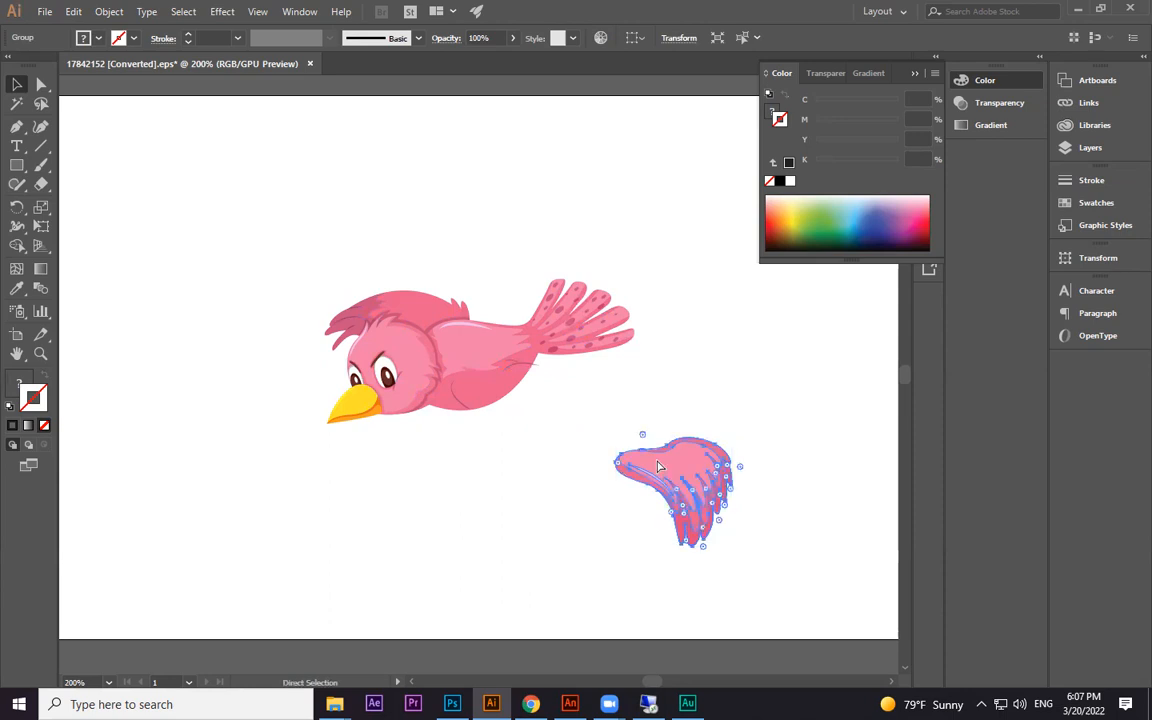
pyautogui.hotkey('ctrl', 'z')
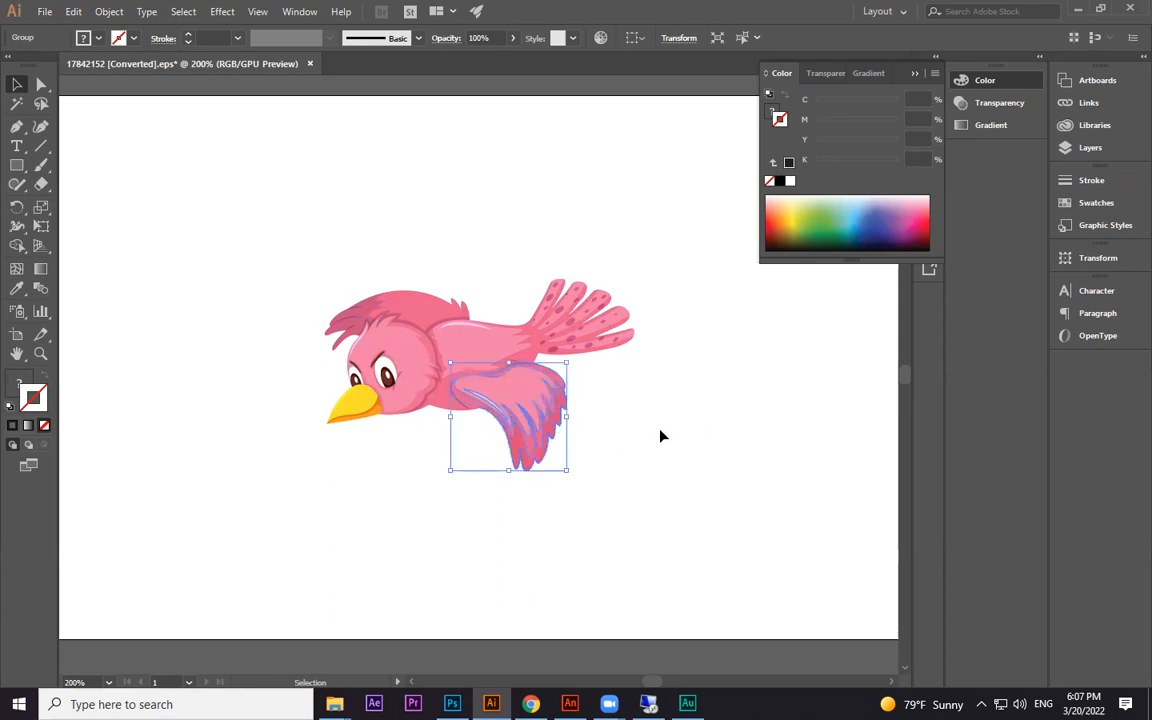
pyautogui.click(700, 457)
pyautogui.hotkey('ctrl', '+')
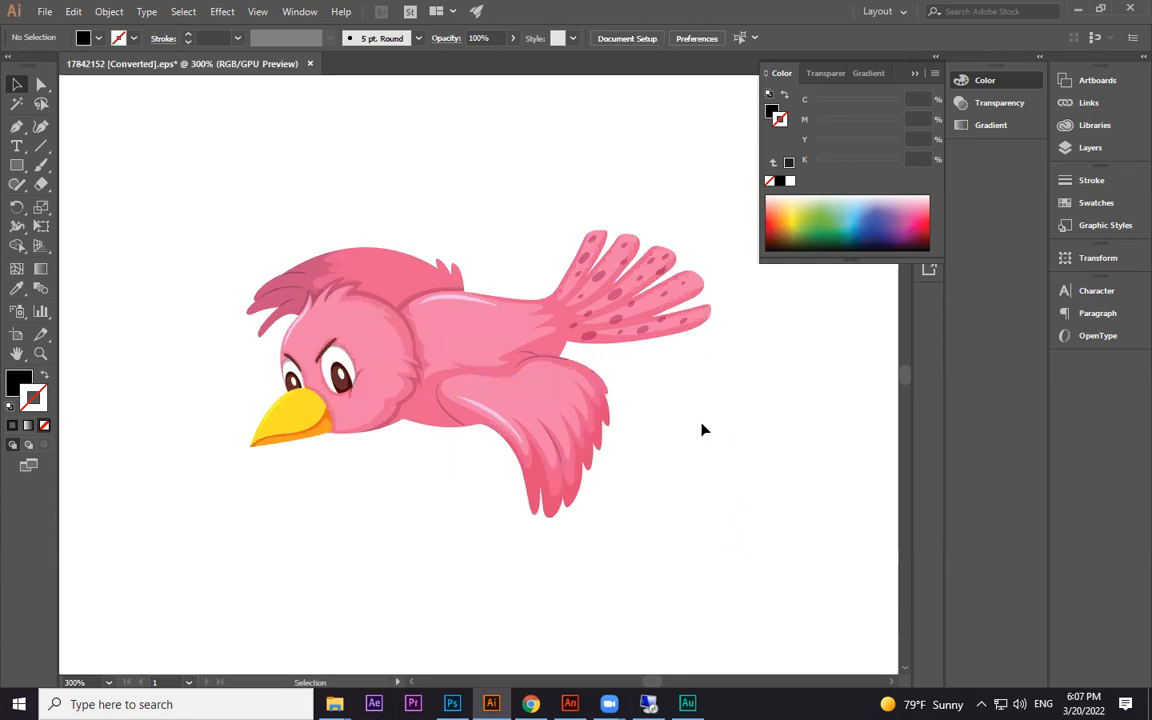
pyautogui.hotkey('ctrl', '+')
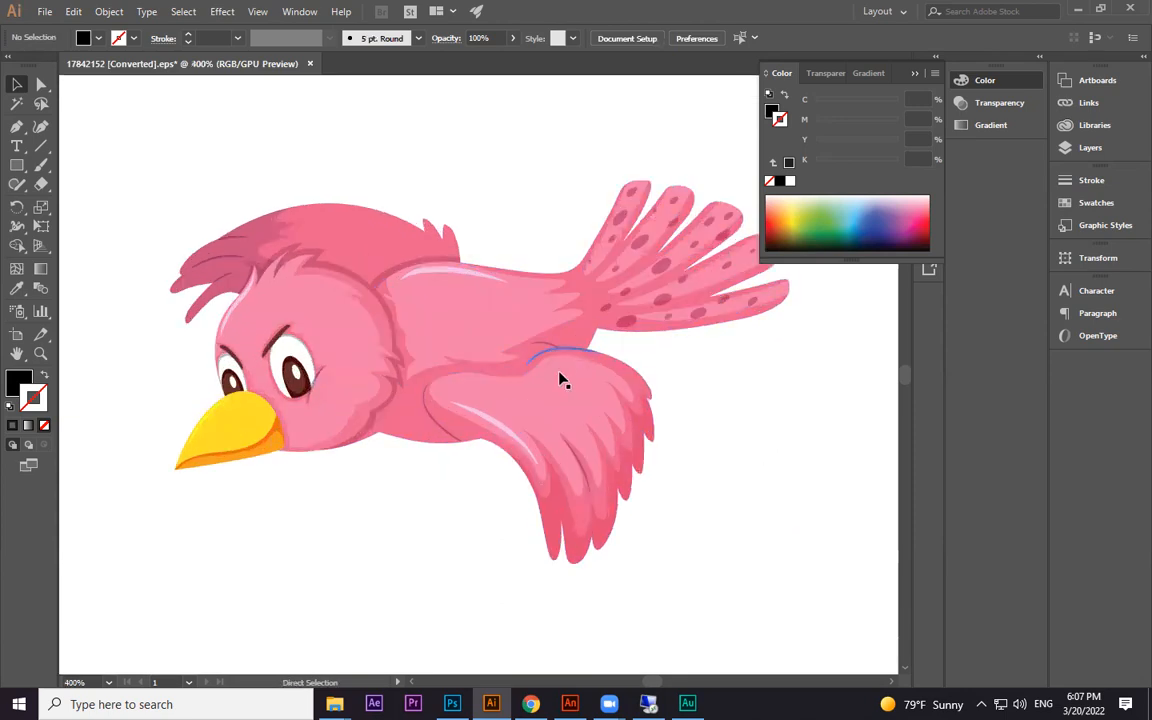
pyautogui.click(603, 420)
pyautogui.hotkey('ctrl', 'z')
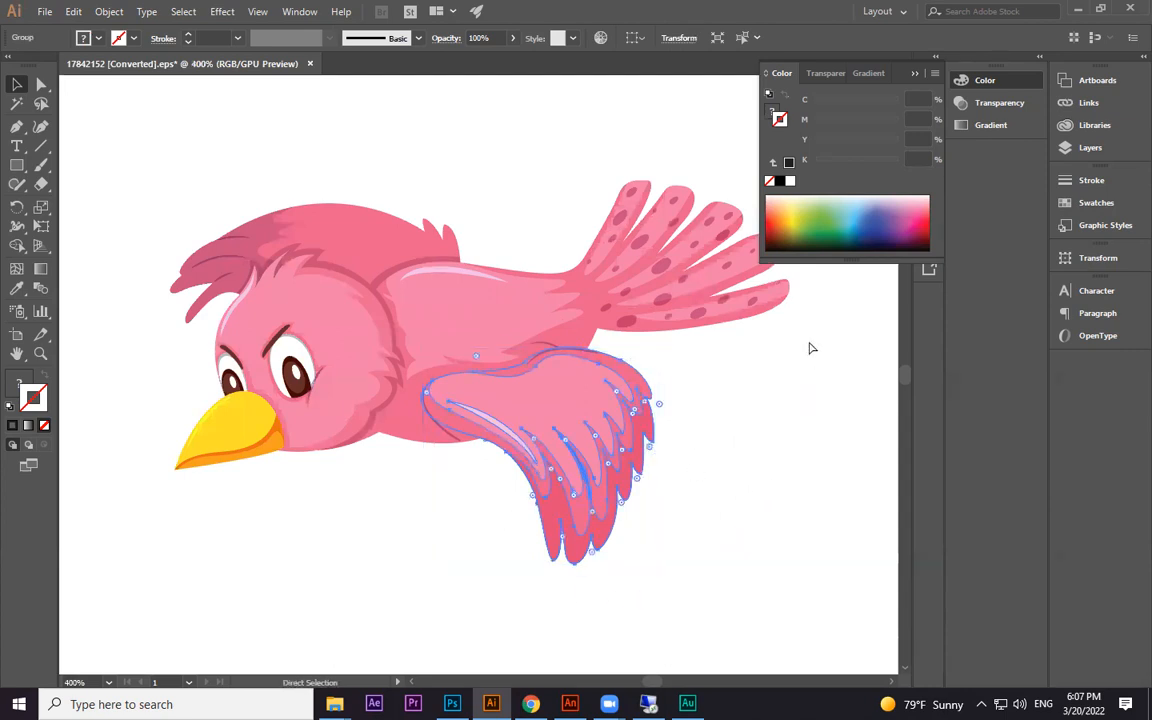
# Ungroup the front wing and group its pieces together again.
pyautogui.hotkey('ctrl', '+')
pyautogui.hotkey('ctrl', '+')
pyautogui.hotkey('ctrl', 'shift', 'g')
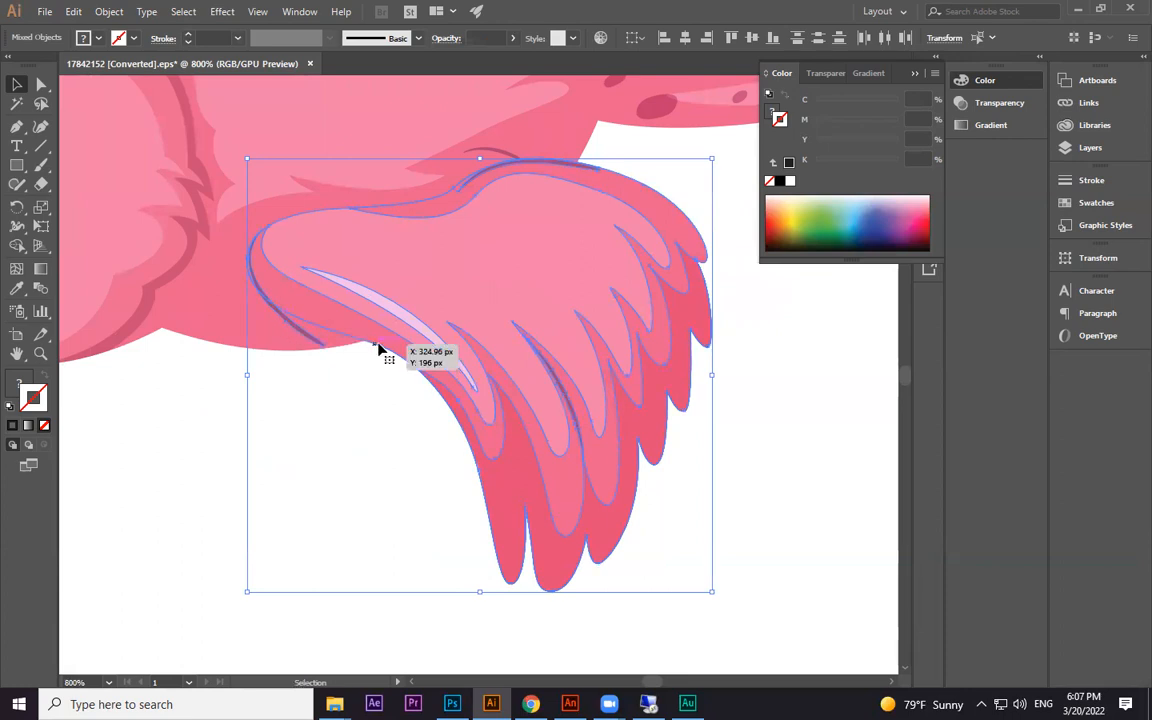
pyautogui.hotkey('ctrl', '-')
pyautogui.hotkey('ctrl', '-')
pyautogui.hotkey('ctrl', 'g')
# Try moving the regrouped front wing off the body as one piece, and undo the move.
pyautogui.click(698, 433)
pyautogui.moveTo(566, 368); pyautogui.dragTo(661, 460)
pyautogui.hotkey('ctrl', 'z')
pyautogui.click(682, 458)
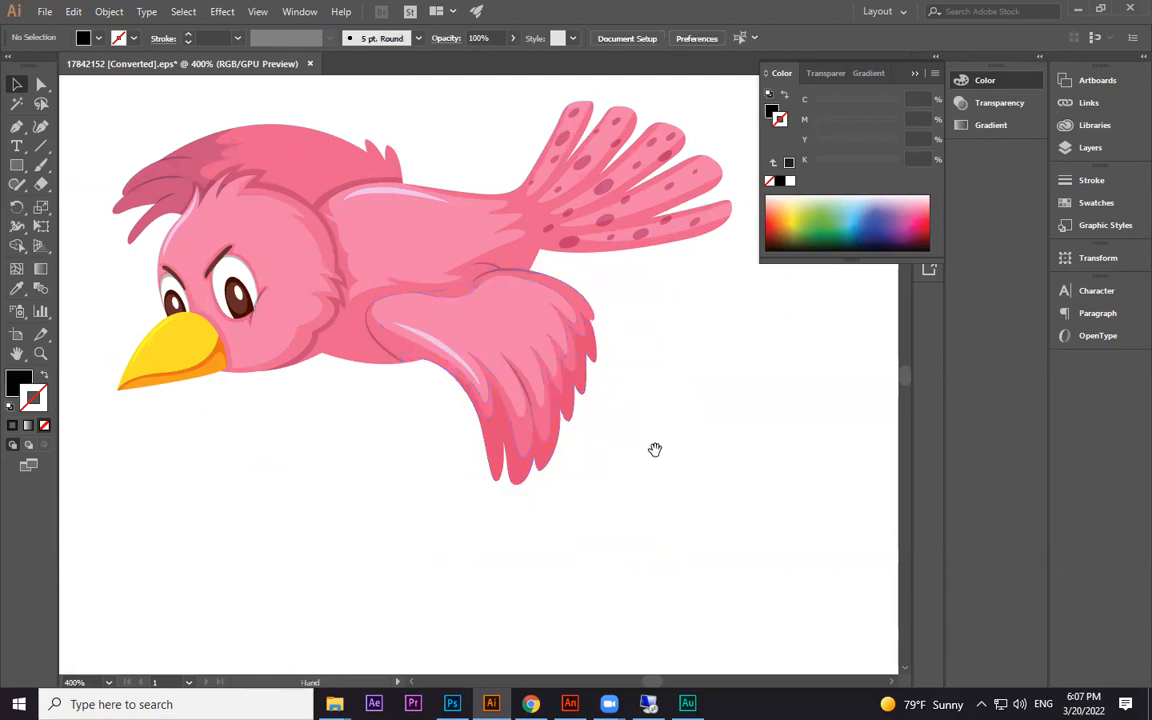
pyautogui.moveTo(560, 382); pyautogui.dragTo(646, 476)
pyautogui.click(622, 466)
# Group all the pieces of the back wing behind the head and send the group to the back.
pyautogui.click(381, 253)
pyautogui.moveTo(404, 226); pyautogui.dragTo(410, 133)
pyautogui.hotkey('ctrl', 'z')
pyautogui.hotkey('ctrl', 'z')
pyautogui.click(416, 226)
pyautogui.moveTo(416, 226); pyautogui.dragTo(438, 130)
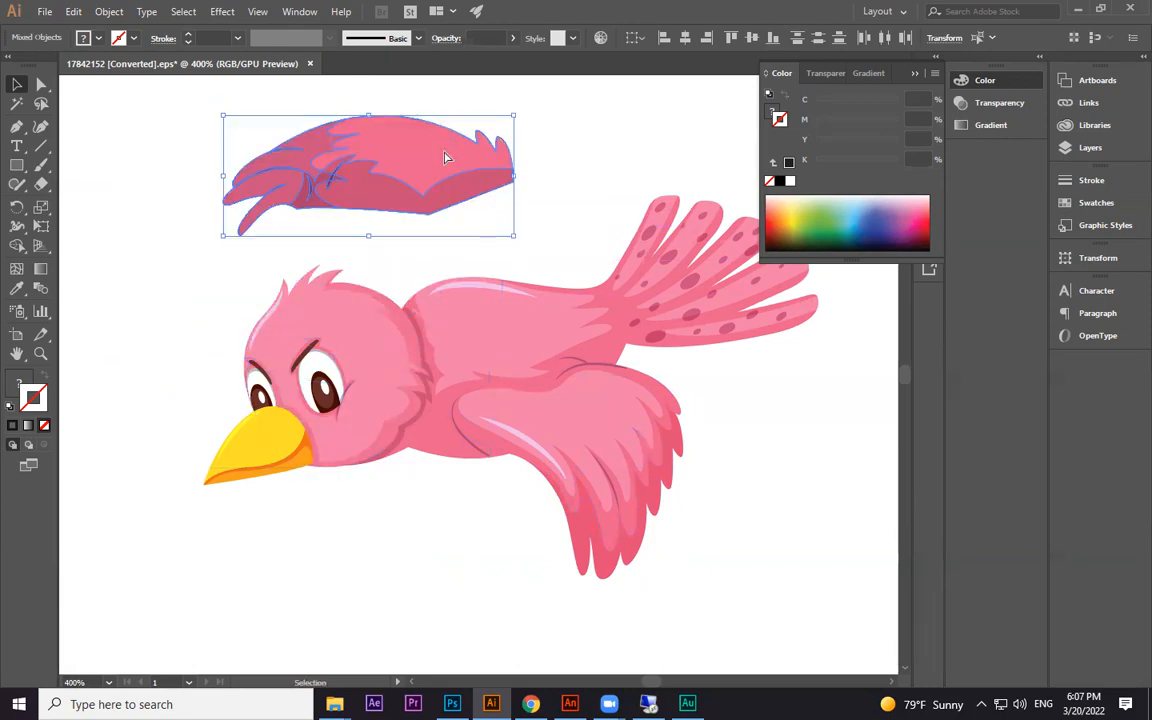
pyautogui.hotkey('ctrl', 'z')
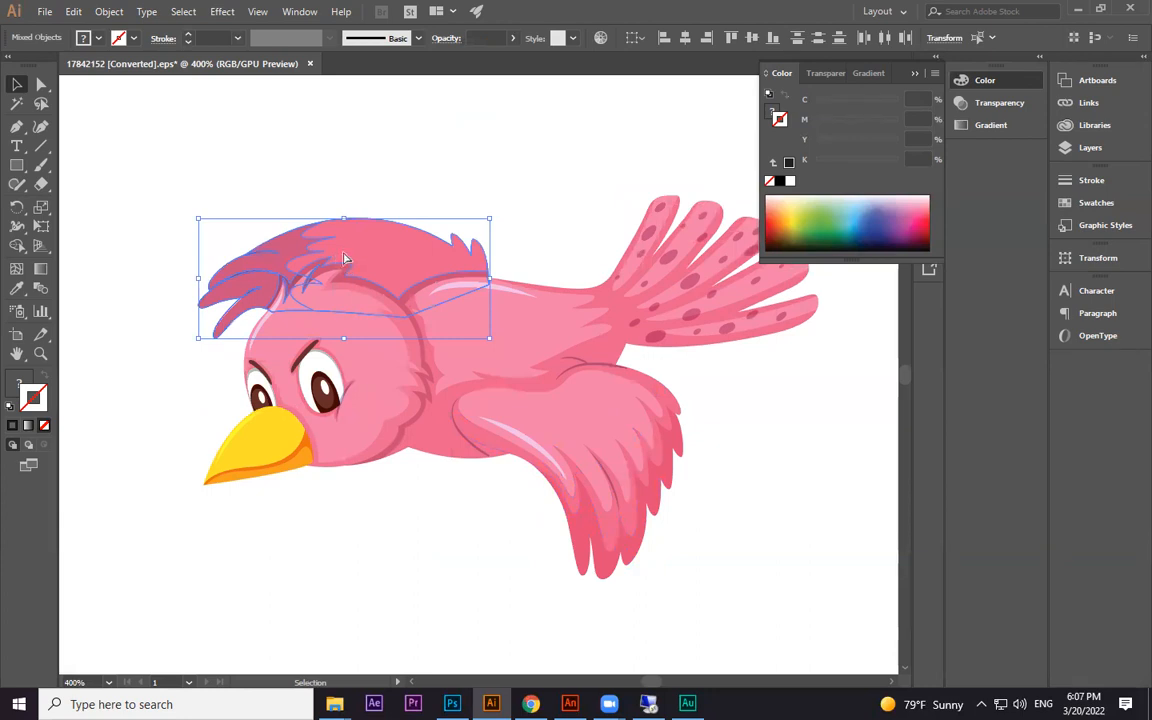
pyautogui.hotkey('ctrl', 'g')
pyautogui.hotkey('ctrl', 'shift', '[')
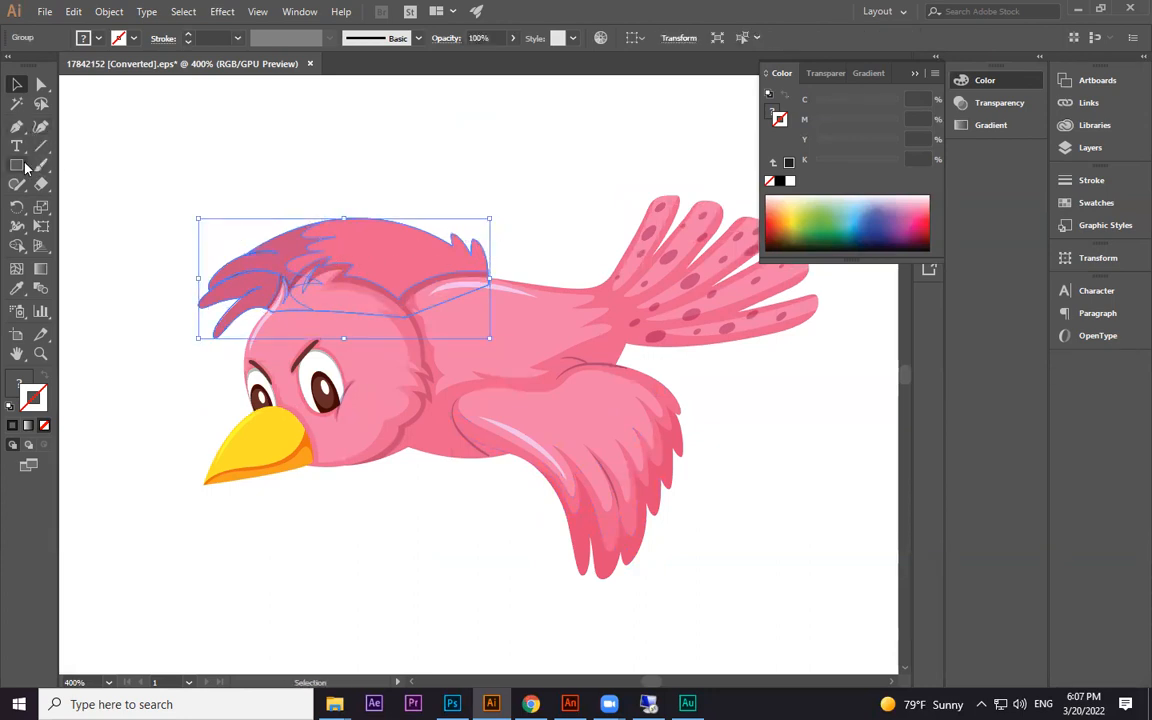
# Flatten the back wing slightly from its upper edge with Free Transform.
pyautogui.click(41, 225)
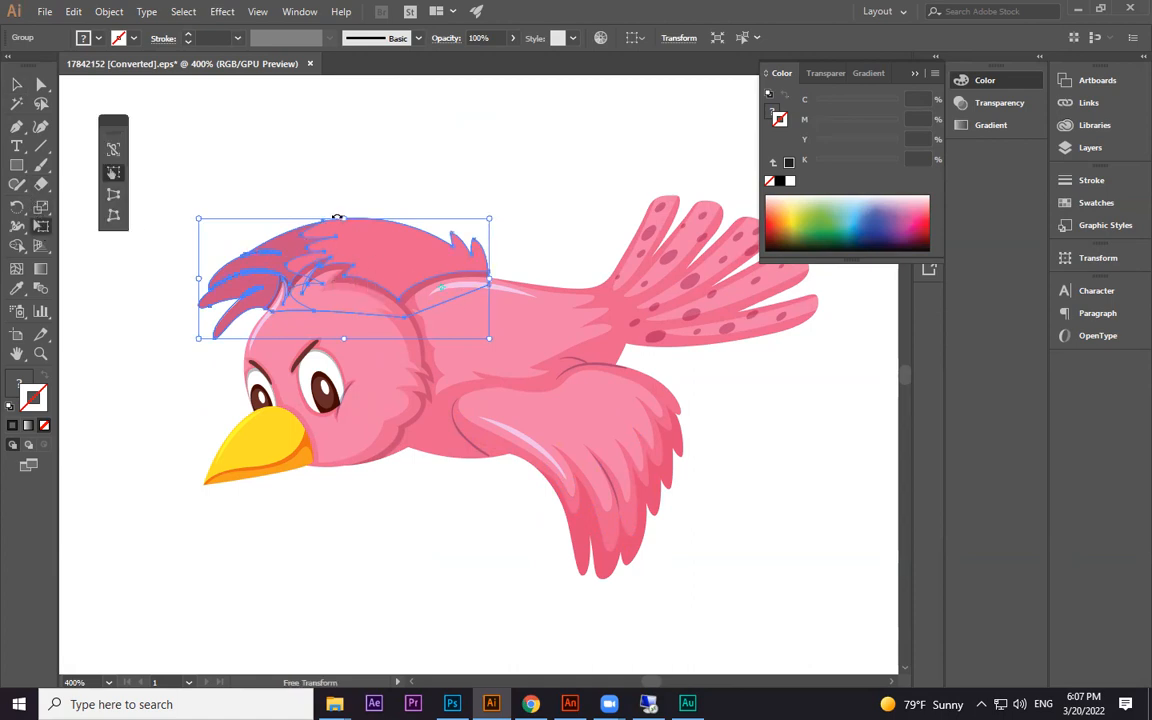
pyautogui.moveTo(338, 216); pyautogui.dragTo(348, 303)
pyautogui.hotkey('ctrl', 'z')
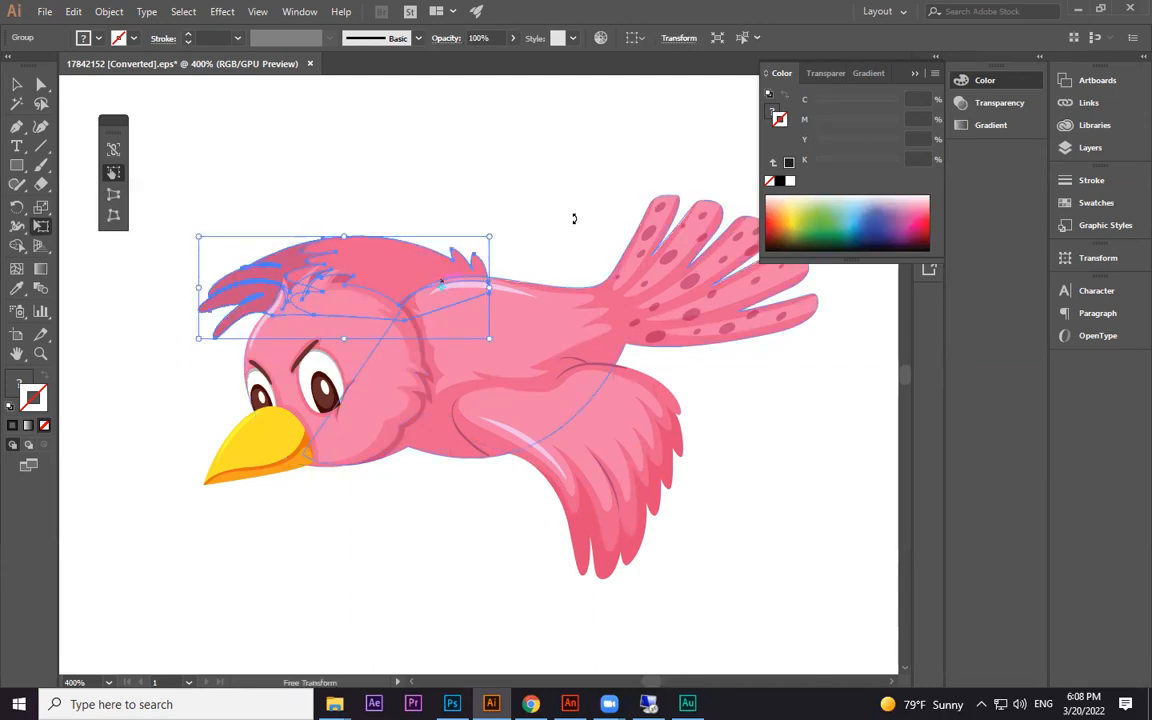
pyautogui.click(16, 84)
# Make a copy of the front wing reflected across the vertical axis and place it over the back wing.
pyautogui.click(652, 480)
pyautogui.moveTo(652, 480); pyautogui.dragTo(231, 416)
pyautogui.rightClick(231, 412)
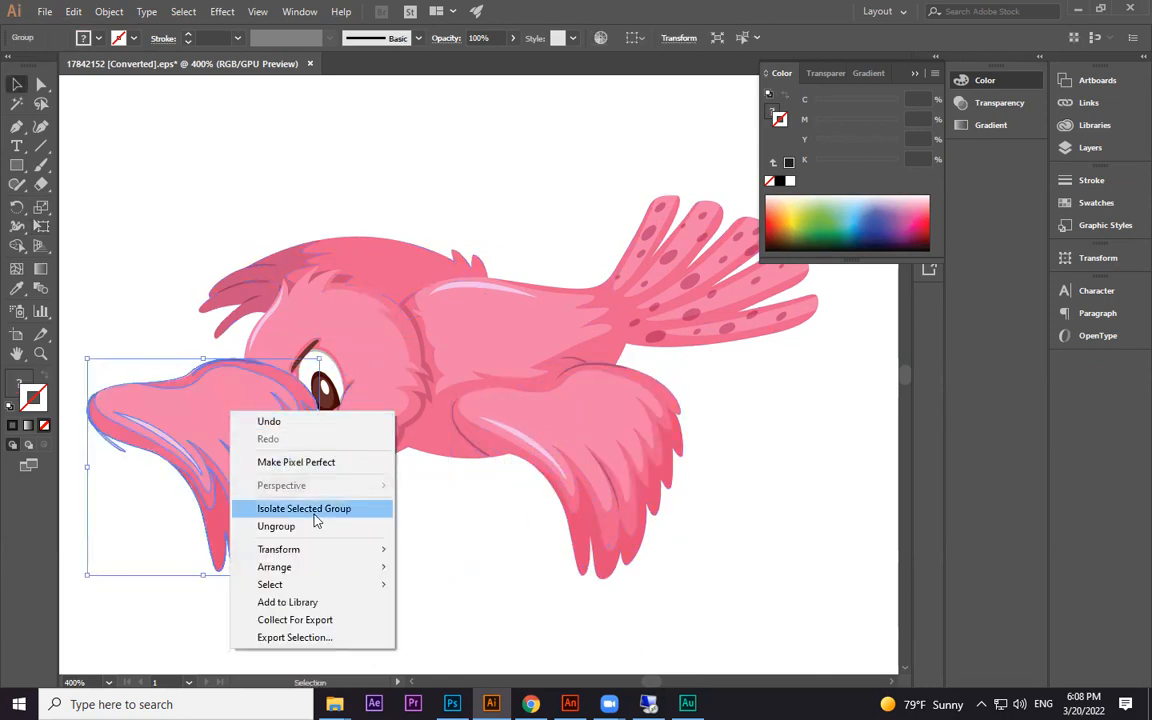
pyautogui.click(402, 606)
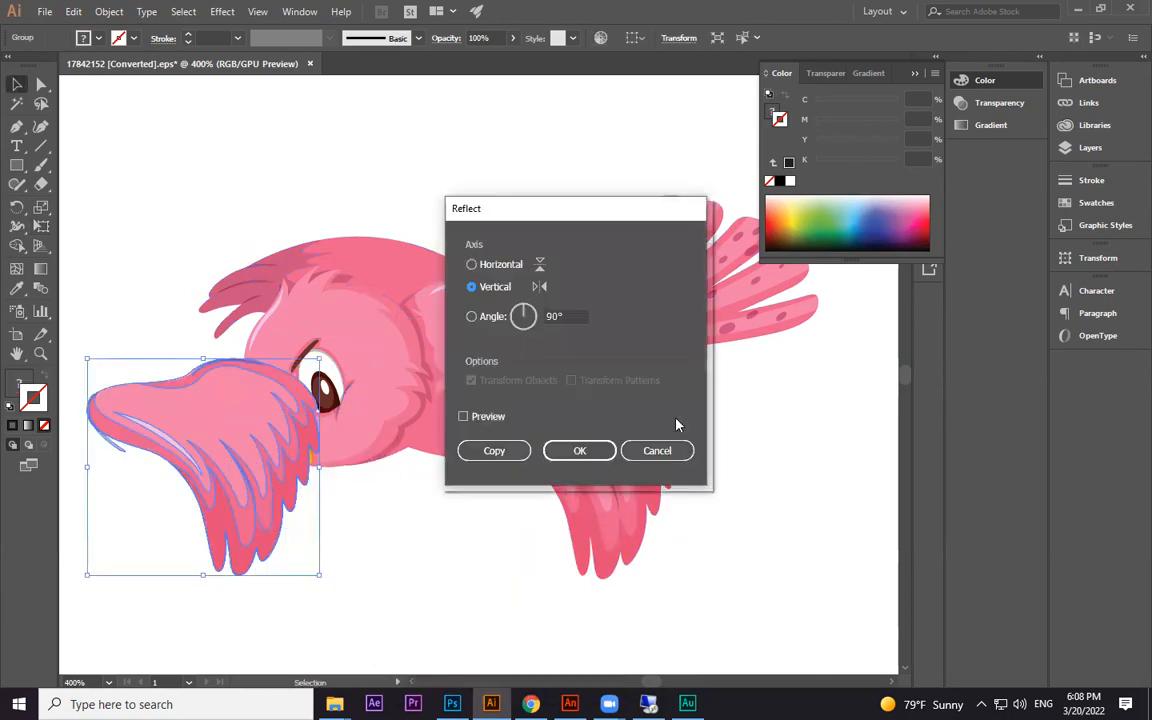
pyautogui.click(490, 422)
pyautogui.click(578, 449)
pyautogui.moveTo(252, 416); pyautogui.dragTo(484, 308)
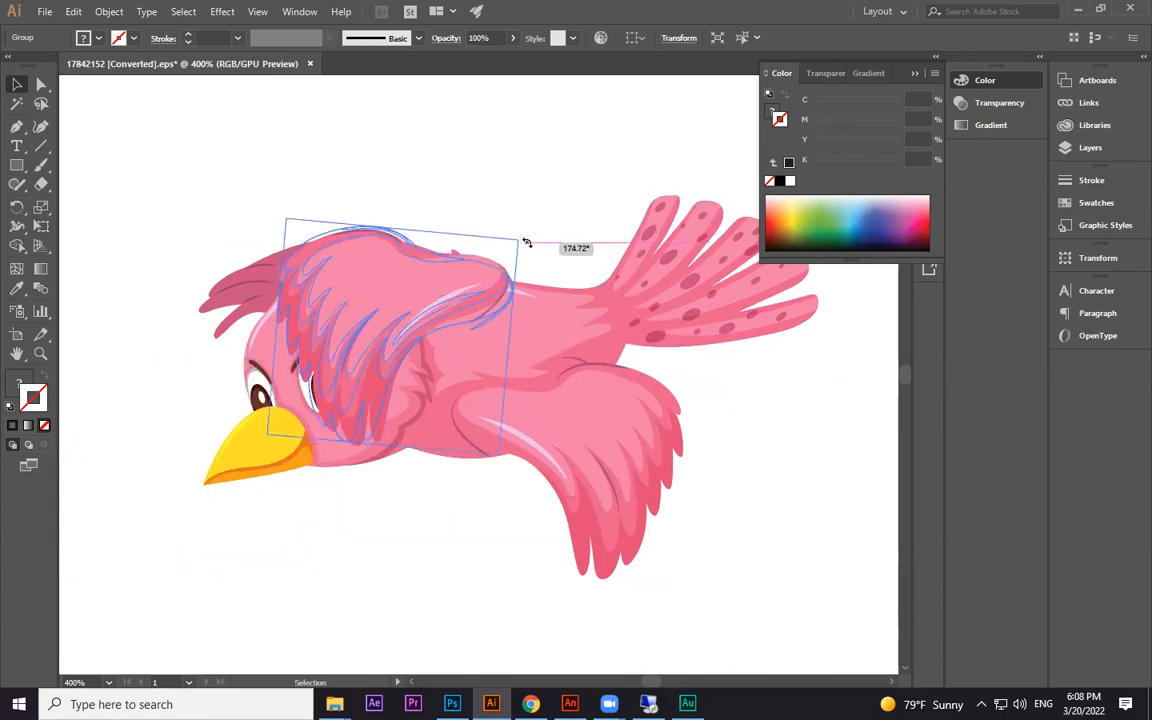
# Preview a horizontal reflection of the copied wing, but reflect it again across the vertical axis.
pyautogui.rightClick(432, 294)
pyautogui.moveTo(560, 426)
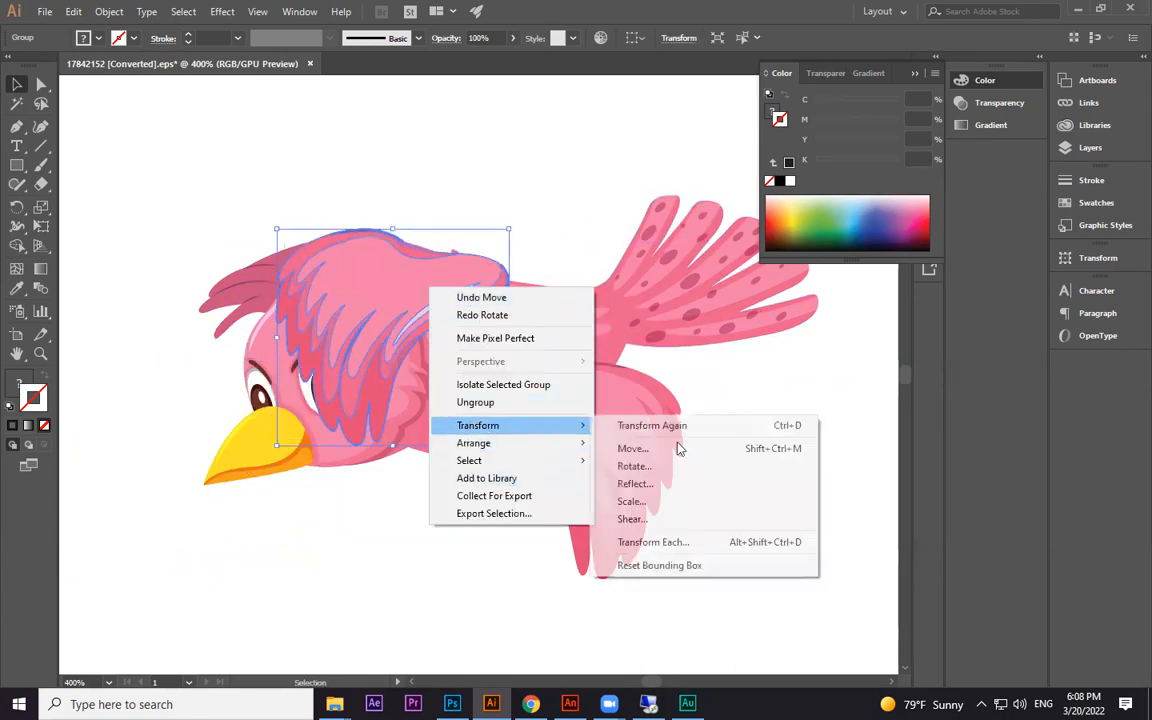
pyautogui.click(661, 490)
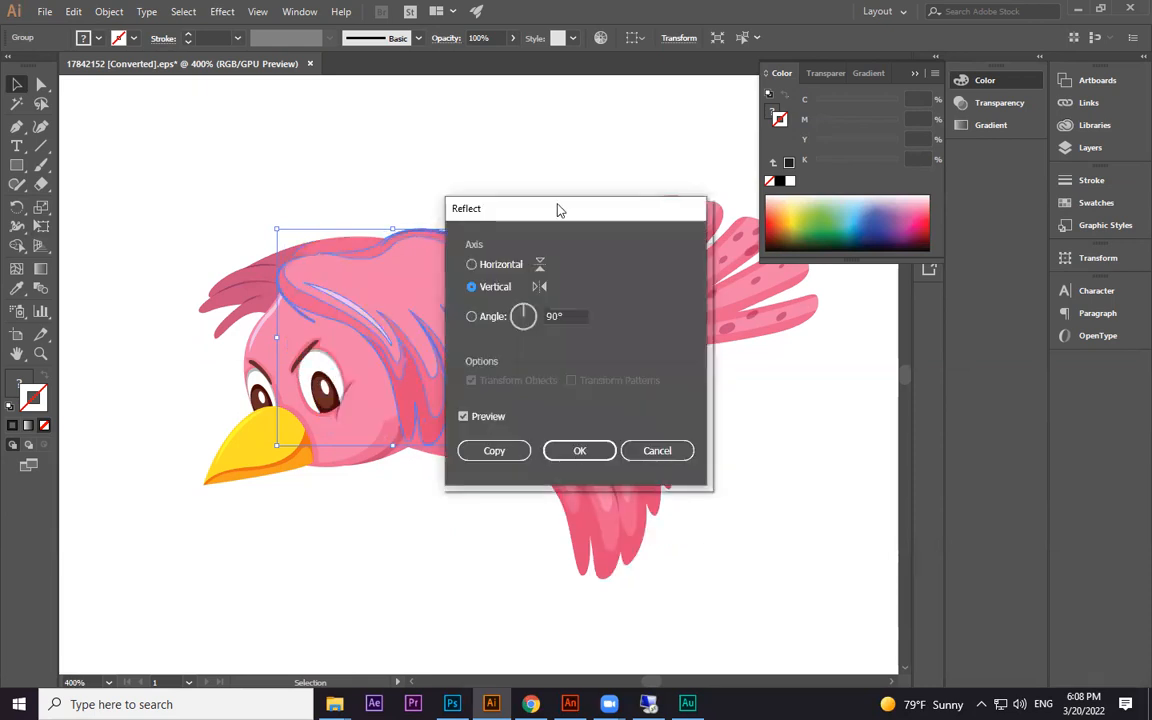
pyautogui.moveTo(560, 206); pyautogui.dragTo(736, 216)
pyautogui.click(648, 272)
pyautogui.click(660, 294)
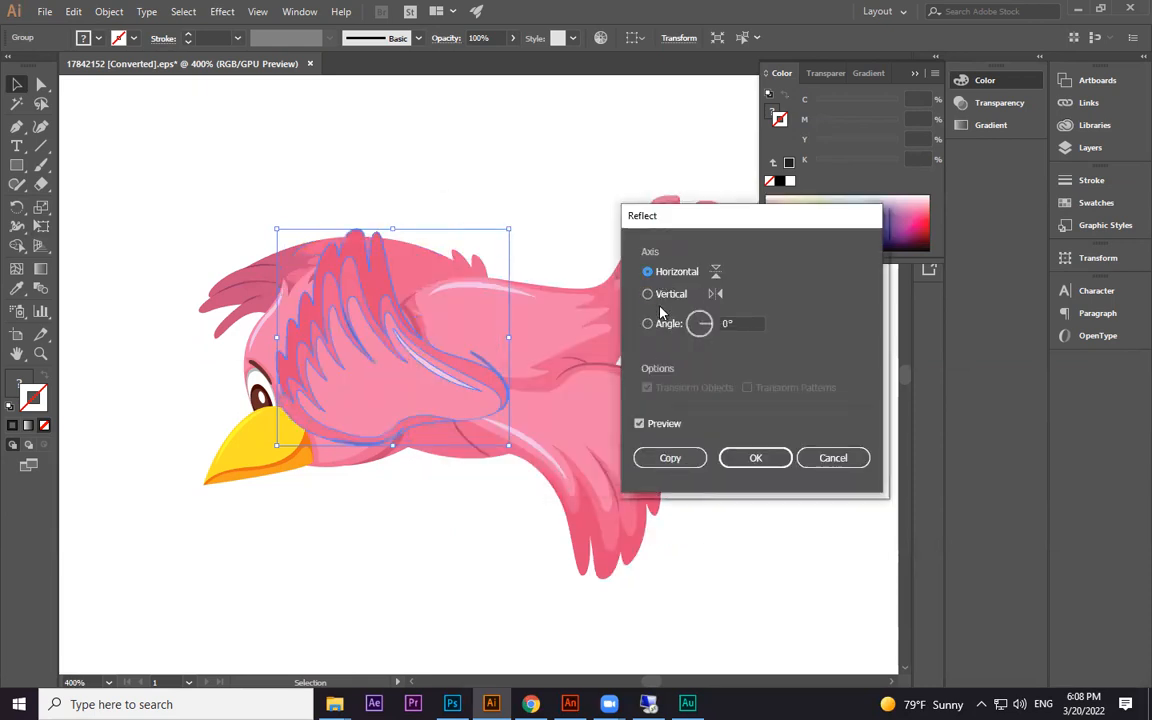
pyautogui.click(756, 458)
# Delete the copied wing and undo the move of the original back wing.
pyautogui.moveTo(476, 314); pyautogui.dragTo(181, 319)
pyautogui.moveTo(244, 365); pyautogui.dragTo(350, 285)
pyautogui.moveTo(380, 137); pyautogui.dragTo(406, 155)
pyautogui.press('Delete')
pyautogui.click(300, 248)
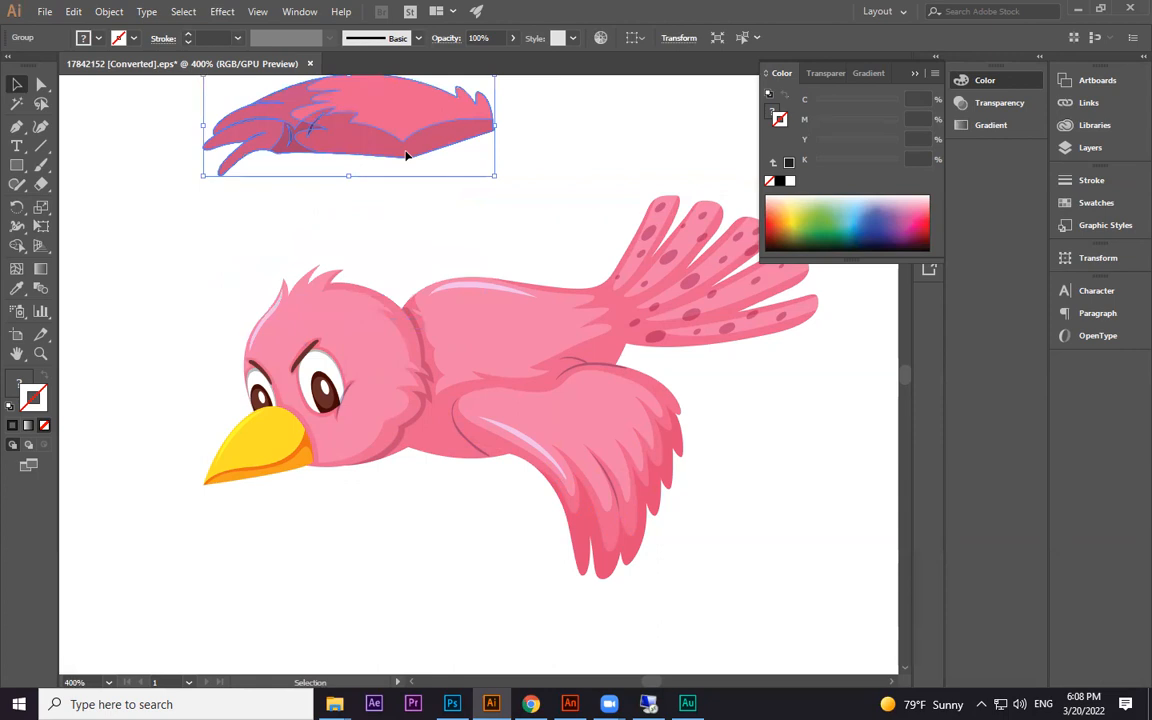
pyautogui.hotkey('ctrl', 'z')
pyautogui.press('v')
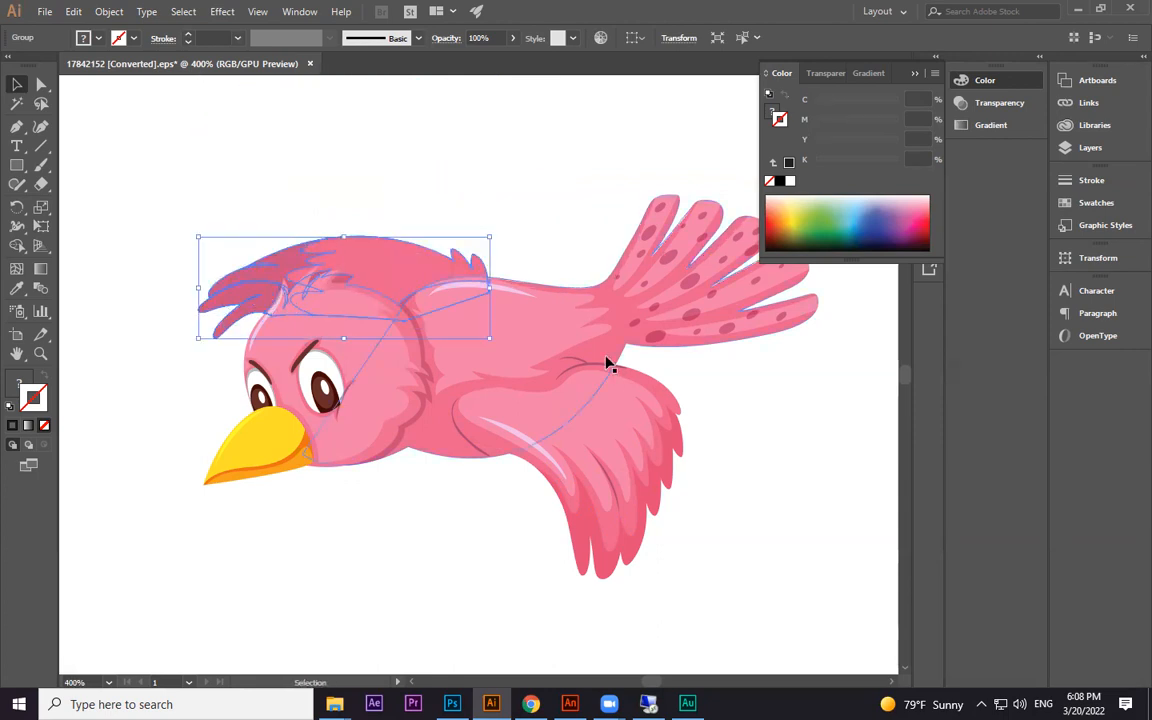
# Try moving the front wing and the beak off the bird, undoing each move.
pyautogui.moveTo(622, 458); pyautogui.dragTo(670, 523)
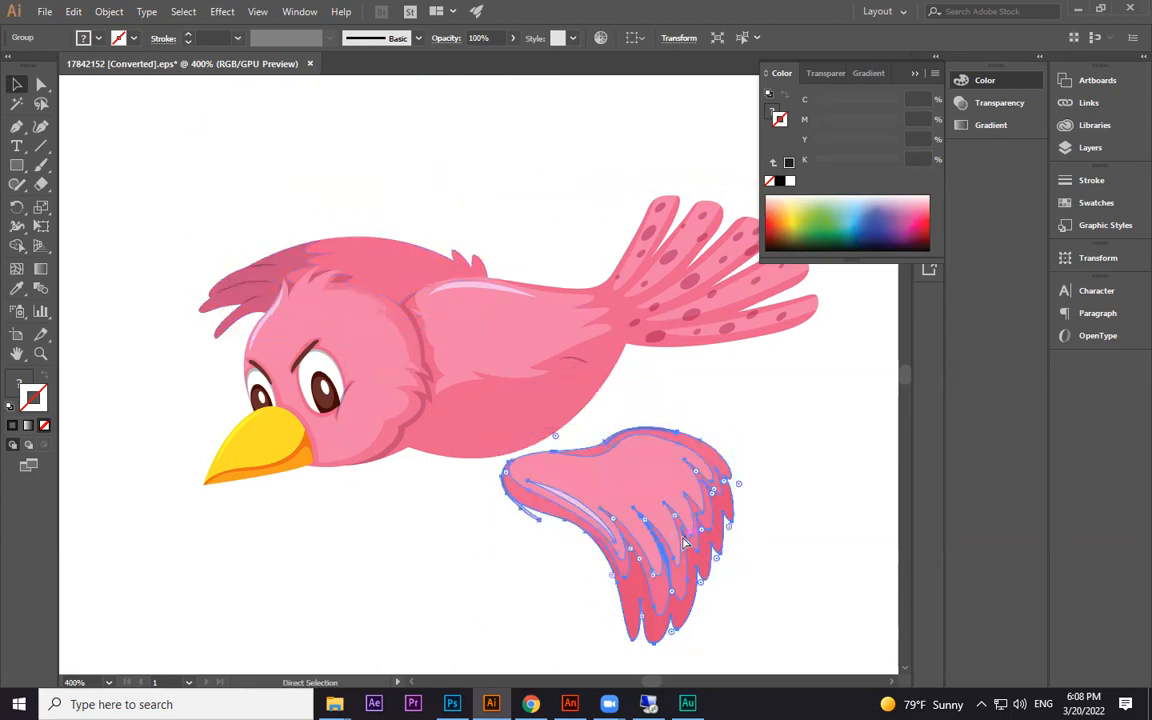
pyautogui.hotkey('ctrl', 'z')
pyautogui.moveTo(363, 506); pyautogui.dragTo(410, 489)
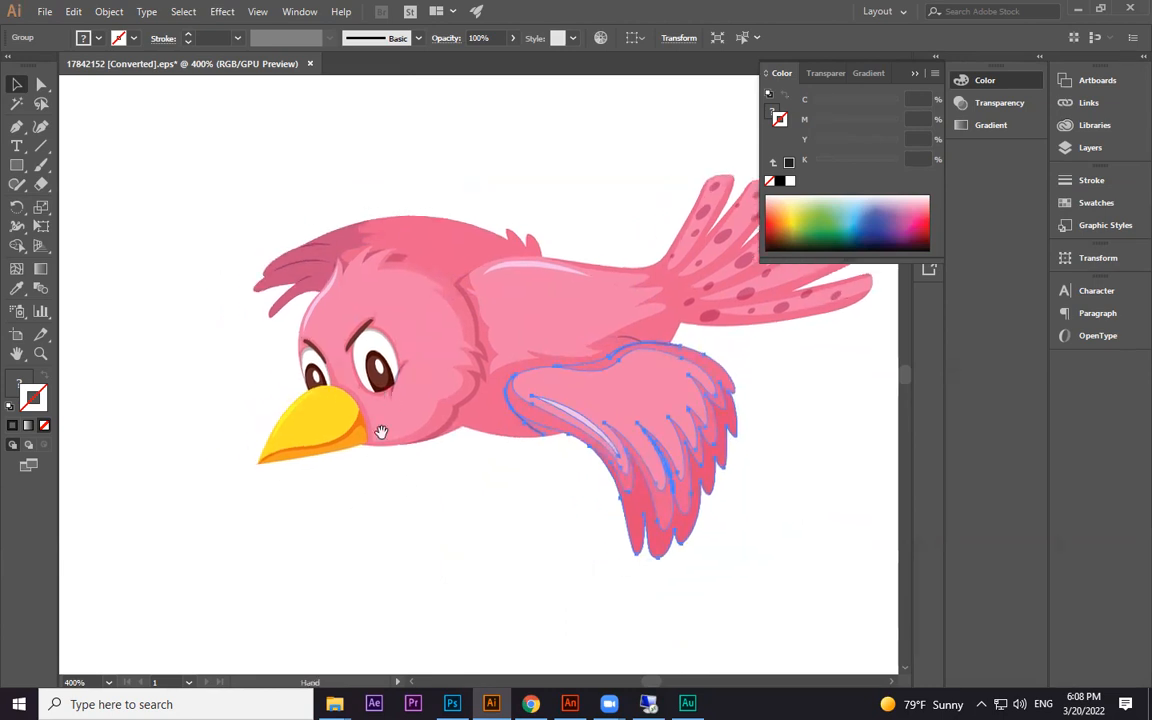
pyautogui.click(312, 441)
pyautogui.moveTo(312, 441); pyautogui.dragTo(196, 554)
pyautogui.hotkey('ctrl', 'z')
# Move the whole beak off the head and pull the yellow upper beak apart from the orange lower beak.
pyautogui.hotkey('ctrl', '=')
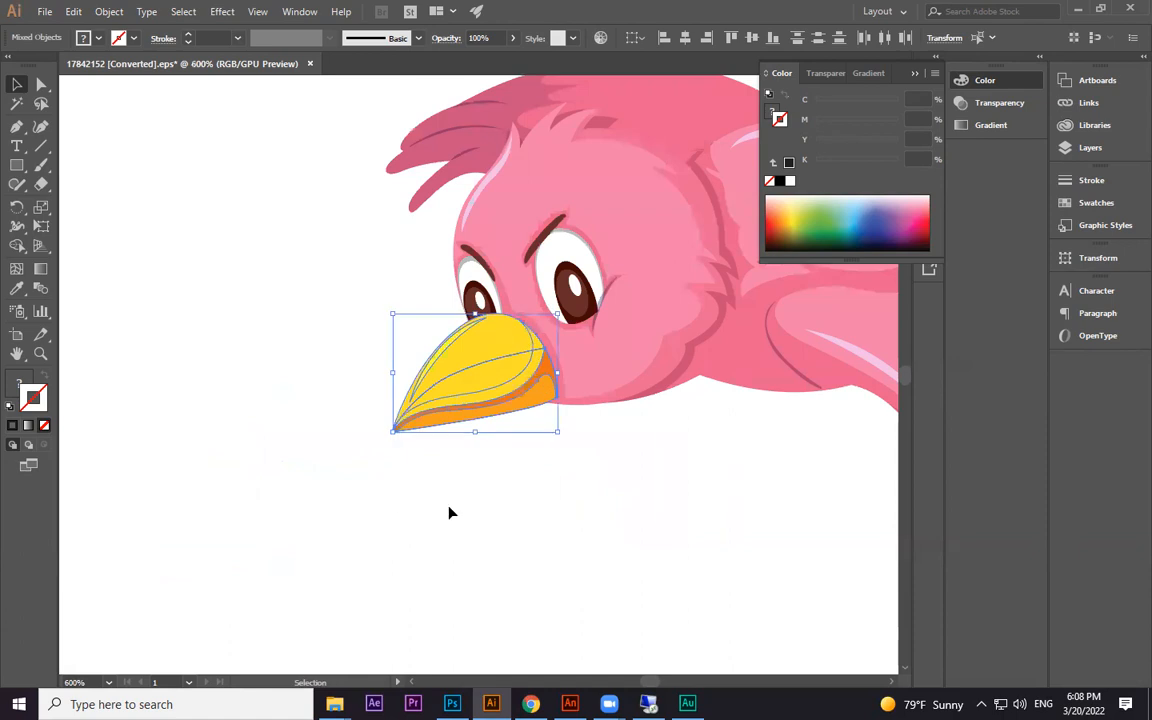
pyautogui.moveTo(468, 432); pyautogui.dragTo(558, 404)
pyautogui.moveTo(574, 348); pyautogui.dragTo(284, 230)
pyautogui.click(465, 545)
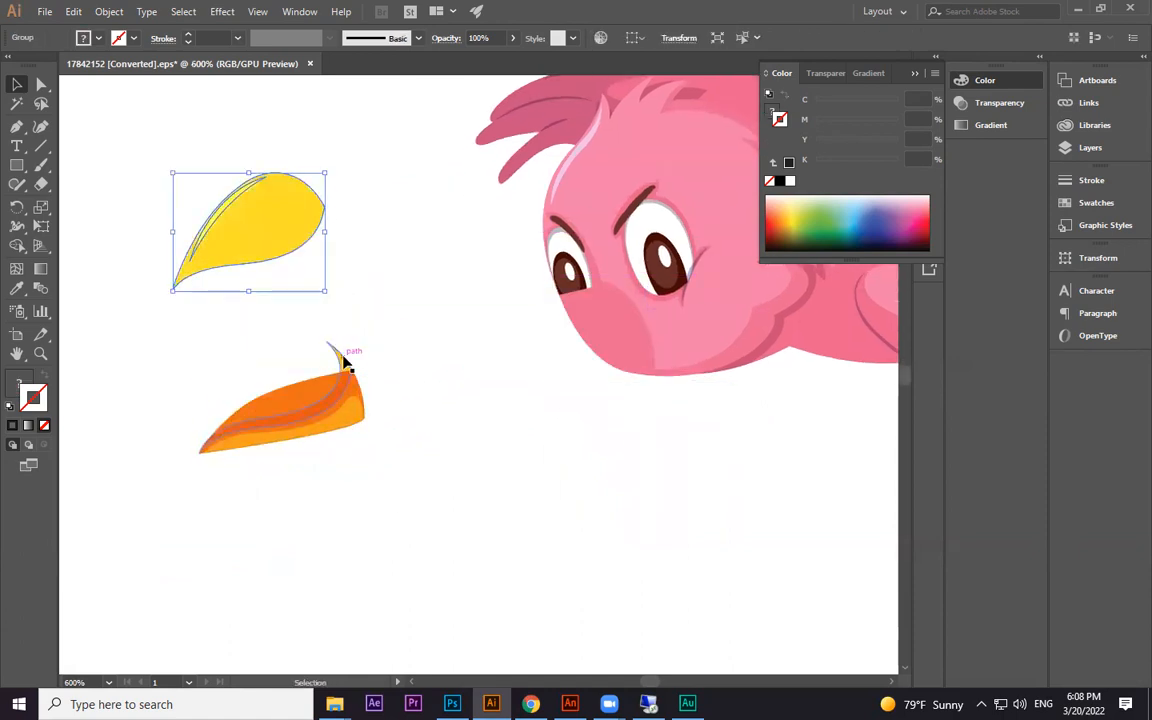
# Delete the tip anchor of the yellow sliver that sticks out above the orange lower beak.
pyautogui.click(349, 358)
pyautogui.hotkey('ctrl', '=')
pyautogui.hotkey('ctrl', '=')
pyautogui.hotkey('ctrl', '=')
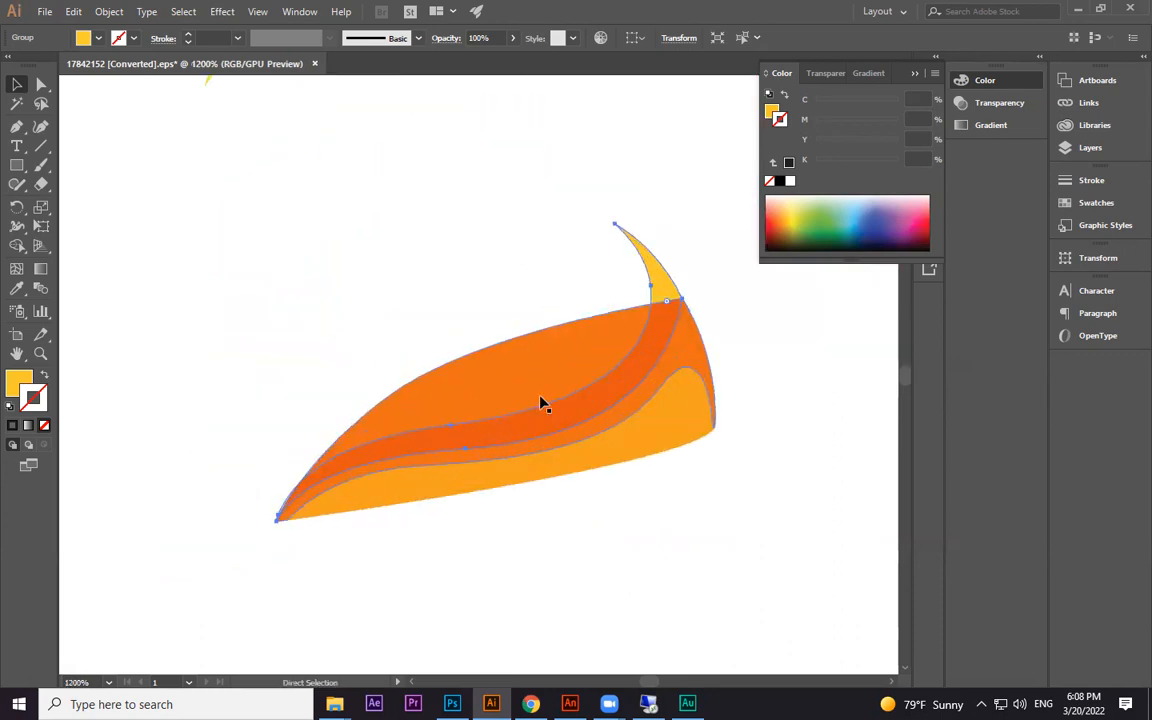
pyautogui.click(42, 85)
pyautogui.click(352, 131)
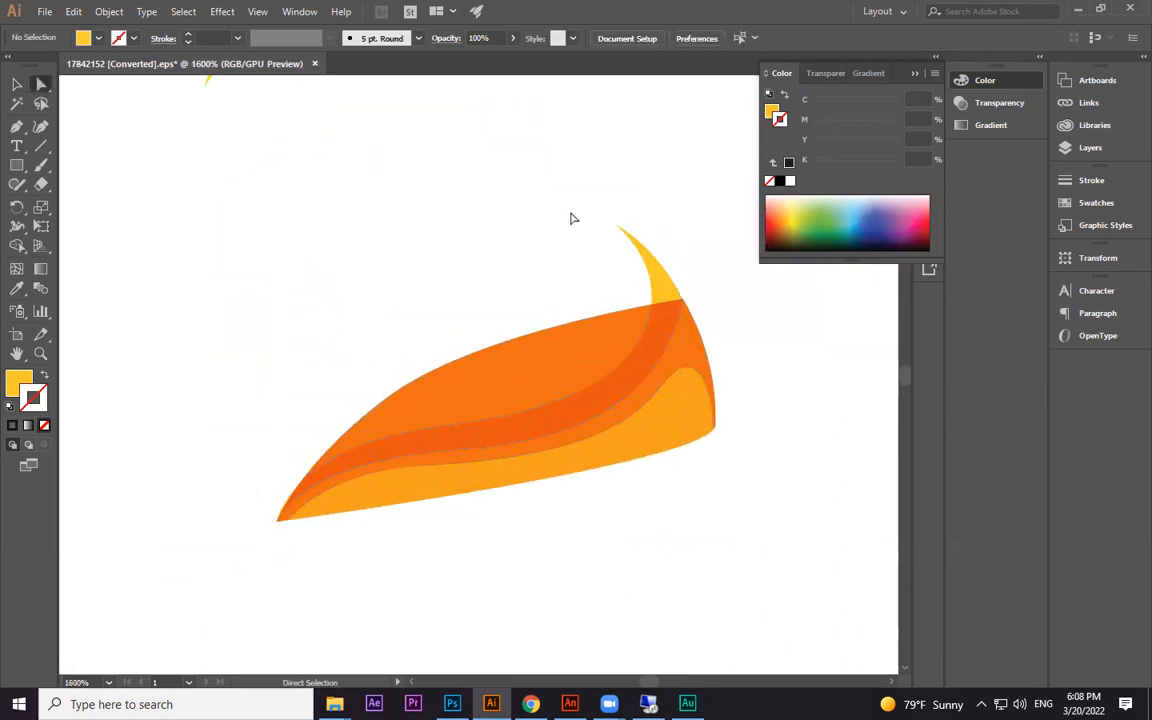
pyautogui.click(615, 224)
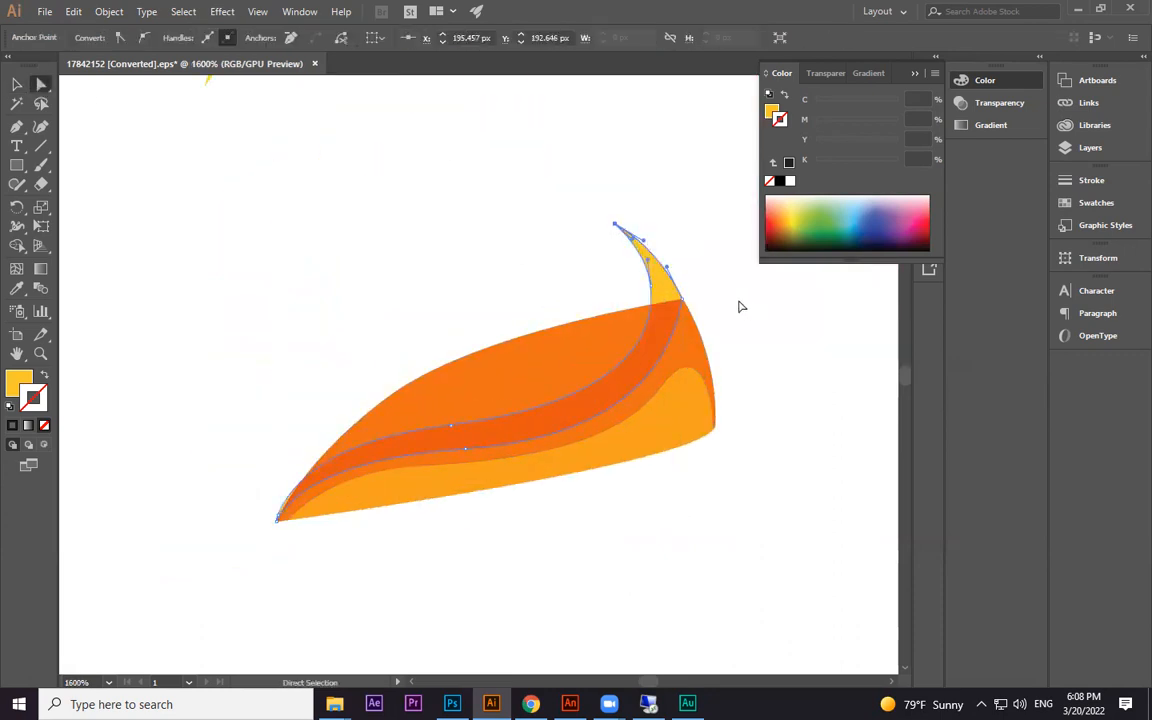
pyautogui.press('Delete')
# Move the sliver's remaining corner anchor onto the lower beak's upper edge and reshape its curve to match.
pyautogui.click(651, 290)
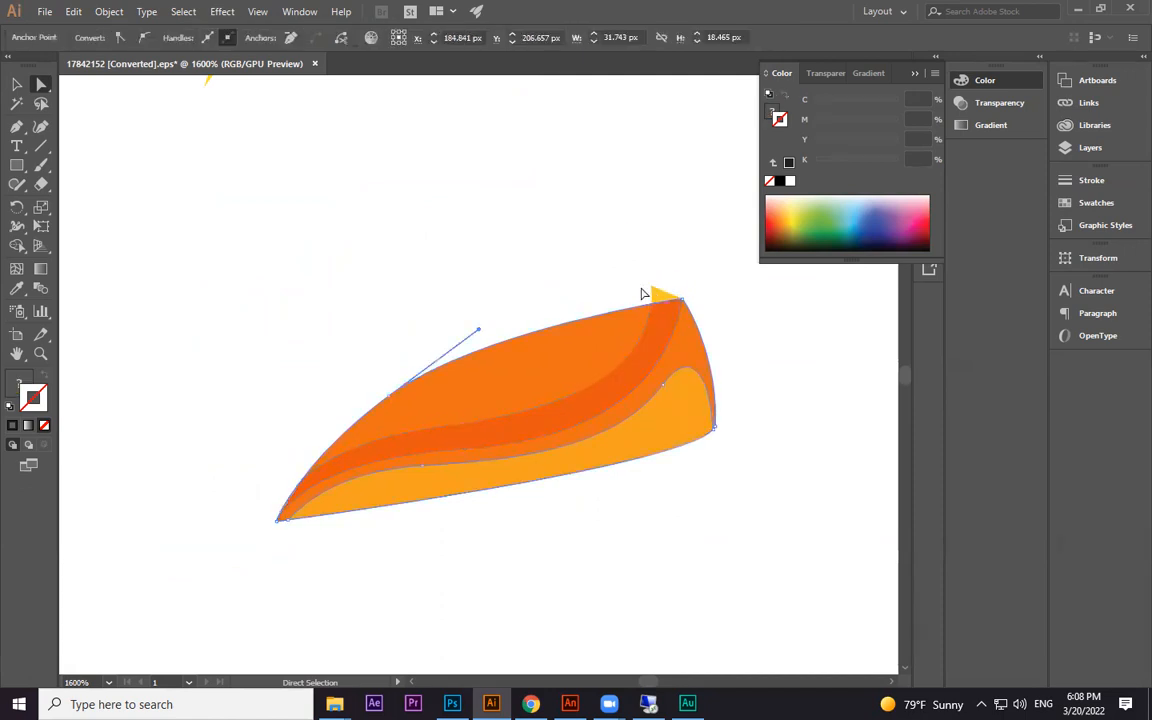
pyautogui.click(652, 291)
pyautogui.moveTo(652, 291); pyautogui.dragTo(651, 303)
pyautogui.moveTo(657, 360); pyautogui.dragTo(644, 361)
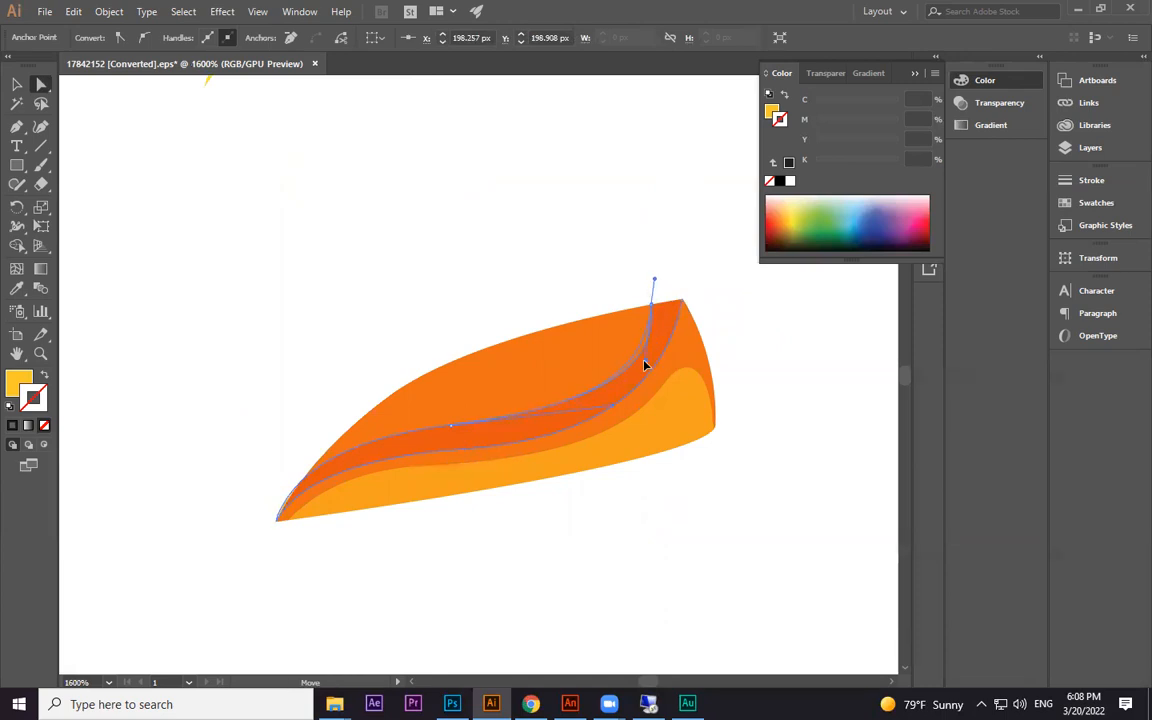
pyautogui.click(748, 244)
# Move the yellow upper beak back onto the orange lower beak so their tips line up.
pyautogui.hotkey('ctrl', '-')
pyautogui.hotkey('ctrl', '-')
pyautogui.hotkey('ctrl', '-')
pyautogui.hotkey('ctrl', '-')
pyautogui.click(17, 84)
pyautogui.moveTo(577, 322); pyautogui.dragTo(370, 463)
pyautogui.click(690, 498)
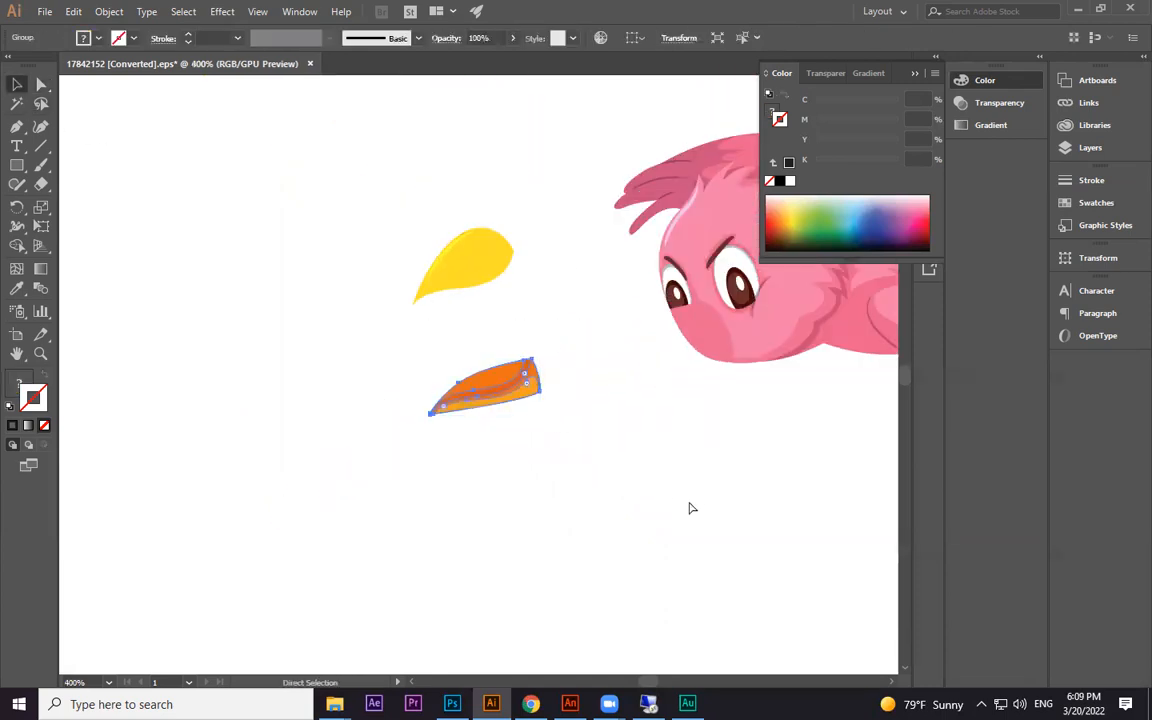
pyautogui.moveTo(519, 181); pyautogui.dragTo(350, 342)
pyautogui.press('v')
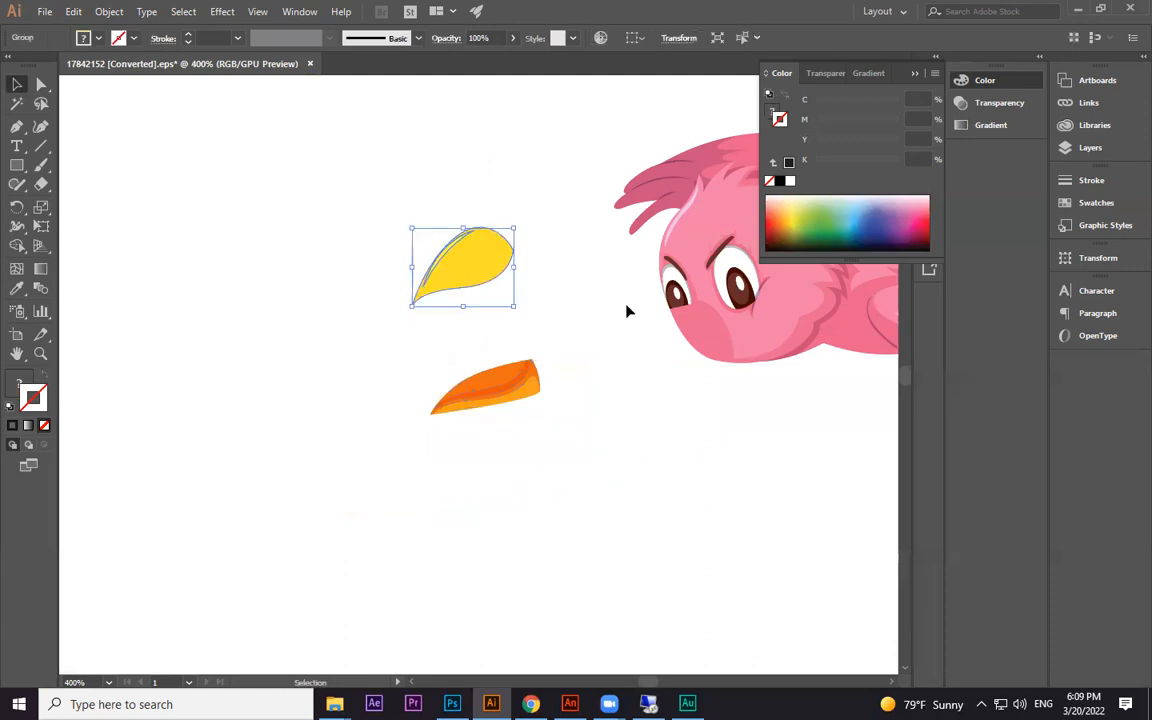
pyautogui.click(568, 284)
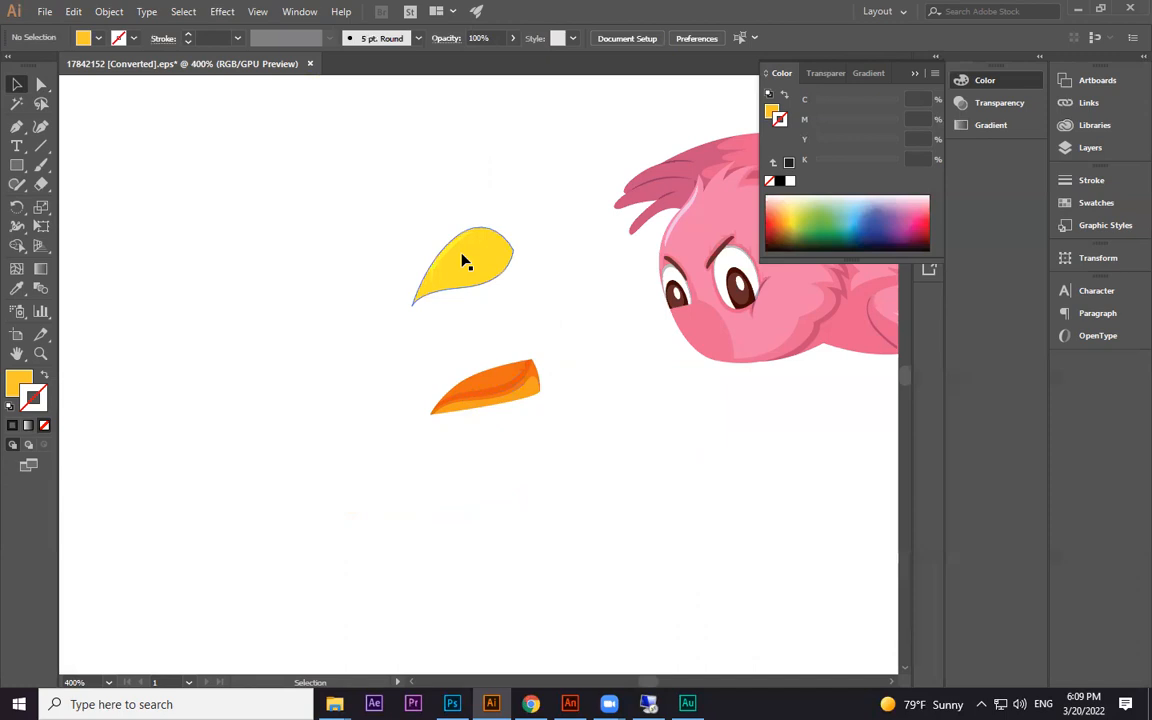
pyautogui.moveTo(470, 245); pyautogui.dragTo(493, 381)
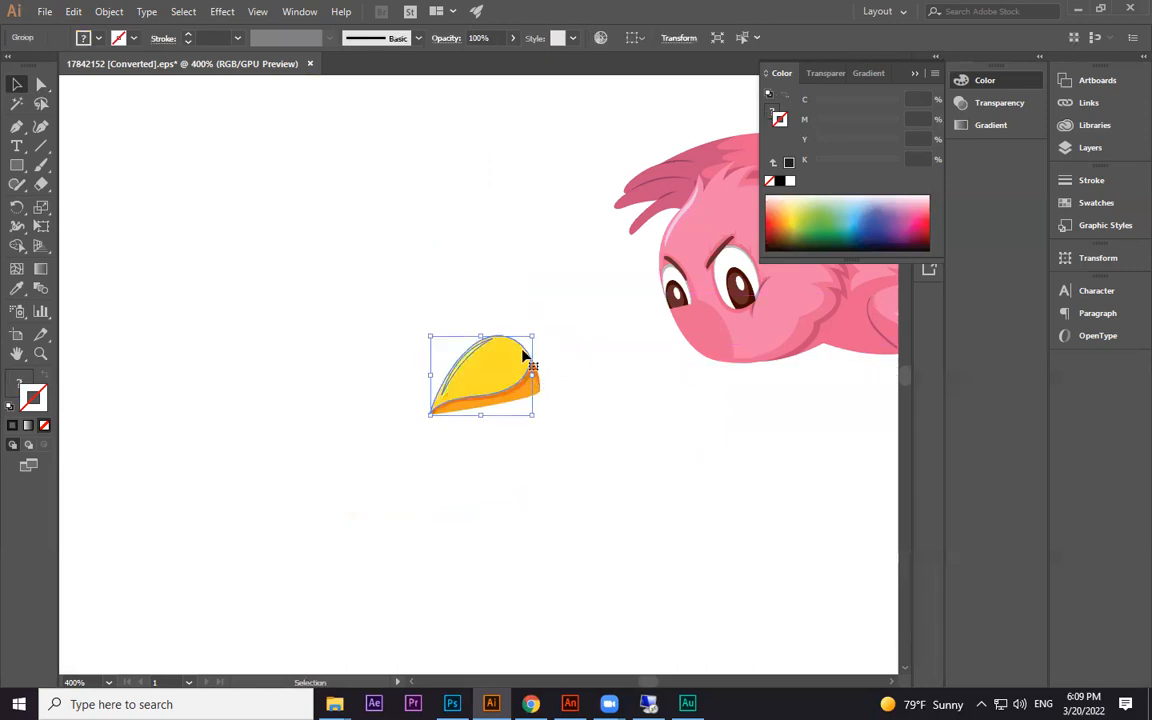
# Try rotating the upper beak open and closed with Free Transform, undoing each rotation.
pyautogui.click(41, 227)
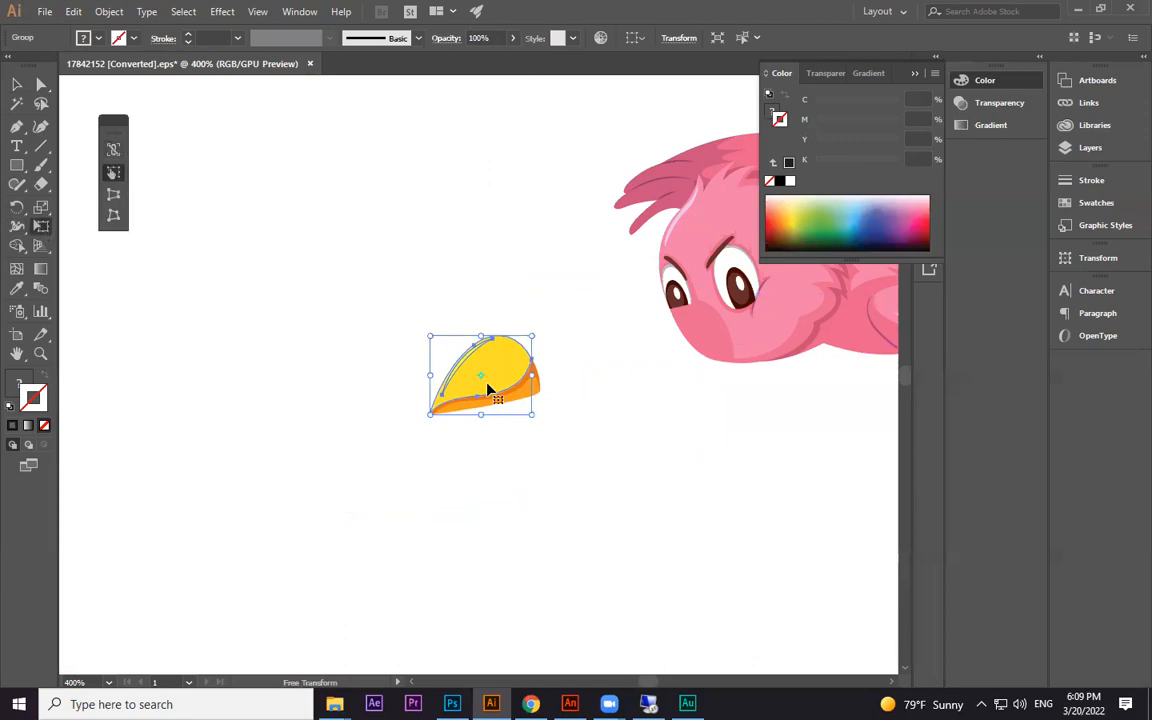
pyautogui.moveTo(540, 334); pyautogui.dragTo(612, 359)
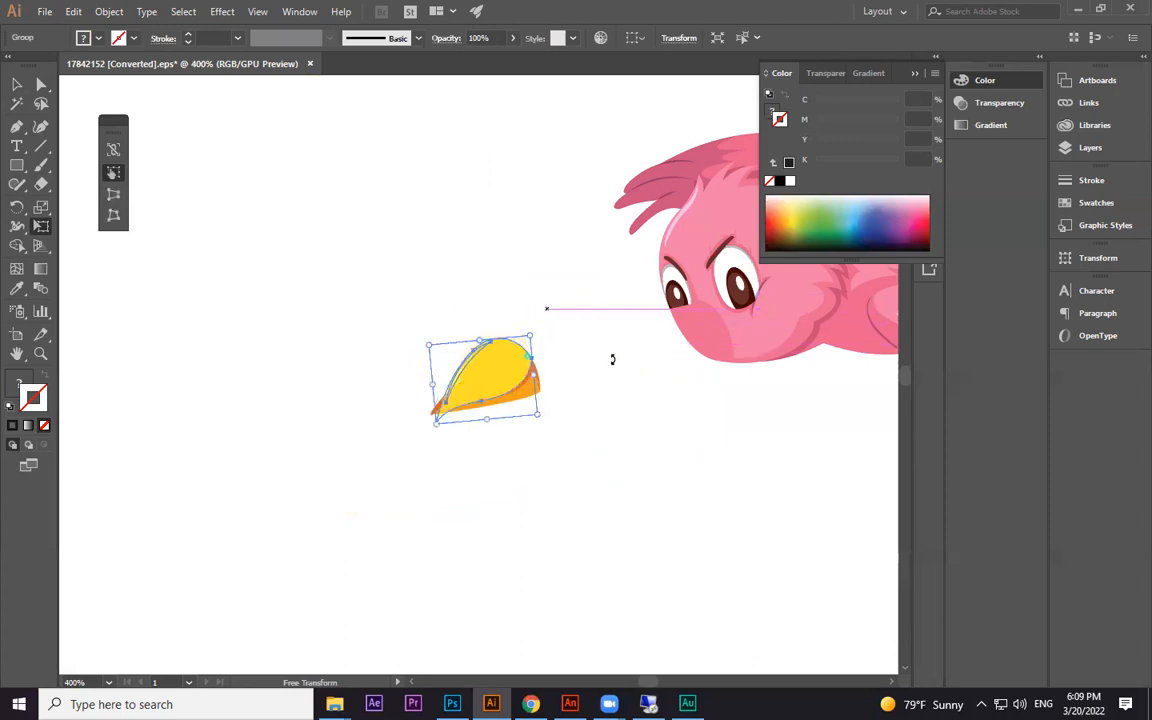
pyautogui.hotkey('ctrl', 'z')
pyautogui.hotkey('ctrl', 'z')
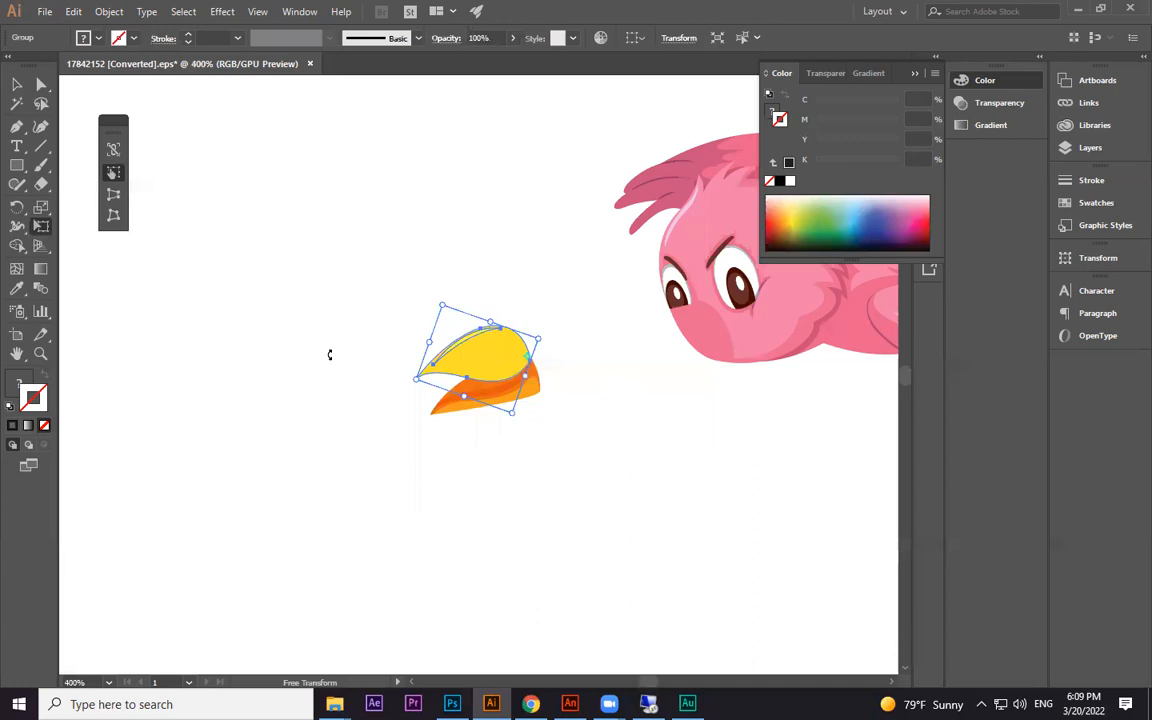
pyautogui.hotkey('ctrl', 'z')
# Select both beak parts and move the whole beak back onto the bird's head.
pyautogui.click(16, 86)
pyautogui.moveTo(482, 282); pyautogui.dragTo(437, 451)
pyautogui.moveTo(393, 405); pyautogui.dragTo(585, 381)
pyautogui.click(672, 472)
pyautogui.moveTo(642, 477); pyautogui.dragTo(609, 507)
pyautogui.moveTo(548, 390); pyautogui.dragTo(539, 400)
pyautogui.hotkey('ctrl', 'z')
pyautogui.keyDown('shift'); pyautogui.click(538, 406); pyautogui.keyUp('shift')
pyautogui.click(640, 513)
# Nudge the yellow upper beak slightly to line it up on the bird's face.
pyautogui.moveTo(728, 486); pyautogui.dragTo(437, 491)
pyautogui.hotkey('ctrl', '-')
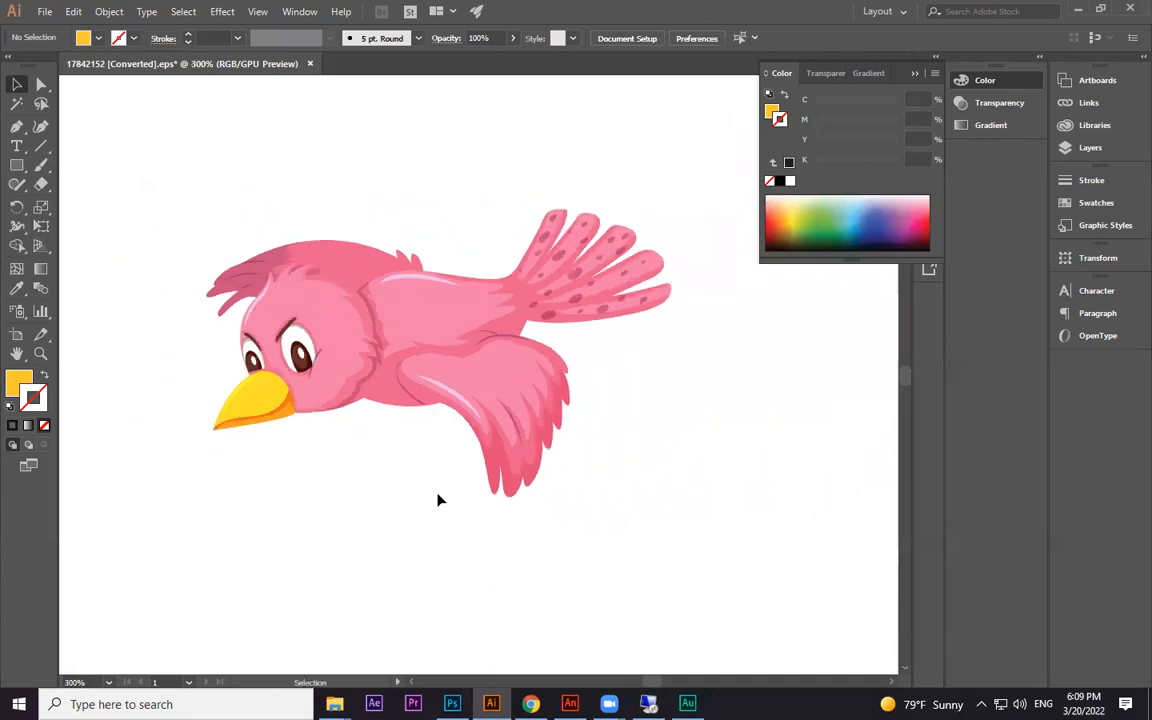
pyautogui.moveTo(267, 406); pyautogui.dragTo(265, 403)
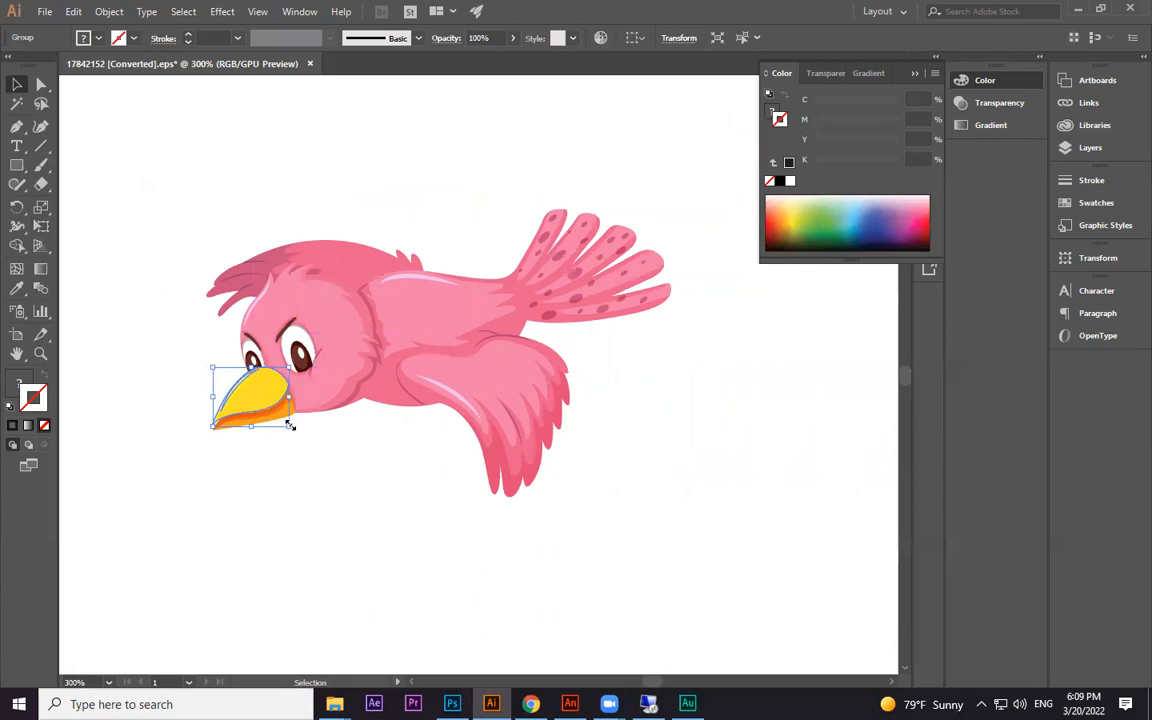
pyautogui.click(326, 472)
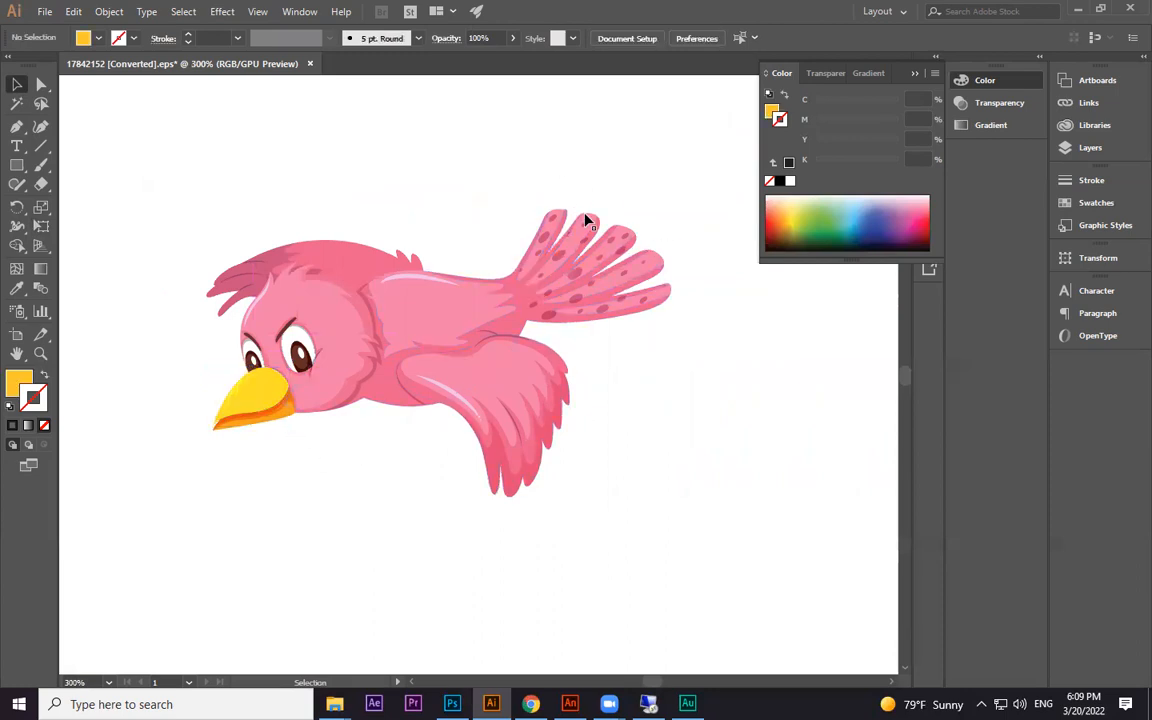
# Check the tail and the outlines of all the bird's parts, leaving nothing selected.
pyautogui.moveTo(589, 282); pyautogui.dragTo(541, 319)
pyautogui.click(717, 331)
pyautogui.hotkey('ctrl', '-')
pyautogui.hotkey('ctrl', 'a')
pyautogui.press('a')
pyautogui.press('v')
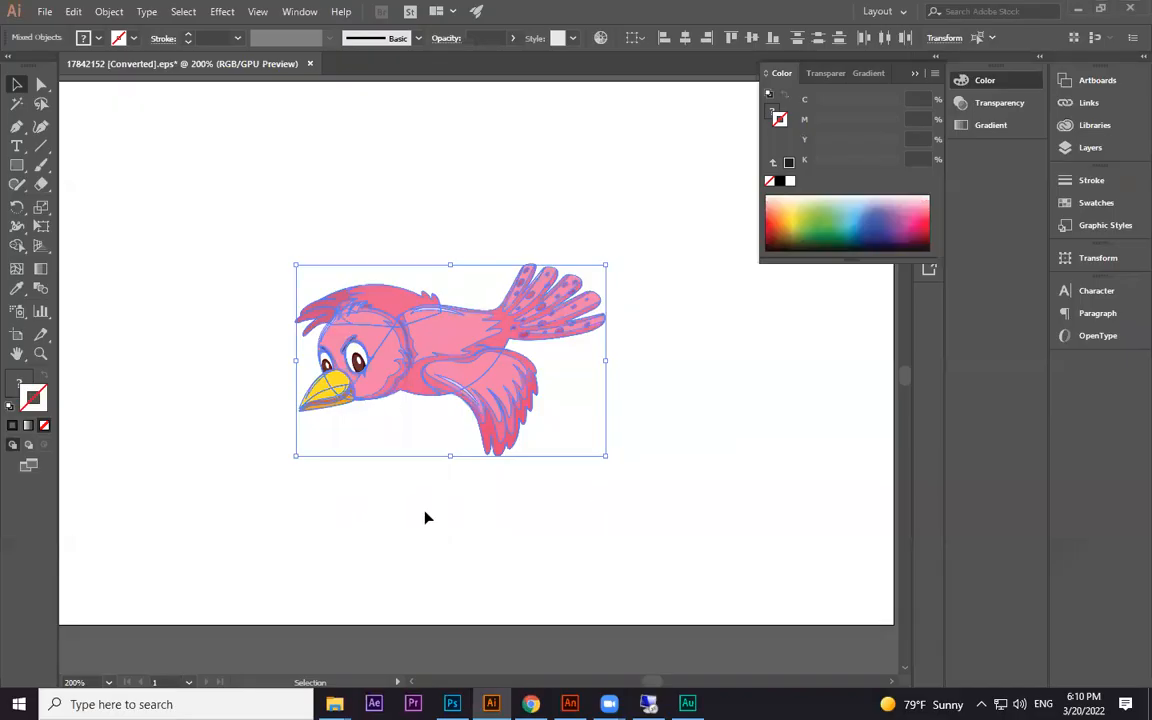
pyautogui.click(409, 506)
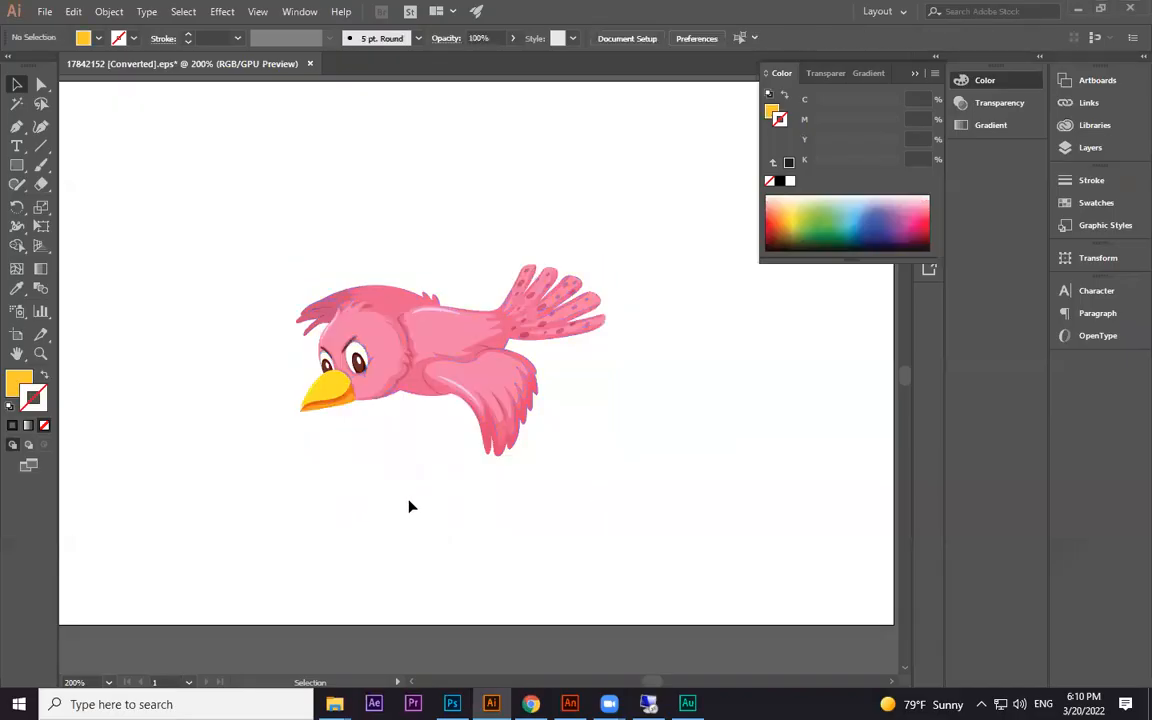
# Move the whole beak off the head to the empty area in front of the bird.
pyautogui.hotkey('ctrl', '+')
pyautogui.moveTo(393, 476); pyautogui.dragTo(659, 466)
pyautogui.click(509, 402)
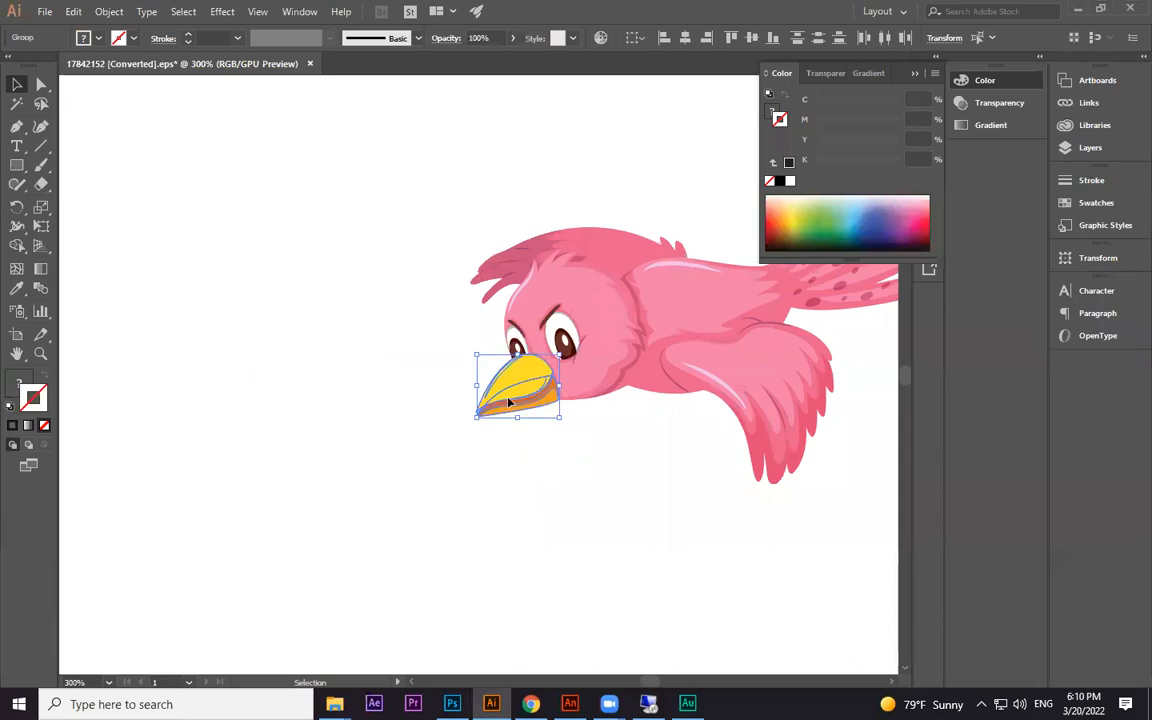
pyautogui.moveTo(509, 402); pyautogui.dragTo(283, 457)
# Try moving the head pieces off the body with different selections, undoing each move.
pyautogui.click(607, 355)
pyautogui.moveTo(607, 355); pyautogui.dragTo(540, 340)
pyautogui.hotkey('ctrl', 'z')
pyautogui.moveTo(686, 441); pyautogui.dragTo(659, 380)
pyautogui.moveTo(553, 335); pyautogui.dragTo(517, 421)
pyautogui.hotkey('ctrl', 'z')
pyautogui.keyDown('shift'); pyautogui.click(690, 382); pyautogui.keyUp('shift')
pyautogui.moveTo(547, 320); pyautogui.dragTo(441, 452)
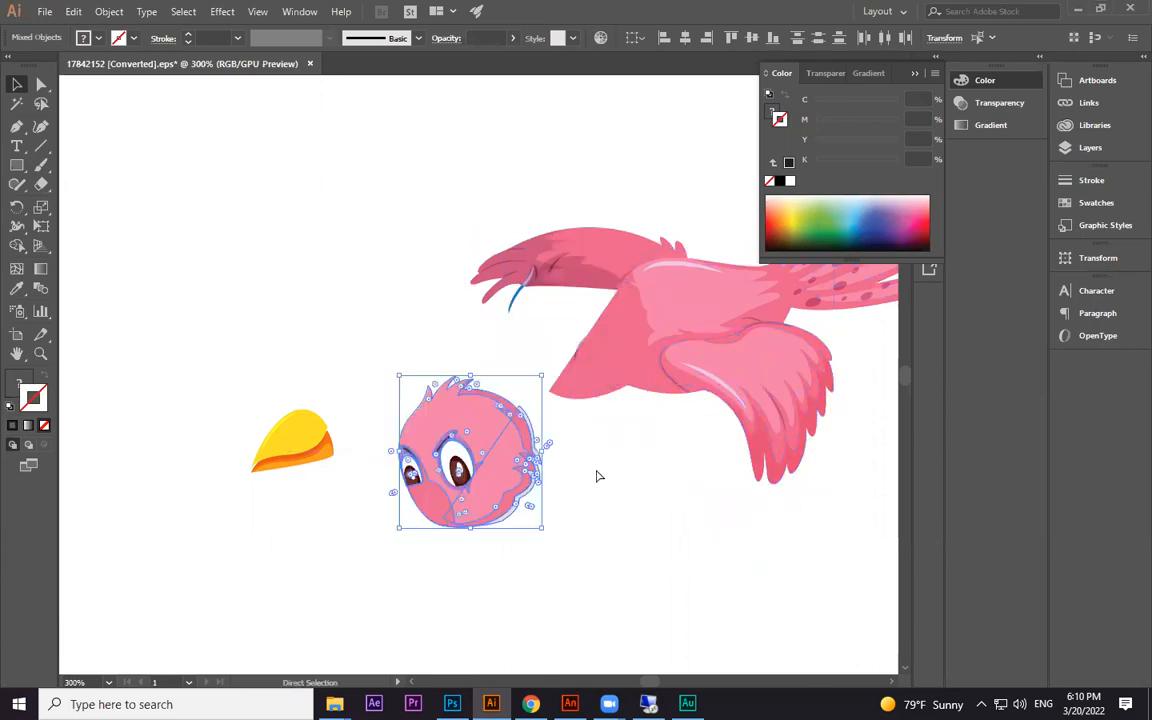
pyautogui.hotkey('ctrl', 'z')
# Group the head pieces with the eyes and test moving the head off the body, undoing the move.
pyautogui.press('a')
pyautogui.click(522, 446)
pyautogui.click(530, 358)
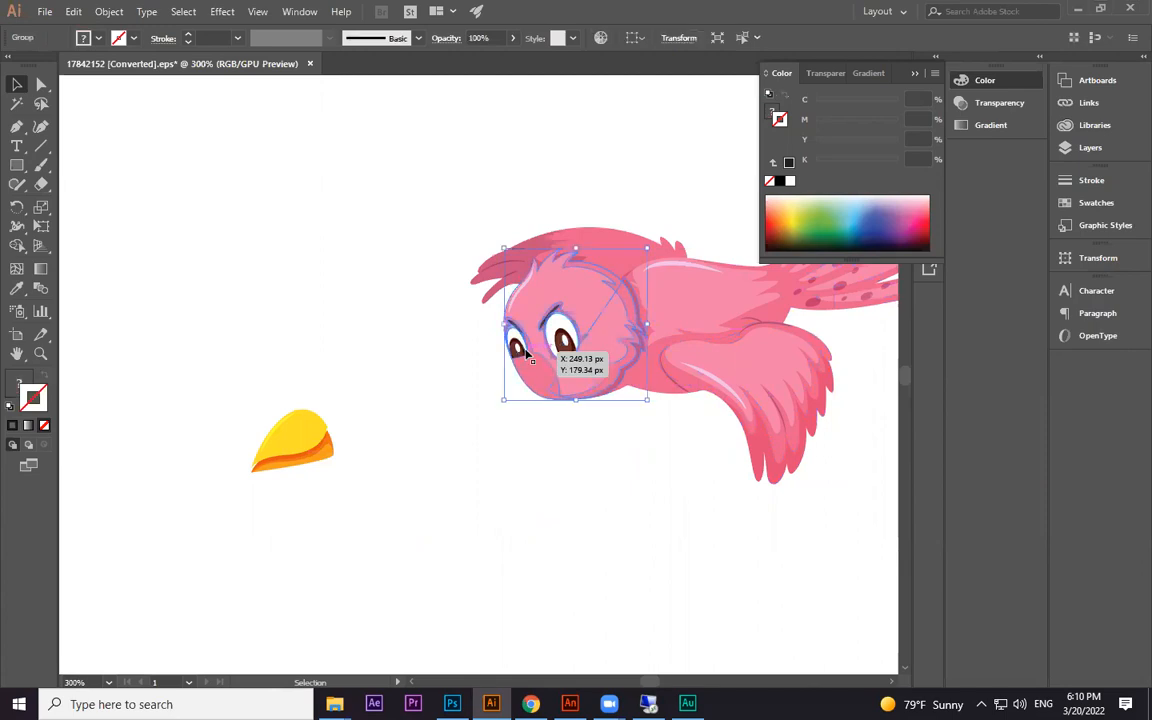
pyautogui.click(585, 473)
pyautogui.moveTo(514, 323); pyautogui.dragTo(440, 428)
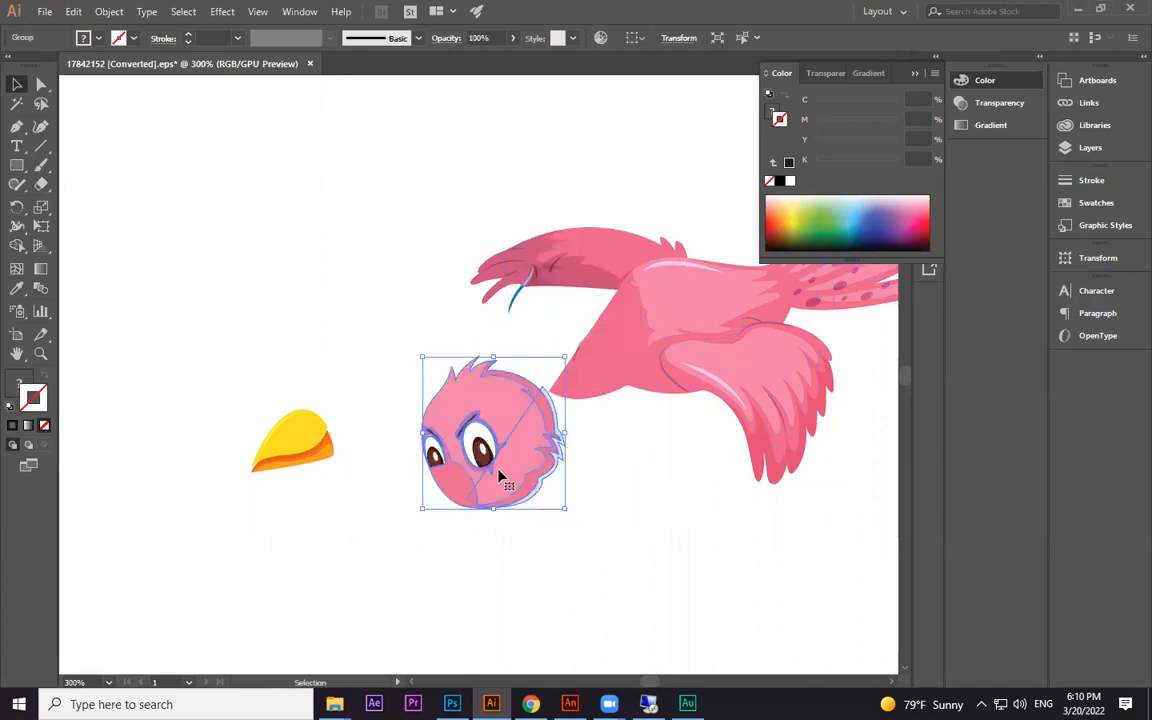
pyautogui.hotkey('ctrl', 'z')
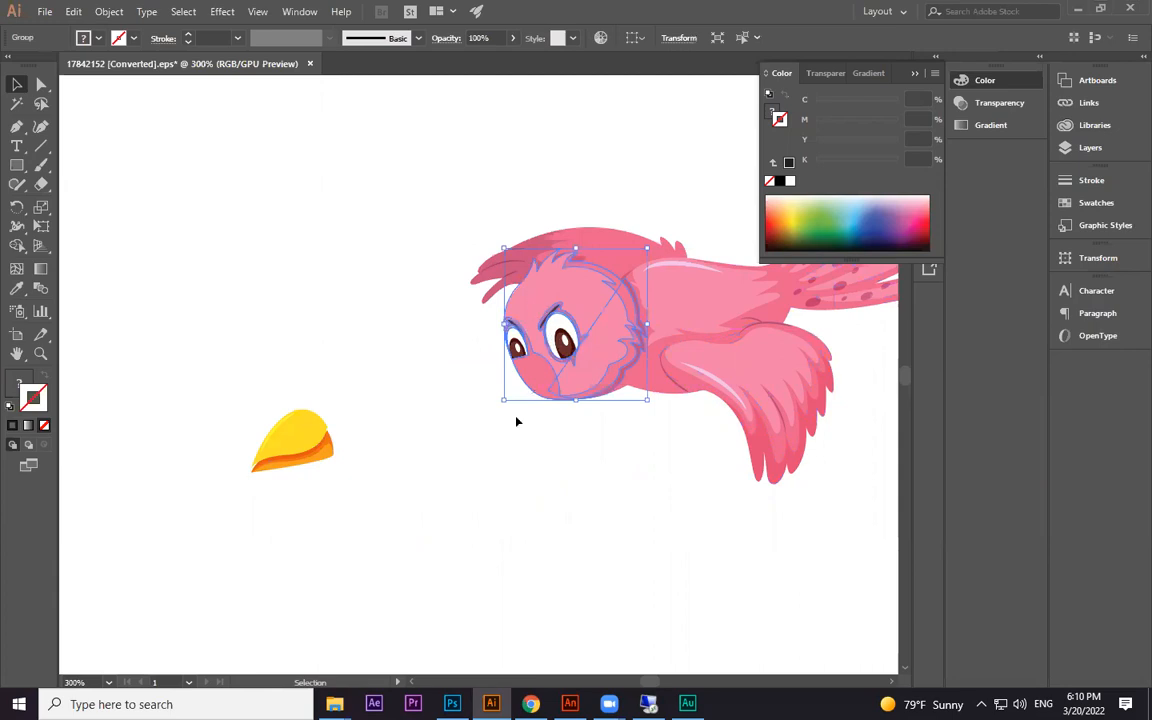
# Redo the head move, remove the stray blue sliver left behind, and place the head back on the body.
pyautogui.hotkey('ctrl', 'shift', 'z')
pyautogui.click(519, 300)
pyautogui.moveTo(540, 445); pyautogui.dragTo(581, 344)
pyautogui.click(601, 505)
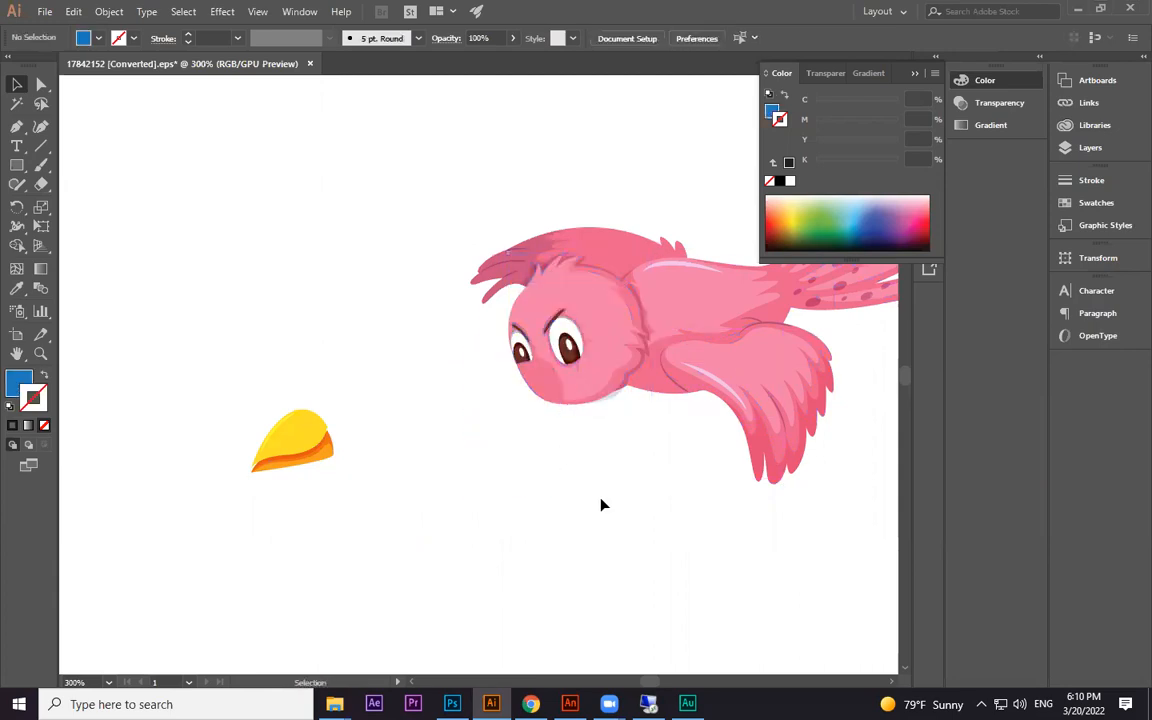
# Move the beak back onto the face and bring it to the front of the head.
pyautogui.click(599, 360)
pyautogui.click(508, 490)
pyautogui.moveTo(309, 451); pyautogui.dragTo(537, 404)
pyautogui.hotkey('ctrl', 'z')
pyautogui.moveTo(290, 445); pyautogui.dragTo(481, 394)
pyautogui.click(512, 440)
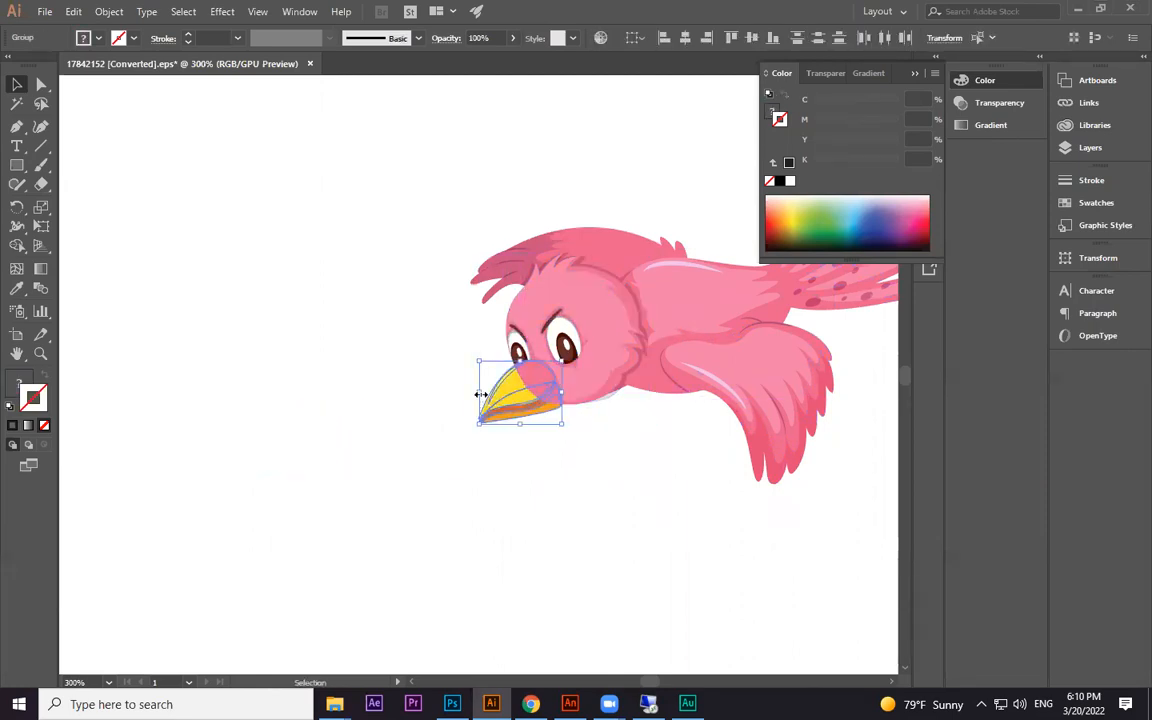
pyautogui.hotkey('ctrl', 'shift', ']')
pyautogui.click(697, 524)
pyautogui.moveTo(697, 524); pyautogui.dragTo(520, 585)
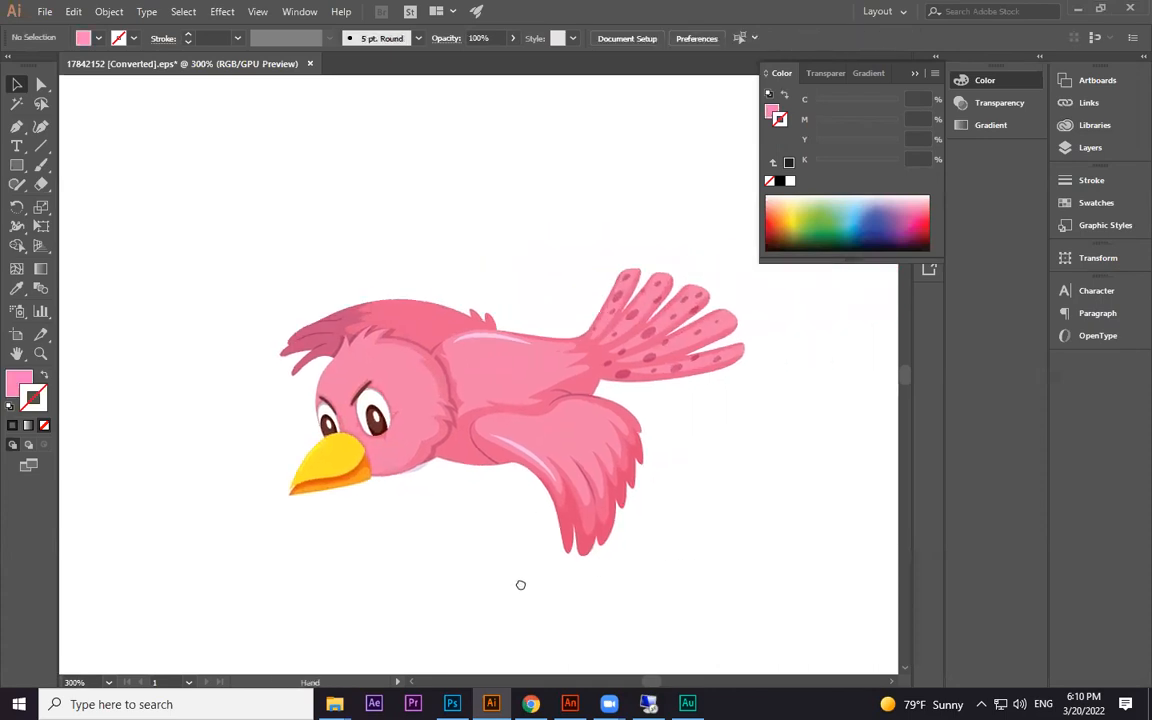
# Copy the whole bird and paste it into the blank Animate document using AI File Importer preferences, maintaining layers.
pyautogui.moveTo(697, 206); pyautogui.dragTo(218, 543)
pyautogui.click(570, 704)
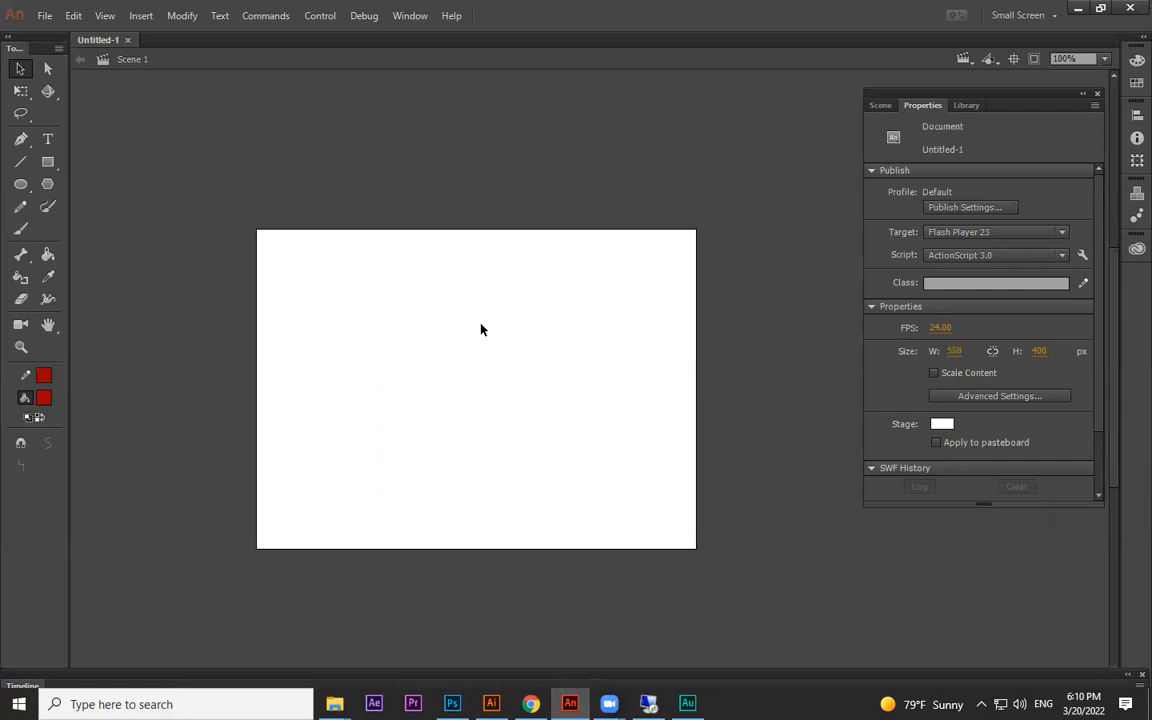
pyautogui.click(1078, 9)
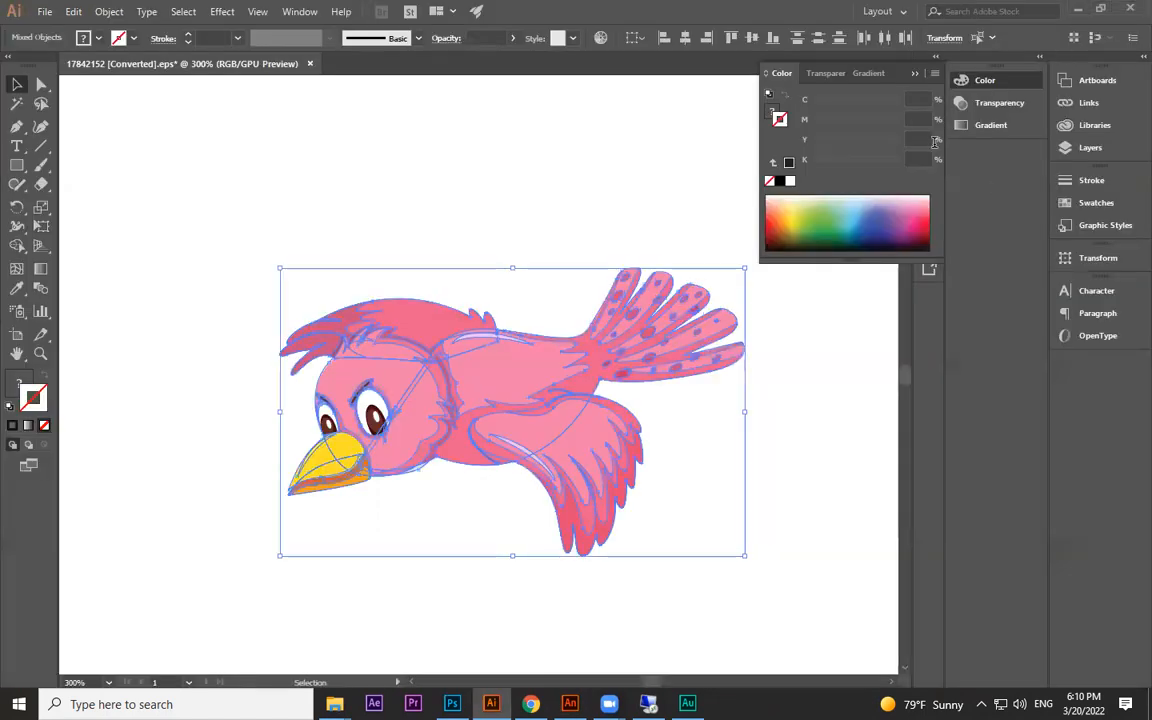
pyautogui.click(1078, 7)
pyautogui.doubleClick(855, 148)
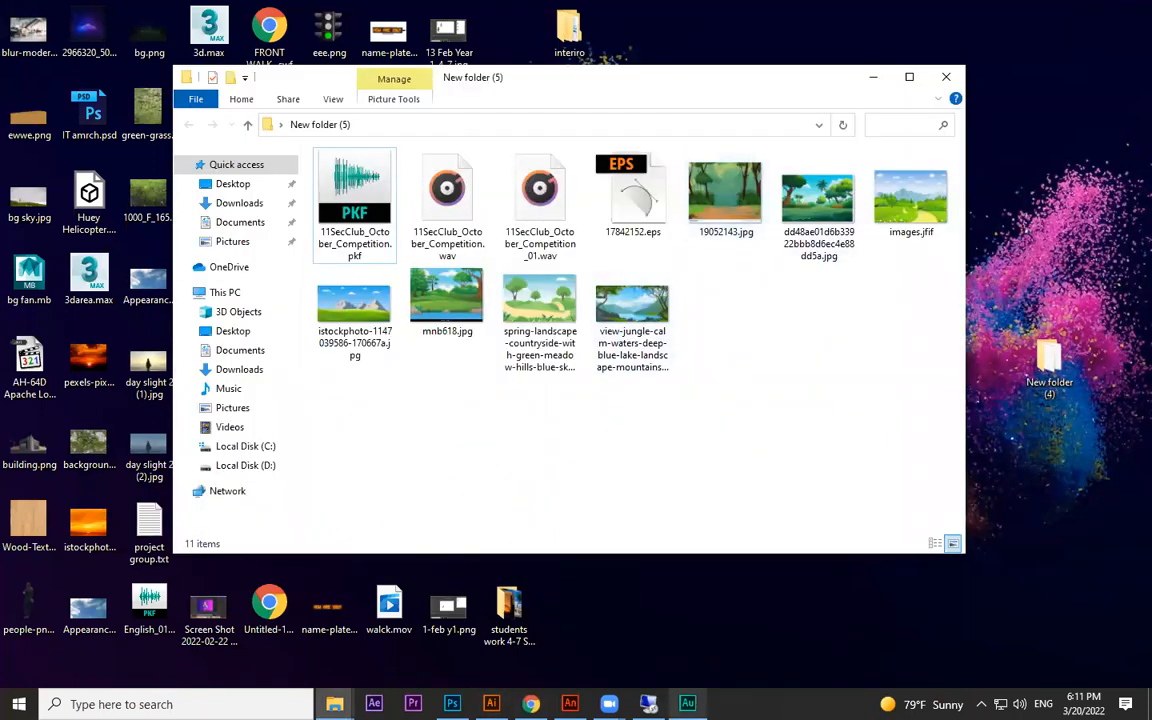
pyautogui.click(570, 704)
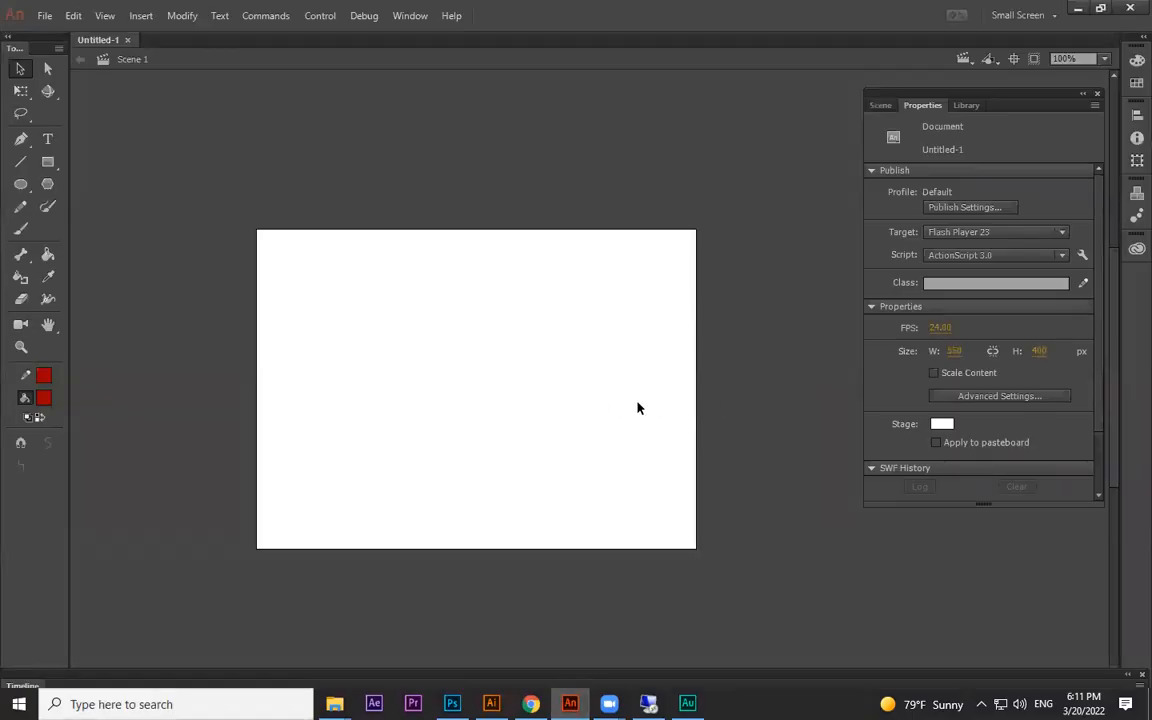
pyautogui.click(641, 408)
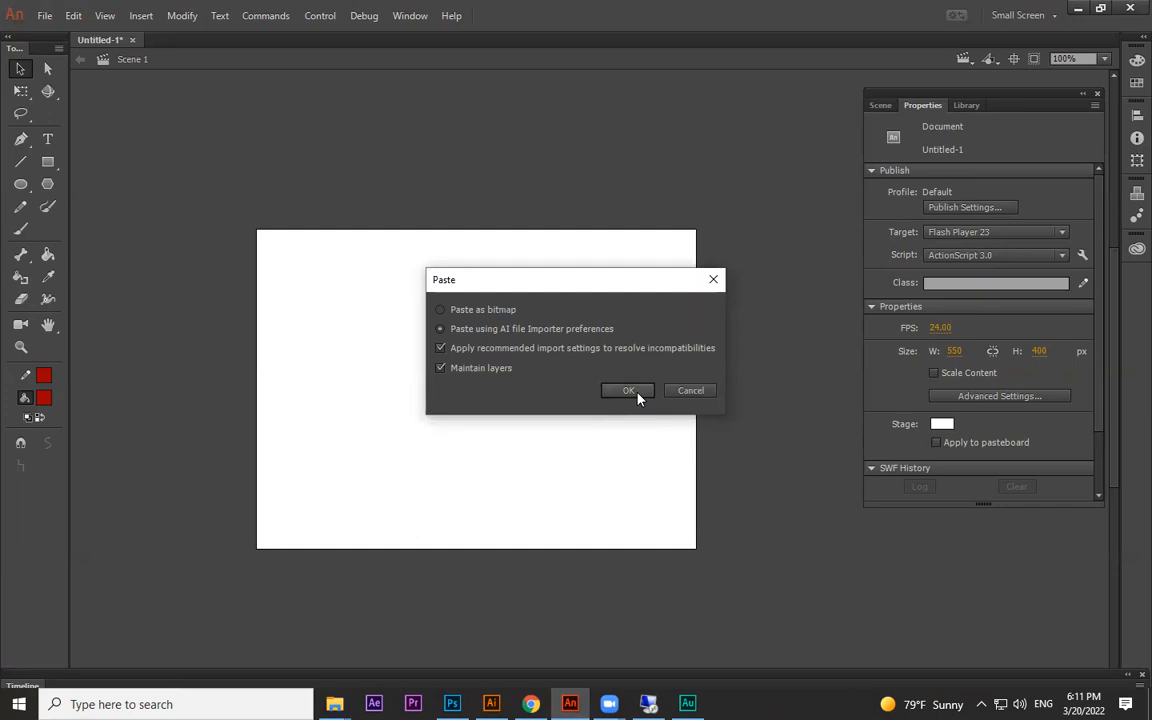
pyautogui.click(631, 391)
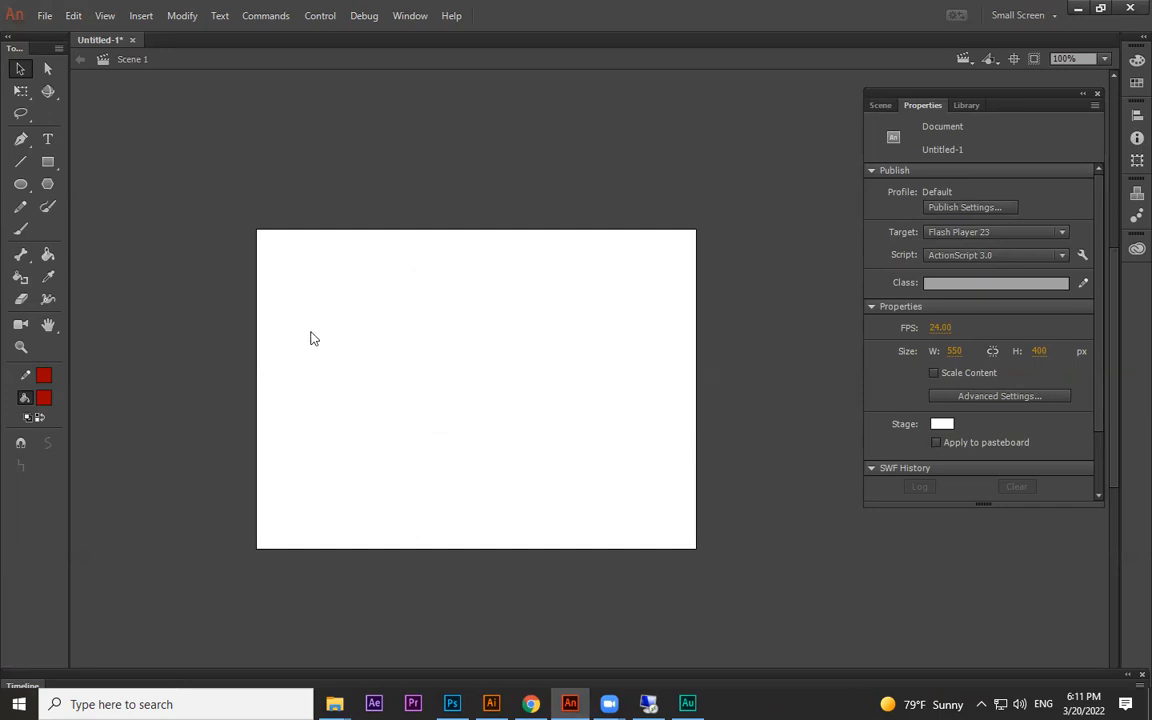
# Position the pasted bird near the middle of the stage and expand the Timeline above its collapsed height.
pyautogui.moveTo(604, 383); pyautogui.dragTo(502, 394)
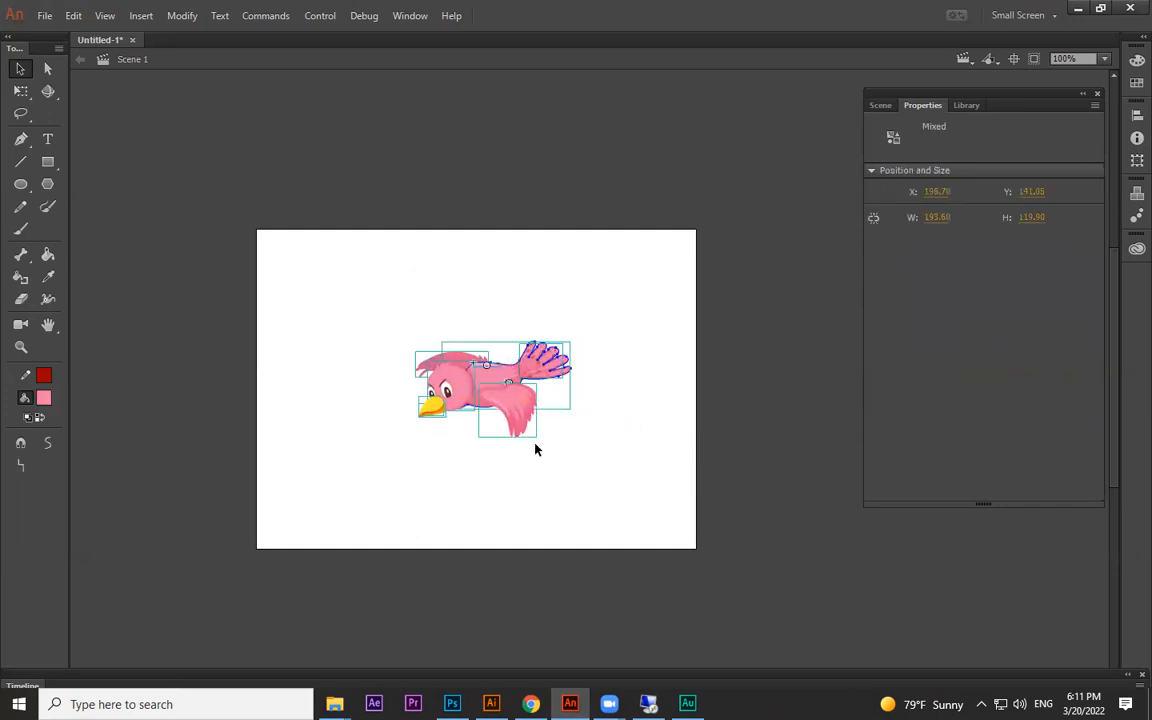
pyautogui.click(554, 482)
pyautogui.moveTo(25, 685); pyautogui.dragTo(45, 576)
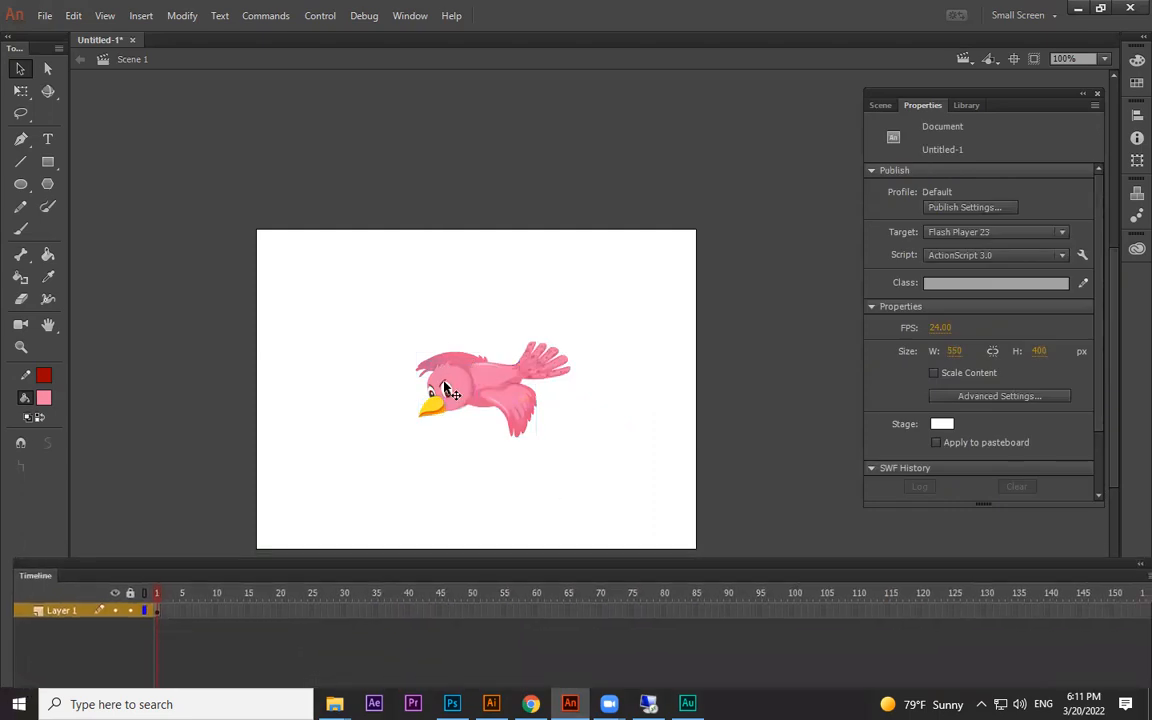
pyautogui.hotkey('ctrl', '4')
# Try moving the front wing and the beak parts off the bird, undoing each move, and select the head group.
pyautogui.moveTo(694, 427); pyautogui.dragTo(690, 457)
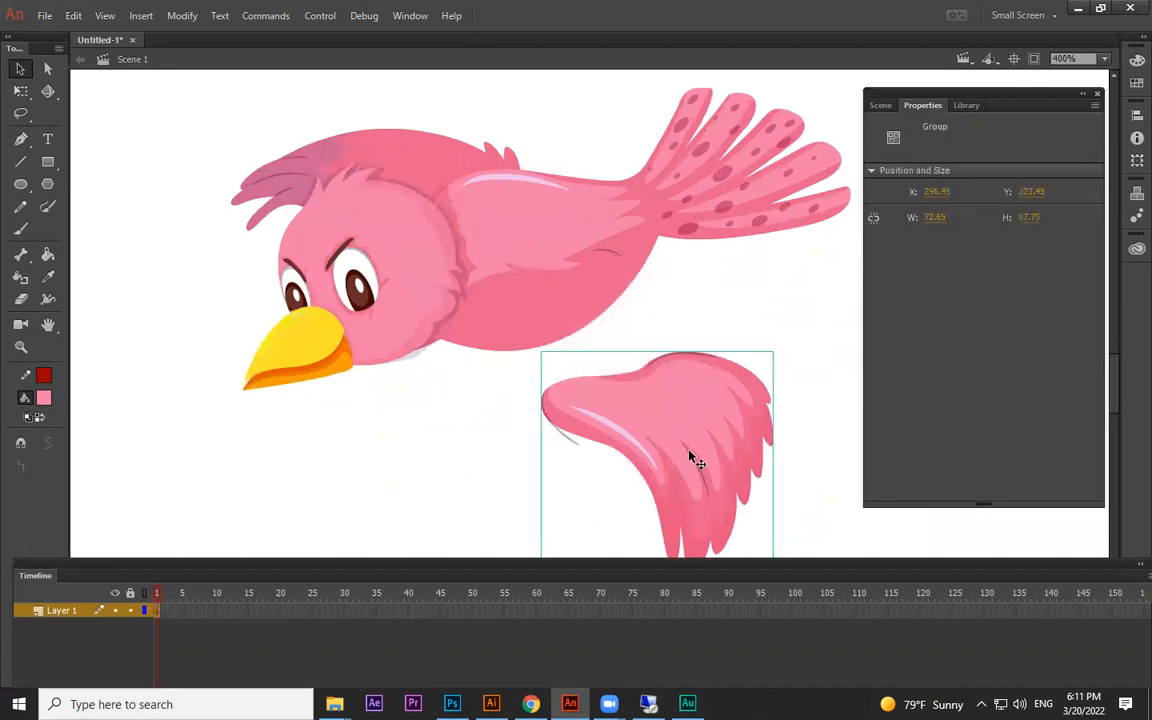
pyautogui.hotkey('ctrl', 'z')
pyautogui.moveTo(312, 350); pyautogui.dragTo(174, 417)
pyautogui.hotkey('ctrl', 'z')
pyautogui.moveTo(262, 387); pyautogui.dragTo(257, 384)
pyautogui.moveTo(308, 359); pyautogui.dragTo(211, 431)
pyautogui.hotkey('ctrl', 'z')
pyautogui.moveTo(299, 393); pyautogui.dragTo(222, 415)
pyautogui.hotkey('ctrl', 'z')
pyautogui.click(429, 252)
pyautogui.moveTo(429, 252); pyautogui.dragTo(444, 220)
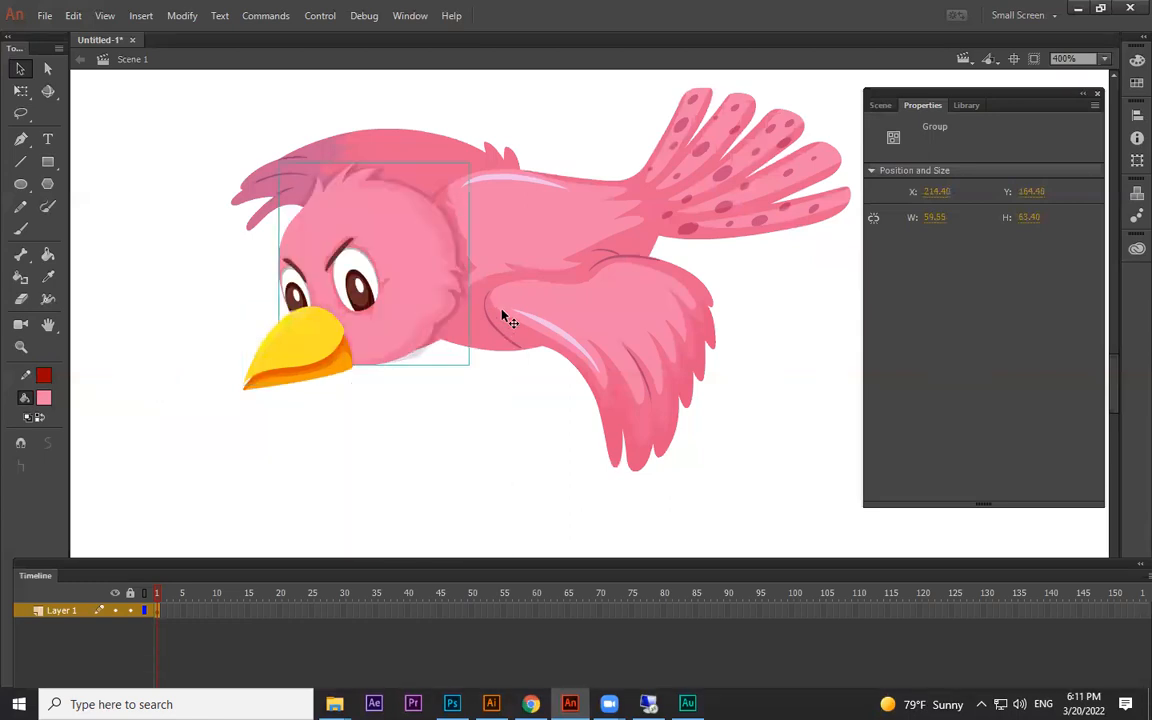
# Try moving the back wing, the front wing and the body with its tail off the bird, undoing each move.
pyautogui.moveTo(420, 143); pyautogui.dragTo(404, 113)
pyautogui.hotkey('ctrl', 'z')
pyautogui.hotkey('ctrl', '-')
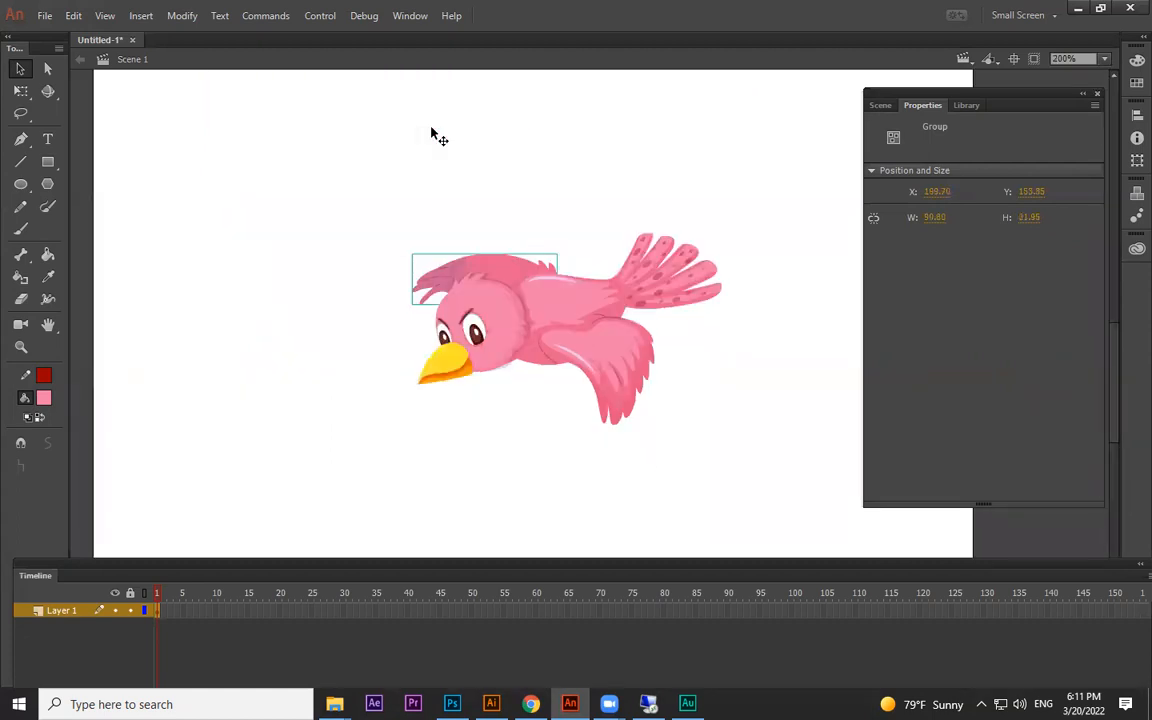
pyautogui.moveTo(627, 379); pyautogui.dragTo(645, 413)
pyautogui.hotkey('ctrl', 'z')
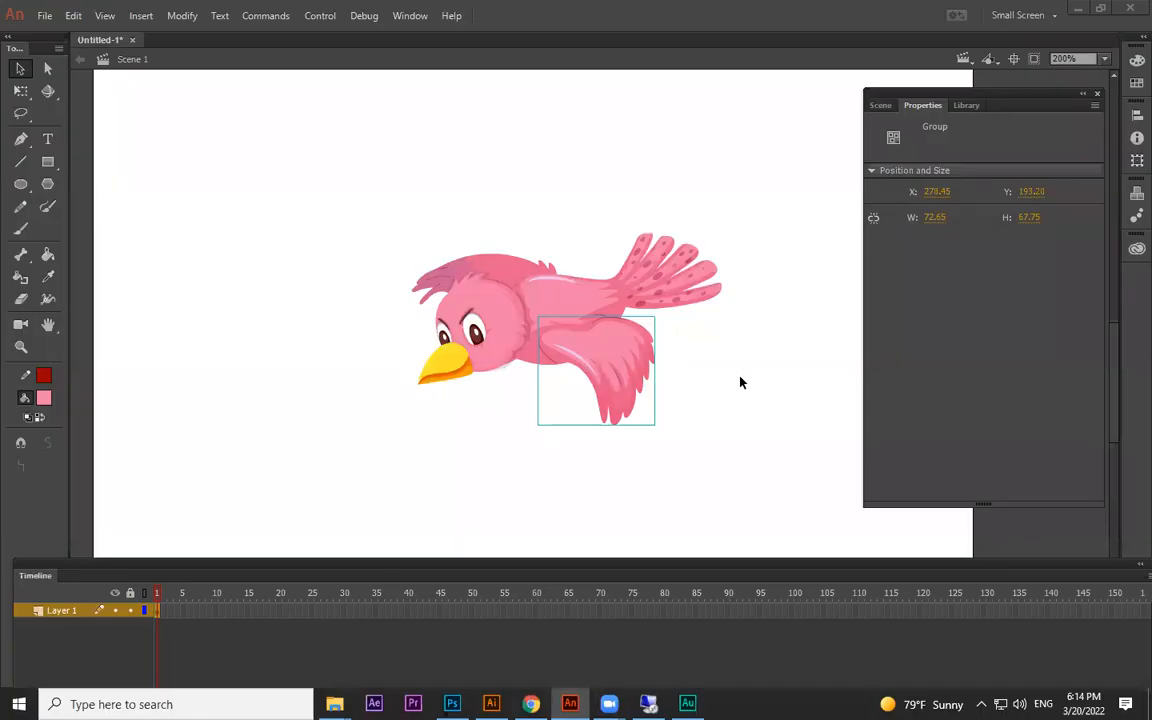
pyautogui.click(688, 395)
pyautogui.moveTo(627, 395); pyautogui.dragTo(663, 452)
pyautogui.hotkey('ctrl', 'z')
pyautogui.moveTo(444, 265); pyautogui.dragTo(410, 201)
pyautogui.hotkey('ctrl', 'z')
pyautogui.moveTo(686, 277); pyautogui.dragTo(724, 288)
pyautogui.hotkey('ctrl', 'z')
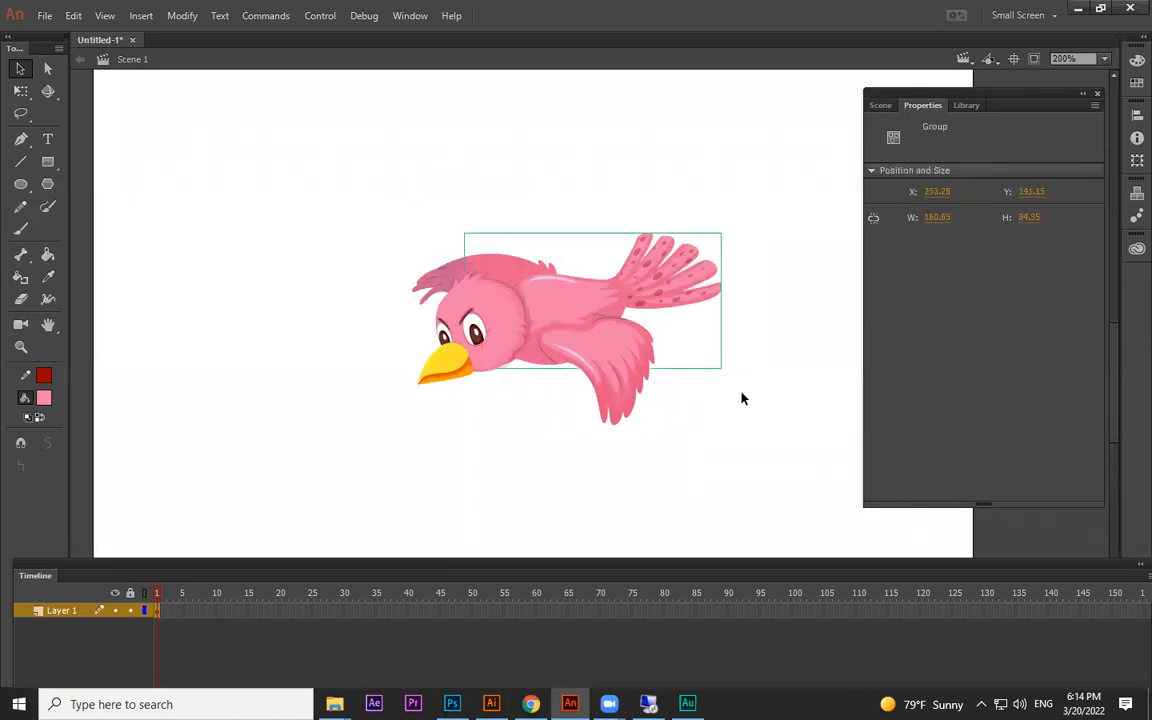
# Examine how the bird is divided into separate groups by selecting its parts together and clearing the selection.
pyautogui.click(742, 396)
pyautogui.press('space')
pyautogui.moveTo(626, 439); pyautogui.dragTo(690, 429)
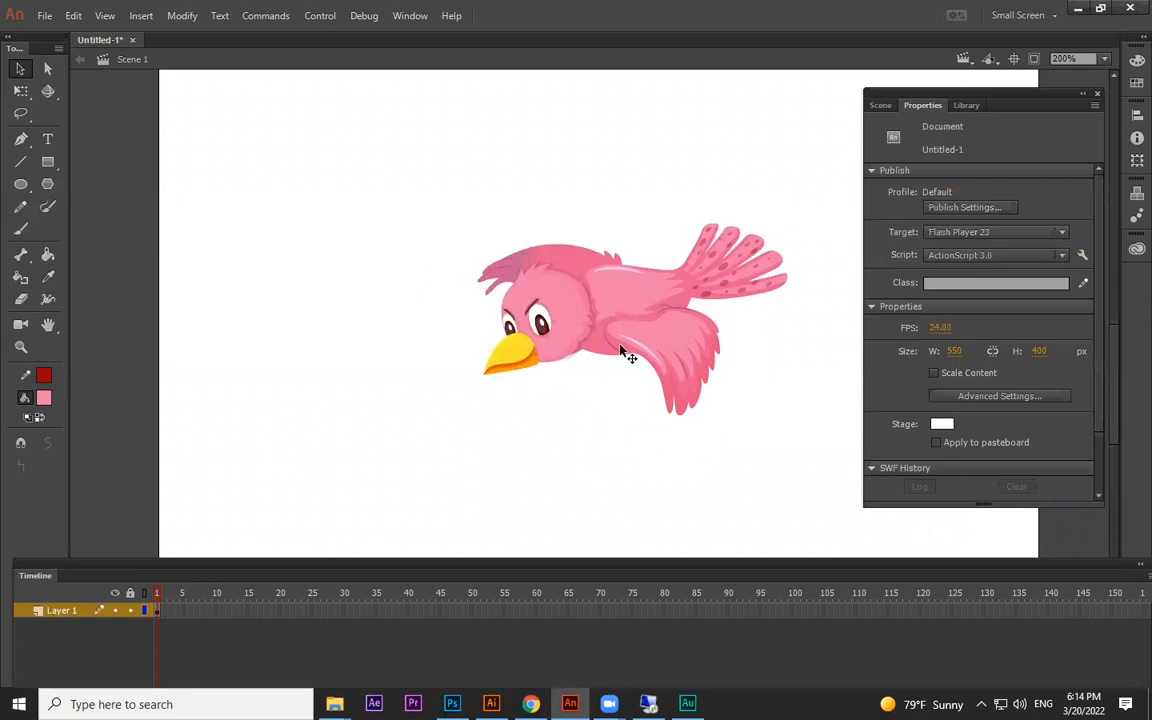
pyautogui.moveTo(726, 187); pyautogui.dragTo(402, 418)
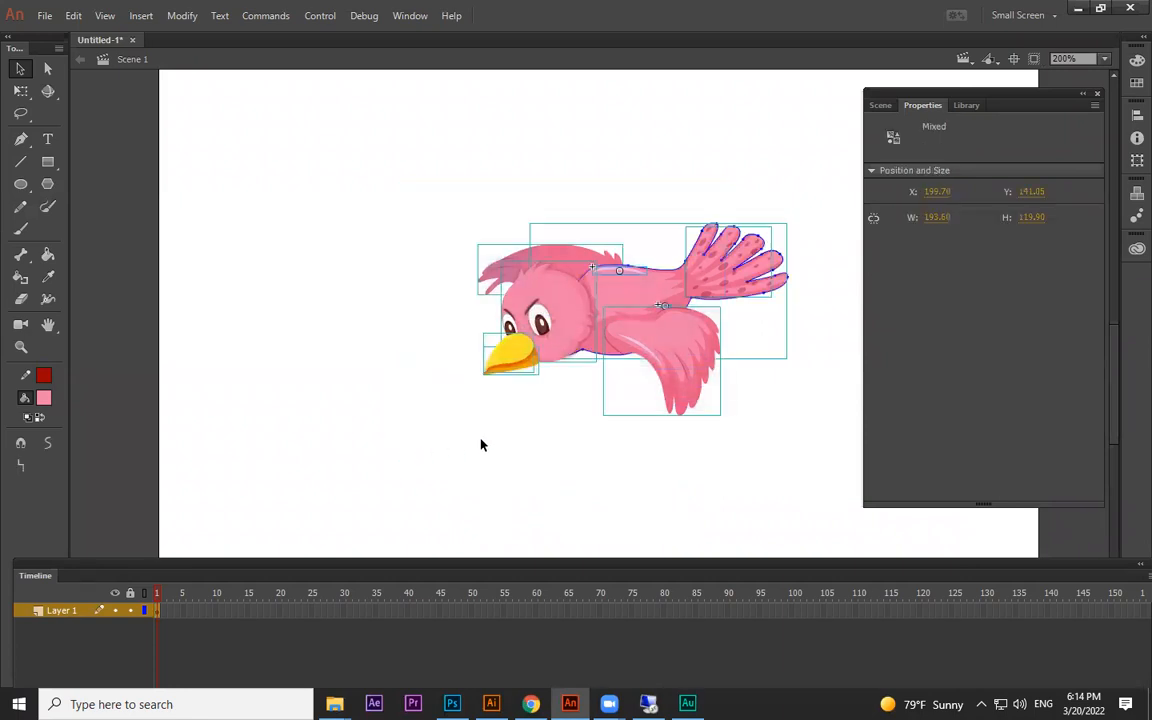
pyautogui.click(513, 456)
pyautogui.moveTo(661, 193); pyautogui.dragTo(601, 421)
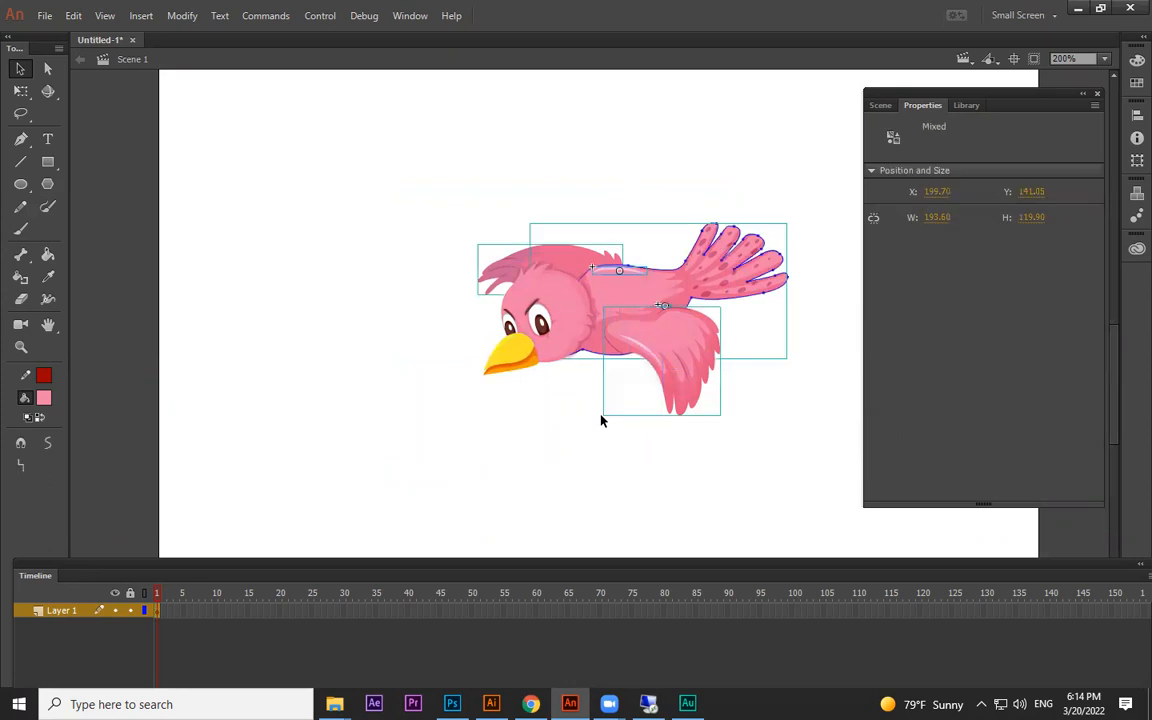
pyautogui.moveTo(549, 419); pyautogui.dragTo(470, 350)
pyautogui.click(528, 395)
pyautogui.hotkey('ctrl', 'z')
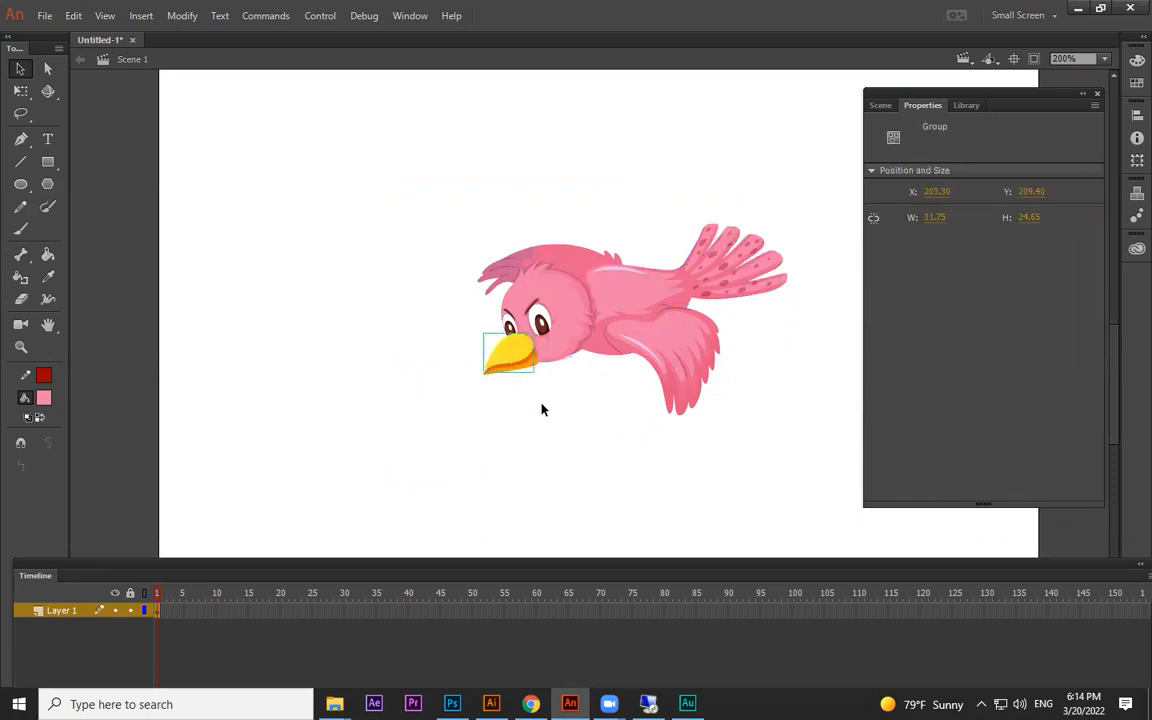
pyautogui.click(594, 411)
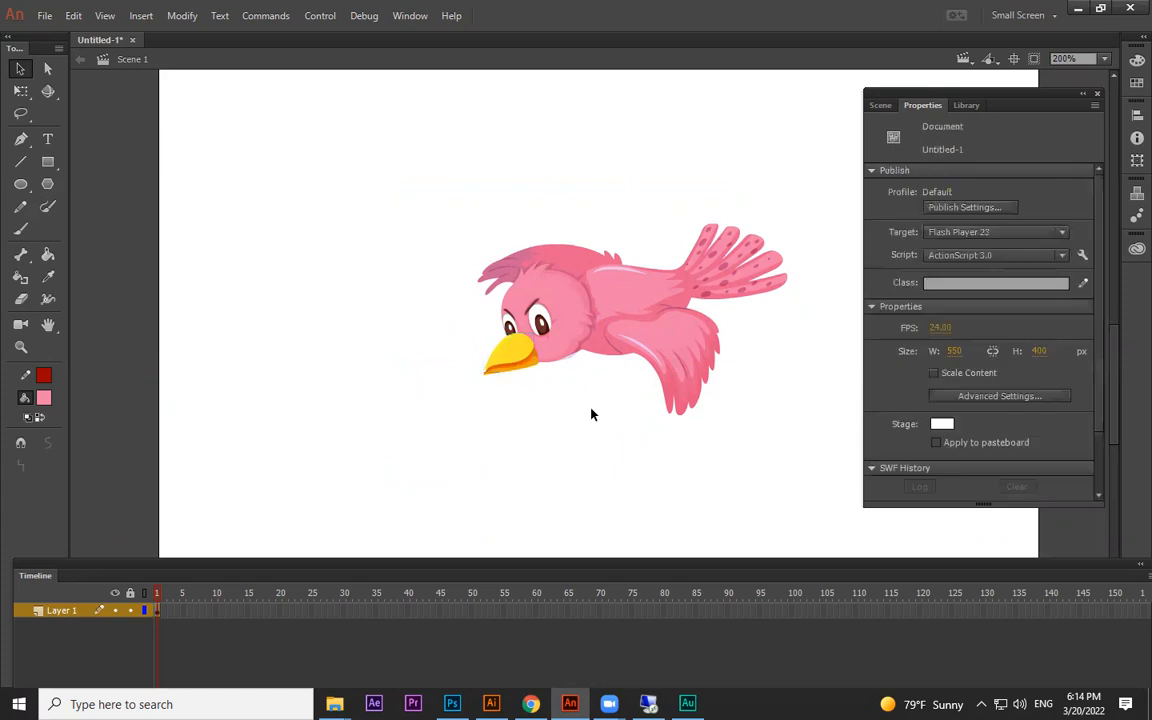
pyautogui.hotkey('ctrl', '=')
pyautogui.moveTo(625, 362); pyautogui.dragTo(587, 400)
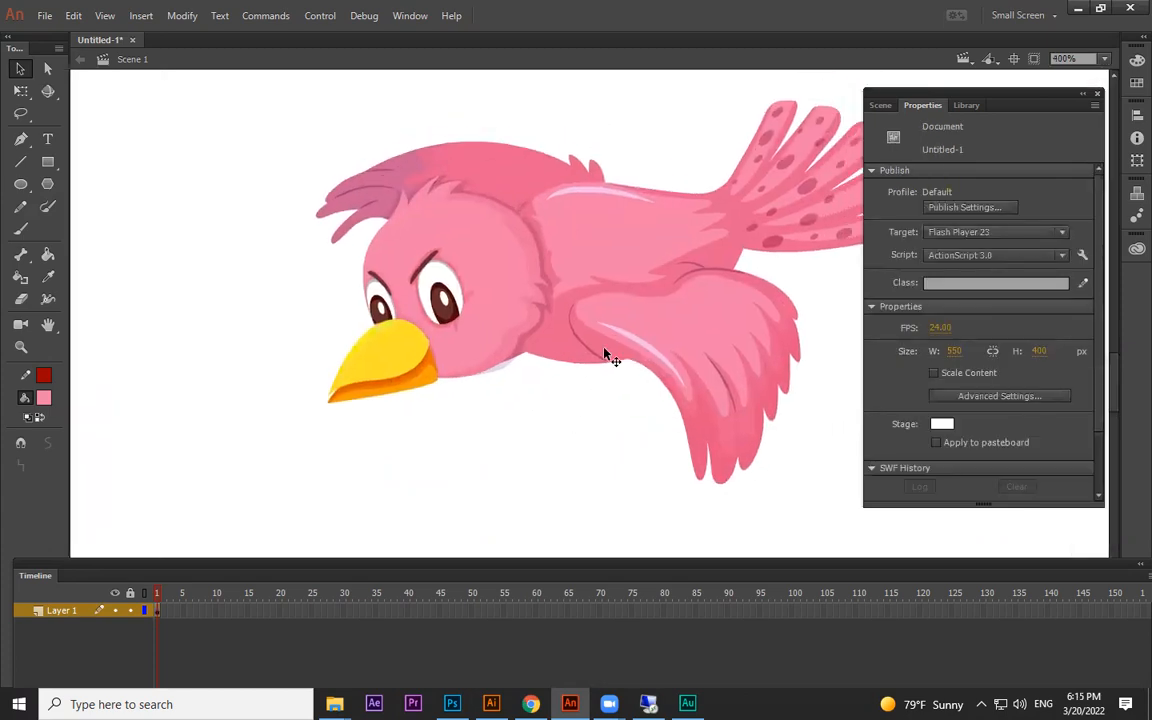
pyautogui.hotkey('ctrl', '-')
pyautogui.moveTo(645, 338); pyautogui.dragTo(613, 335)
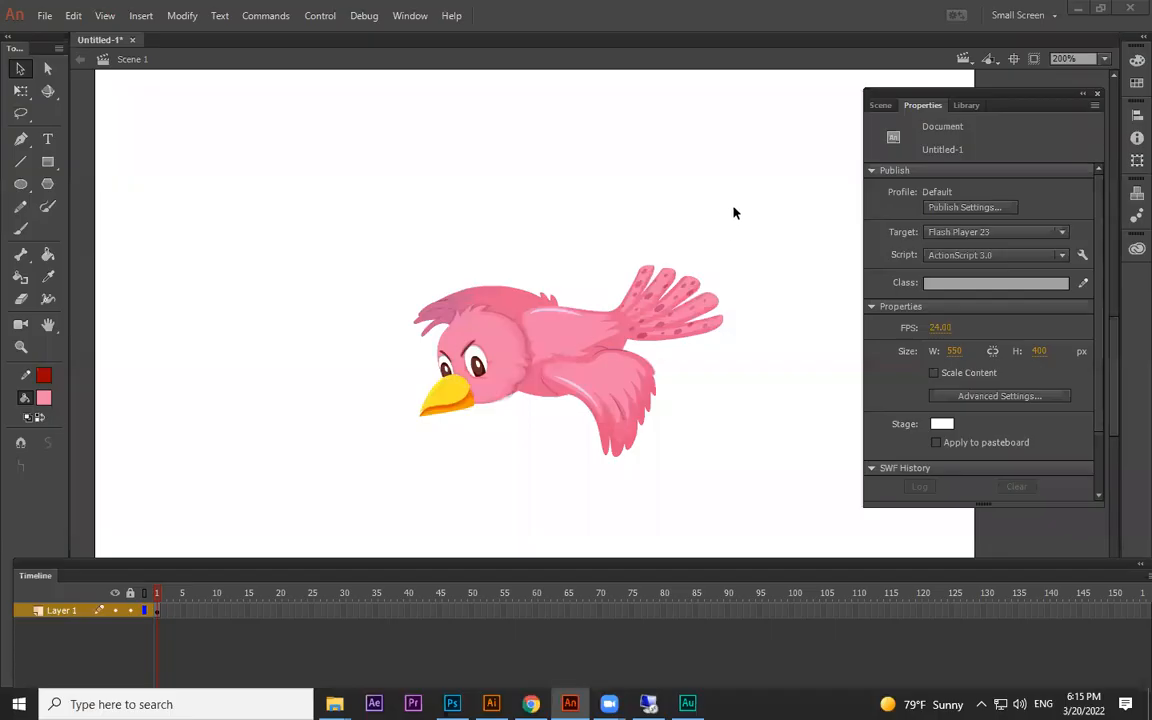
pyautogui.moveTo(738, 245); pyautogui.dragTo(776, 218)
pyautogui.moveTo(784, 172); pyautogui.dragTo(386, 454)
pyautogui.moveTo(539, 399); pyautogui.dragTo(463, 377)
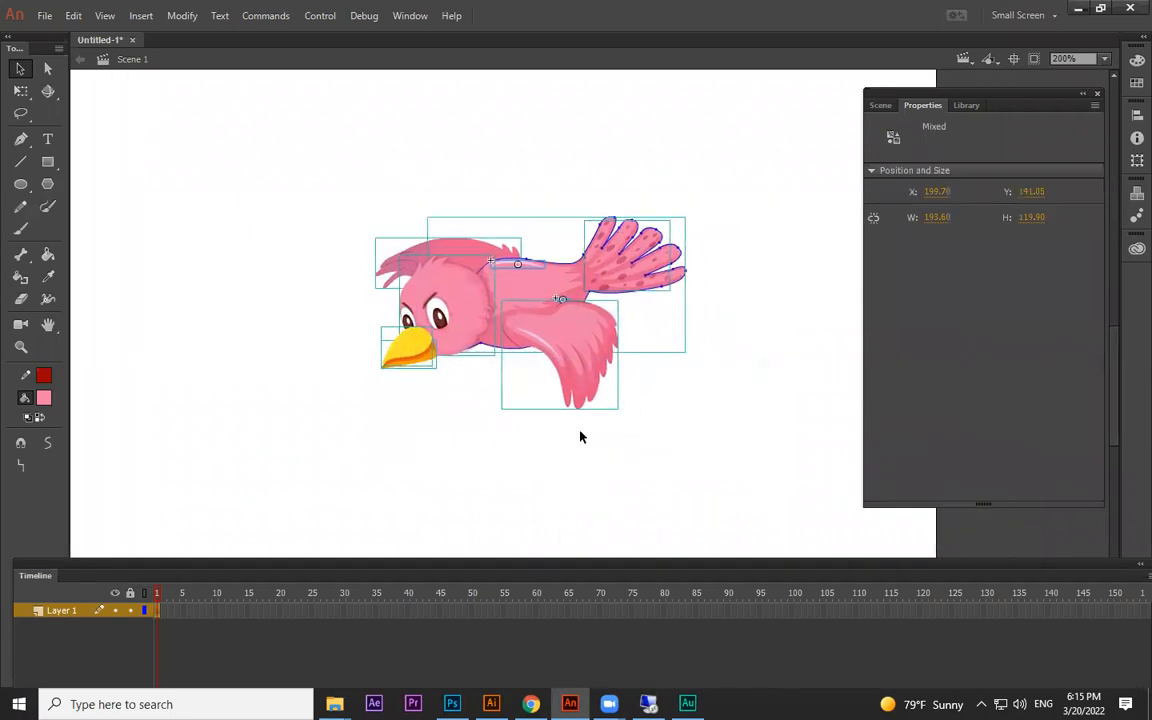
pyautogui.moveTo(656, 399); pyautogui.dragTo(506, 243)
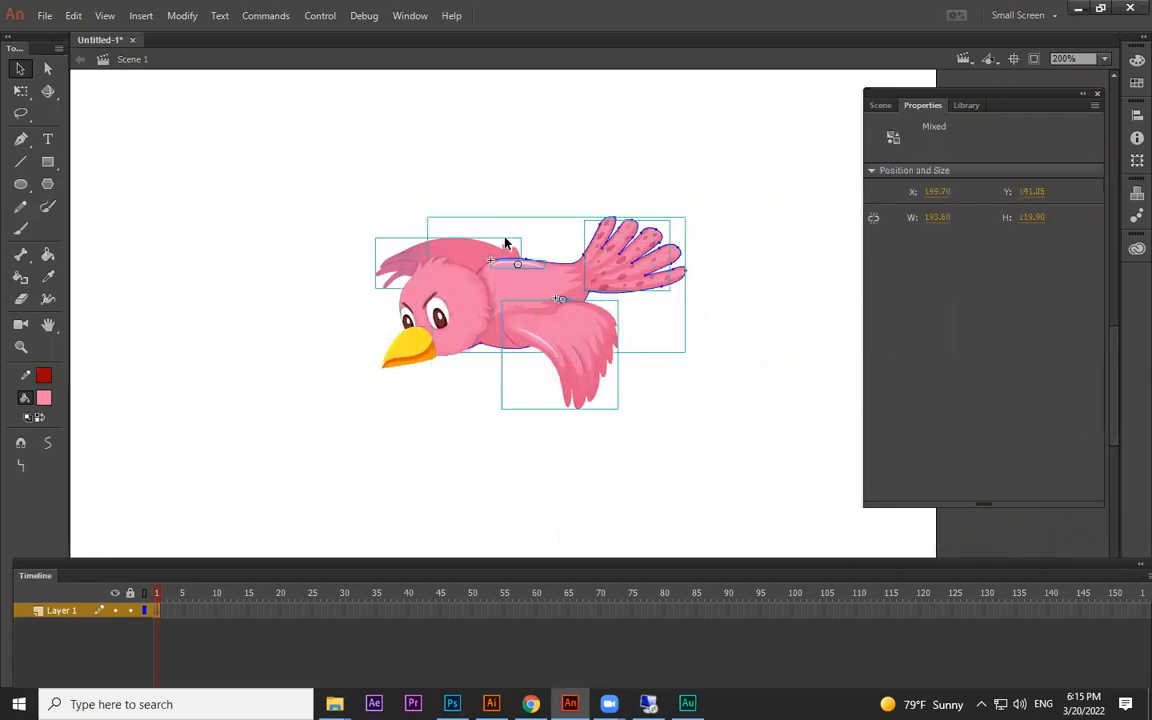
pyautogui.click(640, 418)
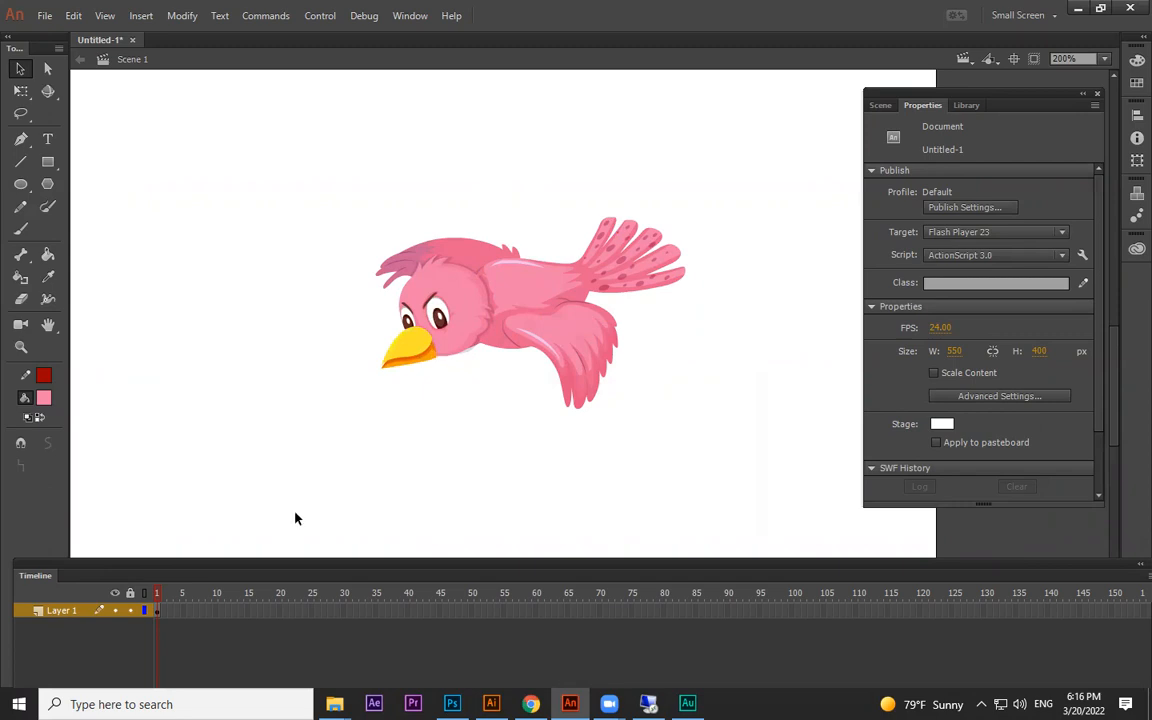
# Bring the Timeline fully into view and add a layer above Layer 1 named for the upper lips.
pyautogui.moveTo(181, 573); pyautogui.dragTo(203, 465)
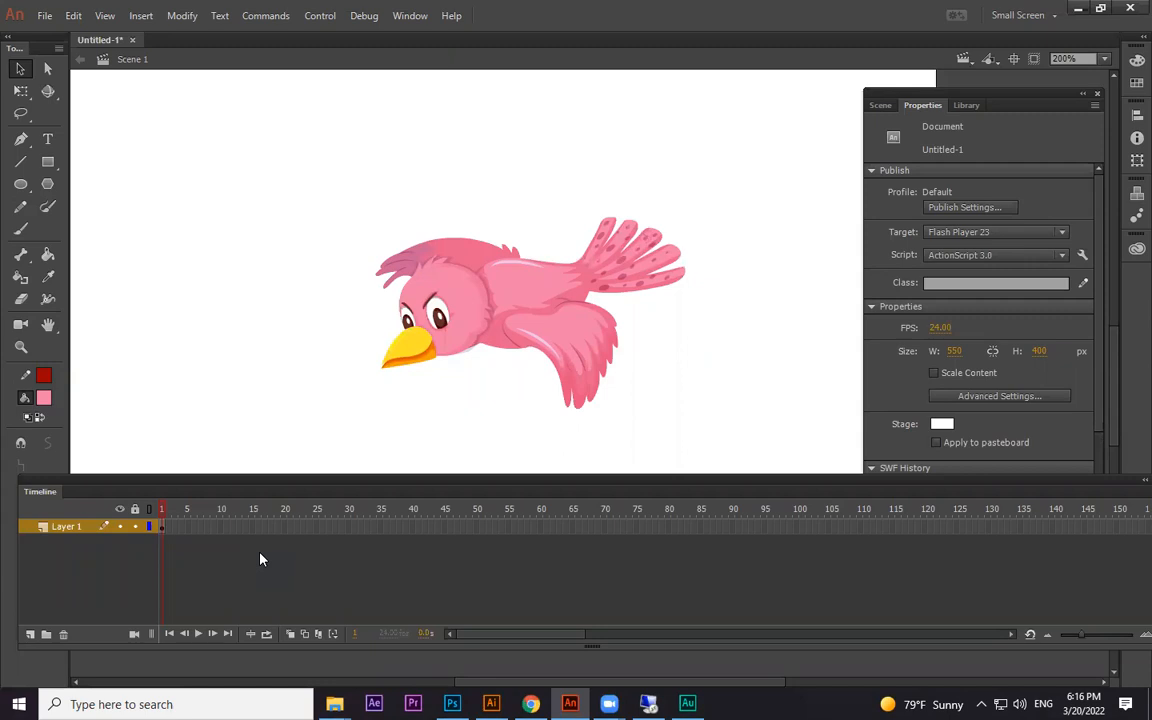
pyautogui.click(424, 360)
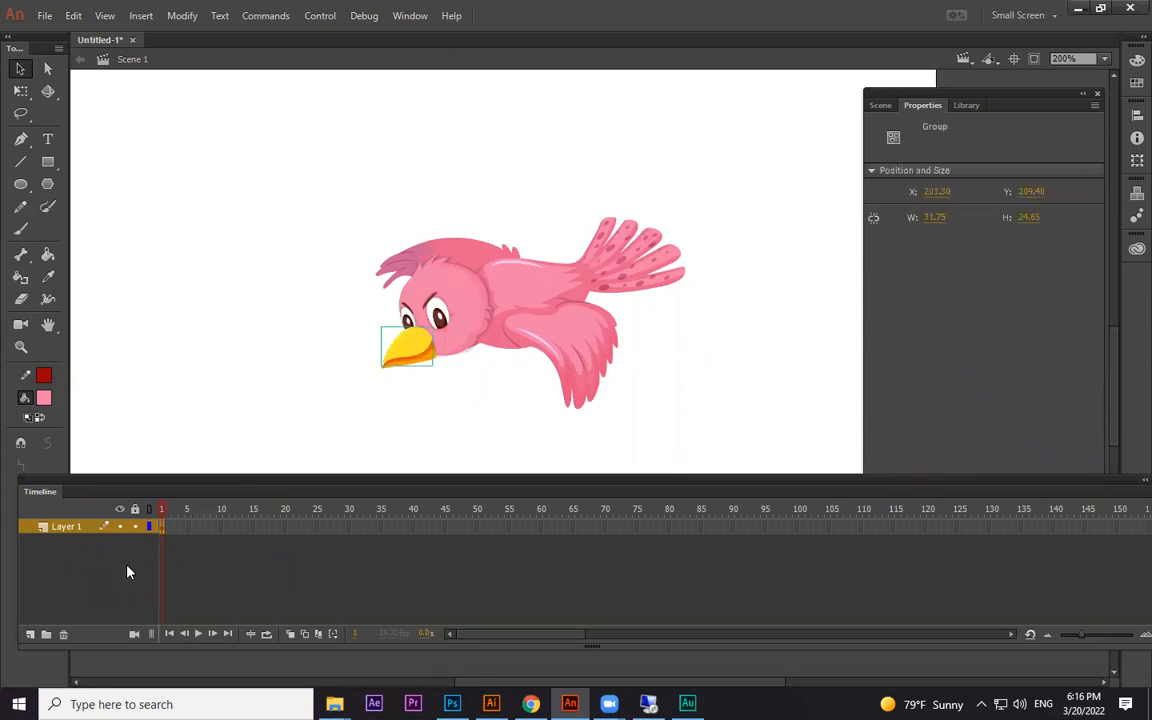
pyautogui.moveTo(800, 528); pyautogui.dragTo(233, 618)
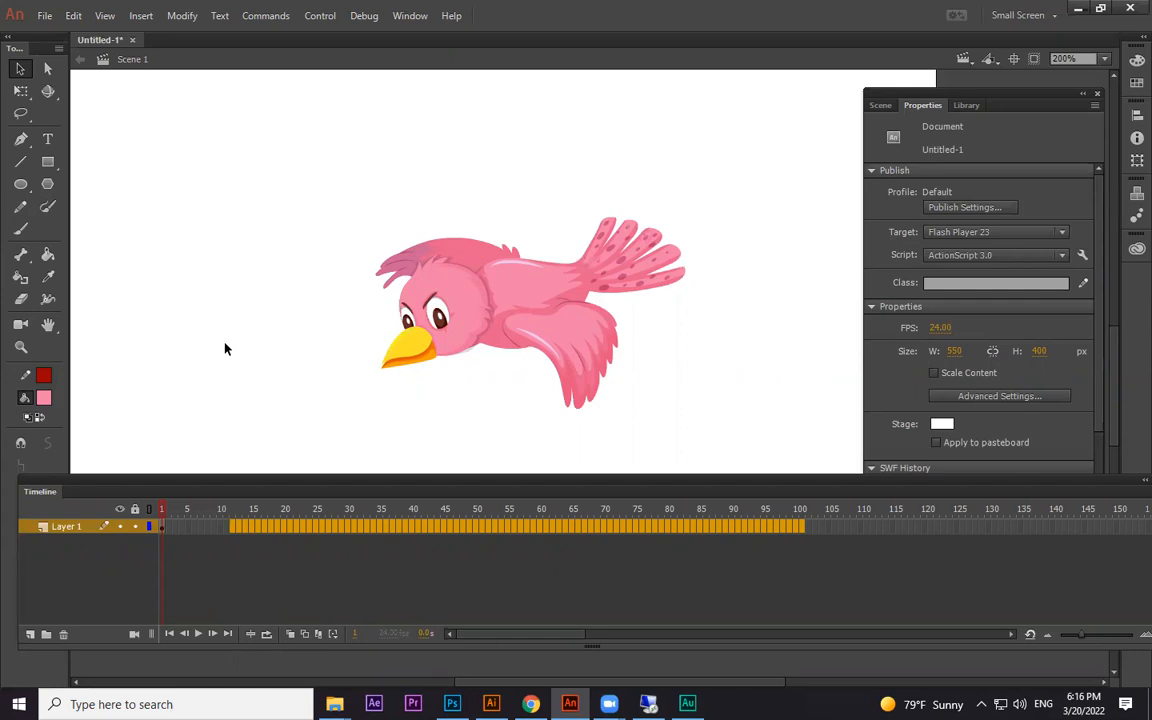
pyautogui.click(30, 634)
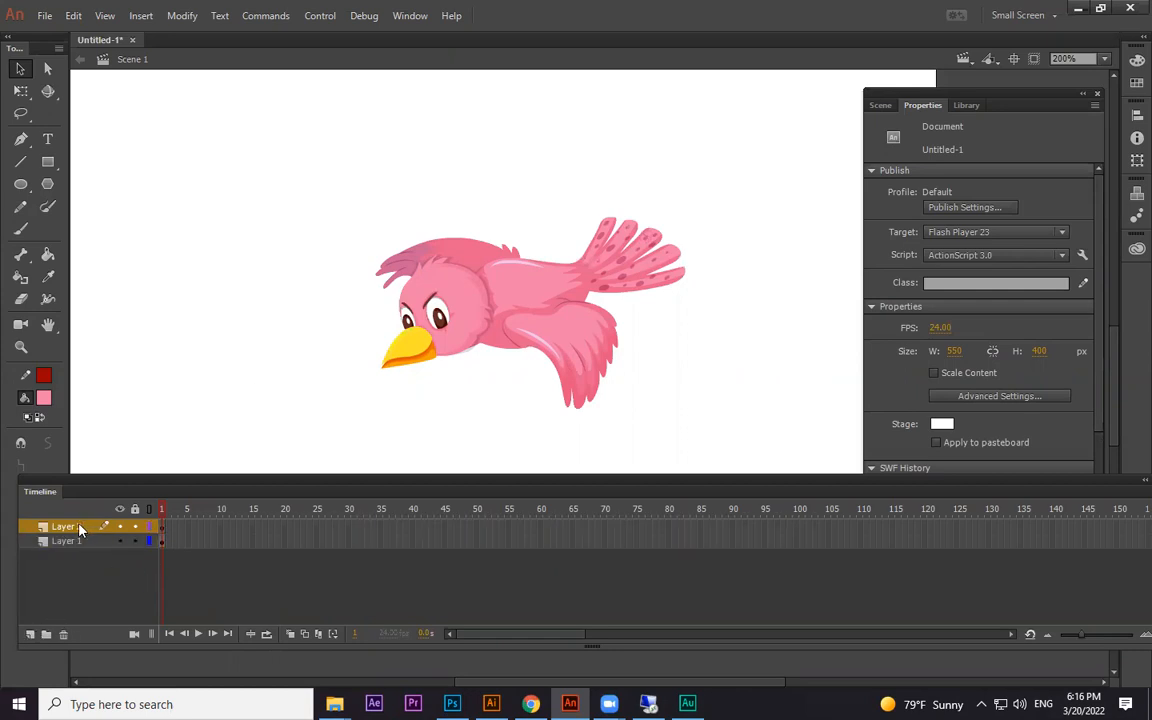
pyautogui.doubleClick(80, 530)
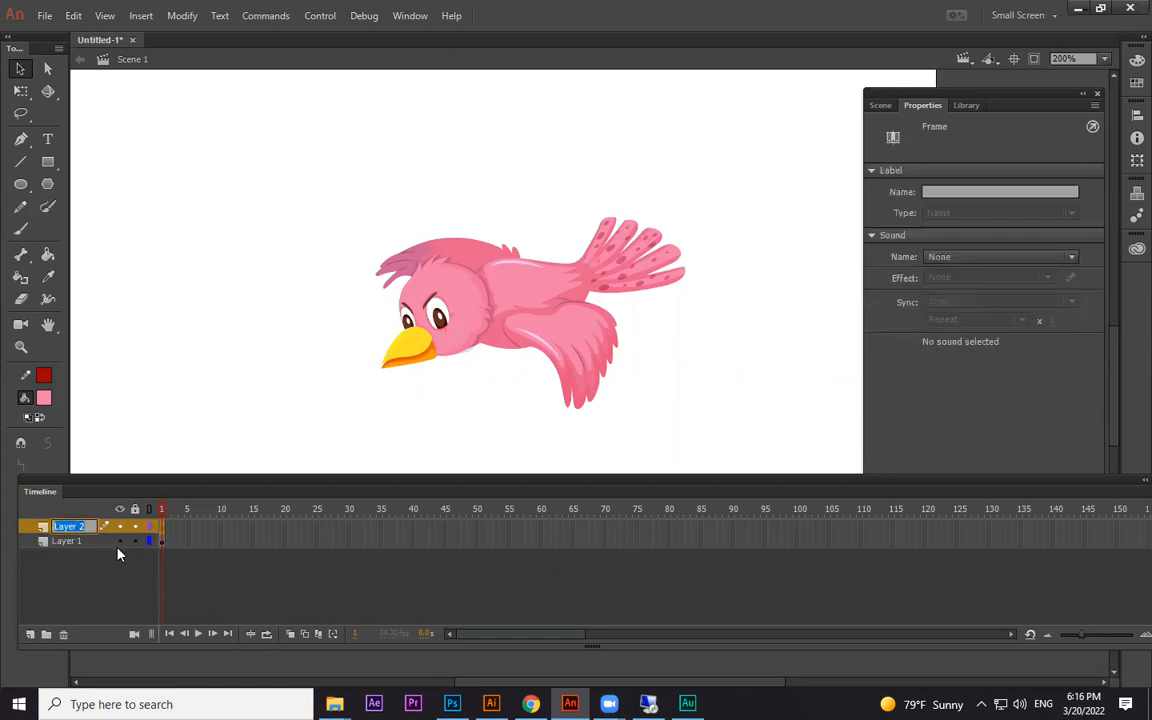
pyautogui.write('upper li...')
# Cut the upper beak from Layer 1 and paste it in place on frame 1 of the upper lips layer.
pyautogui.click(412, 389)
pyautogui.click(408, 352)
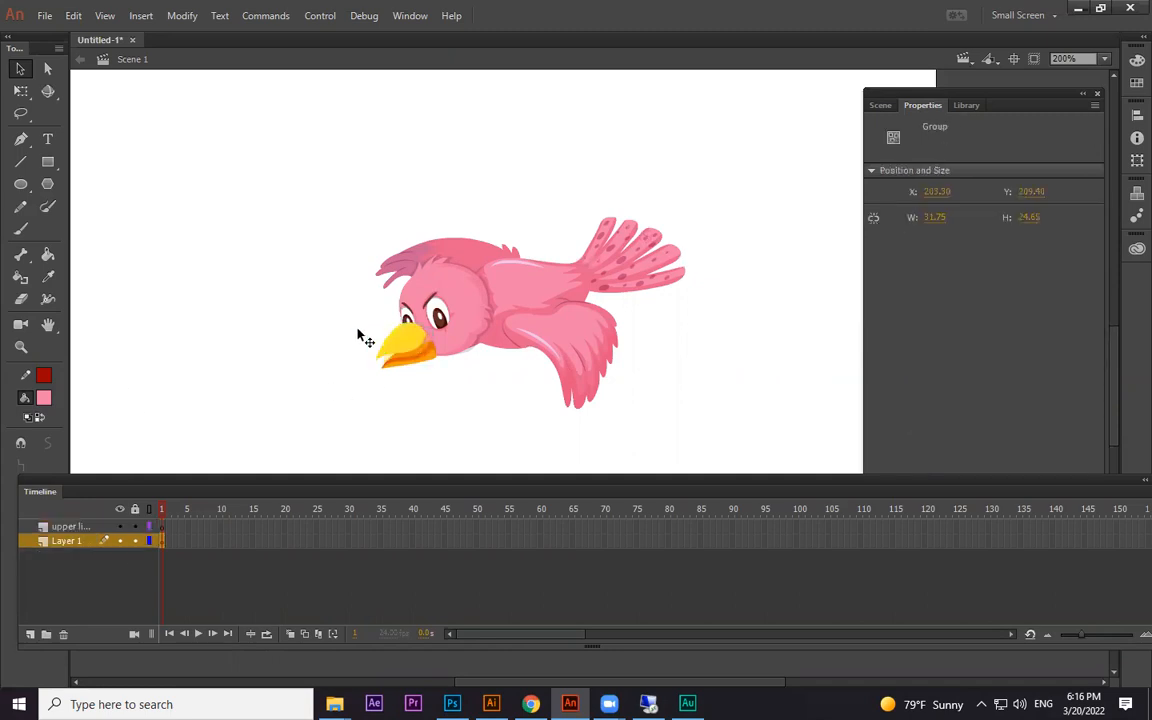
pyautogui.hotkey('ctrl', 'x')
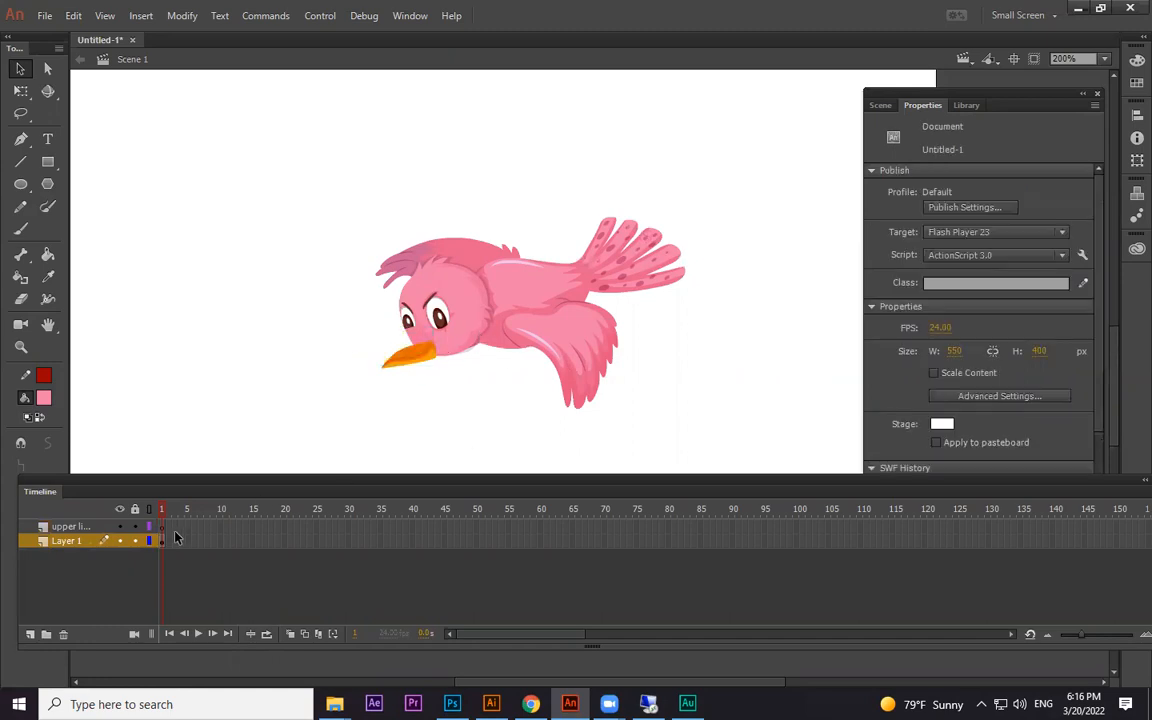
pyautogui.click(162, 527)
pyautogui.hotkey('ctrl', 'shift', 'v')
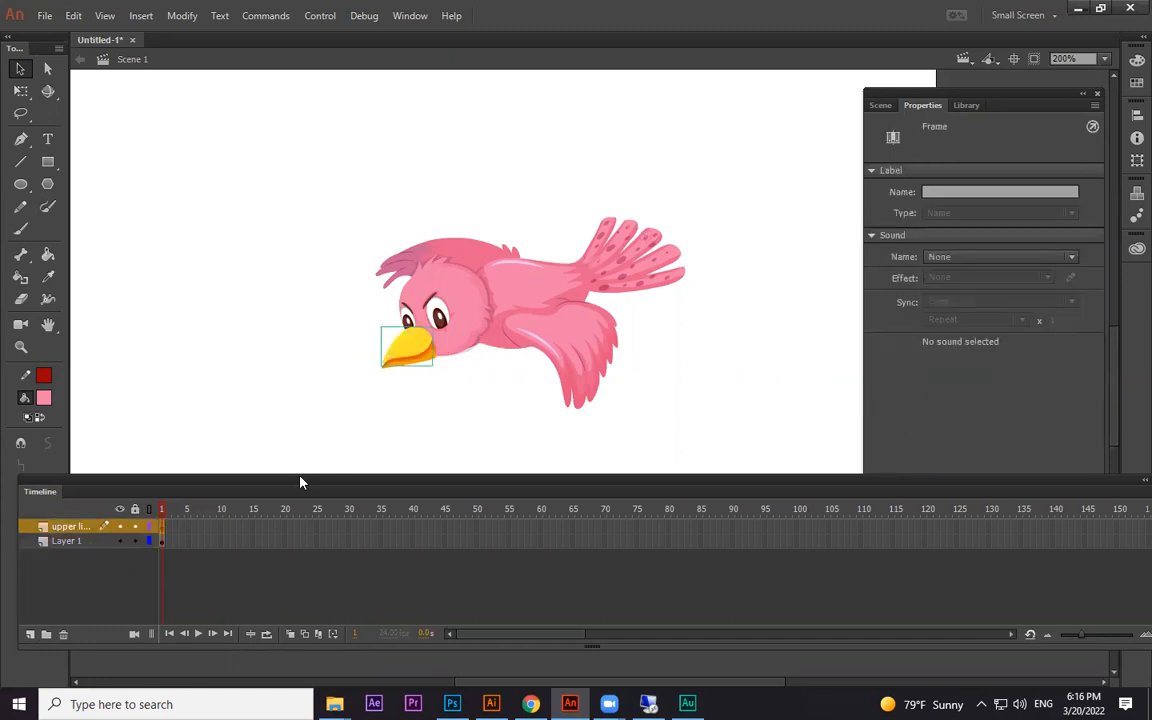
pyautogui.click(426, 388)
# Cut the lower beak from Layer 1 and add a new layer named "lover lips" above the upper lips layer.
pyautogui.click(424, 362)
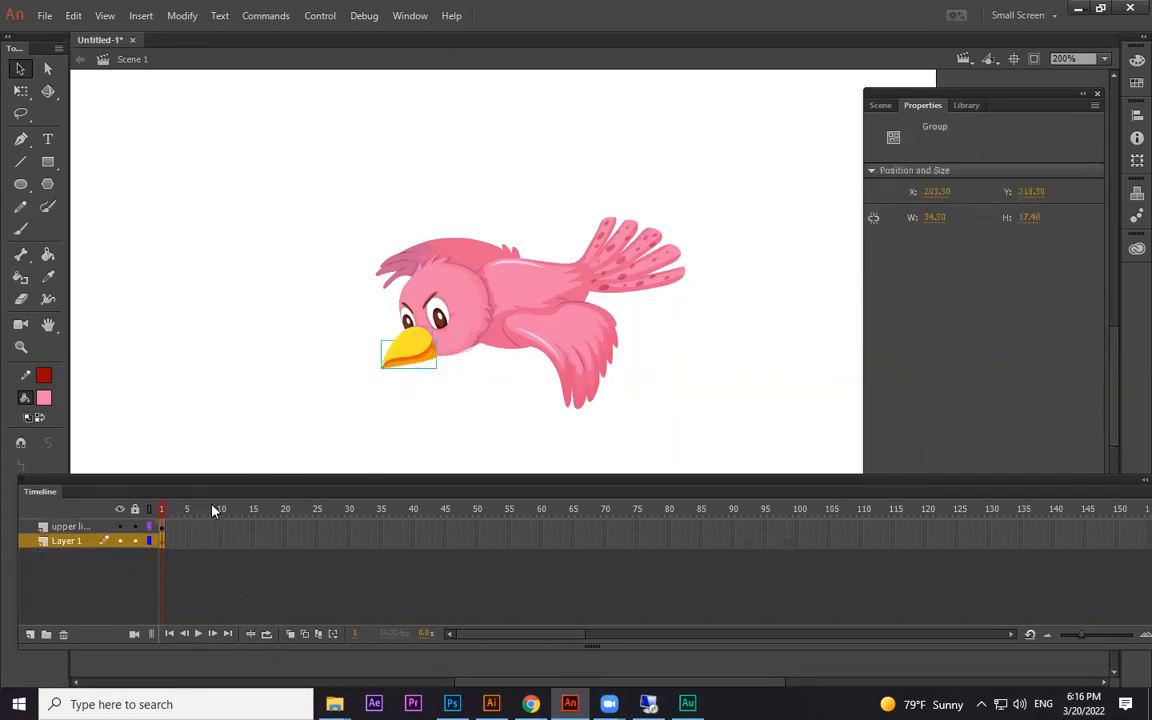
pyautogui.click(406, 440)
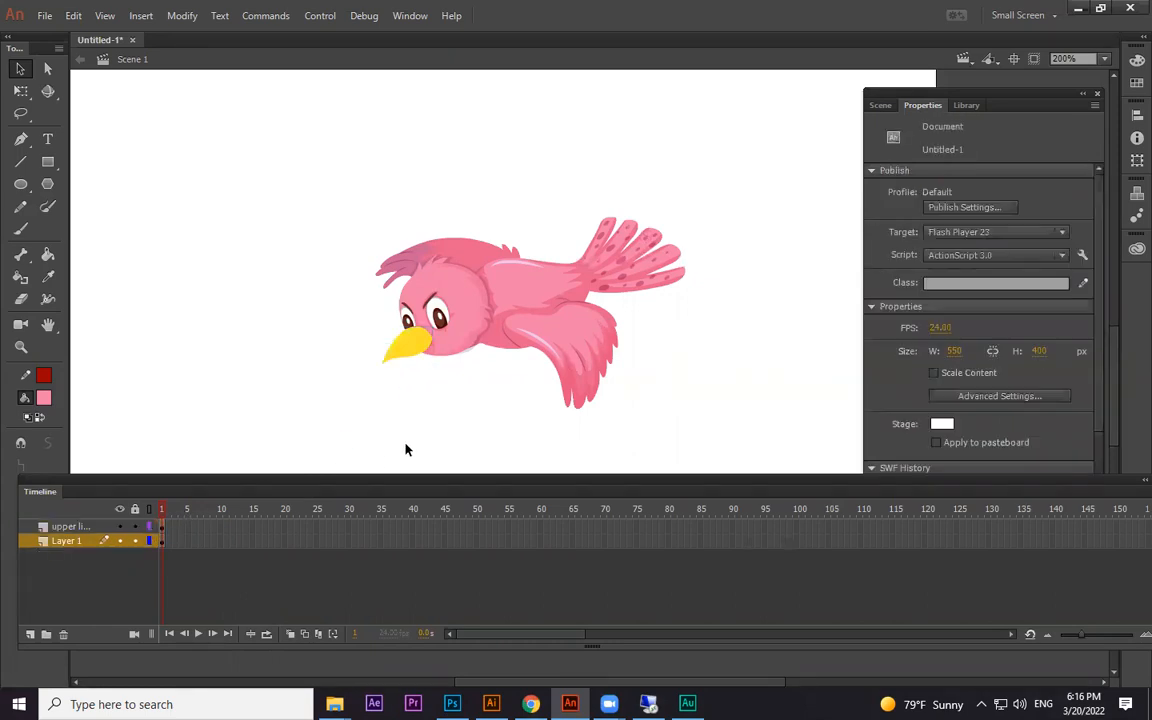
pyautogui.click(66, 526)
pyautogui.click(30, 634)
pyautogui.doubleClick(68, 528)
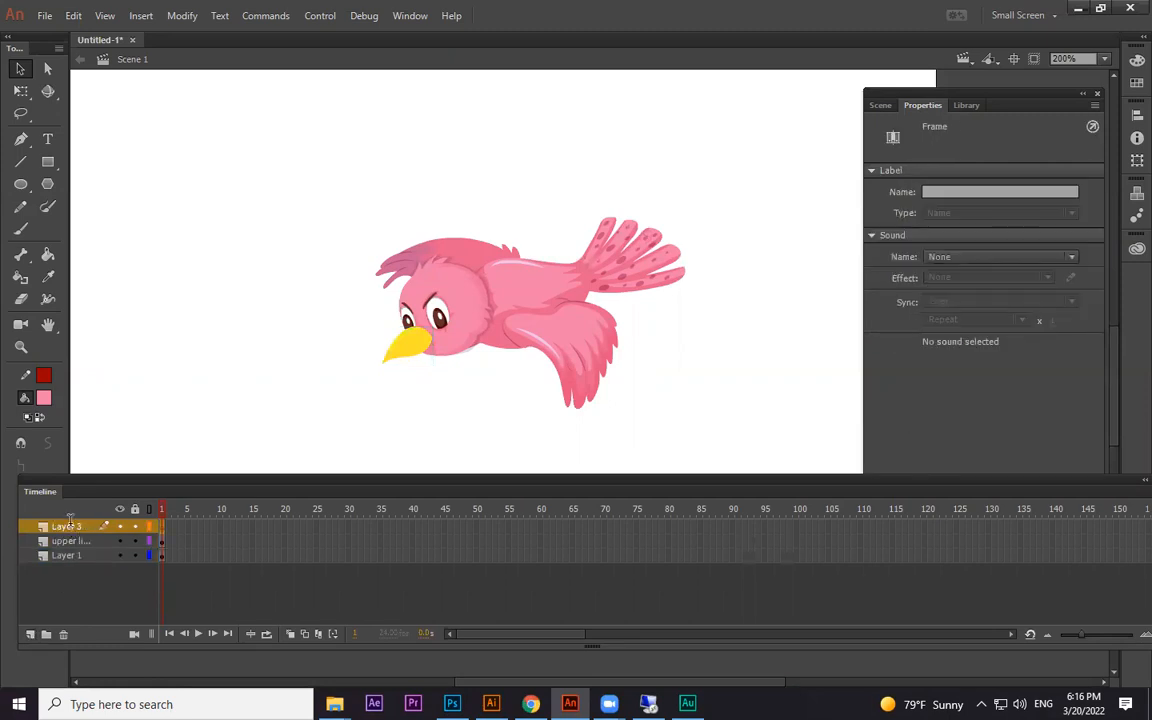
pyautogui.write('lo')
pyautogui.moveTo(218, 555); pyautogui.dragTo(218, 543)
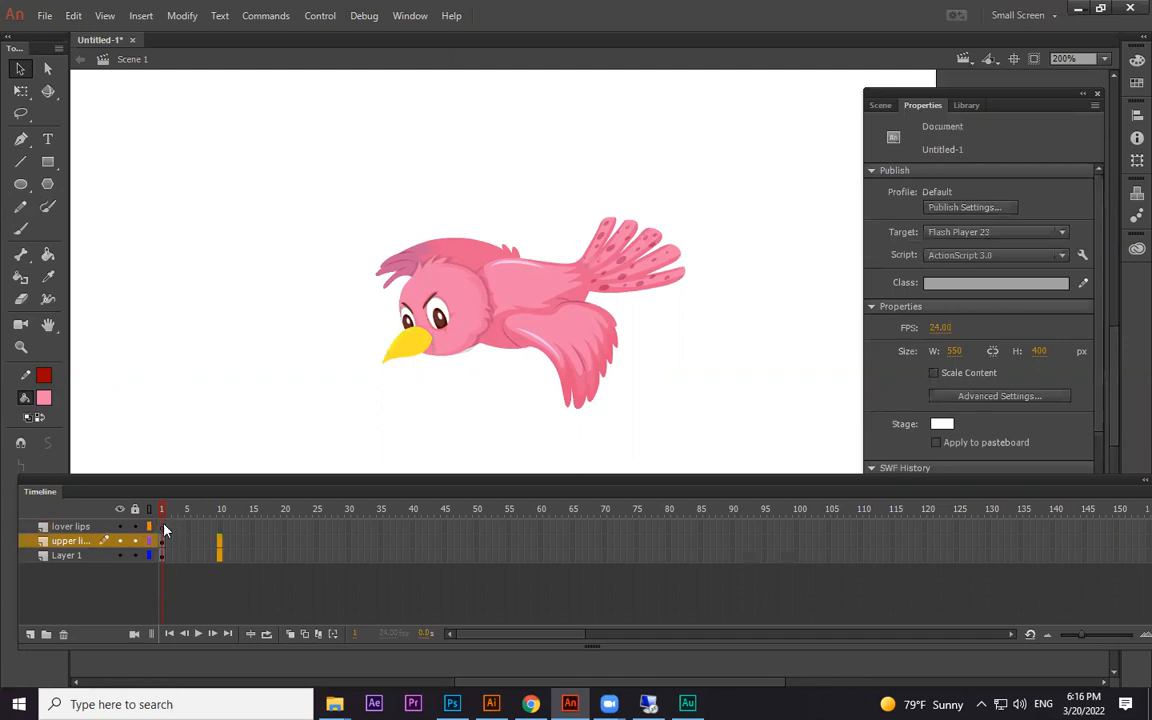
# Paste the lower beak in place on frame 1 of "lover lips" and move that layer below the upper lips layer.
pyautogui.click(163, 525)
pyautogui.hotkey('ctrl', 'shift', 'v')
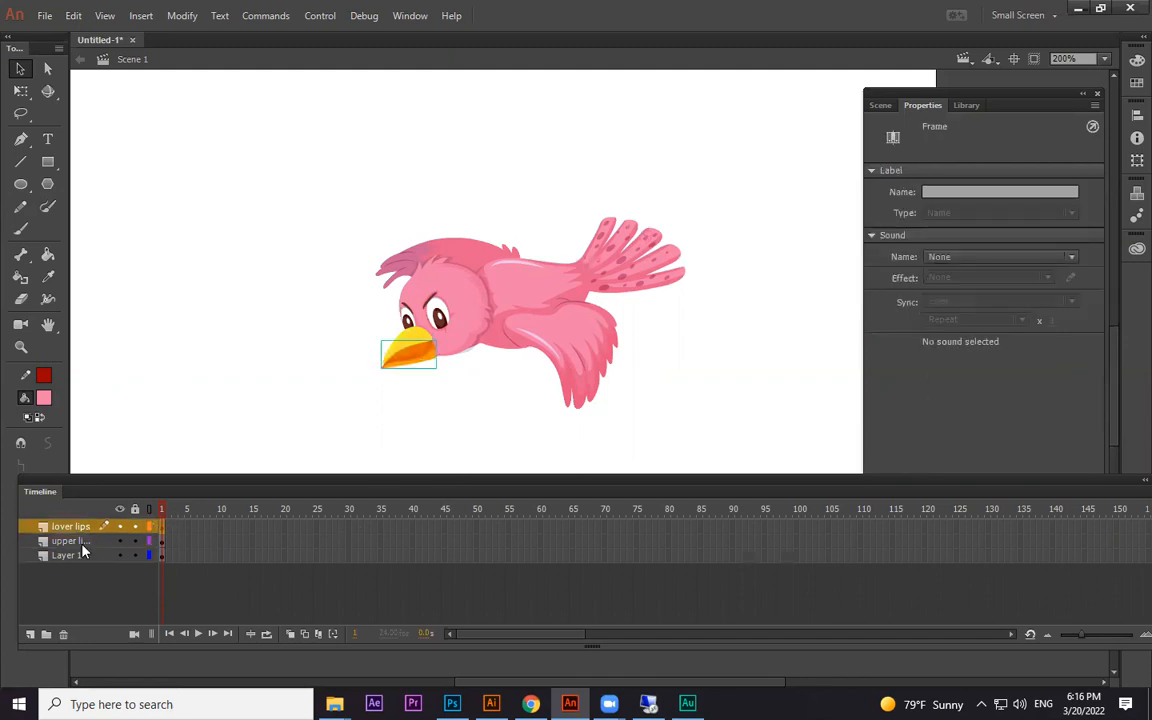
pyautogui.moveTo(70, 527); pyautogui.dragTo(72, 543)
pyautogui.click(430, 381)
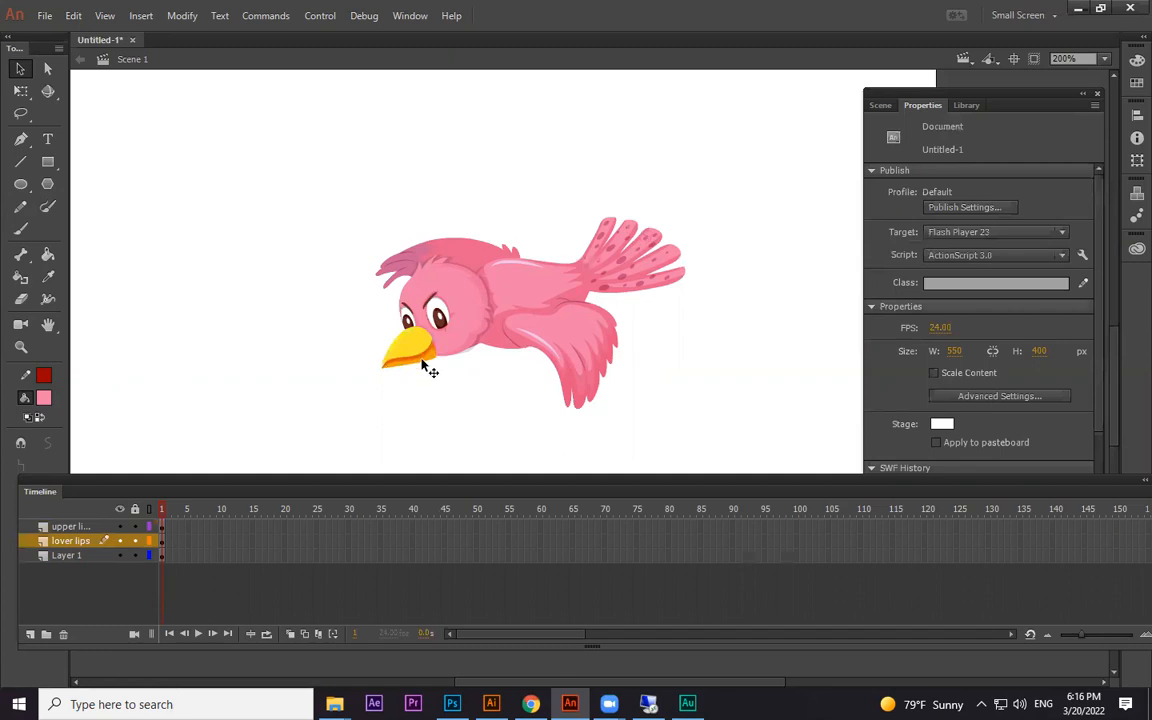
# Check the upper and lower beak pieces on their own layers with the Free Transform tool.
pyautogui.click(405, 357)
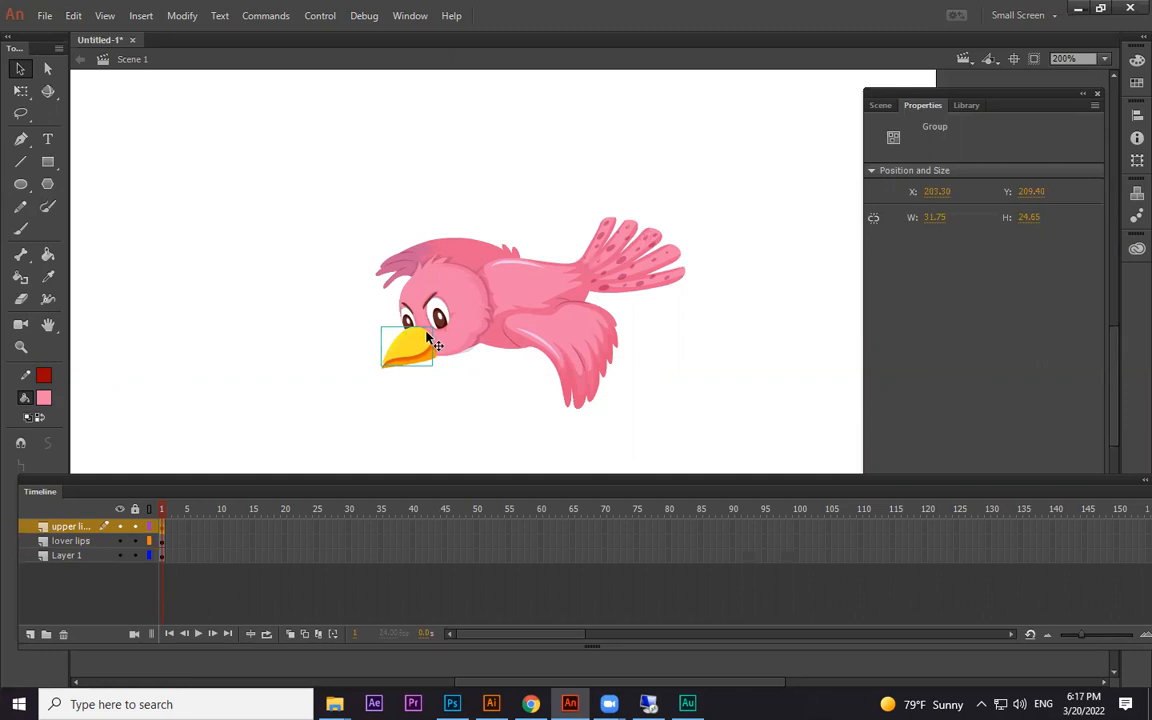
pyautogui.click(21, 91)
pyautogui.moveTo(378, 323); pyautogui.dragTo(389, 313)
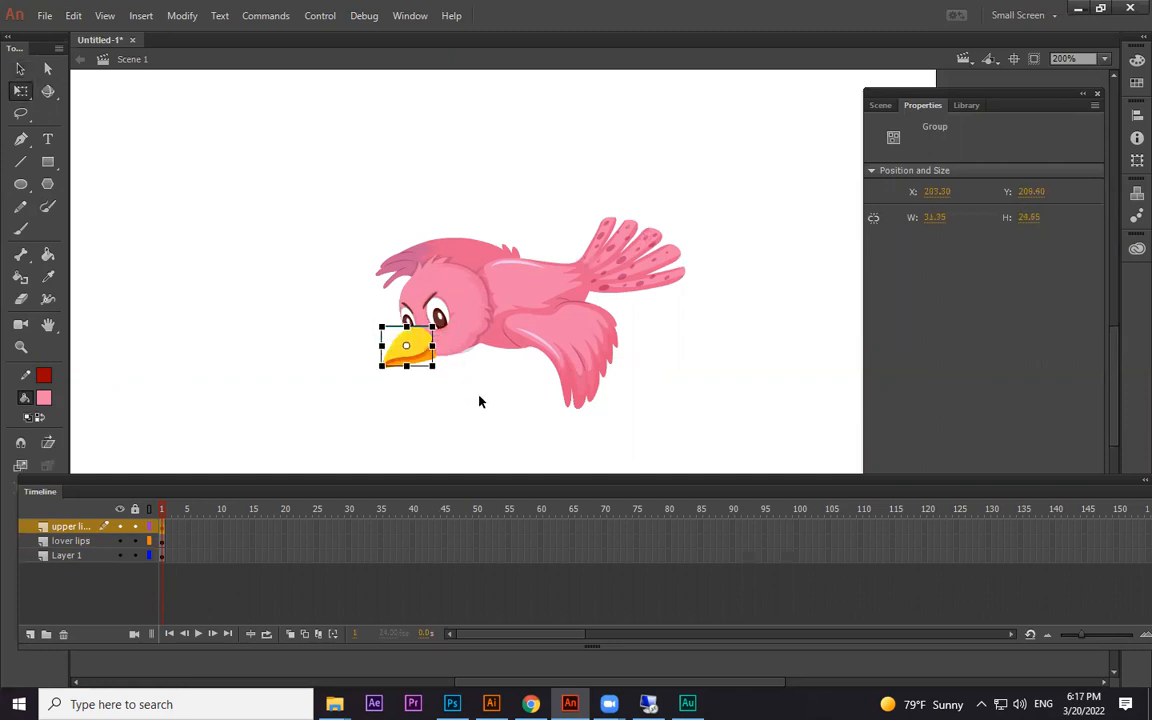
pyautogui.click(319, 460)
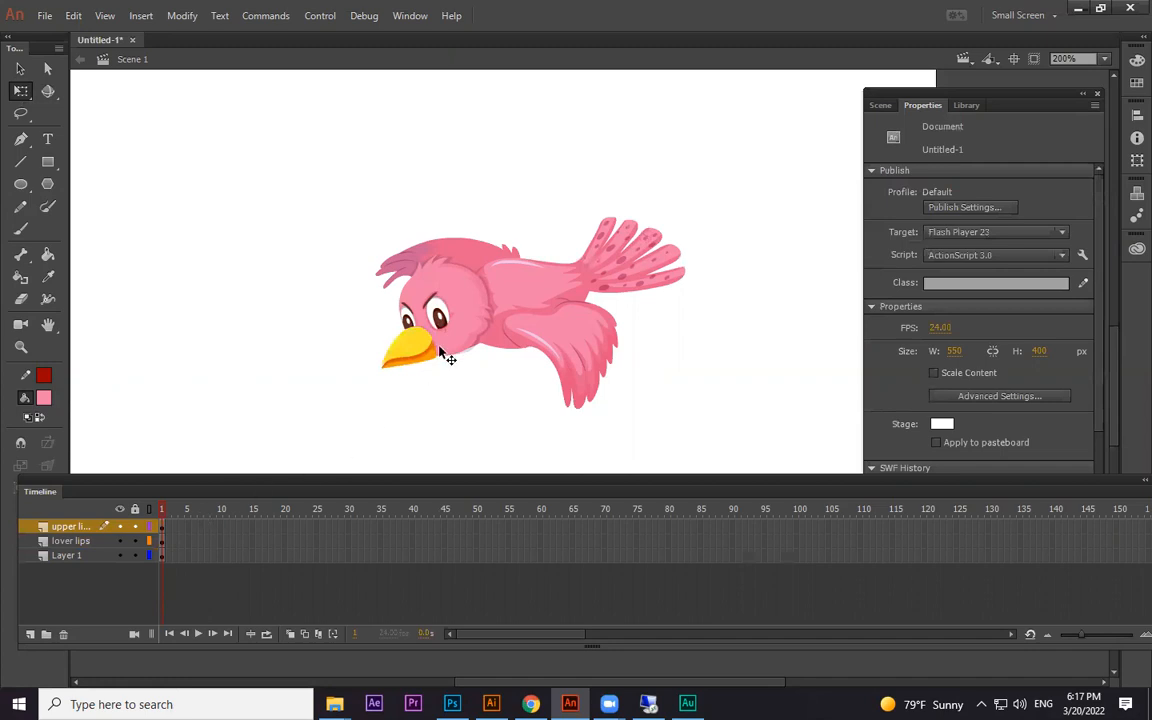
pyautogui.click(69, 527)
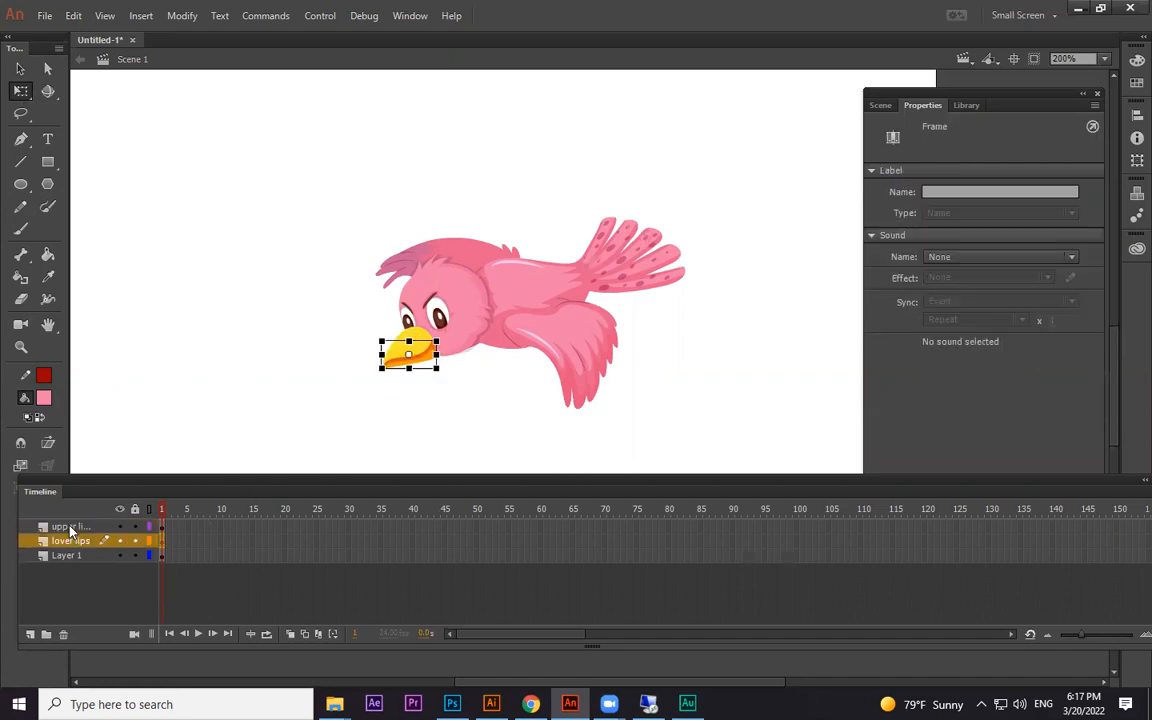
pyautogui.click(208, 411)
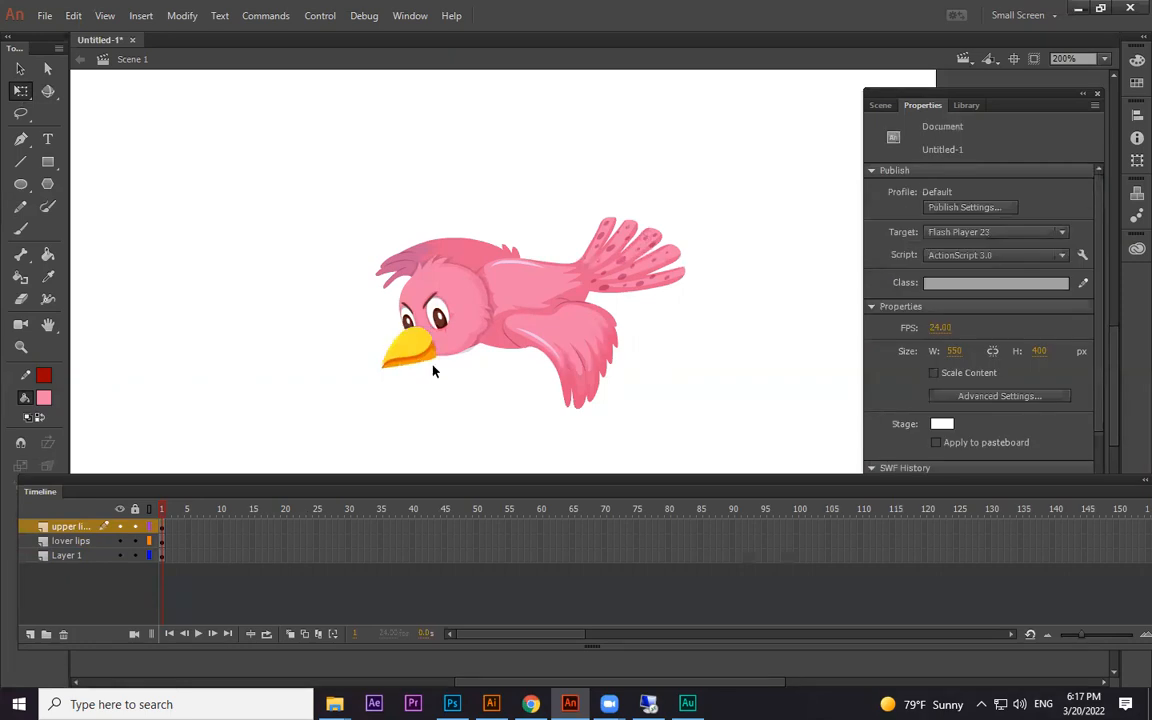
# Add a new layer named "sound" at the top of the layer stack.
pyautogui.hotkey('ctrl', '=')
pyautogui.moveTo(302, 373); pyautogui.dragTo(466, 328)
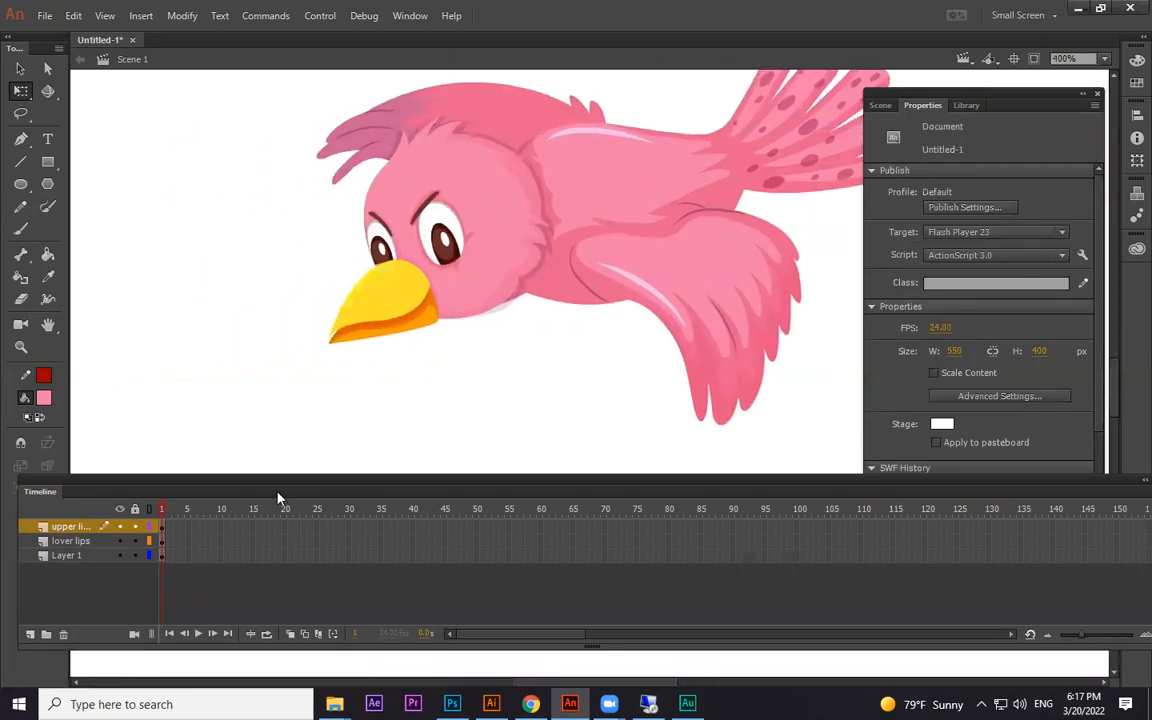
pyautogui.click(31, 634)
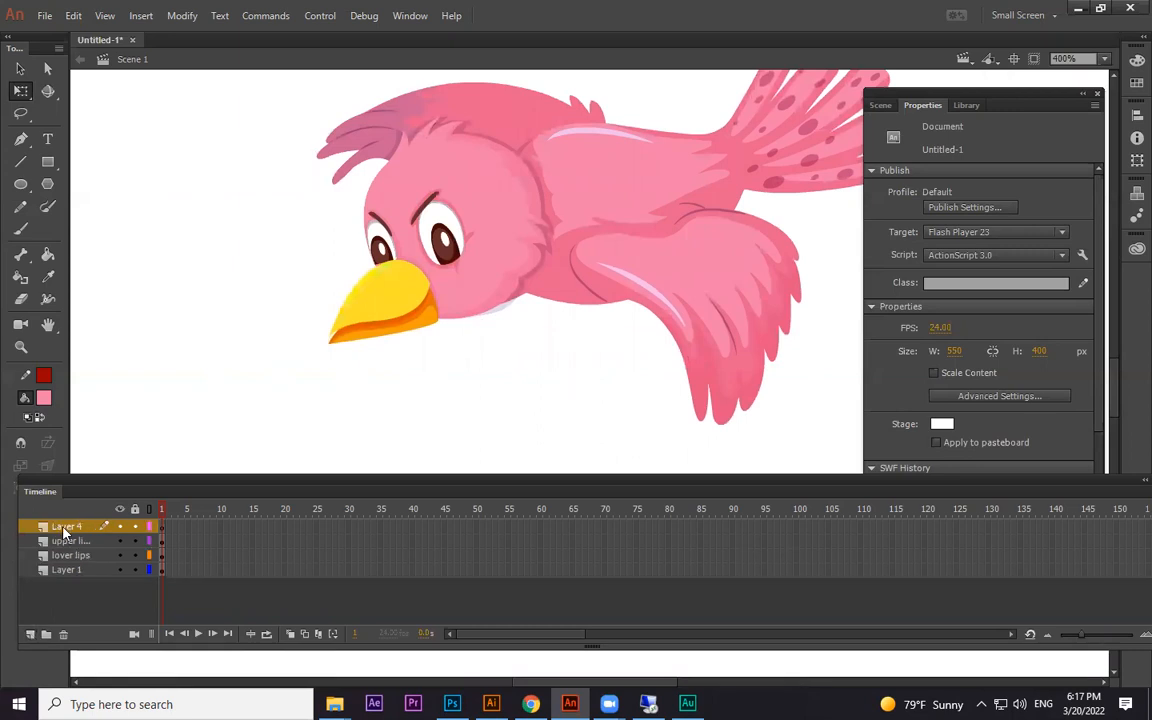
pyautogui.doubleClick(66, 526)
pyautogui.write('sound')
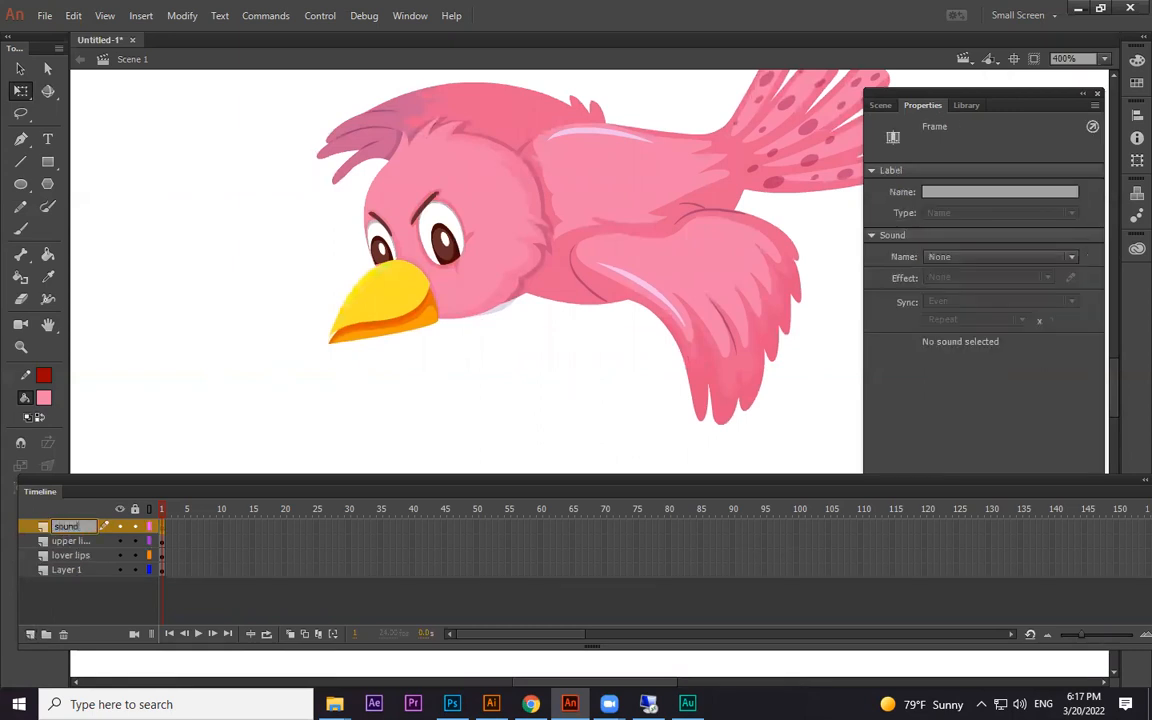
# Finish naming the sound layer, and listen to 11SecClub_October_Competition.wav from the desktop's New folder (5) in Groove Music.
pyautogui.click(209, 328)
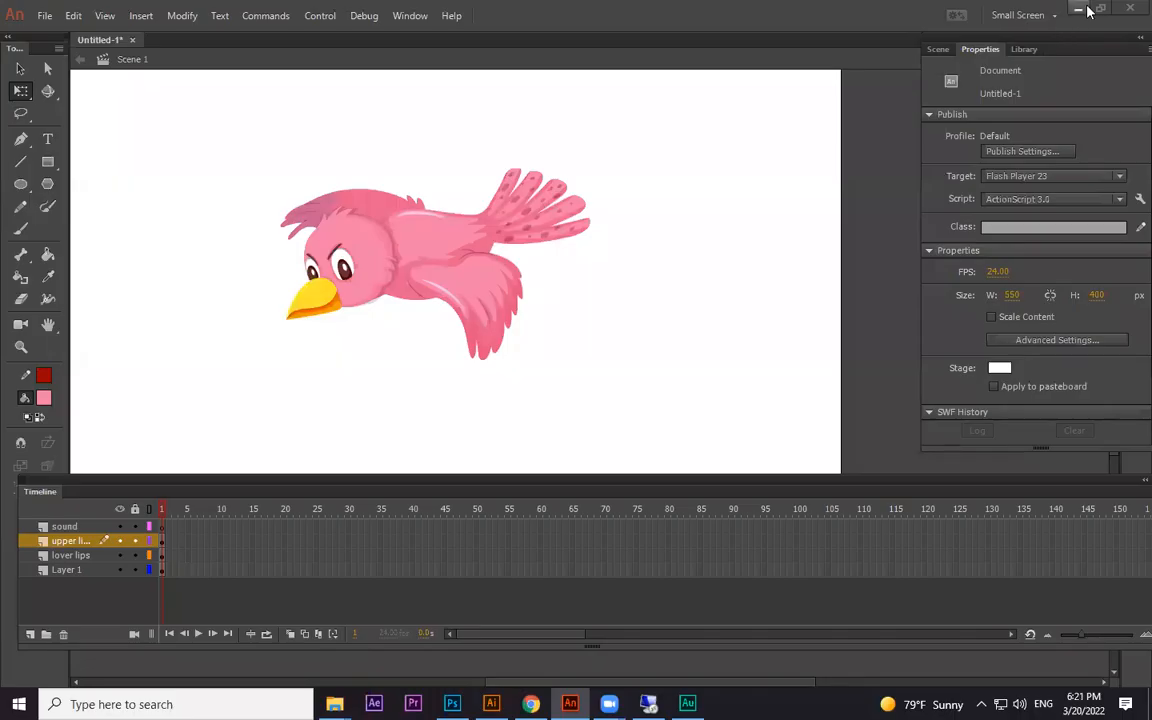
pyautogui.click(1080, 9)
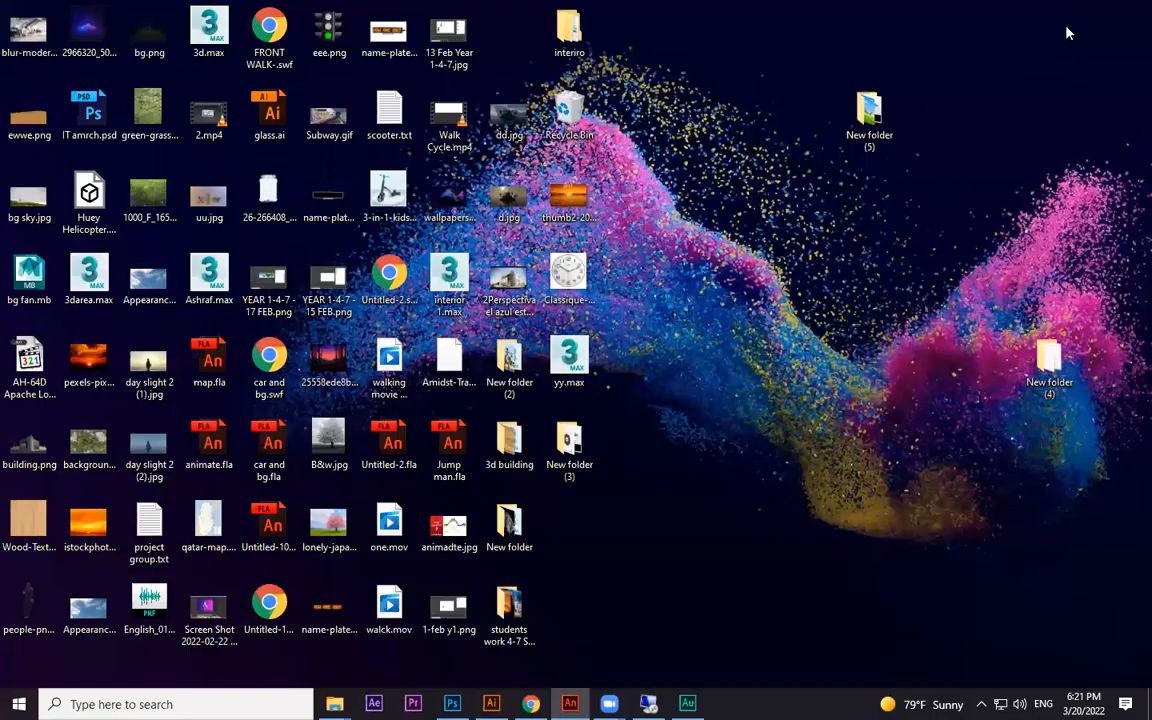
pyautogui.doubleClick(868, 118)
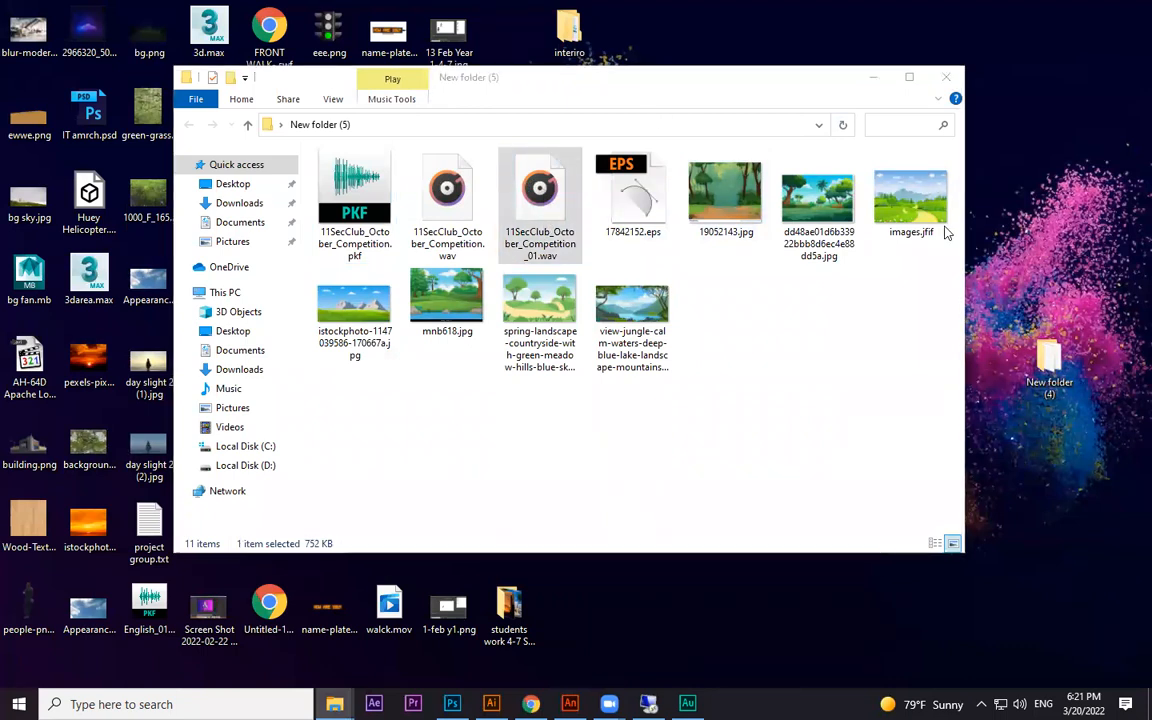
pyautogui.doubleClick(425, 172)
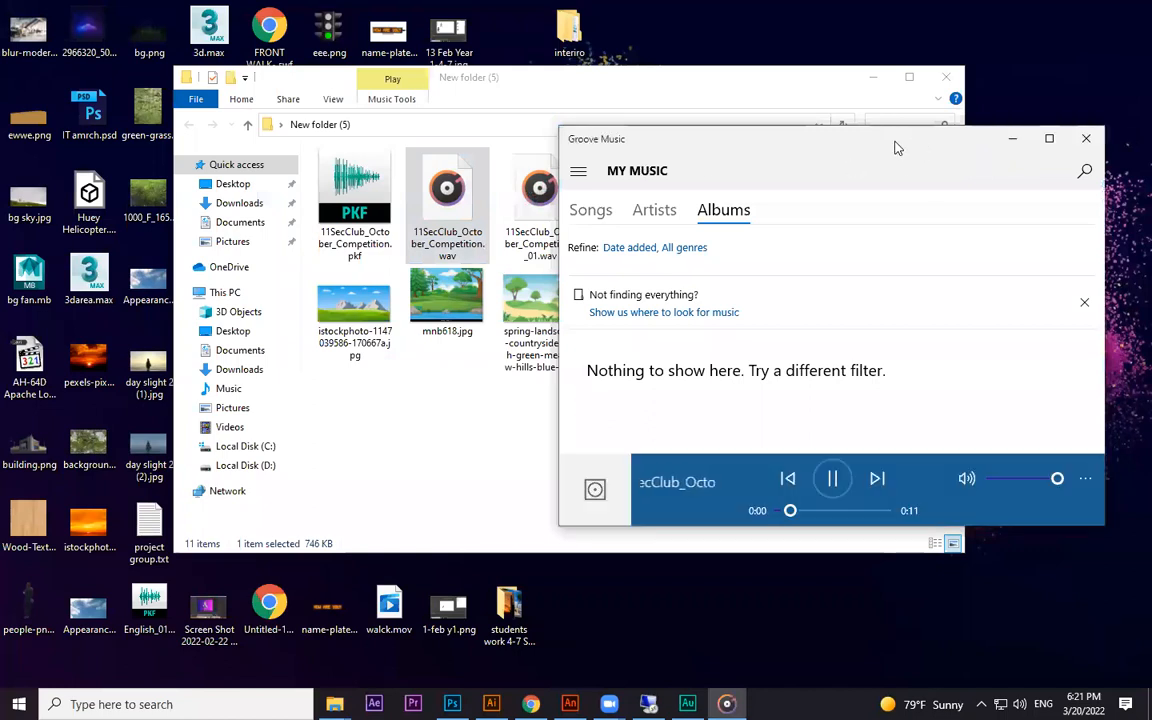
pyautogui.moveTo(895, 144); pyautogui.dragTo(700, 161)
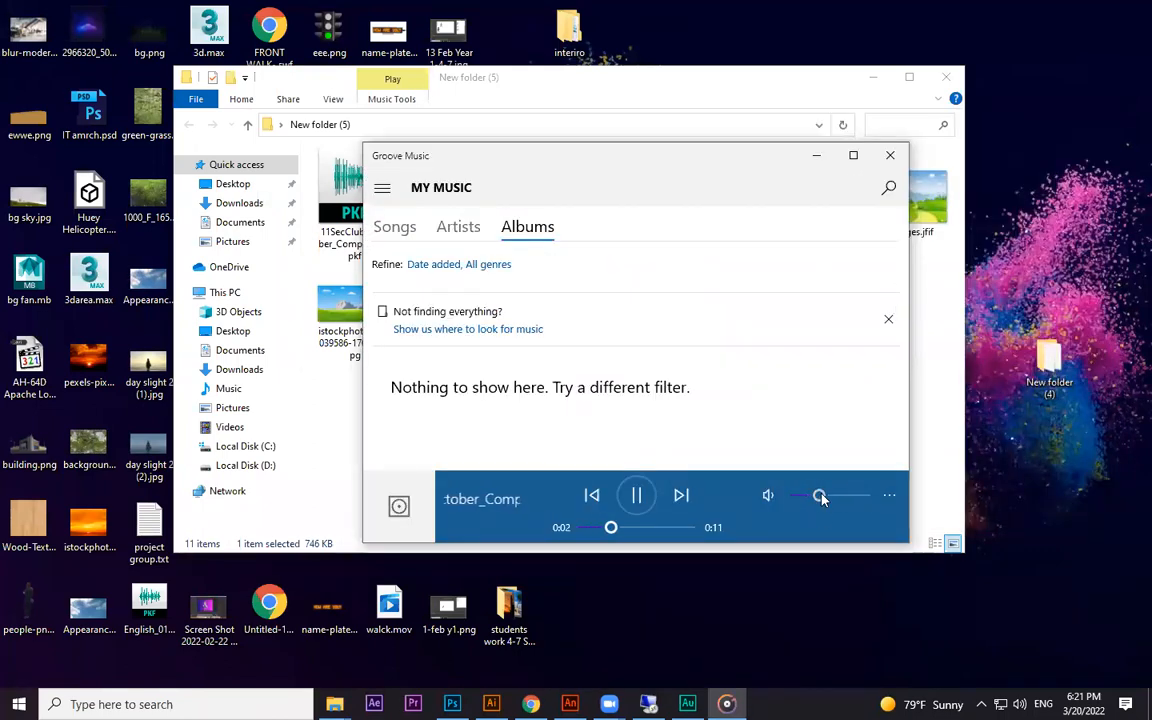
pyautogui.click(889, 156)
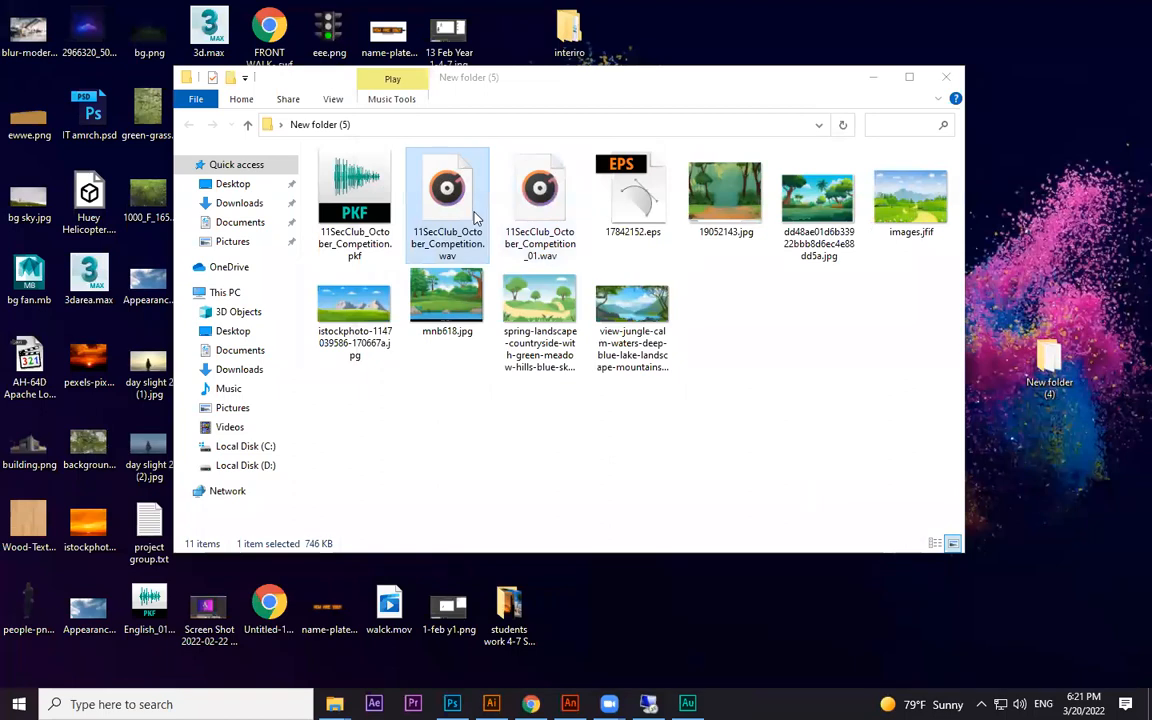
# Listen to 11SecClub_October_Competition_01.wav with the player volume at 69 and close the player.
pyautogui.doubleClick(556, 213)
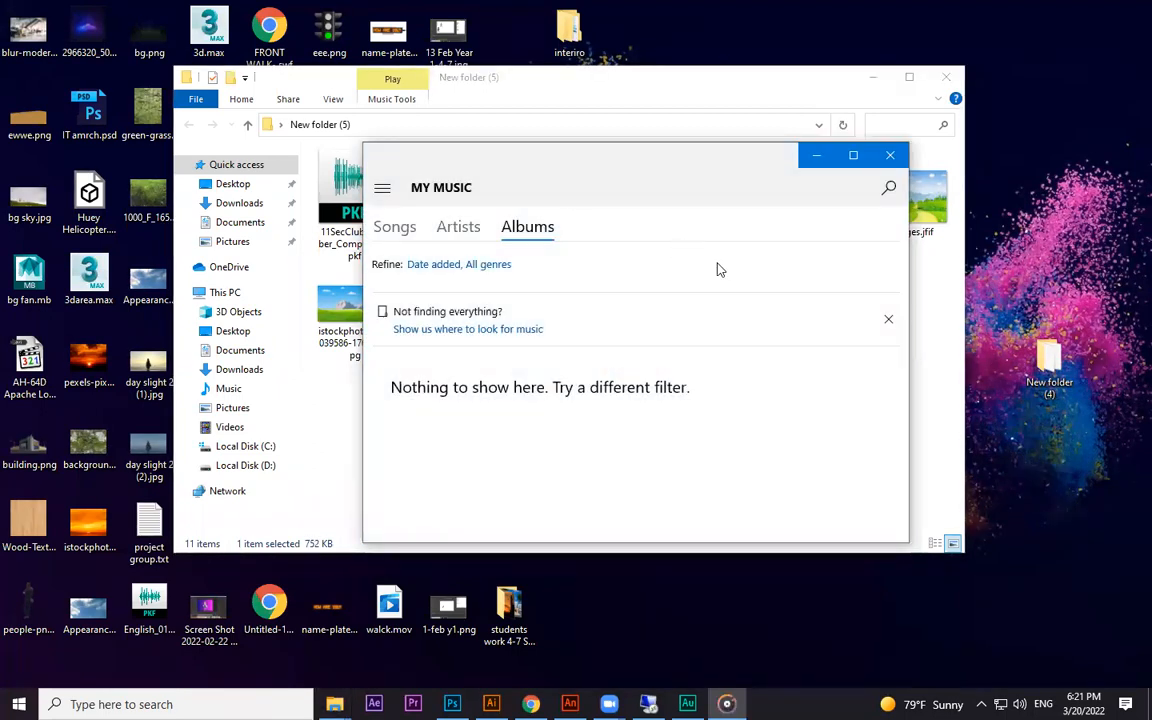
pyautogui.moveTo(826, 495); pyautogui.dragTo(841, 496)
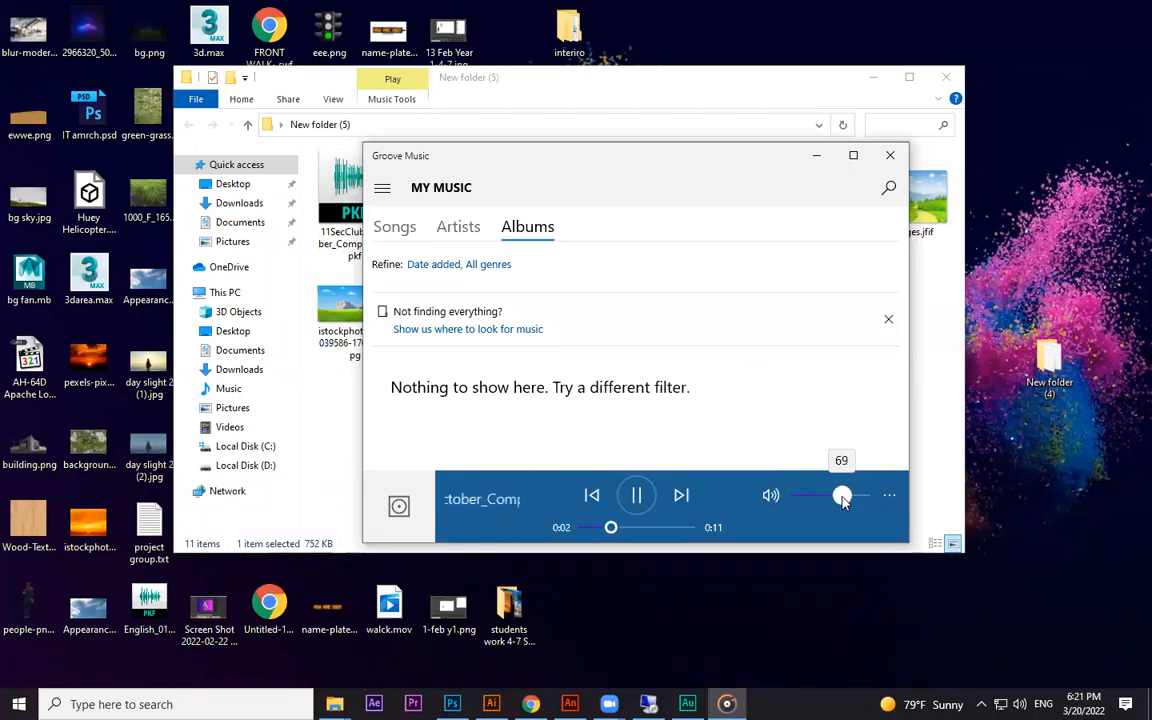
pyautogui.click(890, 158)
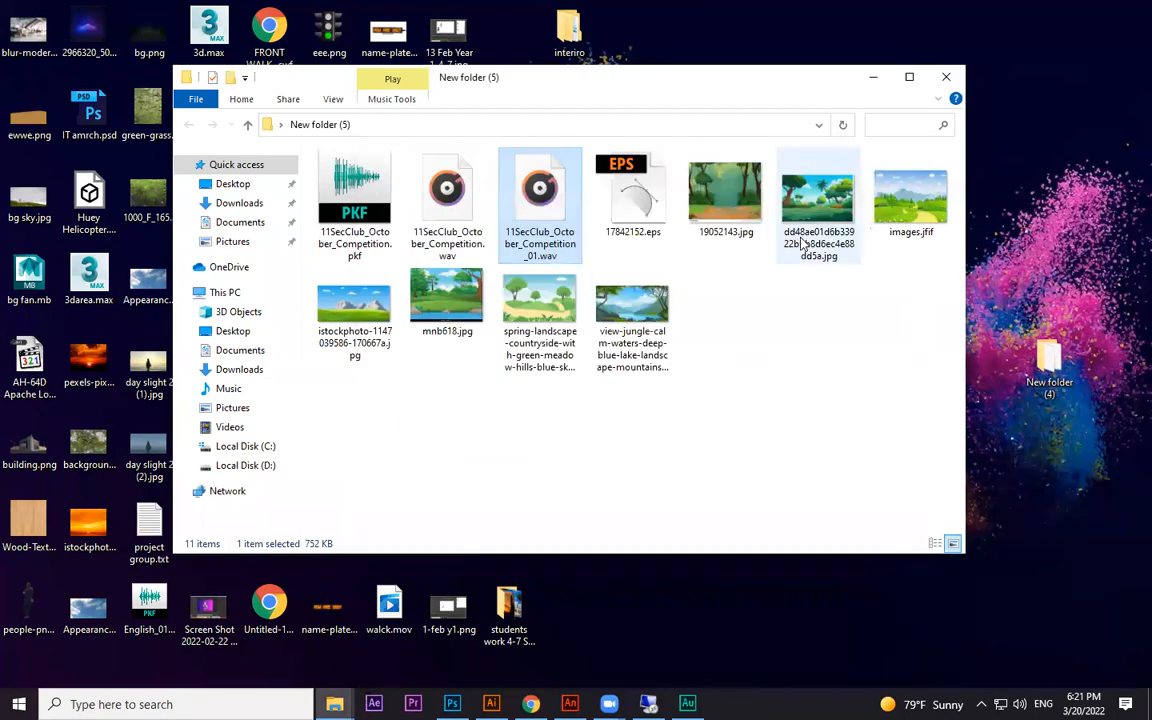
# Load 11SecClub_October_Competition.wav into Adobe Audition and open it in the waveform editor.
pyautogui.click(560, 496)
pyautogui.moveTo(458, 203); pyautogui.dragTo(165, 200)
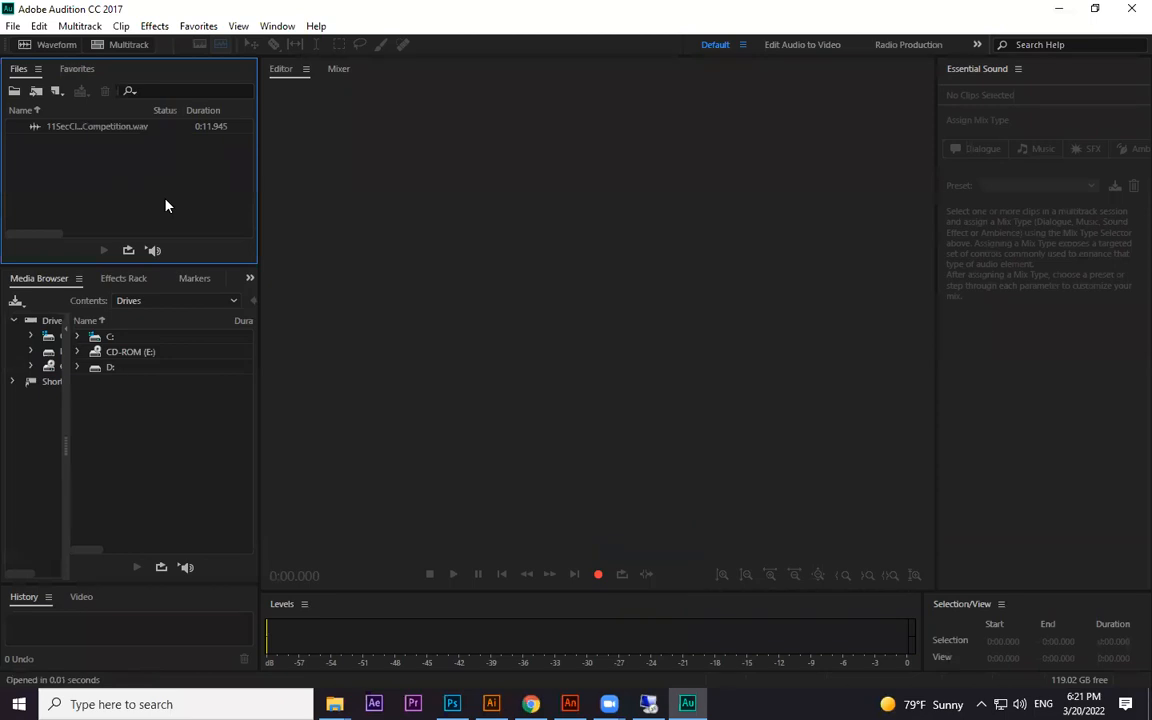
pyautogui.doubleClick(100, 134)
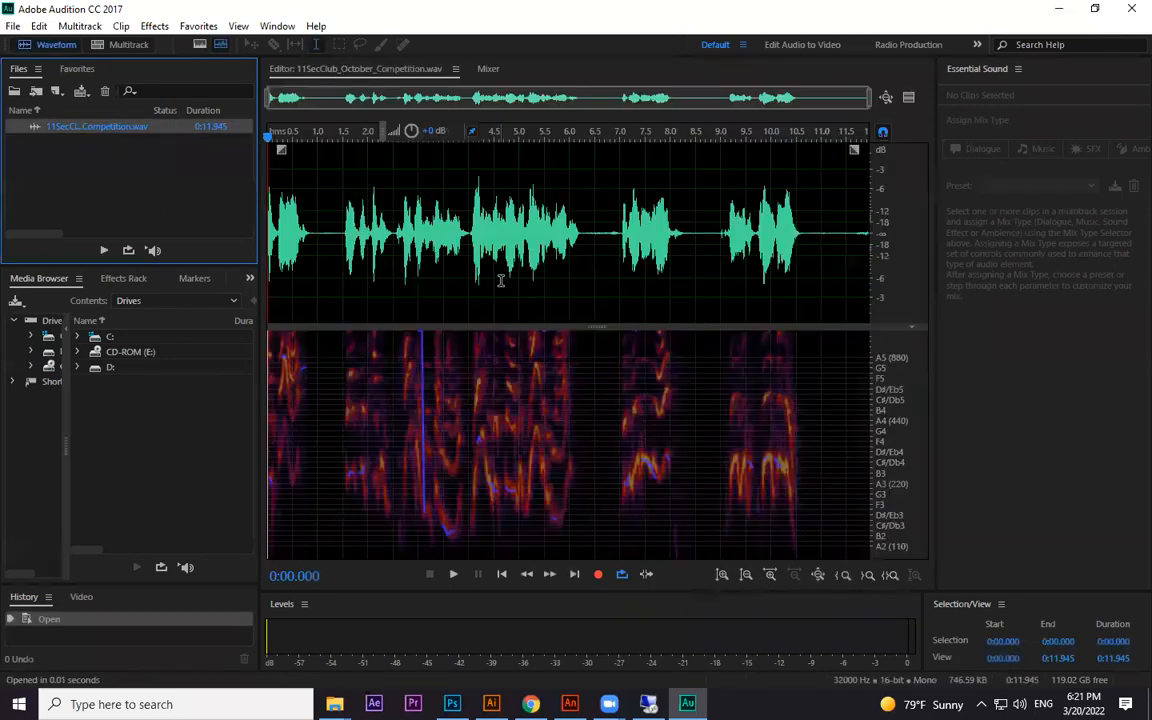
pyautogui.click(152, 26)
pyautogui.click(576, 284)
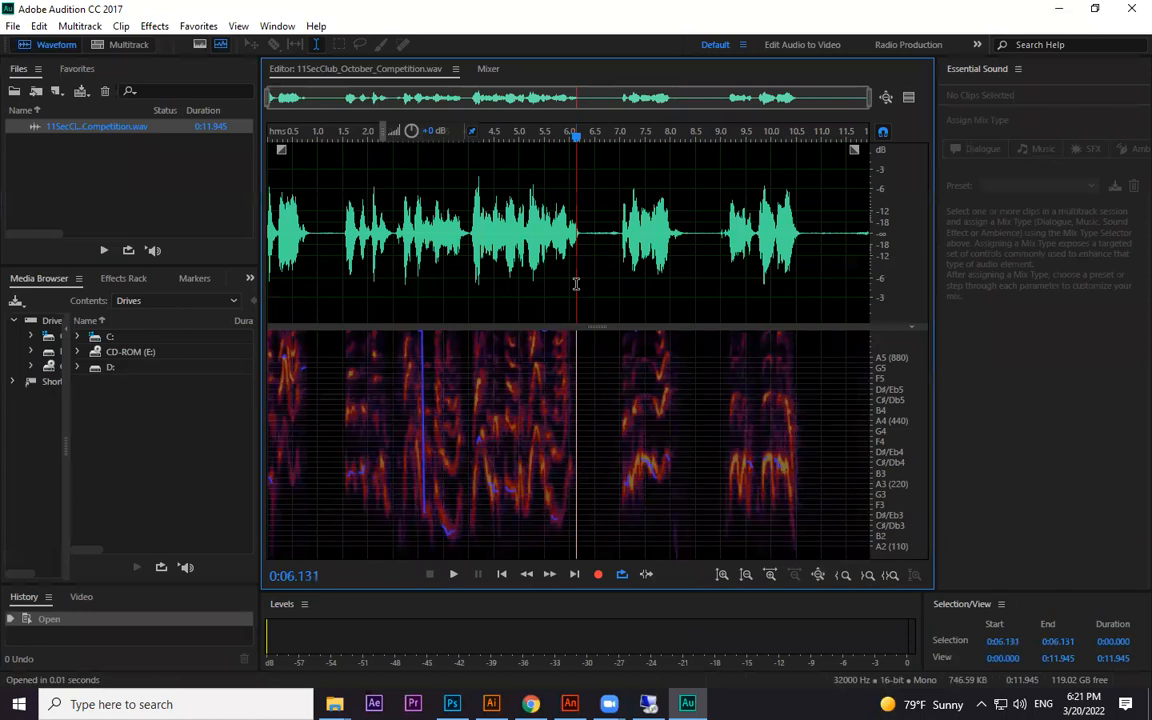
# Try the Pitch Shifter effect on the whole waveform with 9 semi-tones and preview the sound.
pyautogui.hotkey('ctrl', 'a')
pyautogui.click(154, 26)
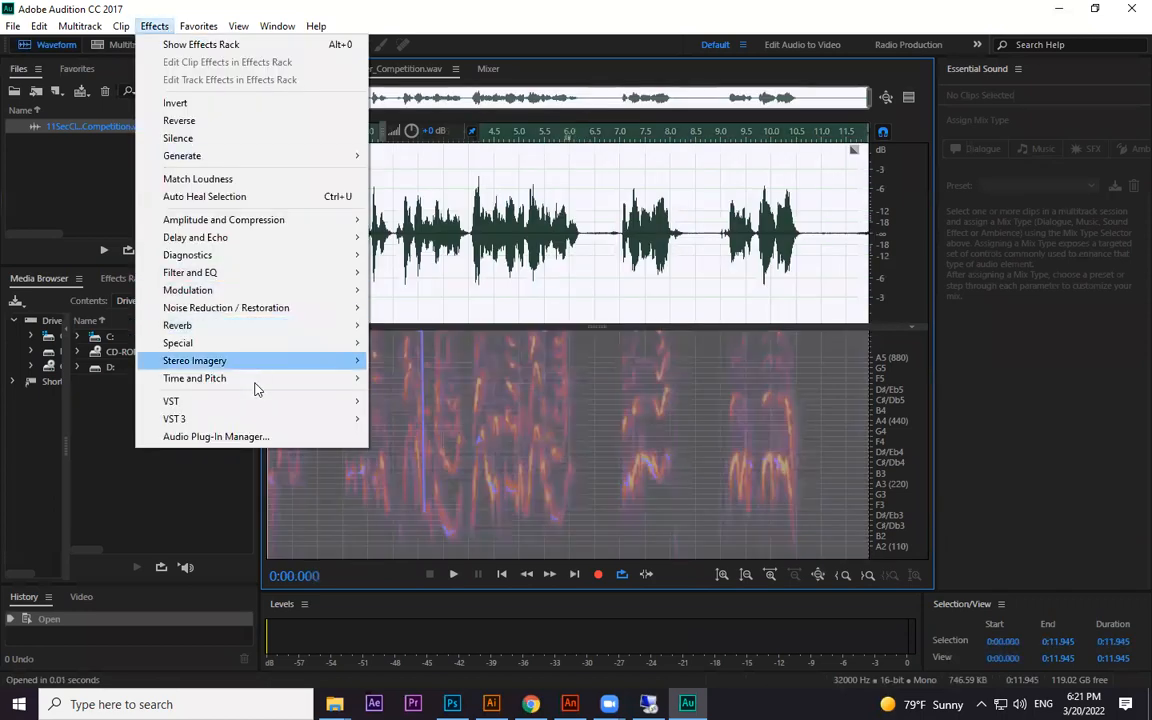
pyautogui.moveTo(254, 384)
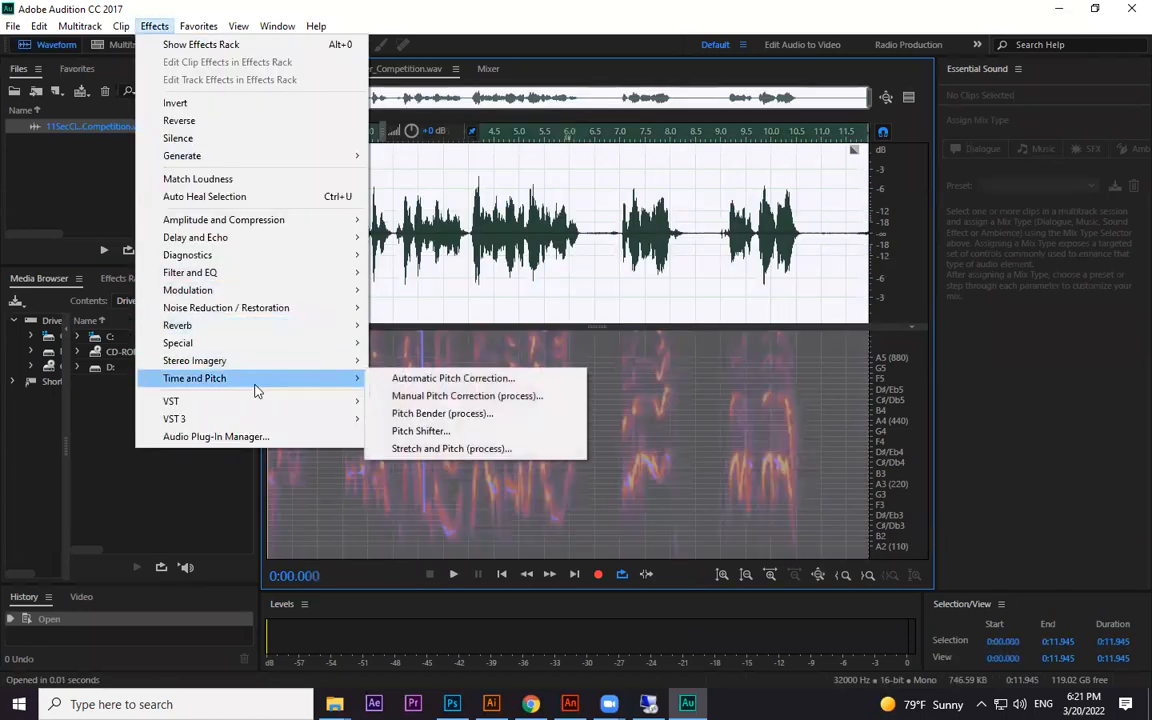
pyautogui.click(425, 433)
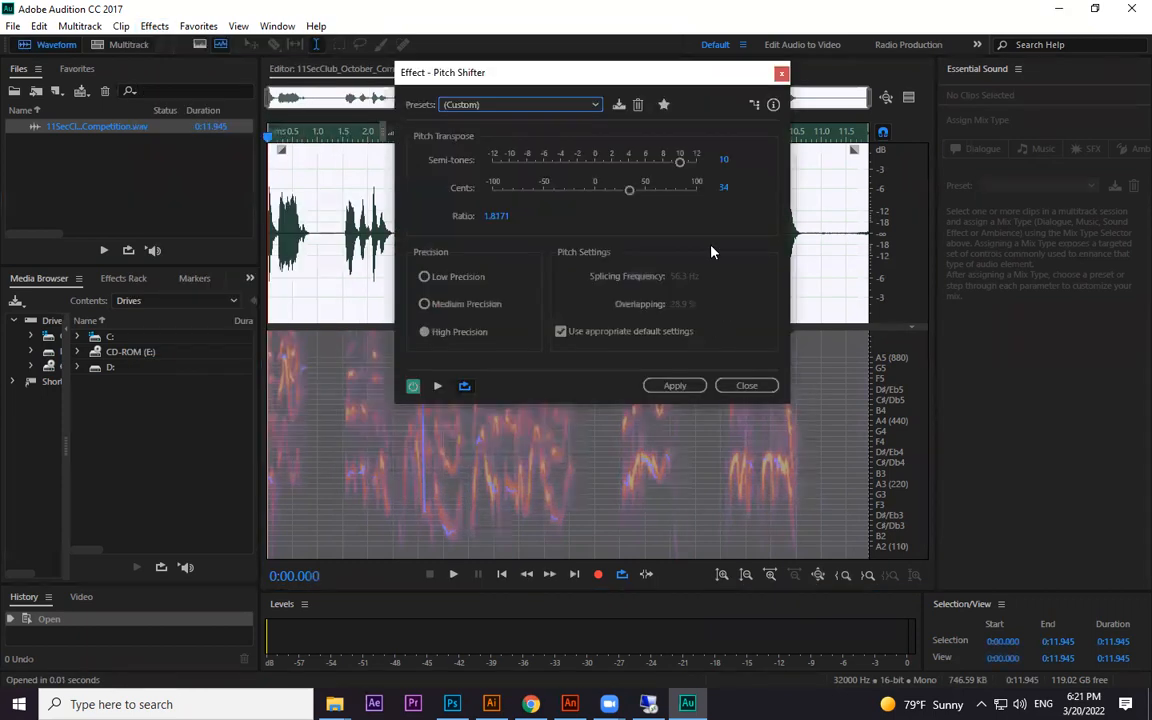
pyautogui.moveTo(668, 165)
pyautogui.mouseDown()
pyautogui.moveTo(599, 162)
pyautogui.moveTo(668, 163)
pyautogui.mouseUp()
pyautogui.press('space')
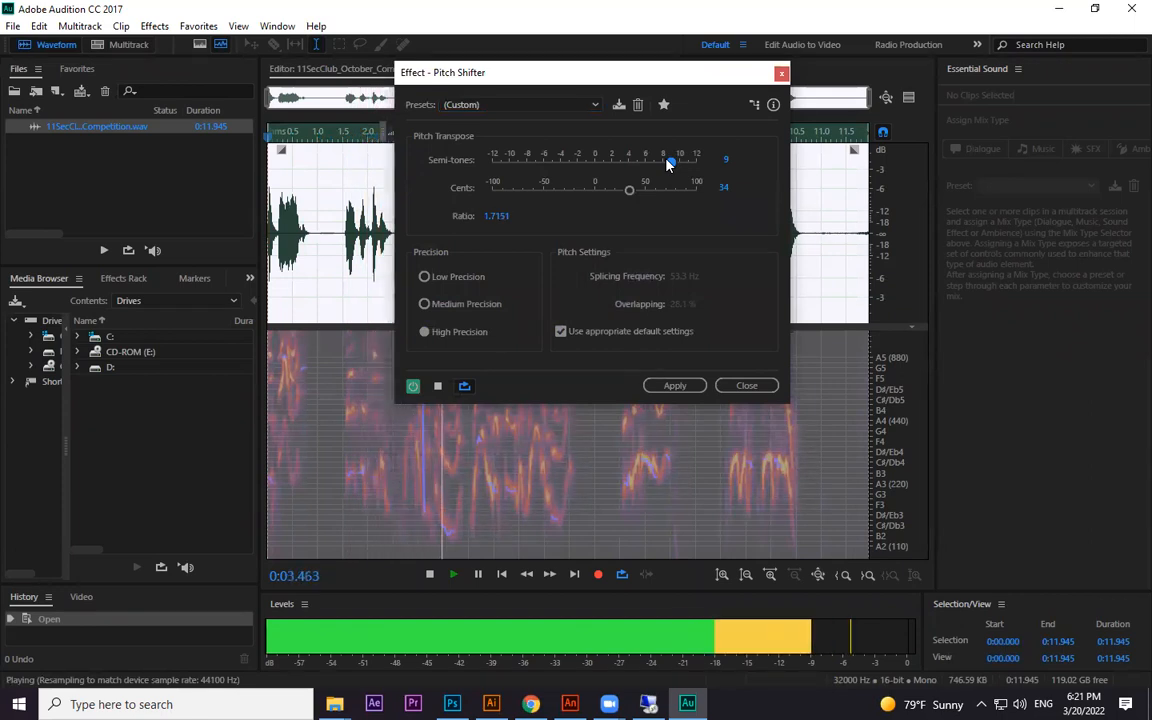
pyautogui.press('space')
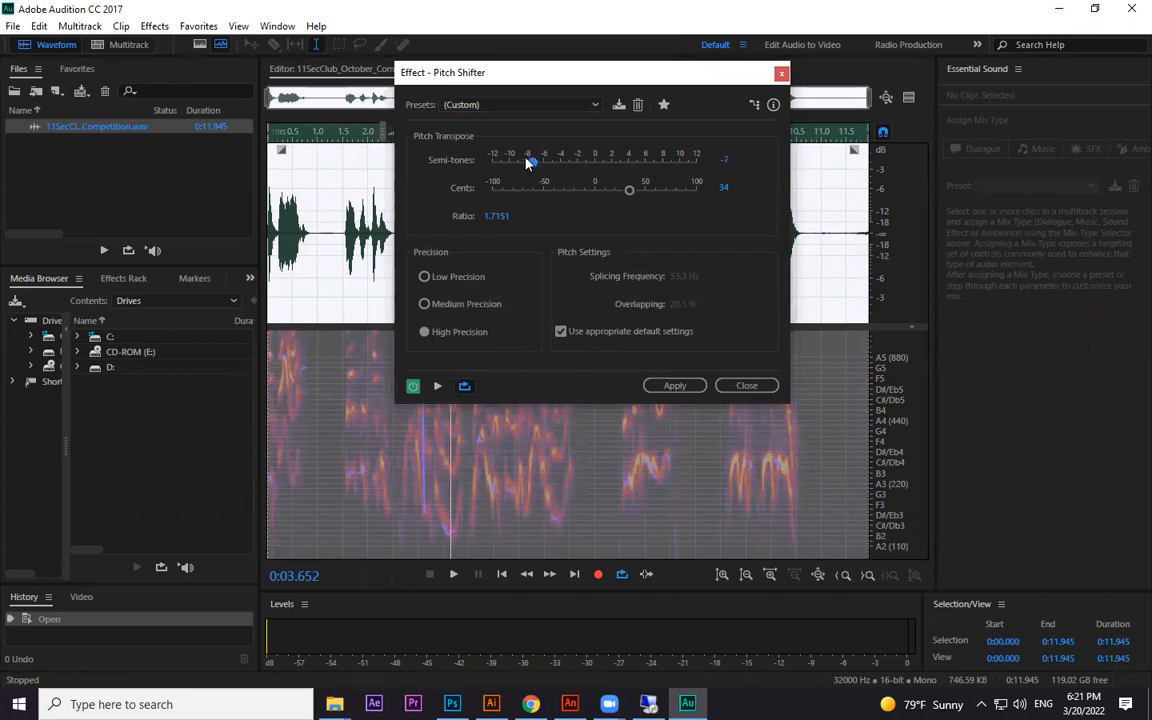
# Preview the Pitch Shifter at -8 semi-tones and cancel the effect without applying it.
pyautogui.moveTo(526, 159); pyautogui.dragTo(523, 160)
pyautogui.press('space')
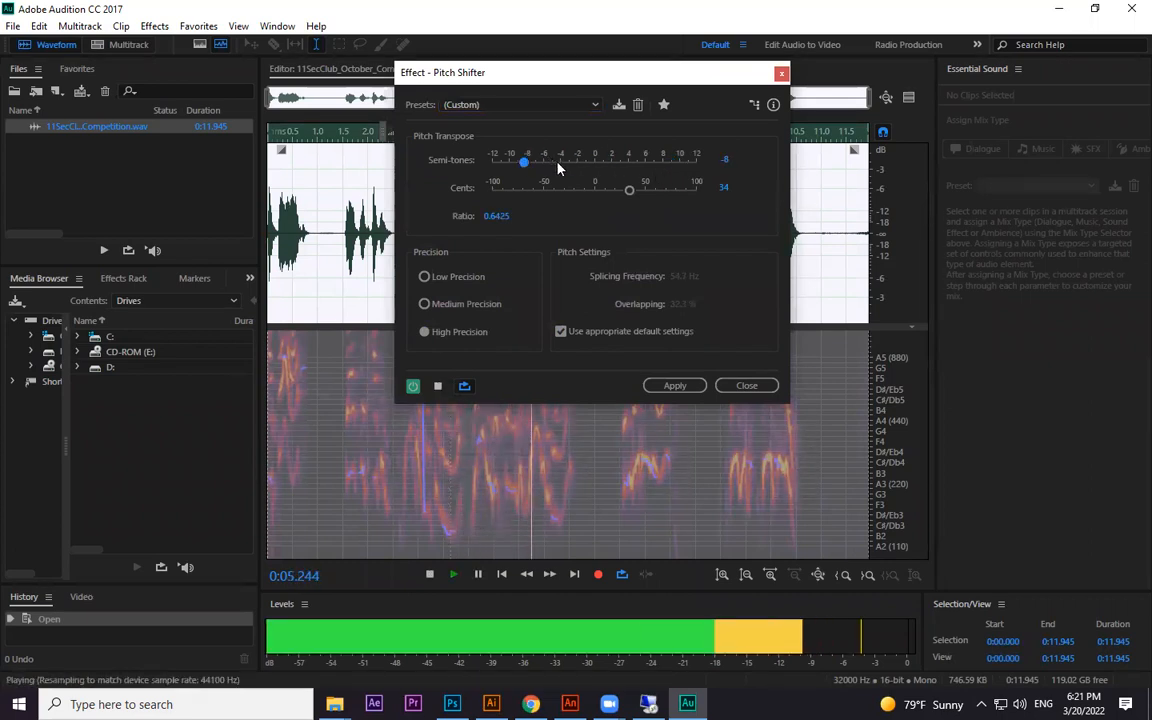
pyautogui.press('space')
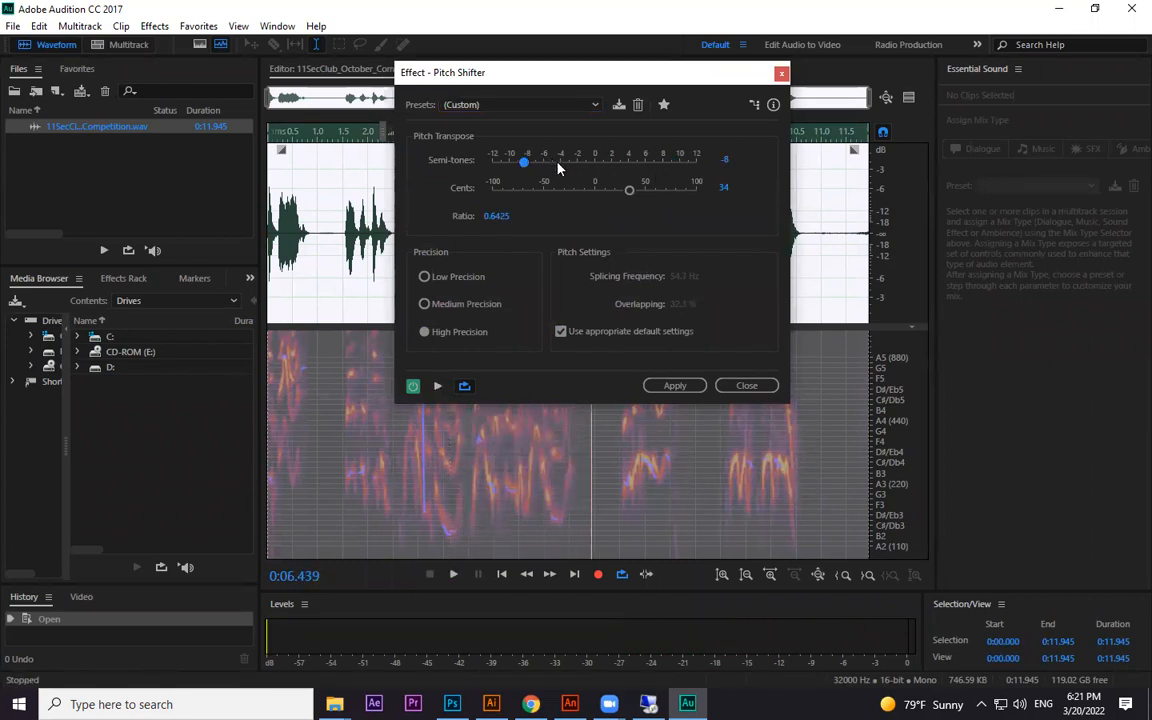
pyautogui.moveTo(658, 172); pyautogui.dragTo(670, 171)
pyautogui.press('Escape')
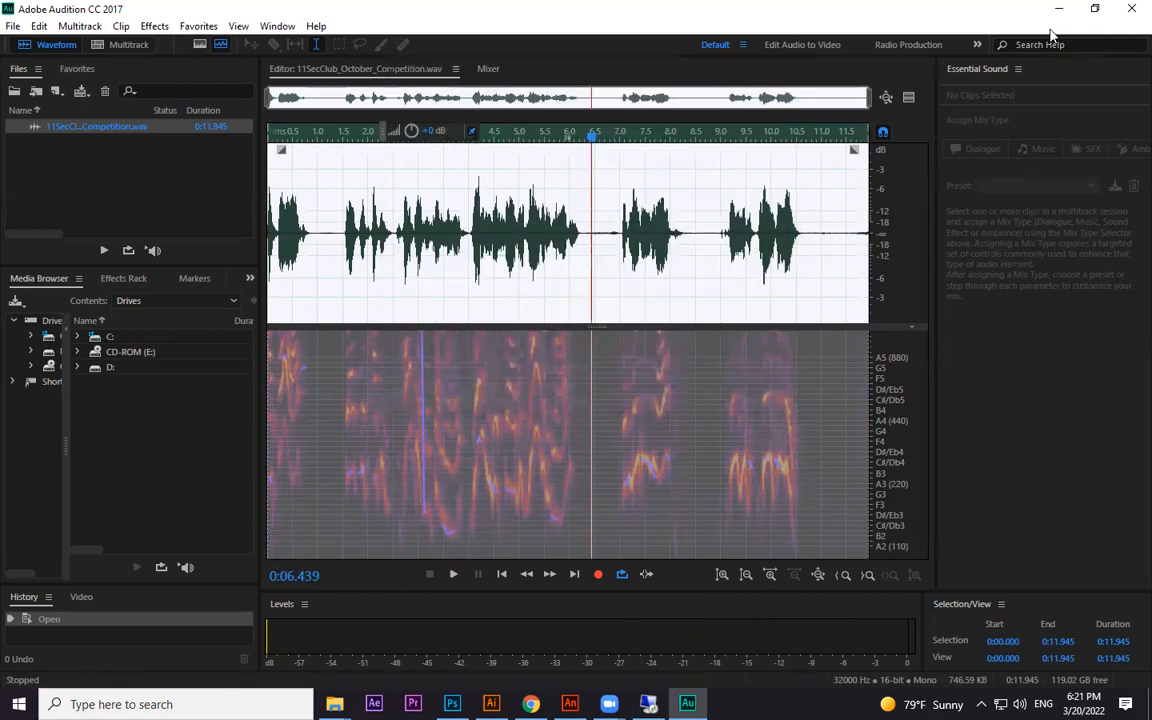
# Check the file export settings for the waveform, cancel the export and return to the sound folder.
pyautogui.click(12, 26)
pyautogui.moveTo(100, 335)
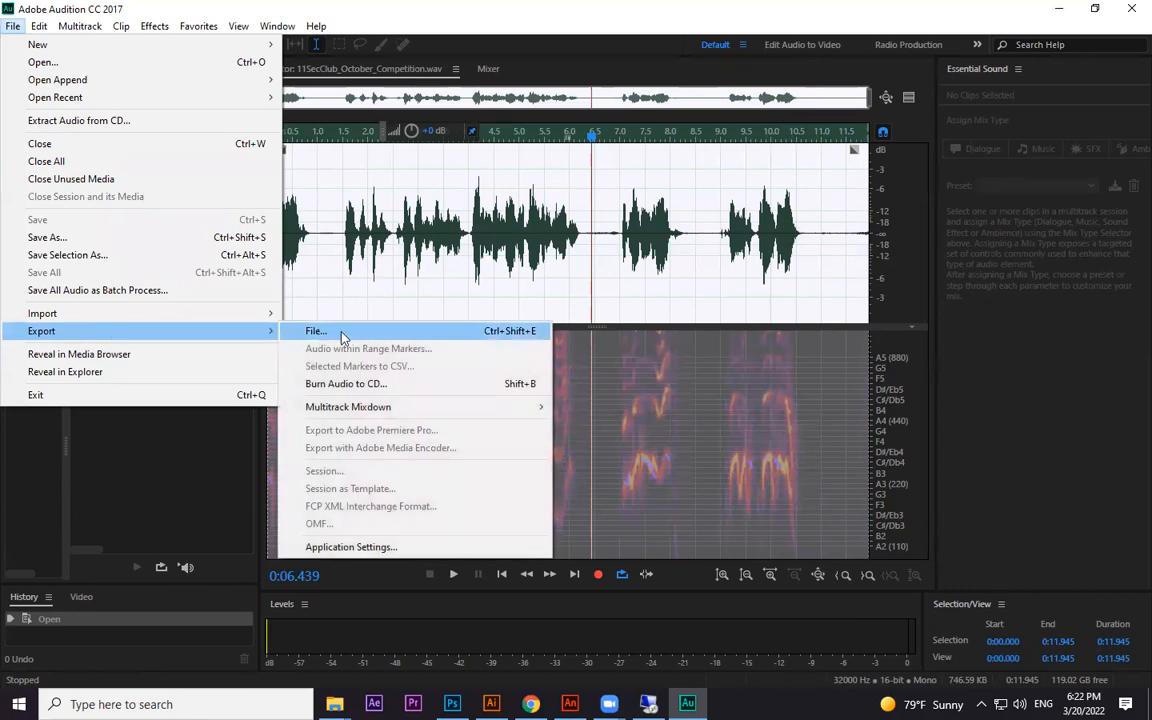
pyautogui.click(342, 334)
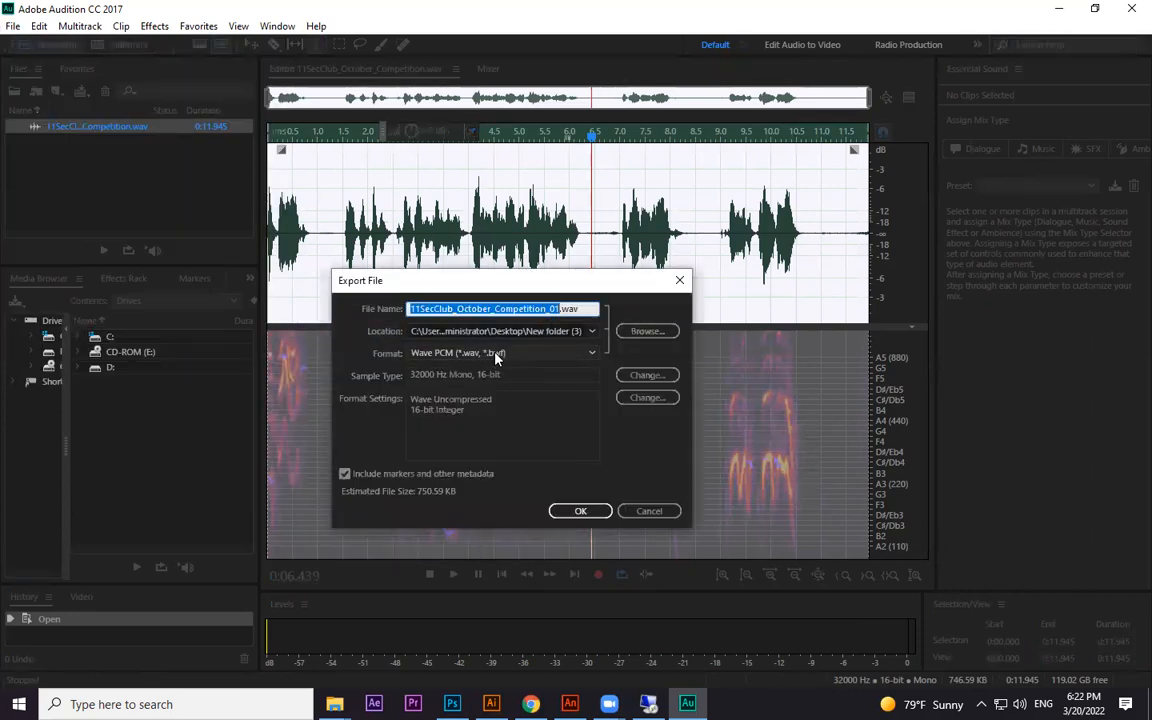
pyautogui.click(658, 512)
pyautogui.click(1060, 9)
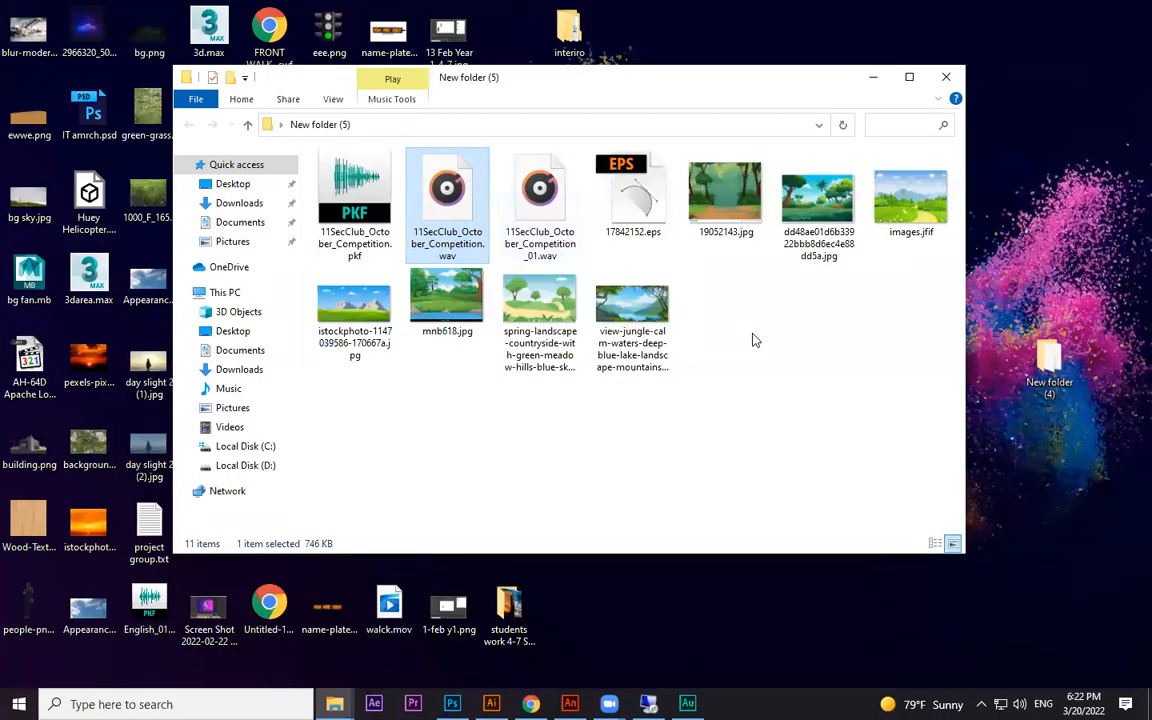
# Import 11SecClub_October_Competition_01.wav into the Adobe Animate library and place it on frame 1 of the sound layer.
pyautogui.moveTo(567, 212); pyautogui.dragTo(168, 531)
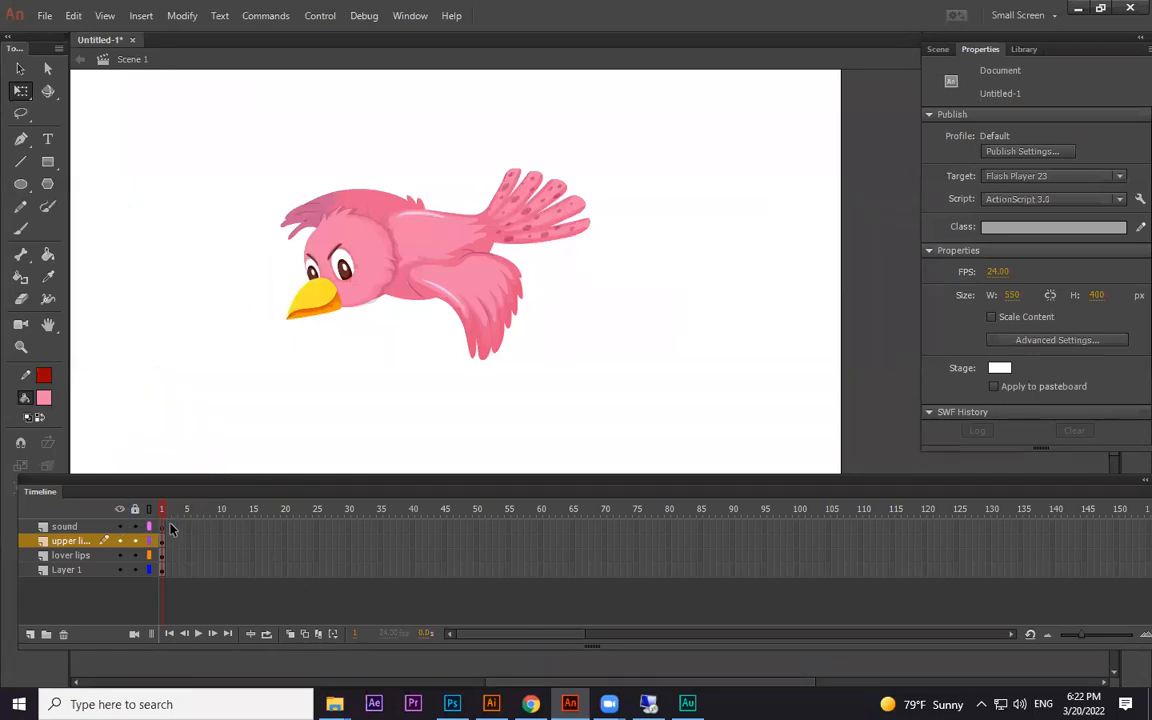
pyautogui.click(168, 530)
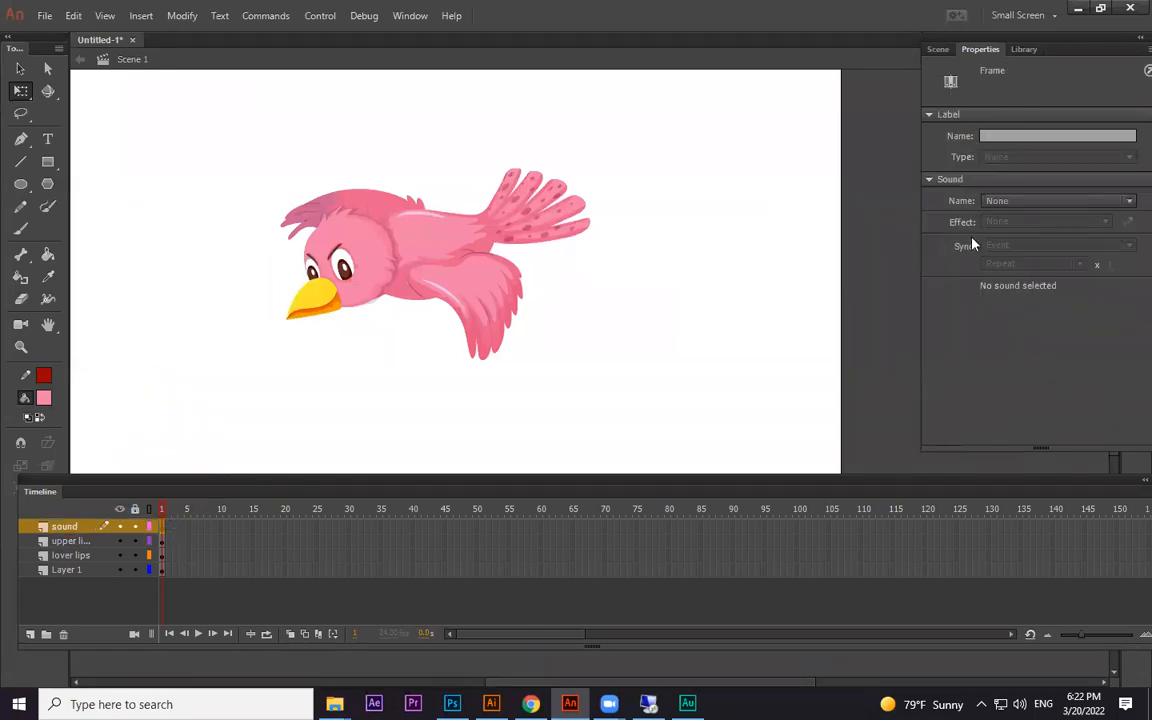
pyautogui.hotkey('ctrl', 'l')
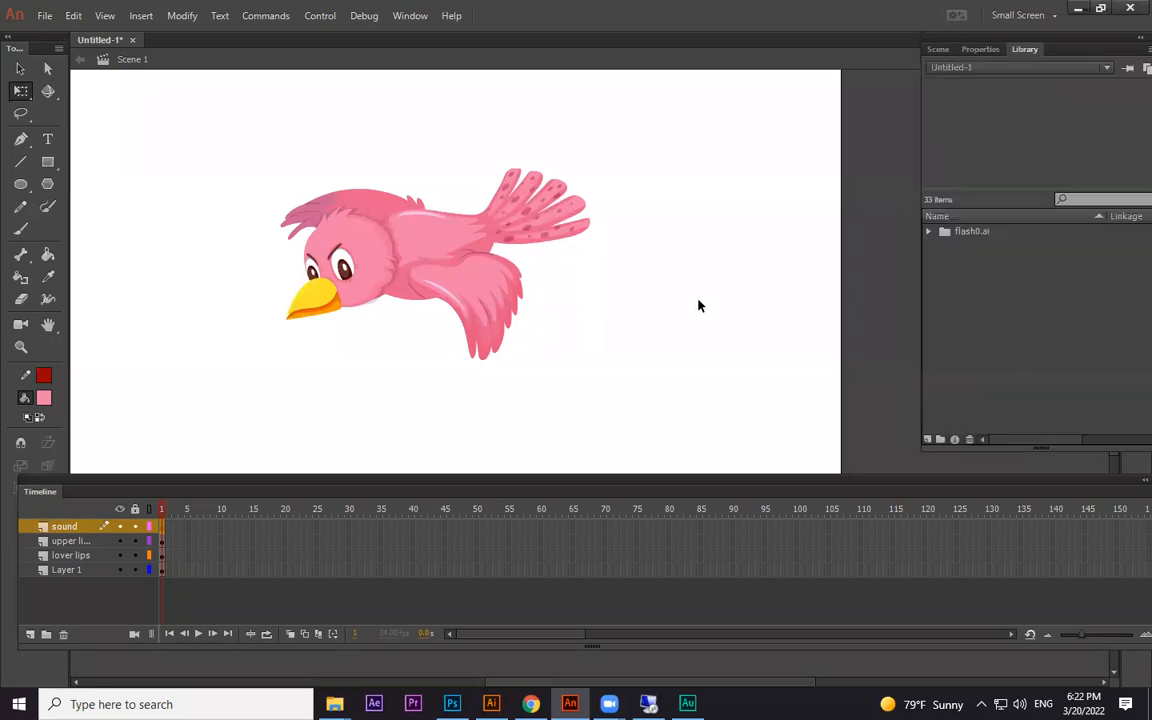
pyautogui.click(1072, 8)
pyautogui.moveTo(524, 214); pyautogui.dragTo(985, 337)
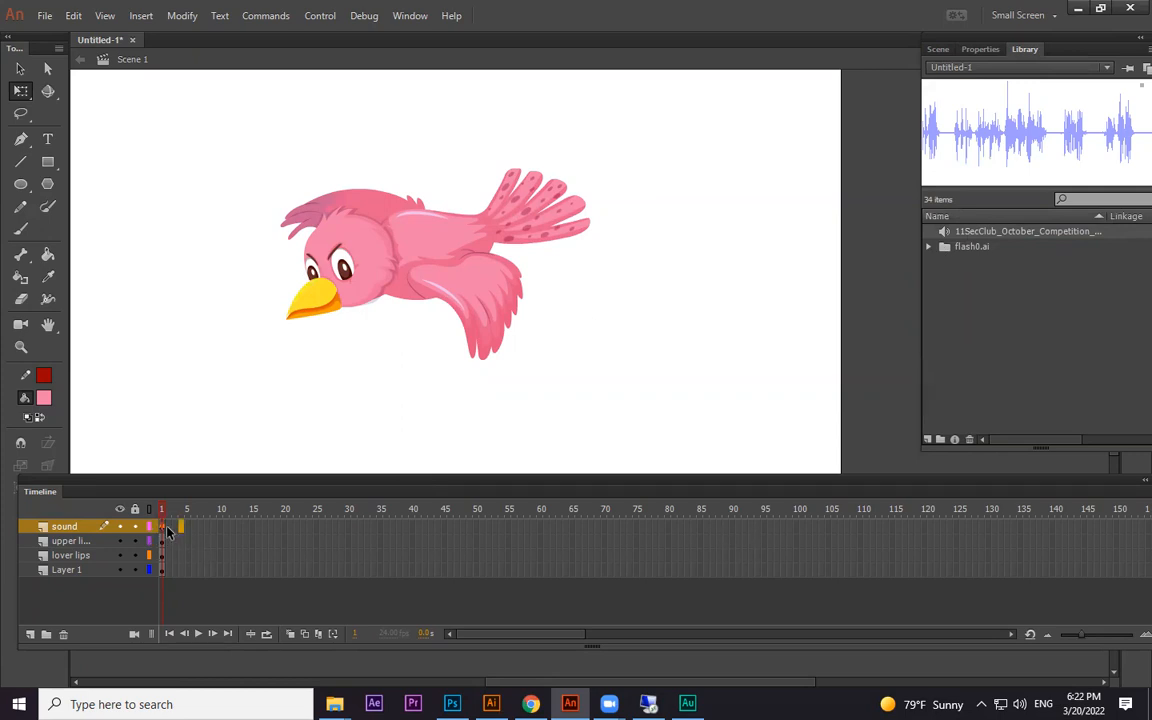
# Extend frame 1 of all four layers to about frame 128 along the sound waveform.
pyautogui.hotkey('ctrl', 'a')
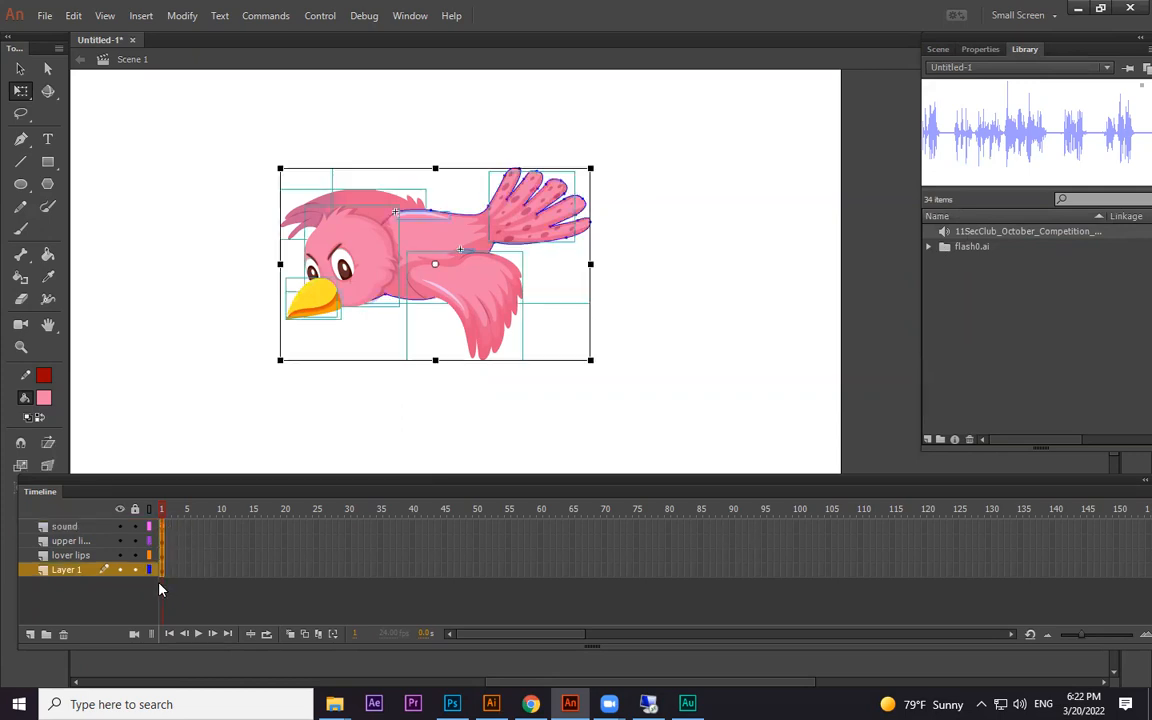
pyautogui.press('F5')
pyautogui.press('F5')
pyautogui.press('F5')
pyautogui.press('F5')
pyautogui.press('F5')
pyautogui.press('F5')
pyautogui.press('F5')
pyautogui.press('F5')
pyautogui.press('F5')
pyautogui.press('F5')
pyautogui.press('F5')
pyautogui.press('F5')
pyautogui.press('F5')
pyautogui.press('F5')
pyautogui.press('F5')
pyautogui.press('F5')
pyautogui.press('F5')
pyautogui.press('F5')
pyautogui.press('F5')
pyautogui.press('F5')
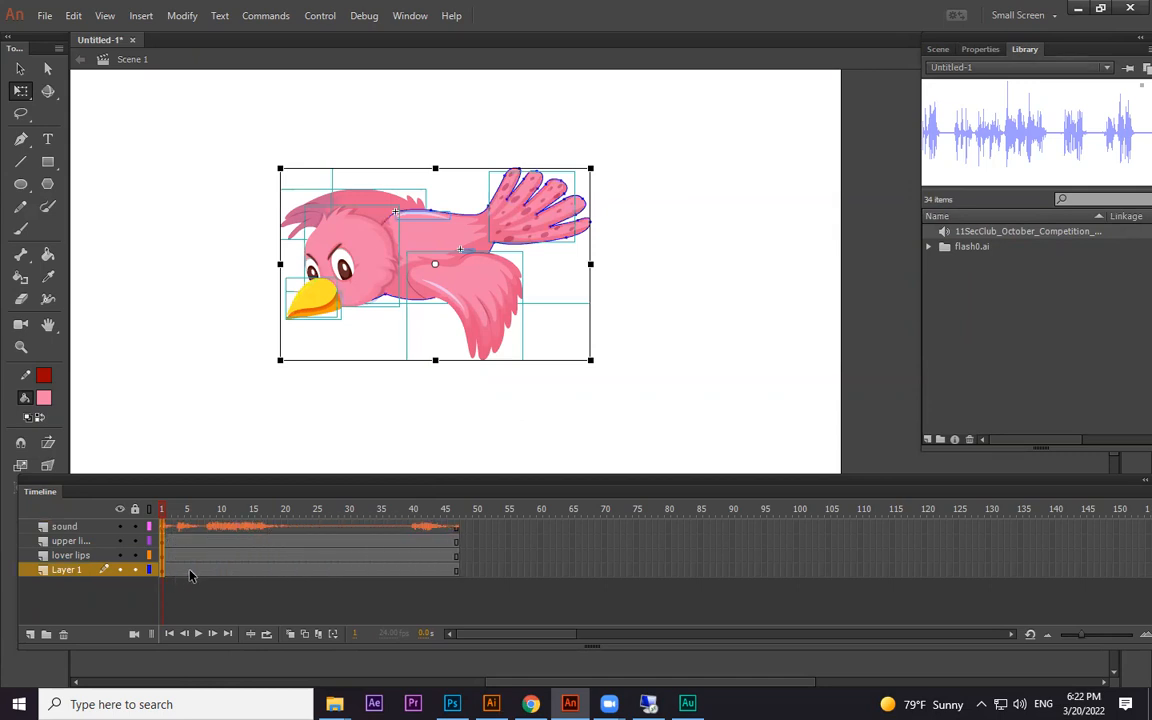
pyautogui.press('F5')
pyautogui.press('F5')
pyautogui.press('F5')
pyautogui.press('F5')
pyautogui.press('F5')
pyautogui.press('F5')
pyautogui.press('F5')
pyautogui.press('F5')
pyautogui.press('F5')
pyautogui.press('F5')
pyautogui.press('F5')
pyautogui.press('F5')
pyautogui.press('F5')
pyautogui.press('F5')
pyautogui.press('F5')
pyautogui.press('F5')
pyautogui.press('F5')
pyautogui.press('F5')
pyautogui.press('F5')
pyautogui.press('F5')
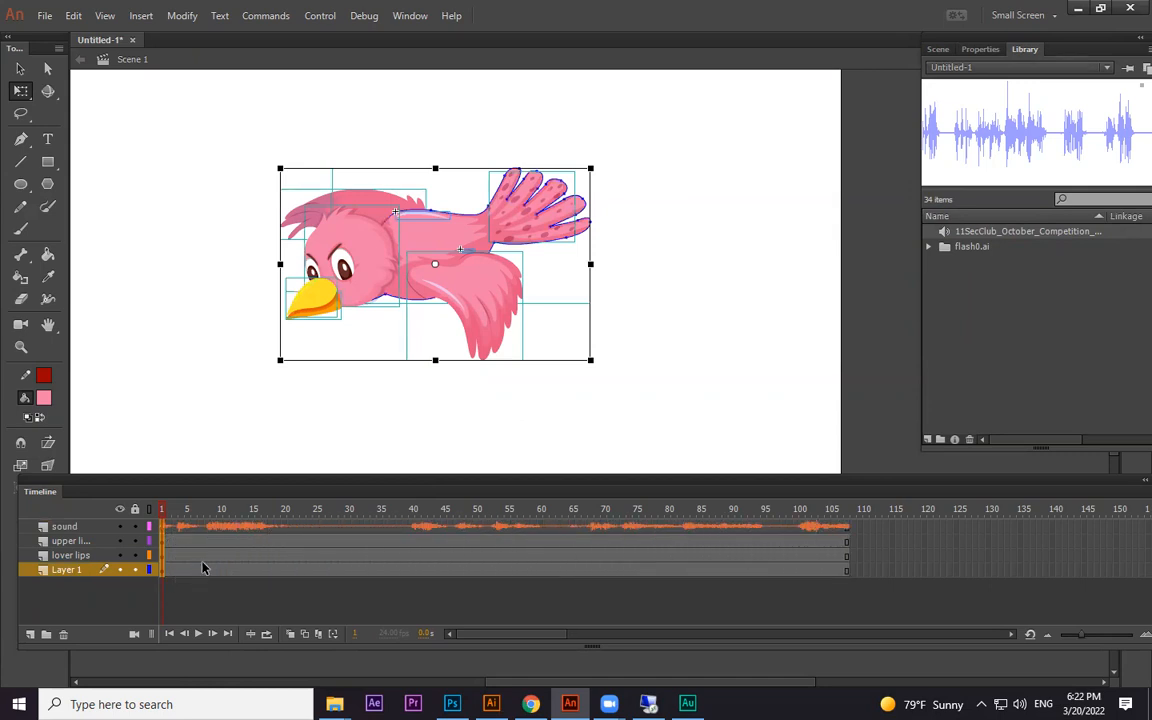
pyautogui.press('F5')
pyautogui.press('F5')
pyautogui.press('F5')
pyautogui.press('F5')
pyautogui.press('F5')
pyautogui.press('F5')
pyautogui.press('F5')
pyautogui.press('F5')
pyautogui.press('F5')
pyautogui.press('F5')
pyautogui.press('F5')
pyautogui.press('F5')
pyautogui.press('F5')
pyautogui.press('F5')
pyautogui.press('F5')
pyautogui.press('F5')
pyautogui.press('F5')
pyautogui.press('F5')
pyautogui.press('F5')
pyautogui.press('F5')
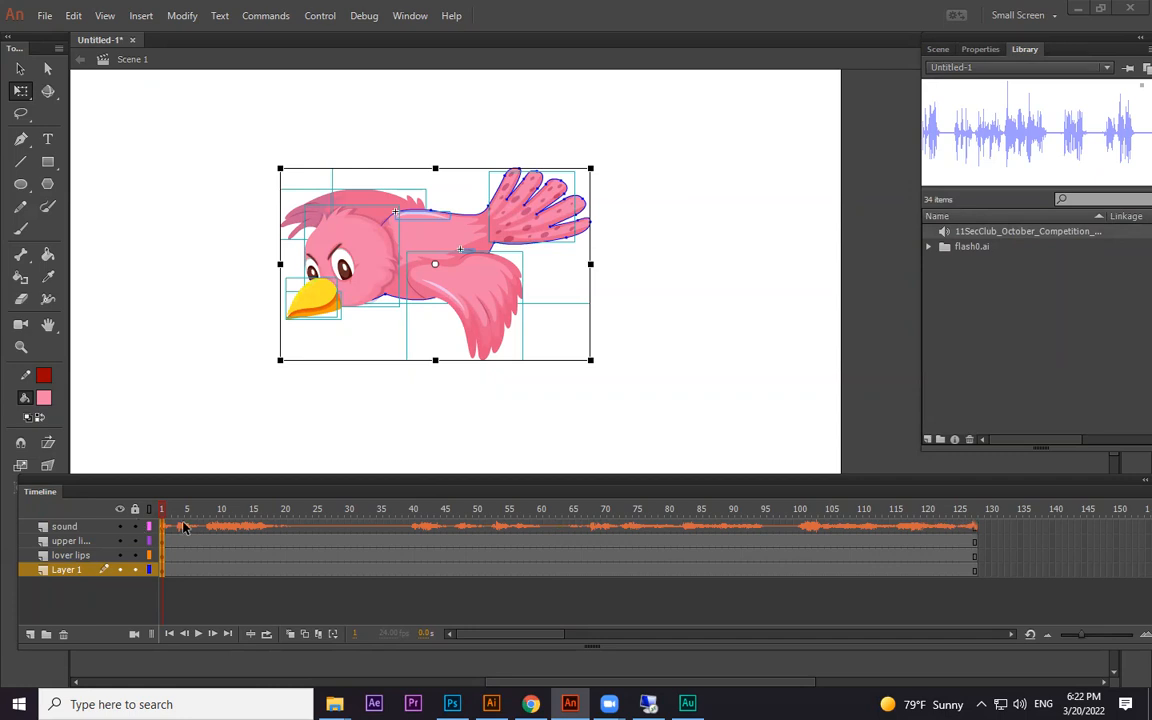
# Play the timeline from frame 1 to check the sound and return the playhead to the start.
pyautogui.click(160, 511)
pyautogui.press('Return')
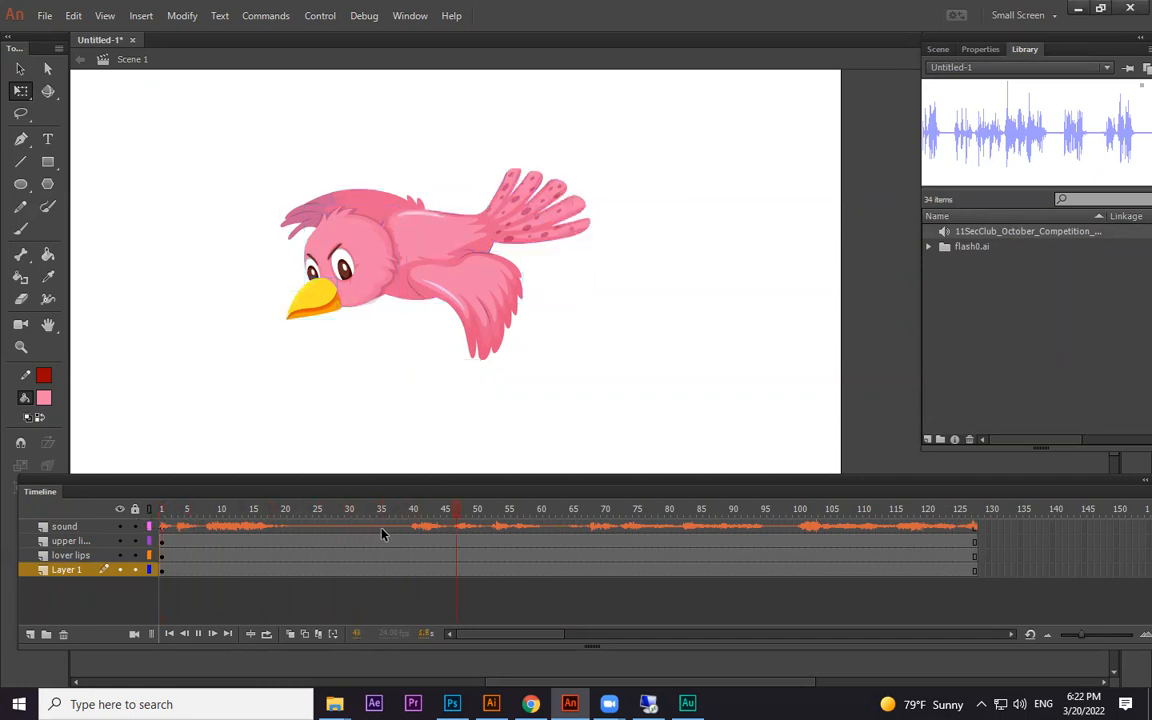
pyautogui.press('Return')
pyautogui.moveTo(181, 514); pyautogui.dragTo(152, 520)
# Try moving the bird's head down off the body and undo the move.
pyautogui.moveTo(405, 168); pyautogui.dragTo(435, 334)
pyautogui.click(350, 280)
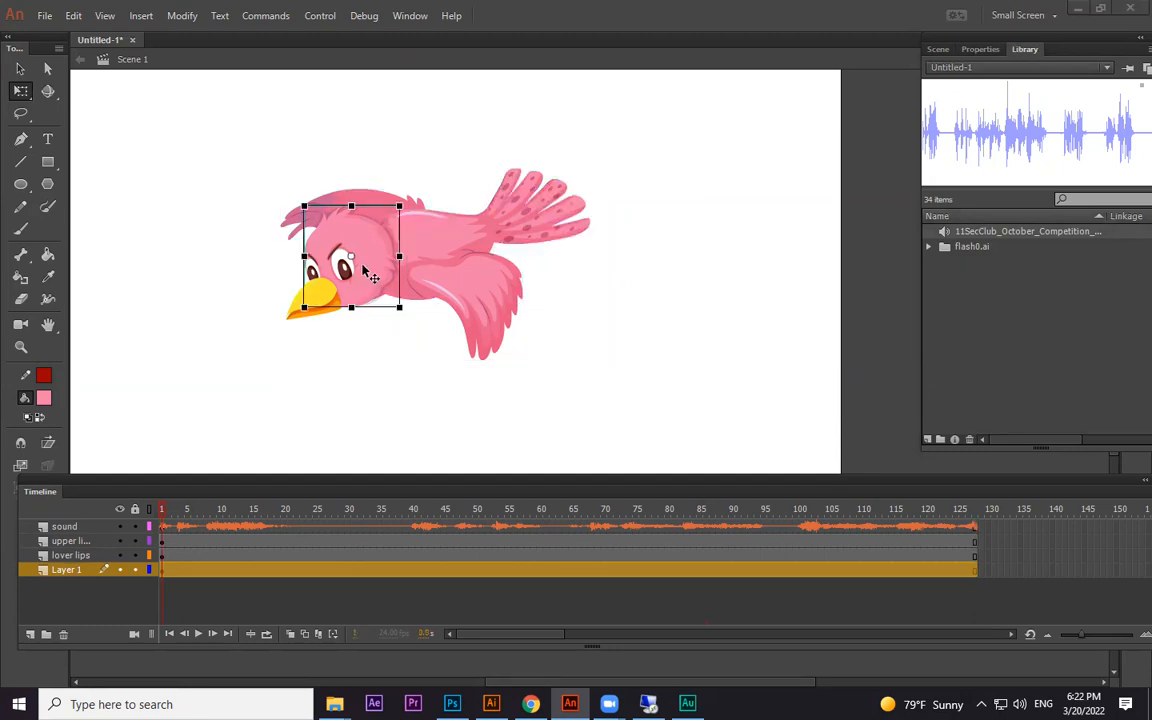
pyautogui.click(379, 302)
pyautogui.moveTo(379, 259); pyautogui.dragTo(361, 346)
pyautogui.hotkey('ctrl', 'z')
pyautogui.hotkey('ctrl', 'y')
pyautogui.hotkey('ctrl', 'z')
# Move the bird's head from Layer 1 onto a new layer named Head, pasted in the same place.
pyautogui.press('Delete')
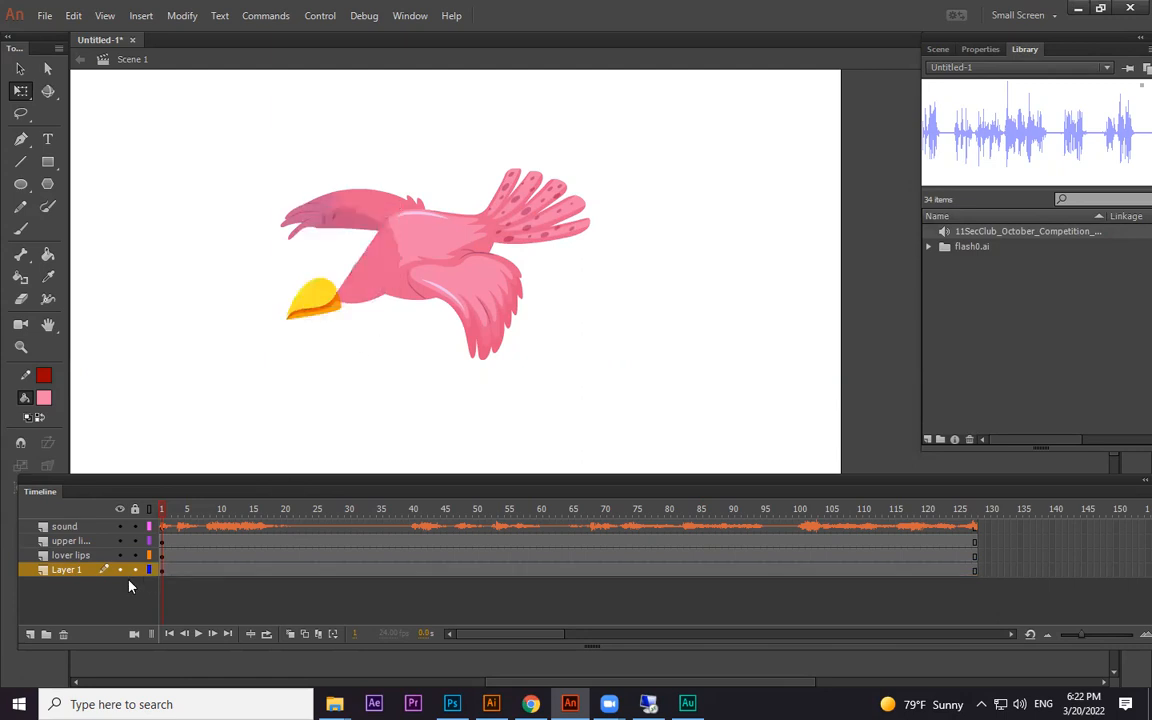
pyautogui.click(30, 633)
pyautogui.doubleClick(72, 569)
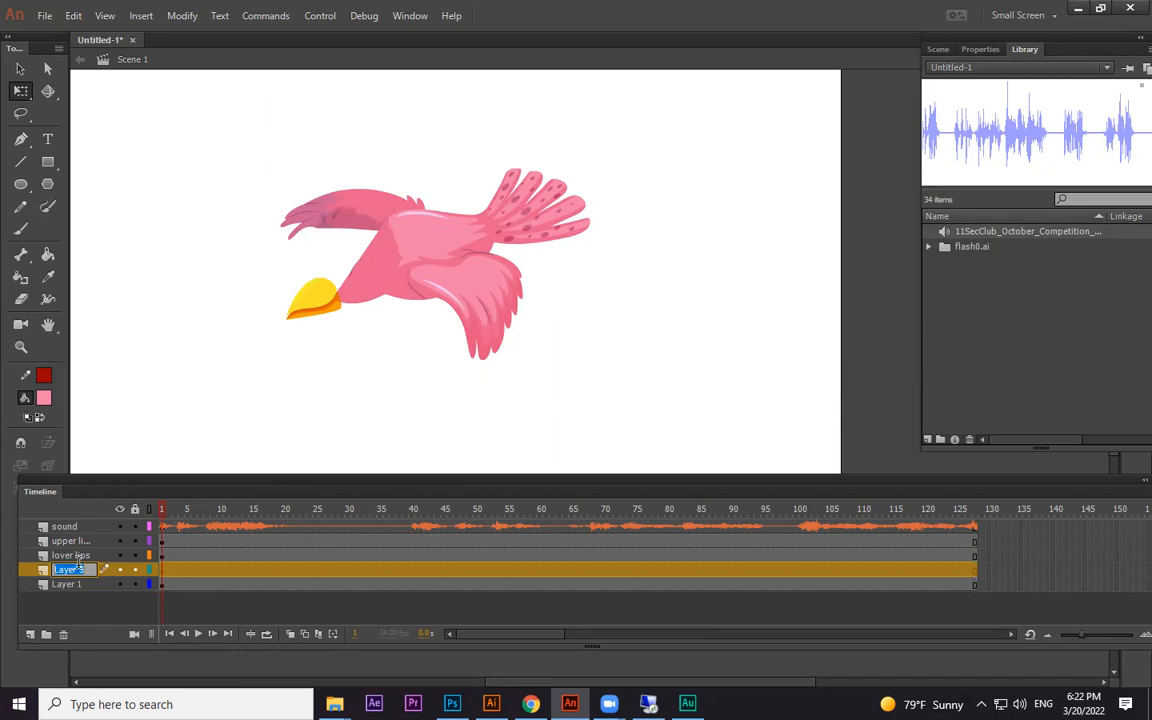
pyautogui.write('Head')
pyautogui.click(207, 573)
pyautogui.click(163, 571)
pyautogui.hotkey('ctrl', 'shift', 'v')
pyautogui.click(644, 317)
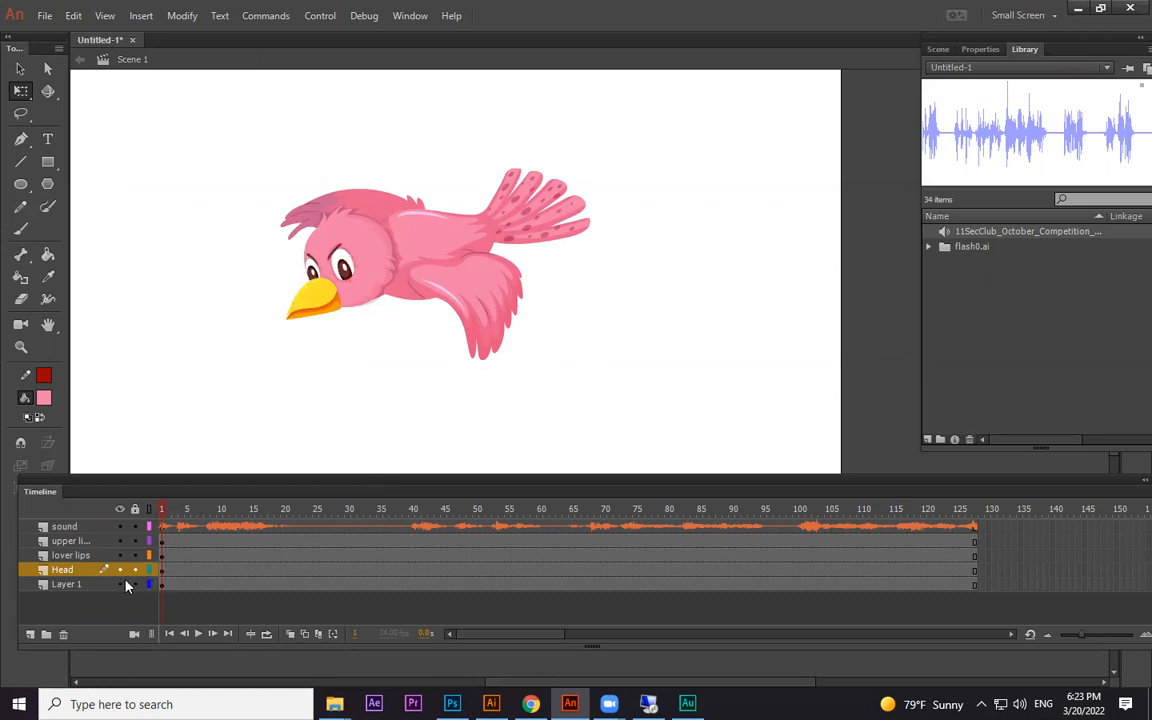
# Check which layers hold the bird's body, head and beak by selecting each part on the stage.
pyautogui.click(470, 237)
pyautogui.click(340, 237)
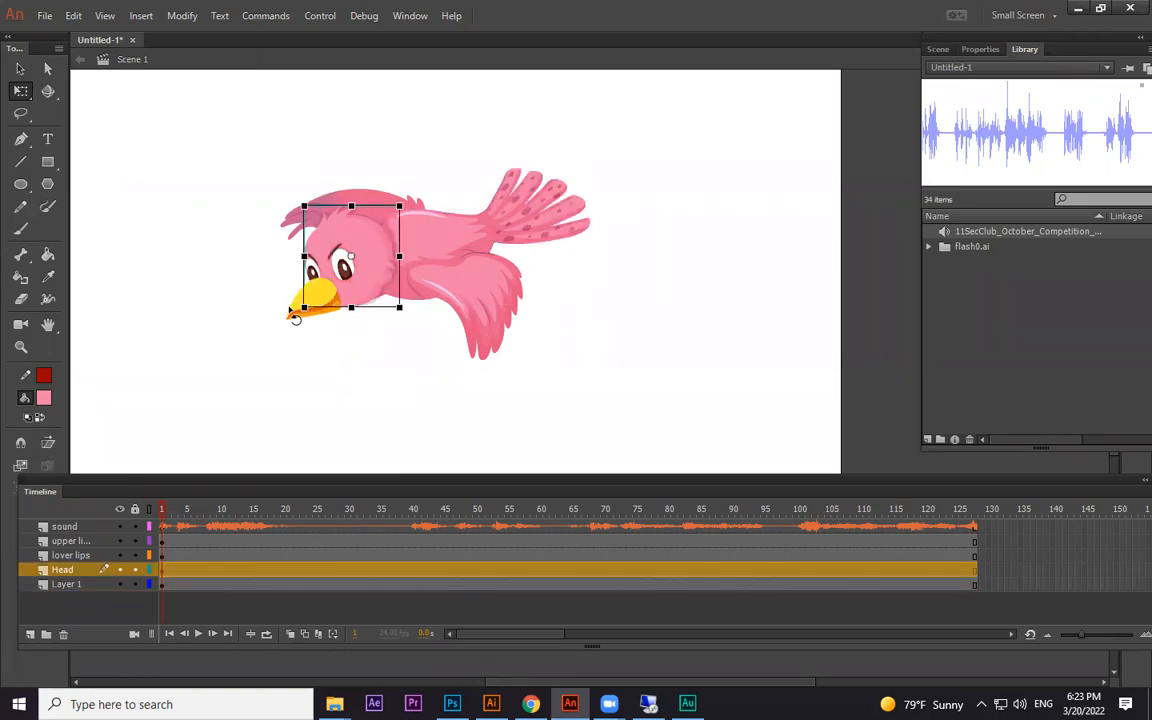
pyautogui.click(306, 303)
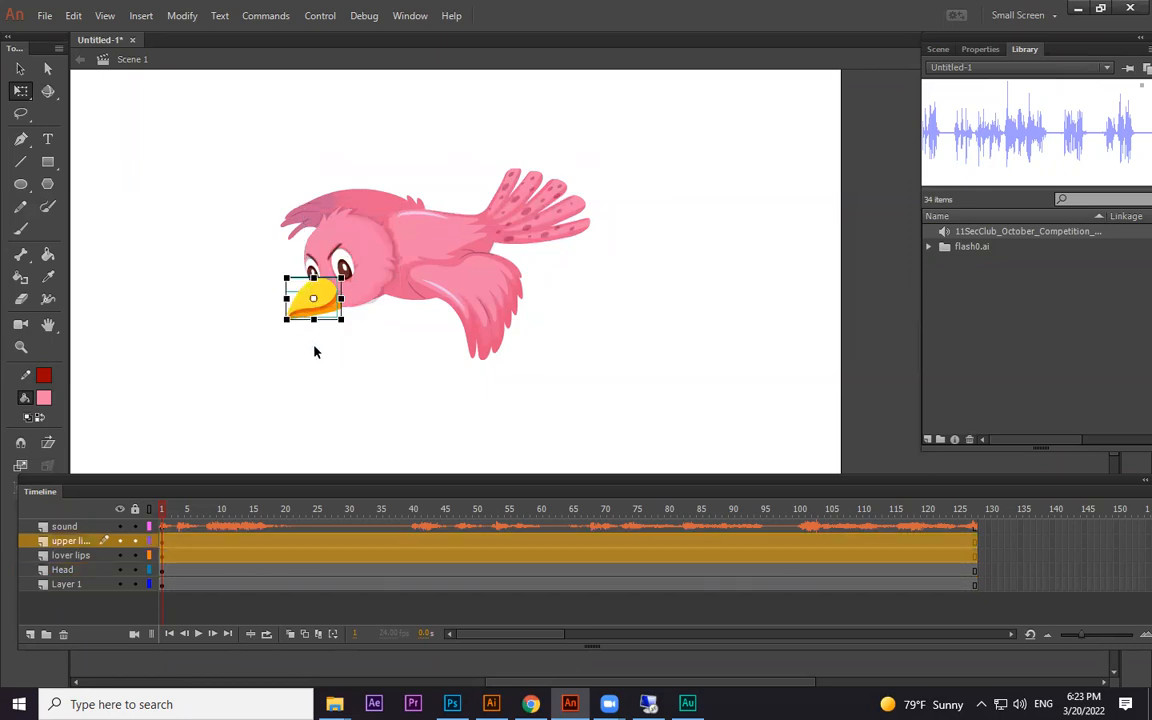
pyautogui.click(498, 340)
pyautogui.click(464, 457)
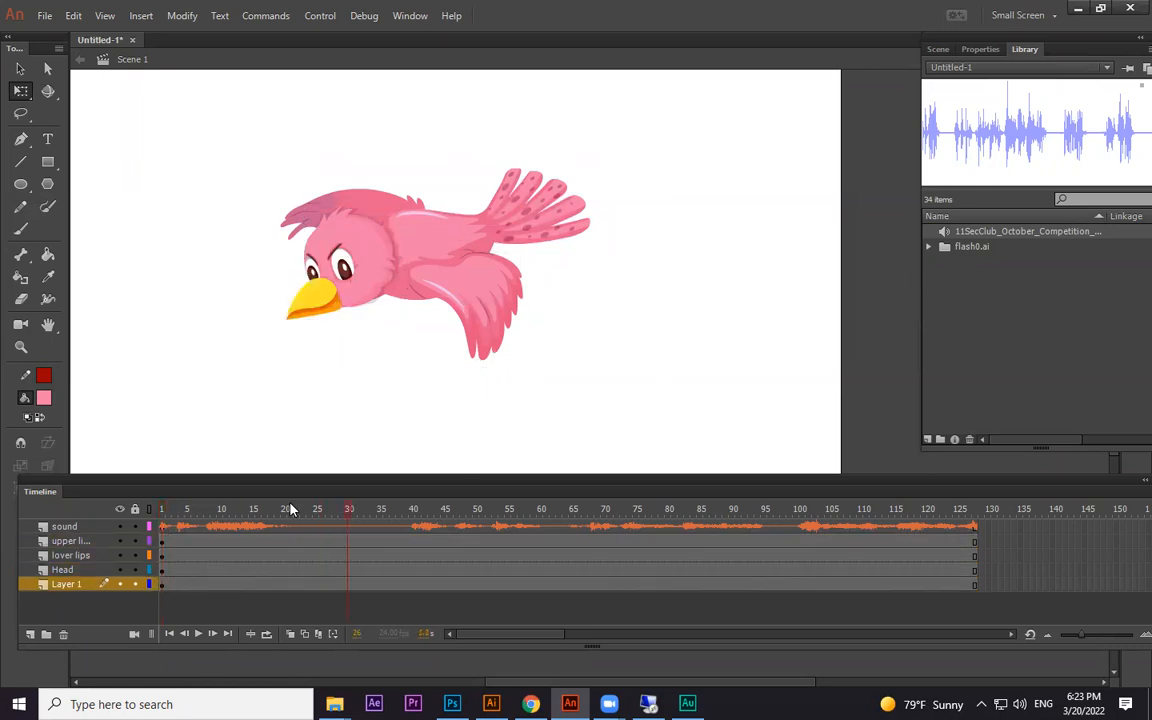
# Create classic tweens from frame 1 on the upper lips and lover lips layers.
pyautogui.click(162, 541)
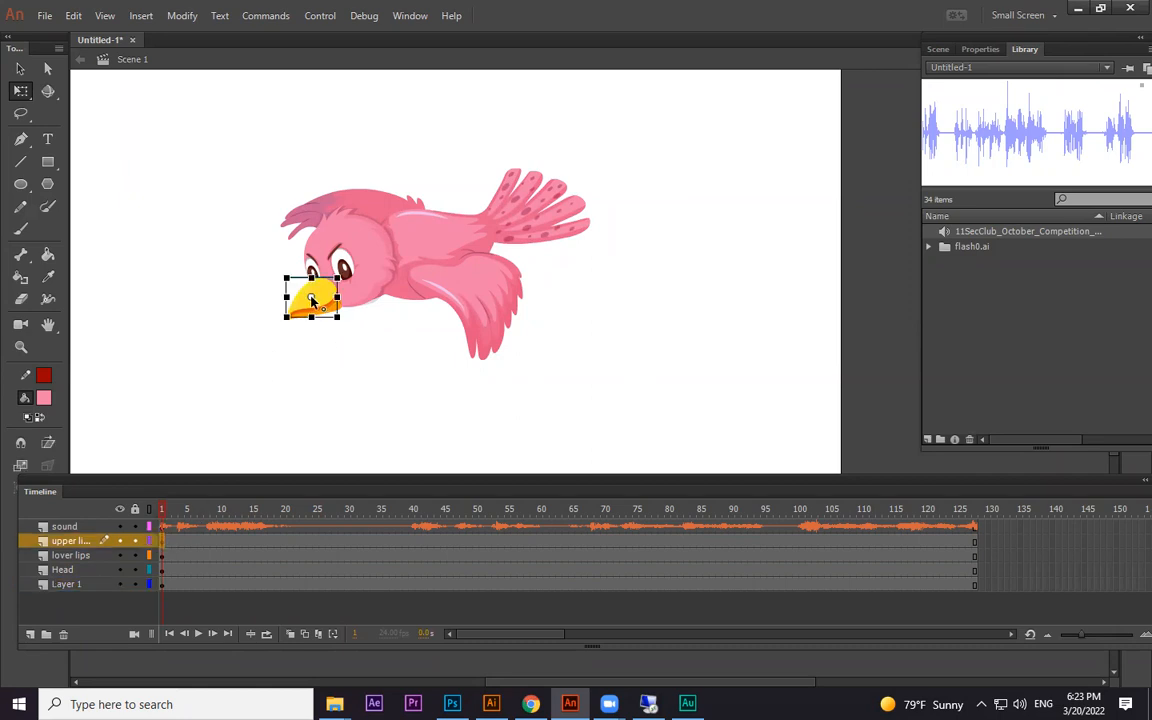
pyautogui.rightClick(161, 541)
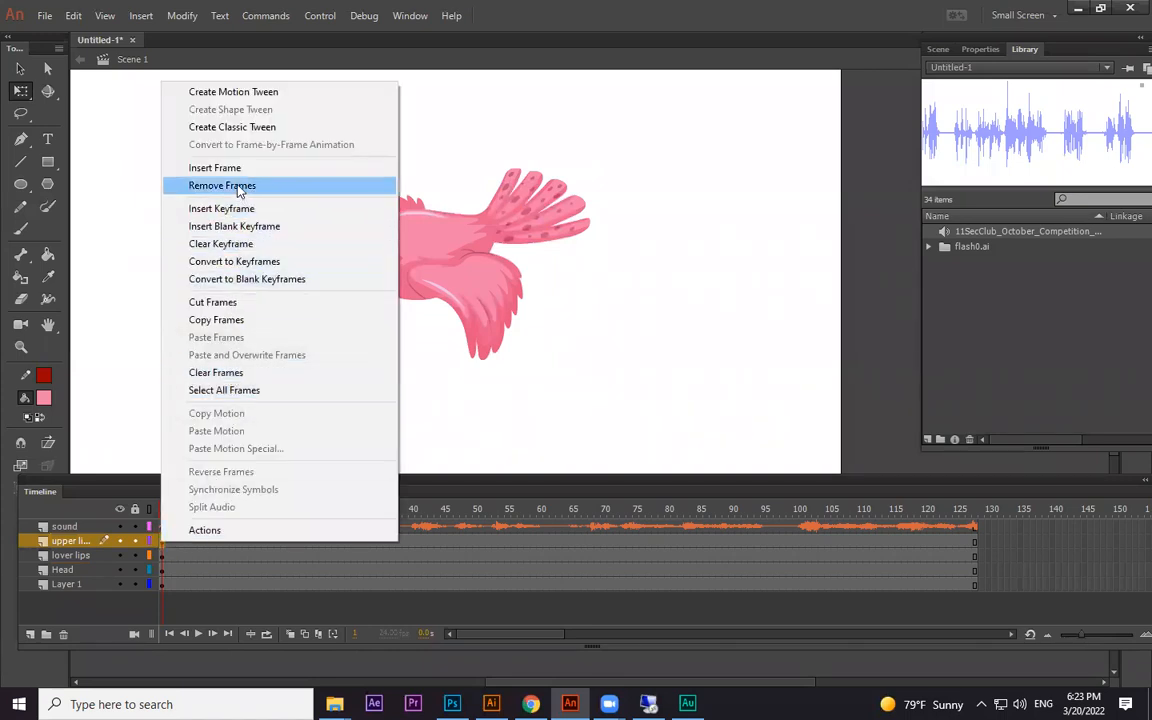
pyautogui.click(245, 127)
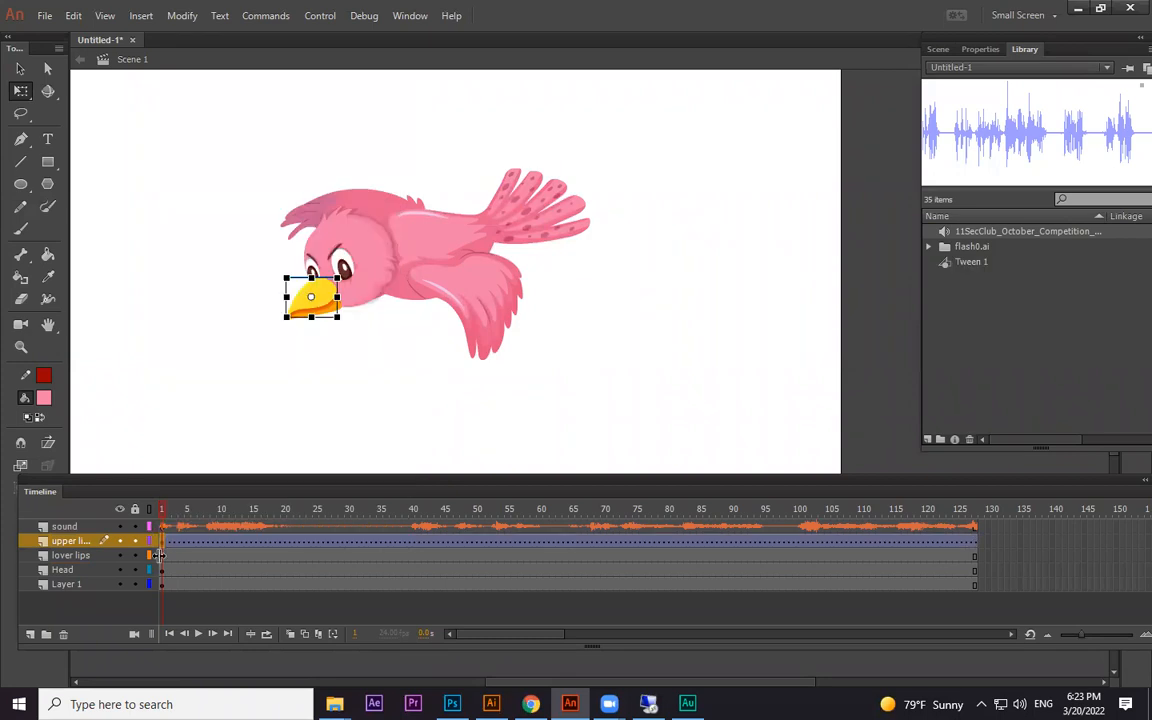
pyautogui.rightClick(161, 555)
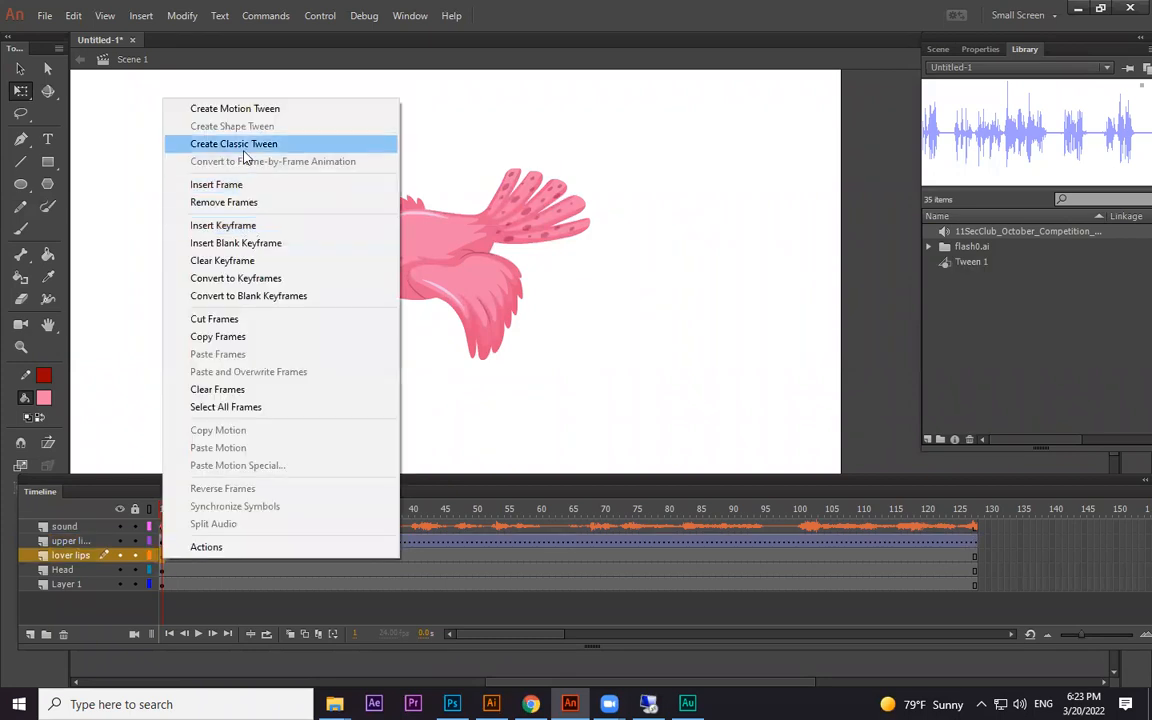
pyautogui.click(245, 144)
# Move the transformation points of the upper and lower beak to the hinge where the beak meets the face.
pyautogui.click(305, 285)
pyautogui.moveTo(311, 297); pyautogui.dragTo(333, 284)
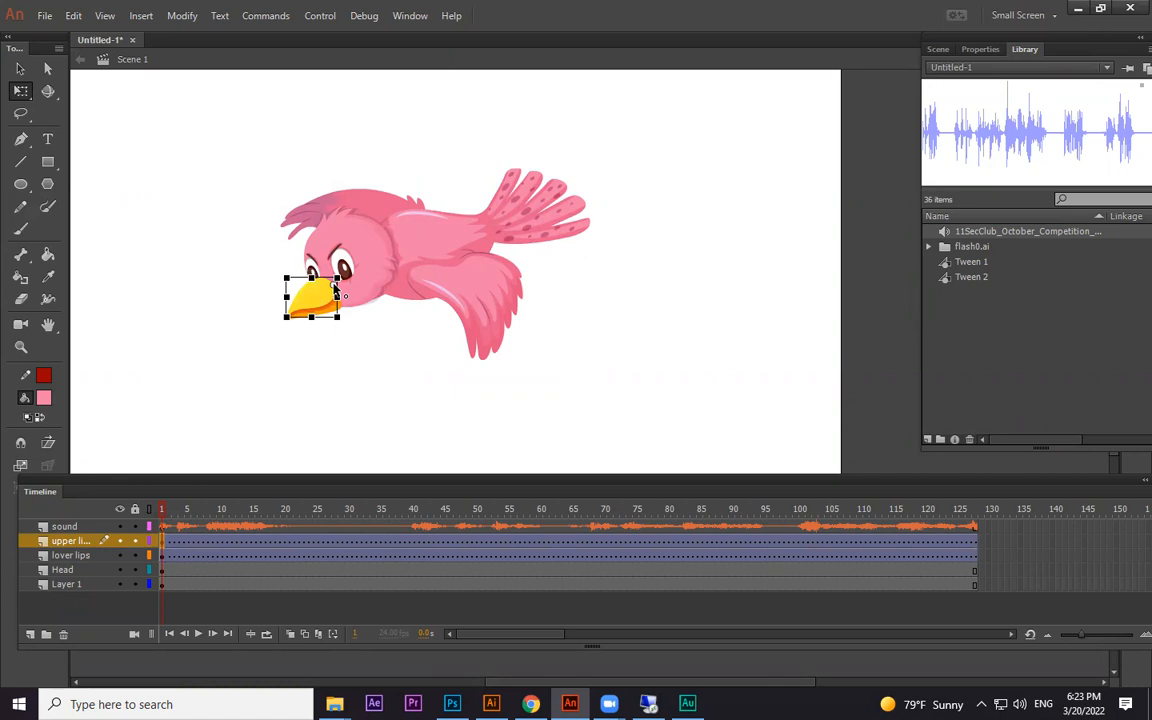
pyautogui.click(162, 556)
pyautogui.moveTo(314, 306); pyautogui.dragTo(334, 290)
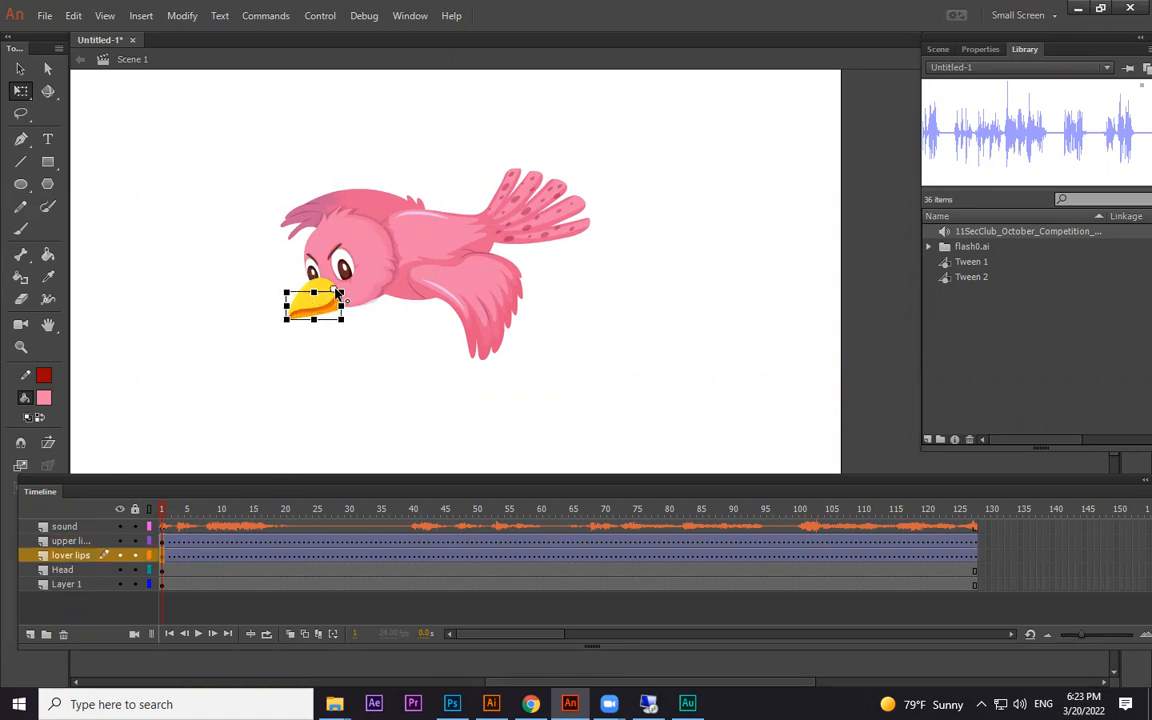
# Try rotating the upper beak about its hinge on frame 1 and undo the rotation.
pyautogui.click(162, 541)
pyautogui.moveTo(344, 324); pyautogui.dragTo(356, 279)
pyautogui.hotkey('ctrl', 'z')
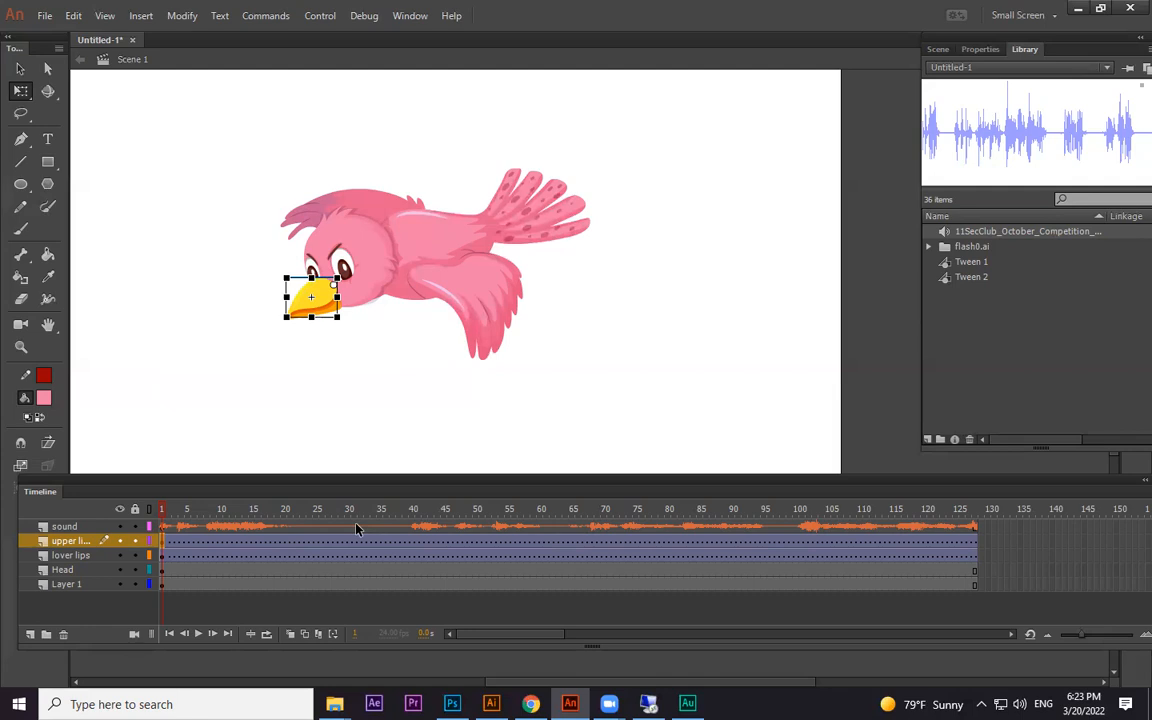
pyautogui.press('p')
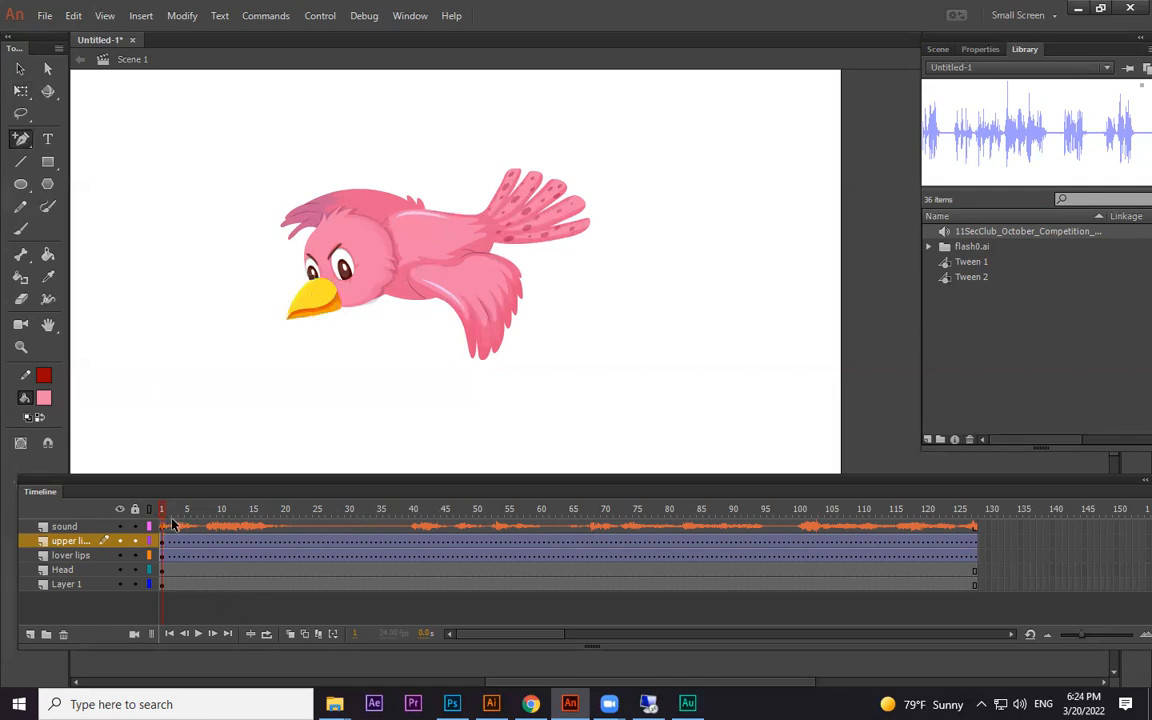
# Add keyframes at frames 2 and 3 of the upper lips layer, trying a beak rotation on frame 2 and undoing it.
pyautogui.click(163, 527)
pyautogui.click(169, 541)
pyautogui.click(172, 546)
pyautogui.click(177, 546)
pyautogui.click(167, 541)
pyautogui.click(21, 90)
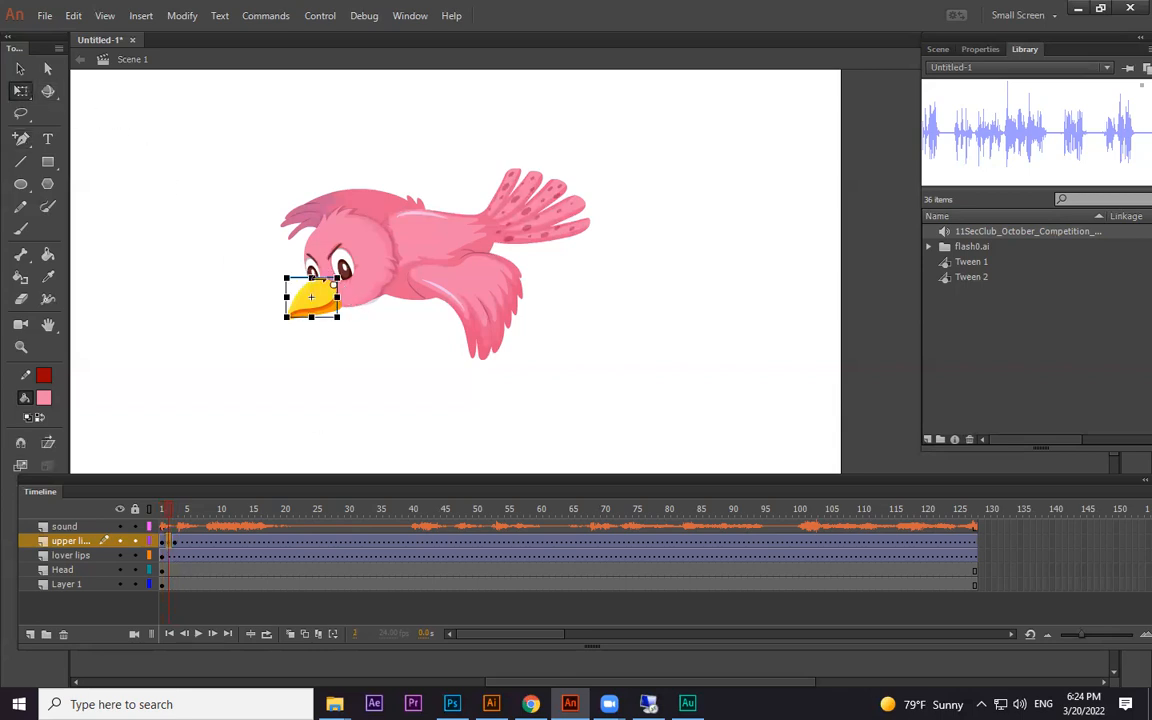
pyautogui.moveTo(342, 274); pyautogui.dragTo(350, 298)
pyautogui.hotkey('ctrl', 'z')
# Add upper lips keyframes at frames 5 and 7, rotate the beak open on frame 5 and play from the start.
pyautogui.moveTo(173, 509)
pyautogui.mouseDown()
pyautogui.moveTo(147, 517)
pyautogui.moveTo(193, 516)
pyautogui.mouseUp()
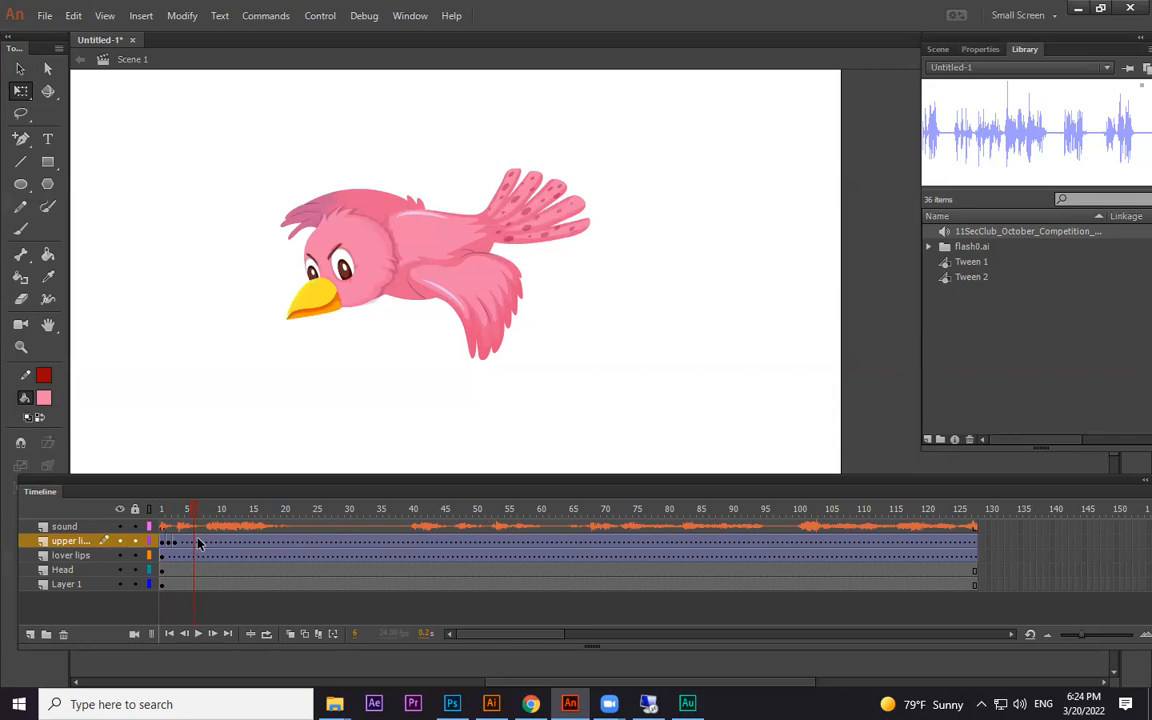
pyautogui.click(199, 543)
pyautogui.click(187, 545)
pyautogui.press('F6')
pyautogui.moveTo(345, 272); pyautogui.dragTo(358, 281)
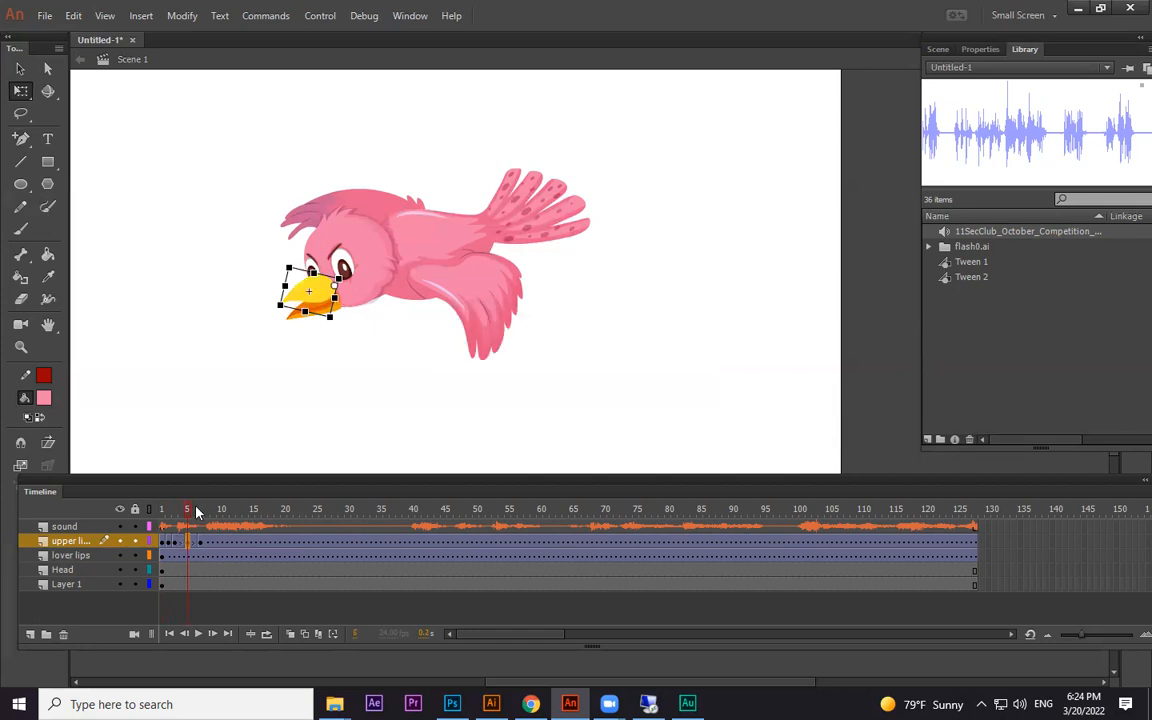
pyautogui.click(155, 511)
pyautogui.press('Return')
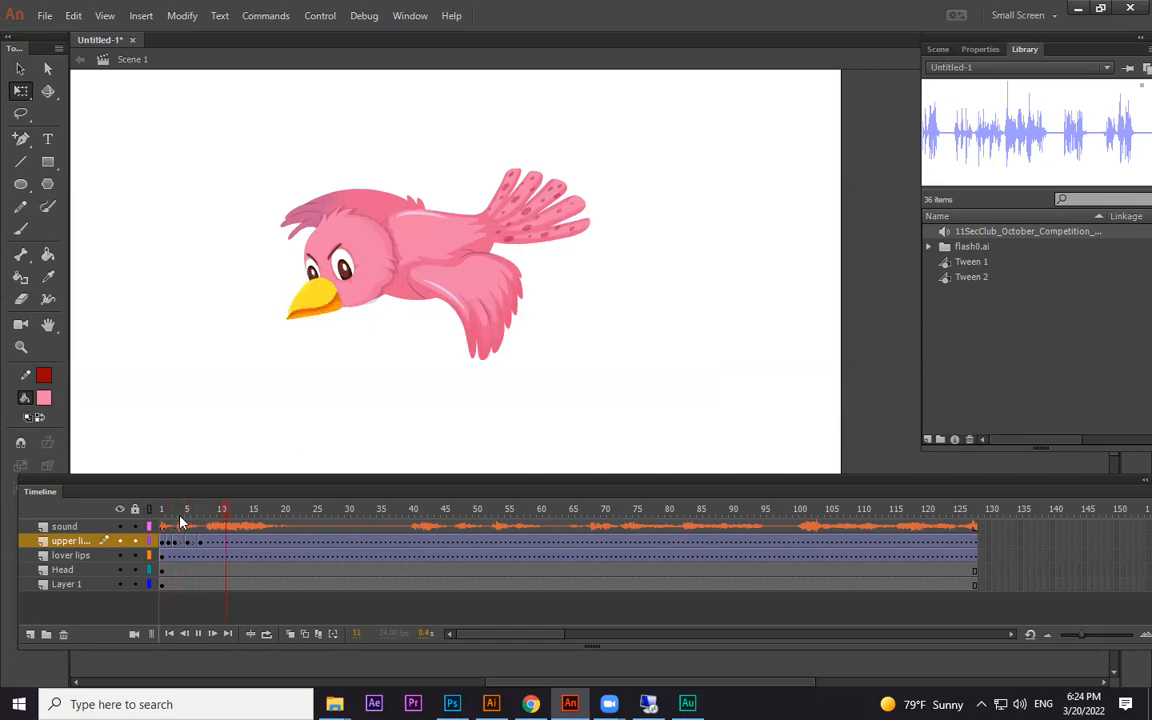
# Add upper lips keyframes at frames 9, 12 and 15, open the beak on frame 12 and play from the start.
pyautogui.click(214, 544)
pyautogui.press('F6')
pyautogui.click(251, 543)
pyautogui.press('F6')
pyautogui.click(233, 543)
pyautogui.press('F6')
pyautogui.moveTo(342, 275); pyautogui.dragTo(357, 284)
pyautogui.moveTo(236, 510); pyautogui.dragTo(125, 533)
pyautogui.press('Return')
pyautogui.press('Return')
# Add upper lips keyframes at frames 39, 42 and 46 and rotate the upper beak open on frame 42.
pyautogui.moveTo(312, 513)
pyautogui.mouseDown()
pyautogui.moveTo(291, 508)
pyautogui.moveTo(316, 513)
pyautogui.mouseUp()
pyautogui.press('F6')
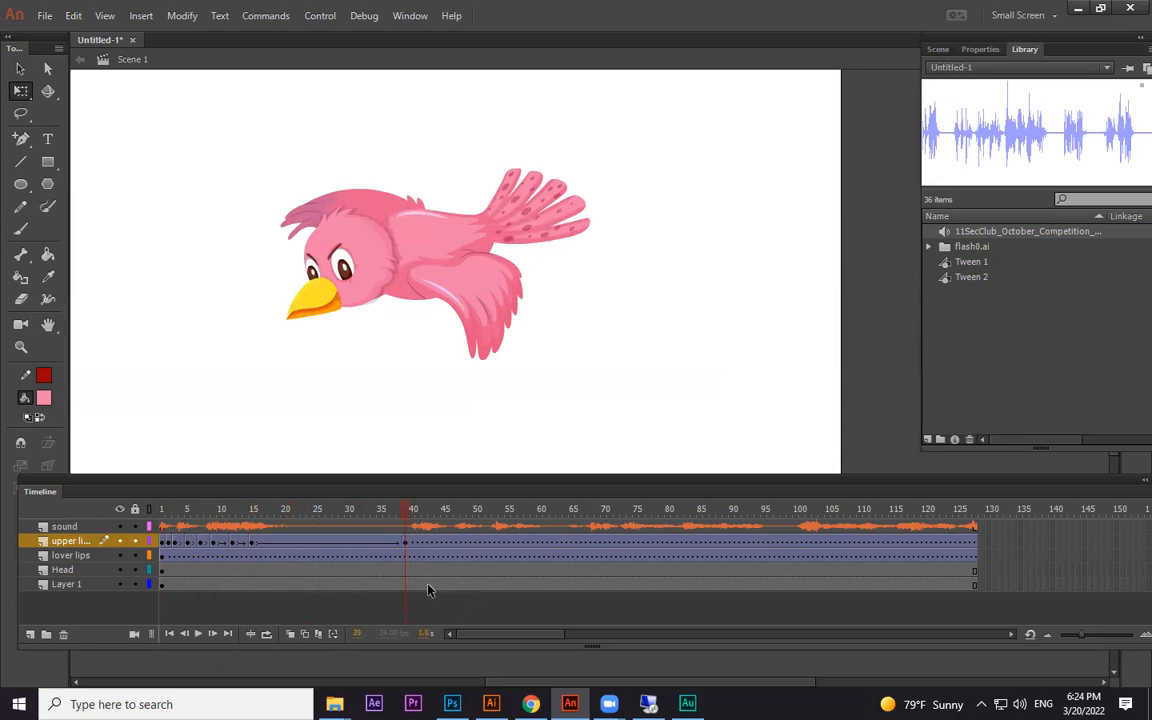
pyautogui.click(424, 543)
pyautogui.press('F6')
pyautogui.click(424, 541)
pyautogui.press('F6')
pyautogui.moveTo(344, 276)
pyautogui.mouseDown()
pyautogui.moveTo(353, 286)
pyautogui.moveTo(350, 276)
pyautogui.mouseUp()
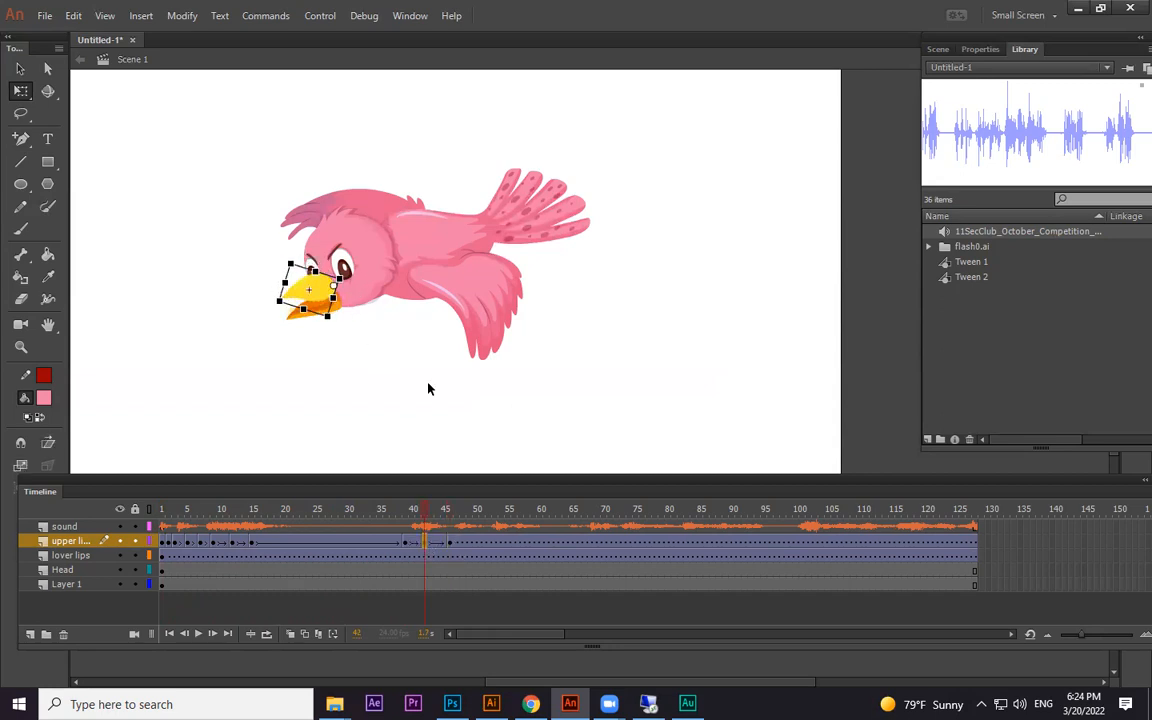
# Add upper lips keyframes at frames 49, 52, 57 and 61, rotating the upper beak open on frames 49 and 57.
pyautogui.click(489, 543)
pyautogui.click(470, 545)
pyautogui.press('F6')
pyautogui.moveTo(347, 278)
pyautogui.mouseDown()
pyautogui.moveTo(361, 291)
pyautogui.moveTo(358, 273)
pyautogui.mouseUp()
pyautogui.click(546, 544)
pyautogui.press('F6')
pyautogui.click(521, 544)
pyautogui.press('F6')
pyautogui.moveTo(349, 285); pyautogui.dragTo(352, 294)
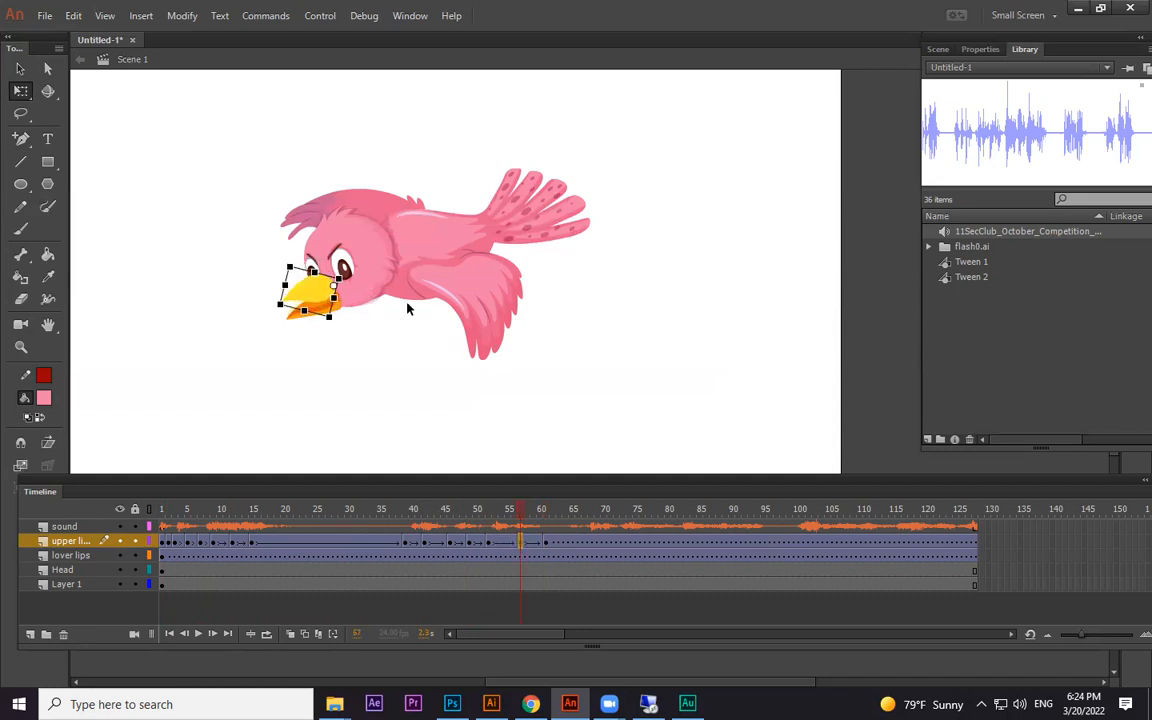
# Add upper lips keyframes at frames 65, 68 and 72 and rotate the upper beak open on frame 68.
pyautogui.click(574, 544)
pyautogui.press('F6')
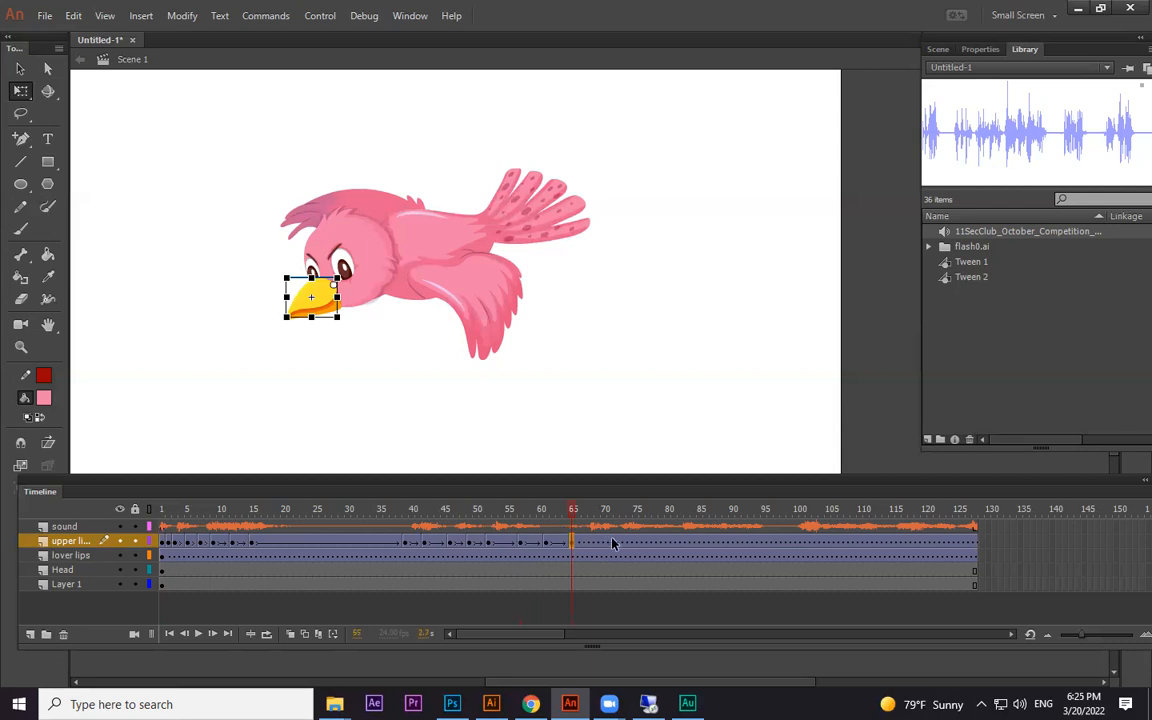
pyautogui.click(617, 544)
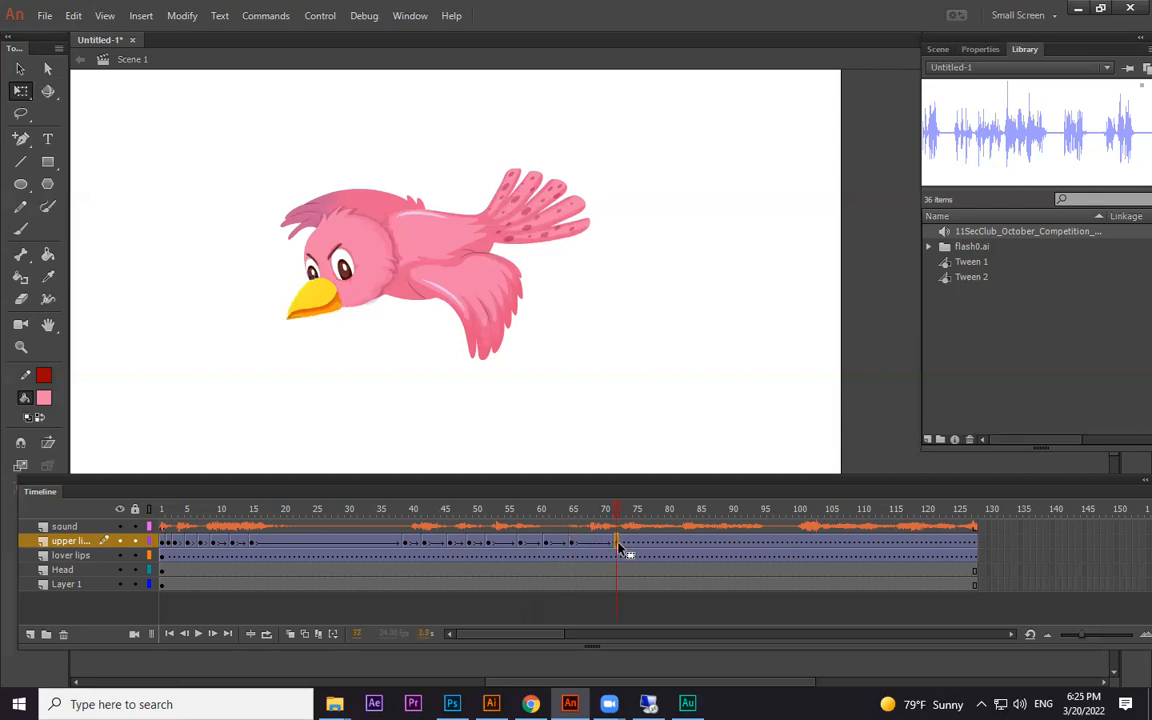
pyautogui.press('F6')
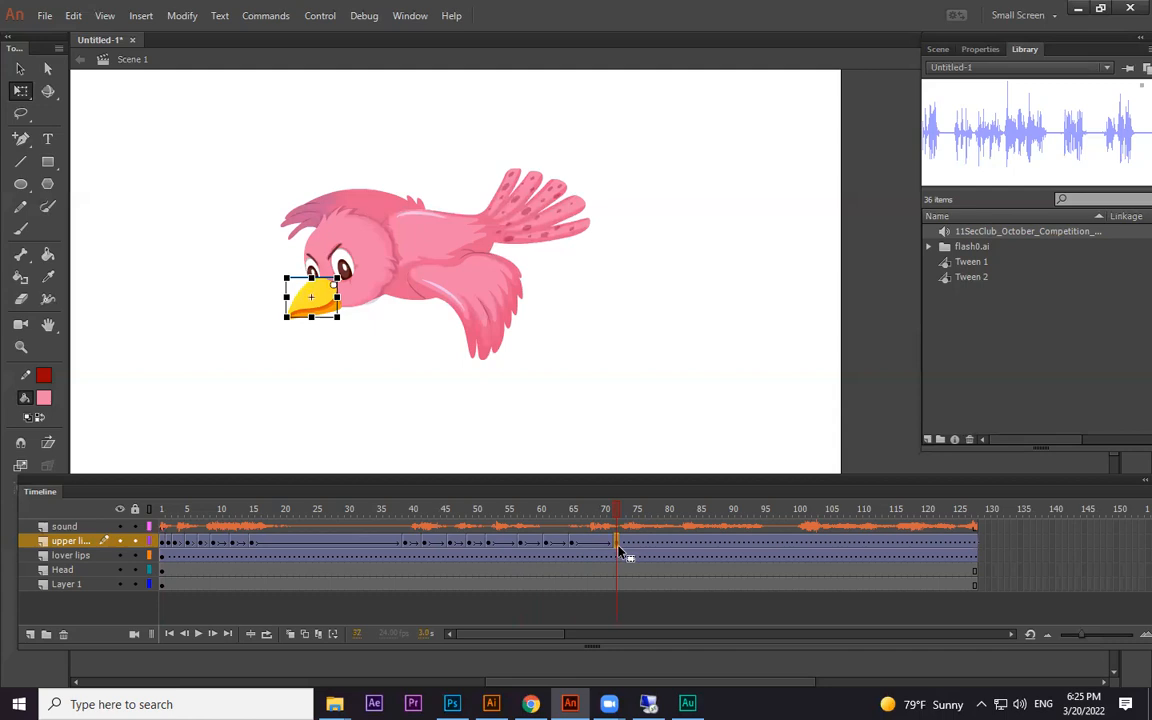
pyautogui.click(594, 545)
pyautogui.press('F6')
pyautogui.moveTo(347, 272); pyautogui.dragTo(394, 232)
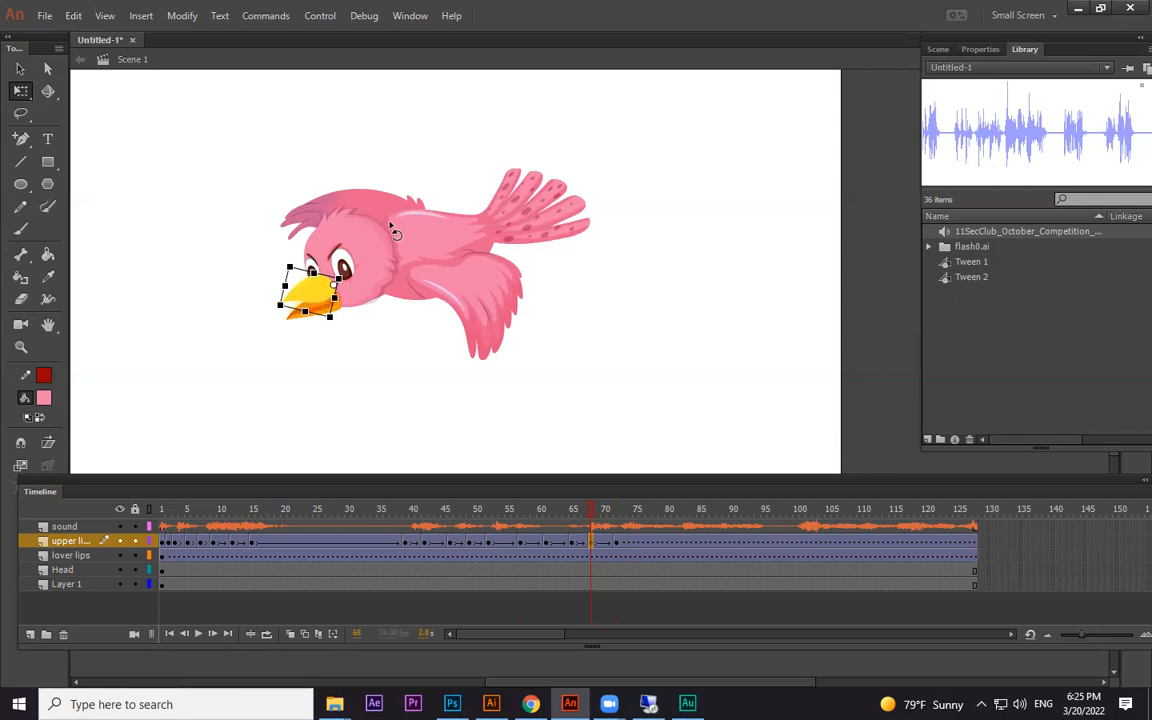
# Add upper lips keyframes at frames 74, 77 and 79 and rotate the upper beak open on frame 77.
pyautogui.click(631, 545)
pyautogui.press('F6')
pyautogui.click(662, 543)
pyautogui.press('F6')
pyautogui.click(648, 544)
pyautogui.click(315, 292)
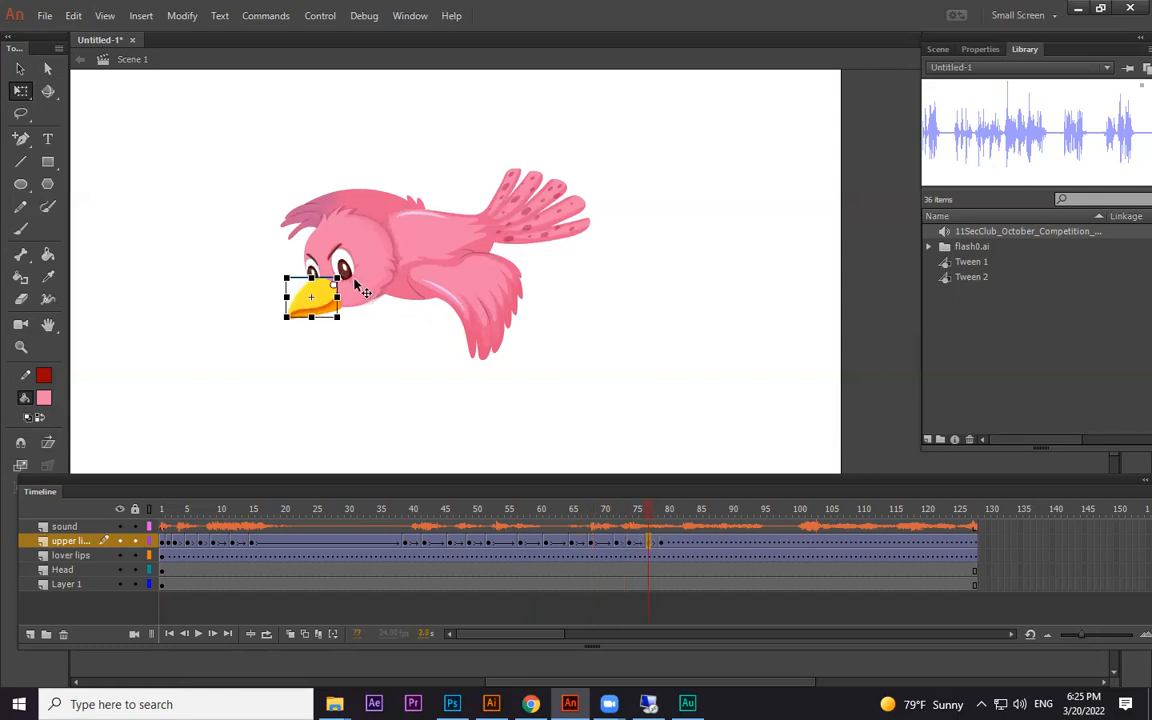
pyautogui.moveTo(338, 258); pyautogui.dragTo(377, 230)
# Add upper lips keyframes at frames 82, 85 and 88 and rotate the upper beak open on frame 85.
pyautogui.click(683, 545)
pyautogui.press('F6')
pyautogui.click(718, 545)
pyautogui.press('F6')
pyautogui.click(699, 544)
pyautogui.press('F6')
pyautogui.moveTo(355, 290); pyautogui.dragTo(383, 246)
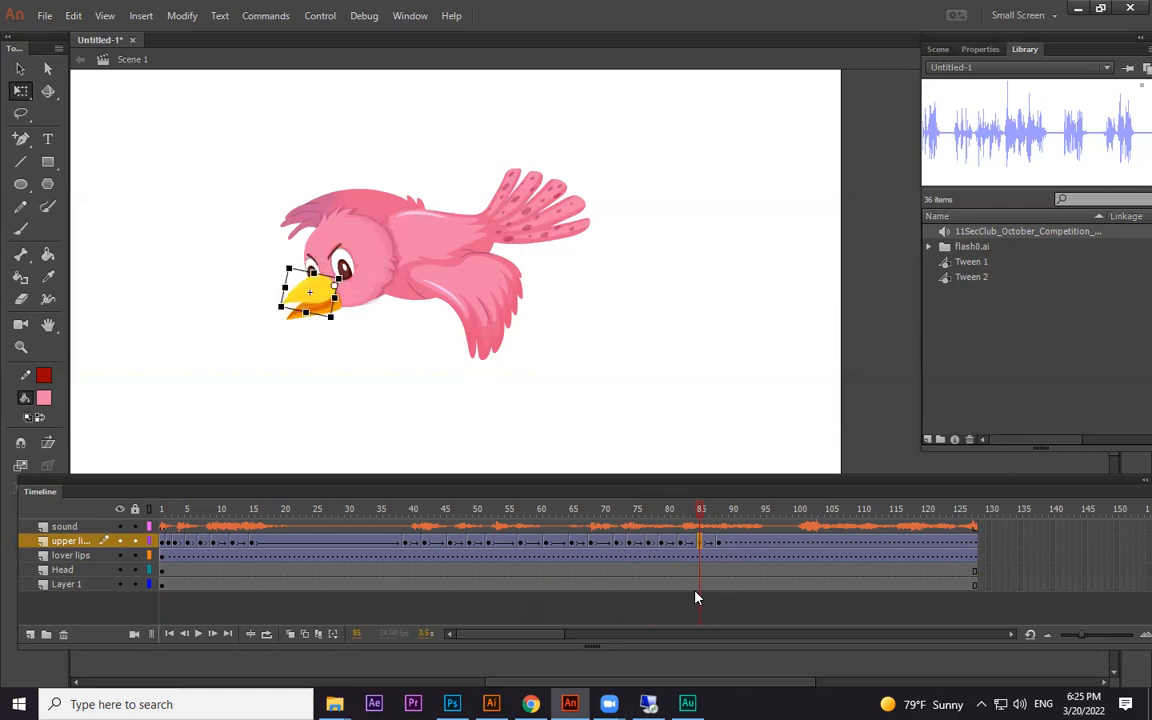
# Add upper lips keyframes at frames 91 and 95 and rotate the upper beak open on frame 91.
pyautogui.click(738, 545)
pyautogui.press('F6')
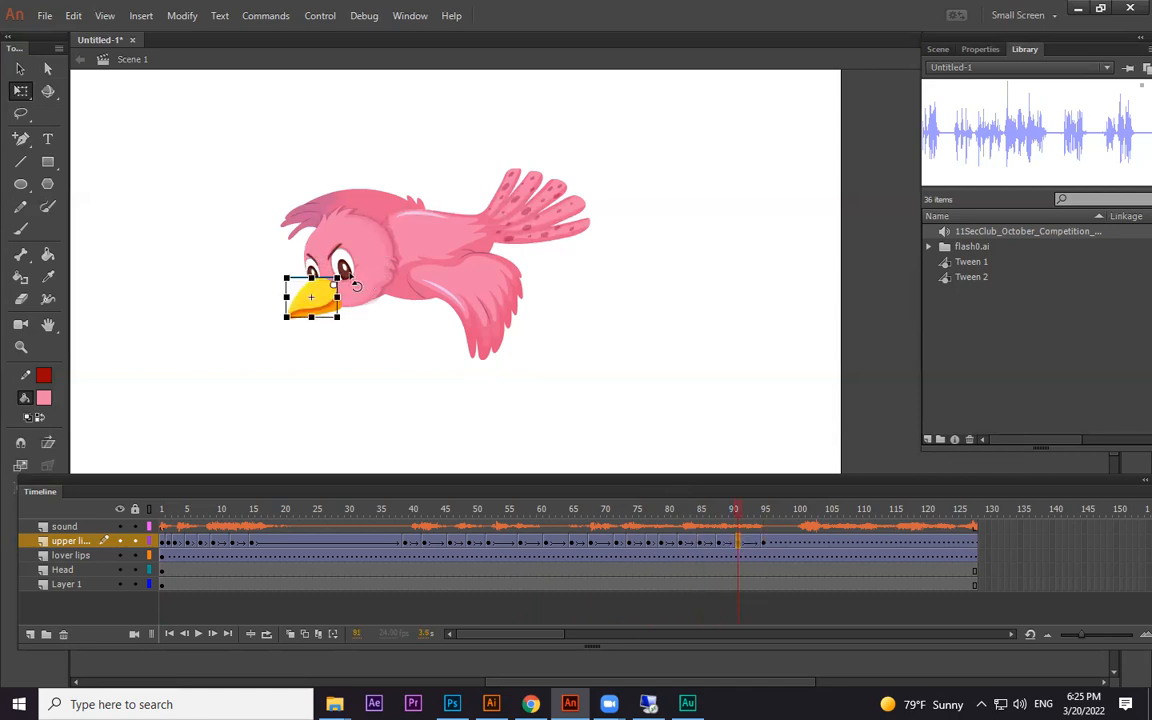
pyautogui.moveTo(352, 290); pyautogui.dragTo(347, 306)
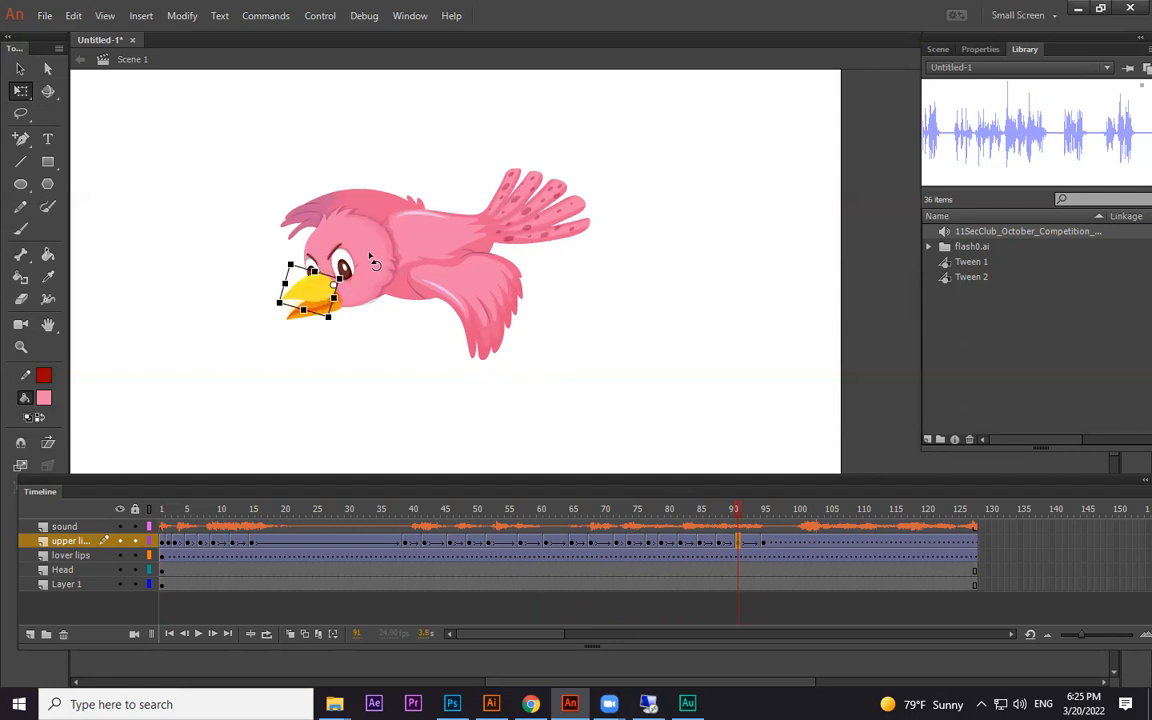
# Add upper lips keyframes at frames 101, 105 and 109 and rotate the upper beak open on frame 105.
pyautogui.click(802, 546)
pyautogui.press('F6')
pyautogui.click(854, 545)
pyautogui.press('F6')
pyautogui.click(828, 545)
pyautogui.press('F6')
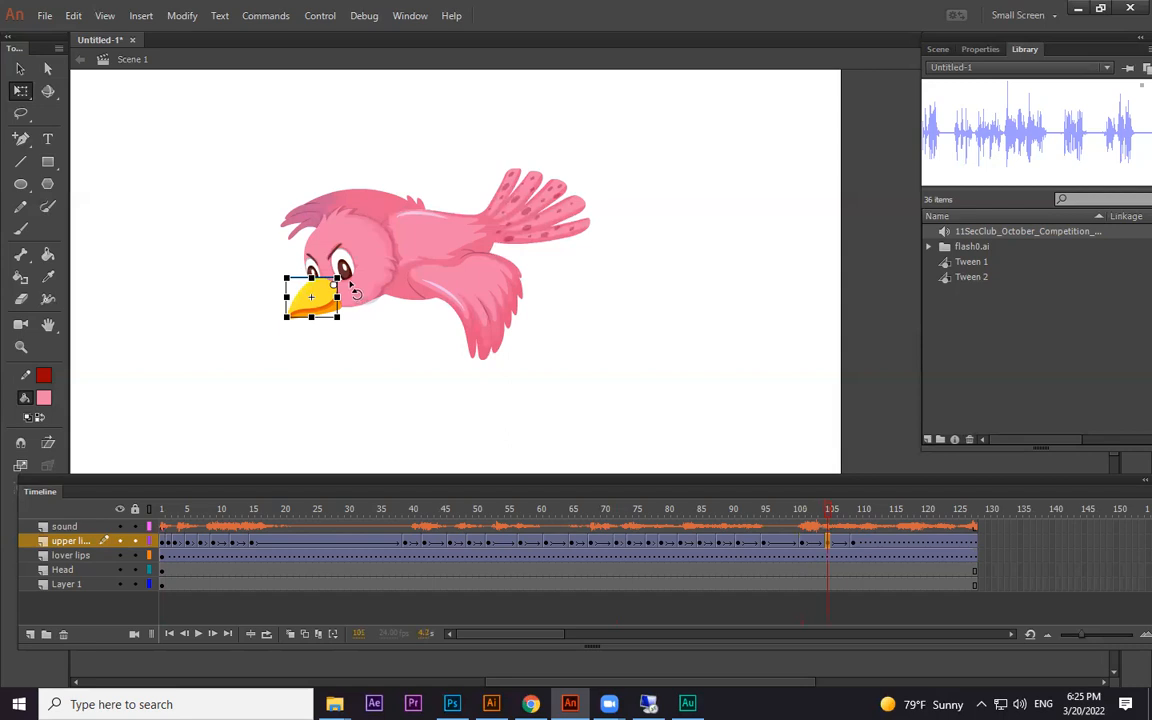
pyautogui.moveTo(355, 294); pyautogui.dragTo(344, 226)
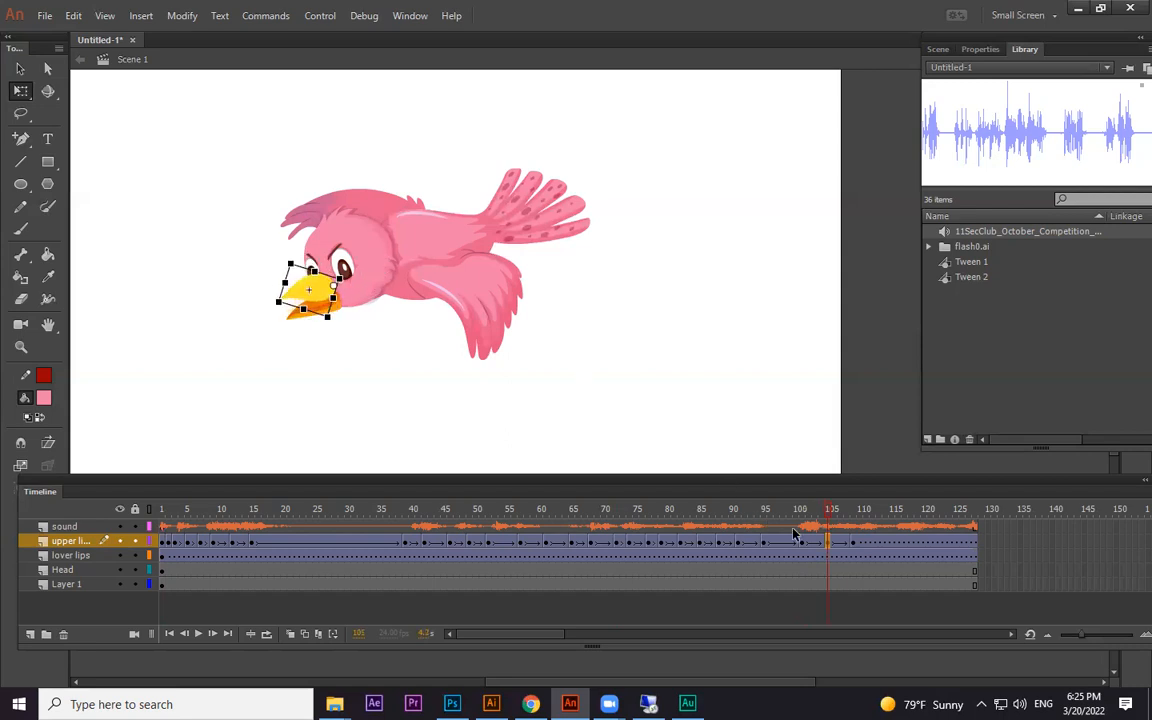
# Add upper lips keyframes at frames 112 and 115 and rotate the upper beak open on frame 112.
pyautogui.click(891, 545)
pyautogui.press('F6')
pyautogui.click(874, 545)
pyautogui.press('F6')
pyautogui.moveTo(357, 292); pyautogui.dragTo(352, 222)
# Add upper lips keyframes at frames 120 and 125 and rotate the upper beak wide open on frame 120.
pyautogui.click(957, 545)
pyautogui.press('F6')
pyautogui.click(923, 545)
pyautogui.press('F6')
pyautogui.moveTo(347, 279)
pyautogui.mouseDown()
pyautogui.moveTo(356, 287)
pyautogui.moveTo(357, 268)
pyautogui.mouseUp()
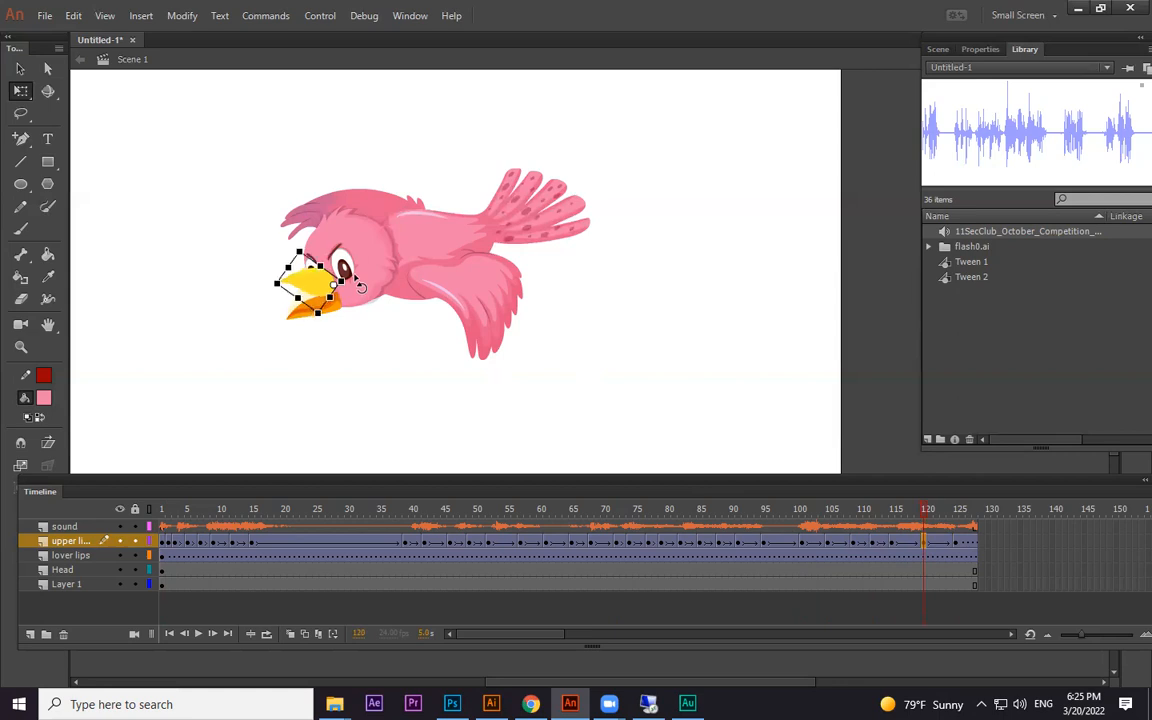
# Try inserting extra frames near frame 108 across the sound, upper lips, lover lips and Head layers and remove them again.
pyautogui.moveTo(847, 533); pyautogui.dragTo(844, 571)
pyautogui.press('F5')
pyautogui.press('F5')
pyautogui.press('F5')
pyautogui.press('F5')
pyautogui.press('F5')
pyautogui.press('F5')
pyautogui.press('F5')
pyautogui.press('F5')
pyautogui.press('F5')
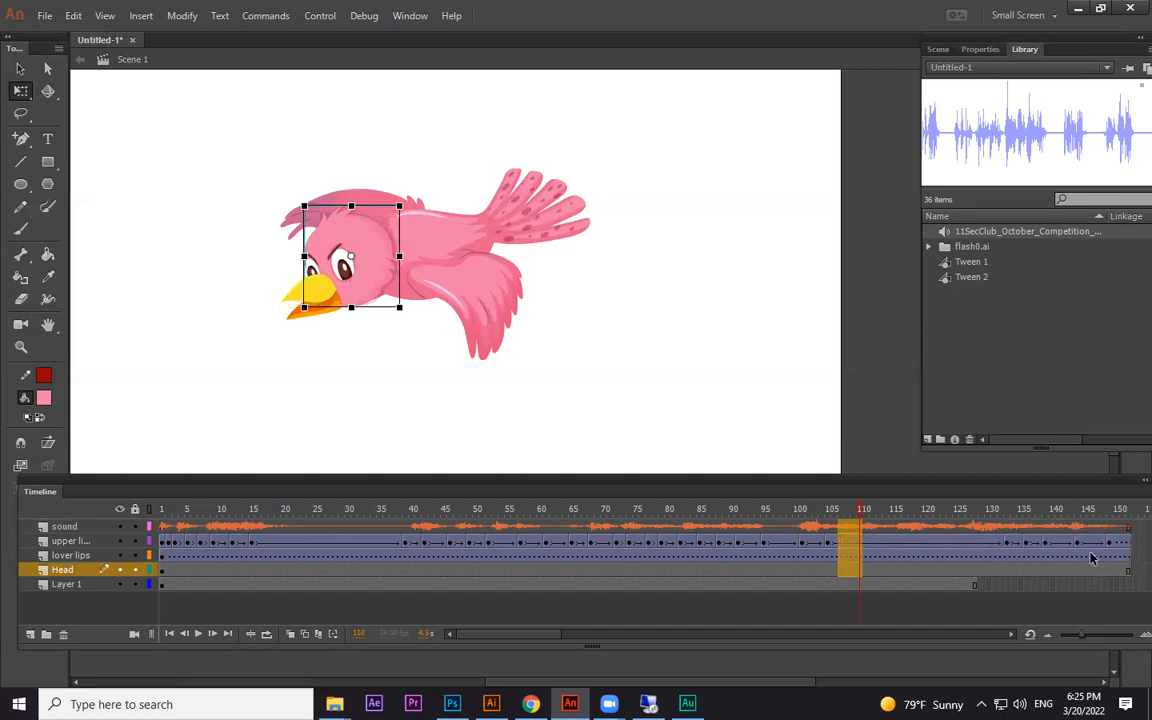
pyautogui.hotkey('shift', 'F5')
pyautogui.hotkey('shift', 'F5')
pyautogui.hotkey('shift', 'F5')
pyautogui.hotkey('shift', 'F5')
pyautogui.hotkey('shift', 'F5')
pyautogui.hotkey('shift', 'F5')
pyautogui.hotkey('shift', 'F5')
pyautogui.hotkey('shift', 'F5')
pyautogui.hotkey('shift', 'F5')
pyautogui.hotkey('shift', 'F5')
pyautogui.hotkey('shift', 'F5')
pyautogui.hotkey('shift', 'F5')
pyautogui.hotkey('shift', 'F5')
pyautogui.hotkey('shift', 'F5')
pyautogui.hotkey('shift', 'F5')
pyautogui.hotkey('shift', 'F5')
pyautogui.hotkey('shift', 'F5')
pyautogui.hotkey('shift', 'F5')
pyautogui.hotkey('shift', 'F5')
pyautogui.hotkey('shift', 'F5')
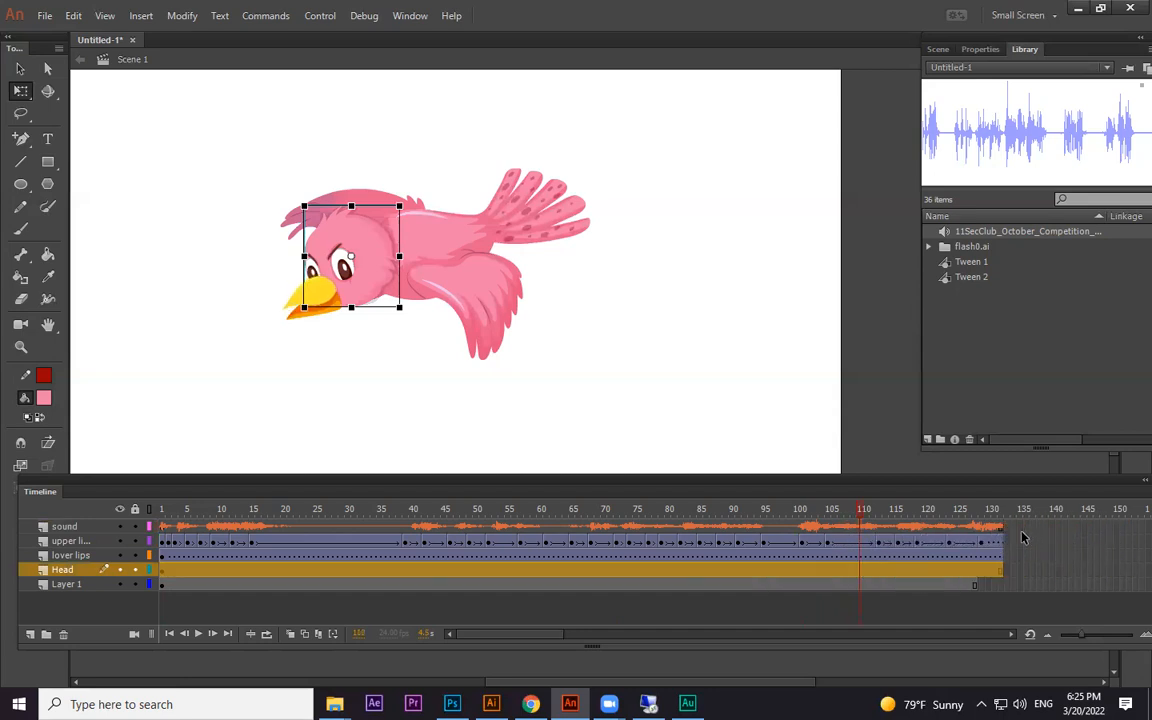
# Extend only the sound layer to about frame 140 along the rest of the waveform.
pyautogui.click(962, 530)
pyautogui.click(951, 528)
pyautogui.press('F5')
pyautogui.press('F5')
pyautogui.press('F5')
pyautogui.press('F5')
pyautogui.press('F5')
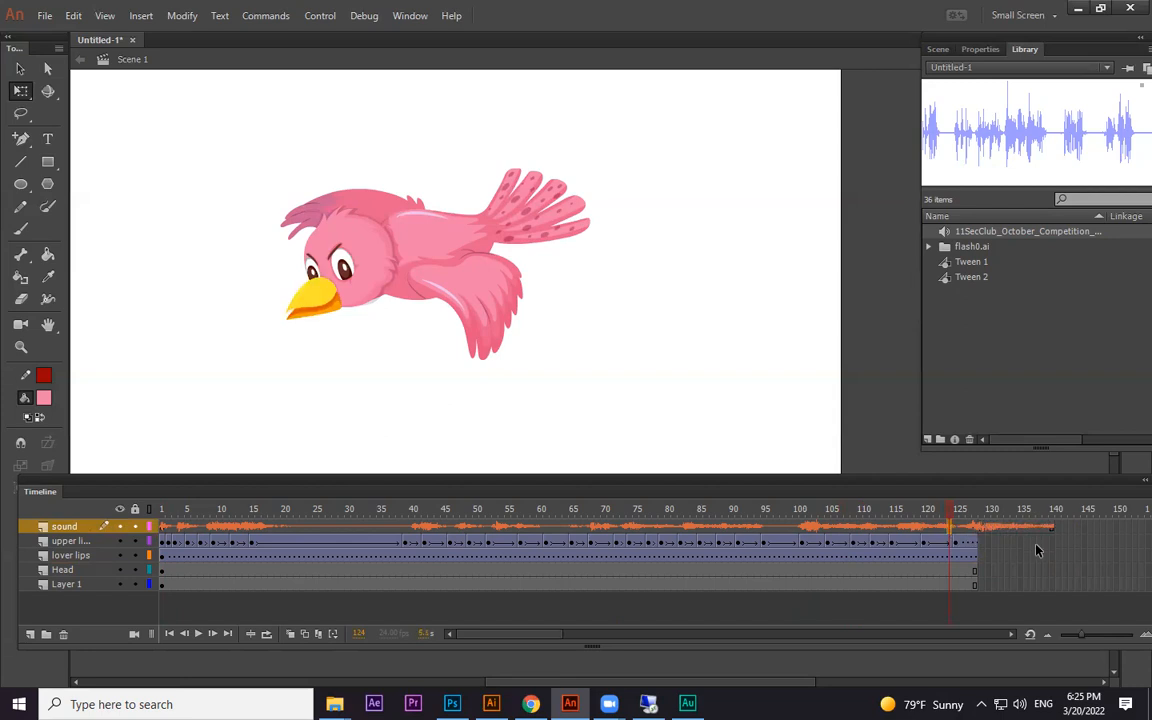
# Extend the sound layer to frame 153 and lengthen the upper lips, lover lips, Head and Layer 1 layers to the same frame.
pyautogui.press('F5')
pyautogui.press('F5')
pyautogui.press('F5')
pyautogui.press('F5')
pyautogui.press('F5')
pyautogui.press('F5')
pyautogui.press('F5')
pyautogui.press('F5')
pyautogui.click(1134, 527)
pyautogui.click(1134, 541)
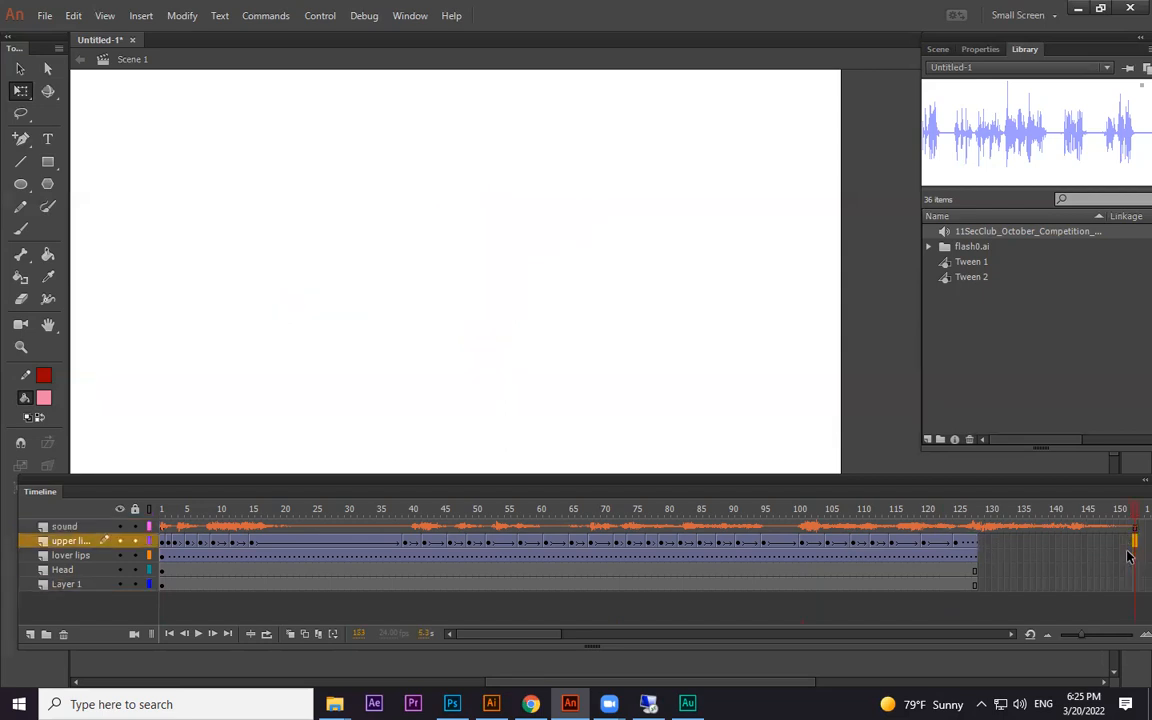
pyautogui.moveTo(1128, 578)
pyautogui.mouseDown()
pyautogui.moveTo(1131, 548)
pyautogui.moveTo(1128, 603)
pyautogui.mouseUp()
pyautogui.click(1121, 569)
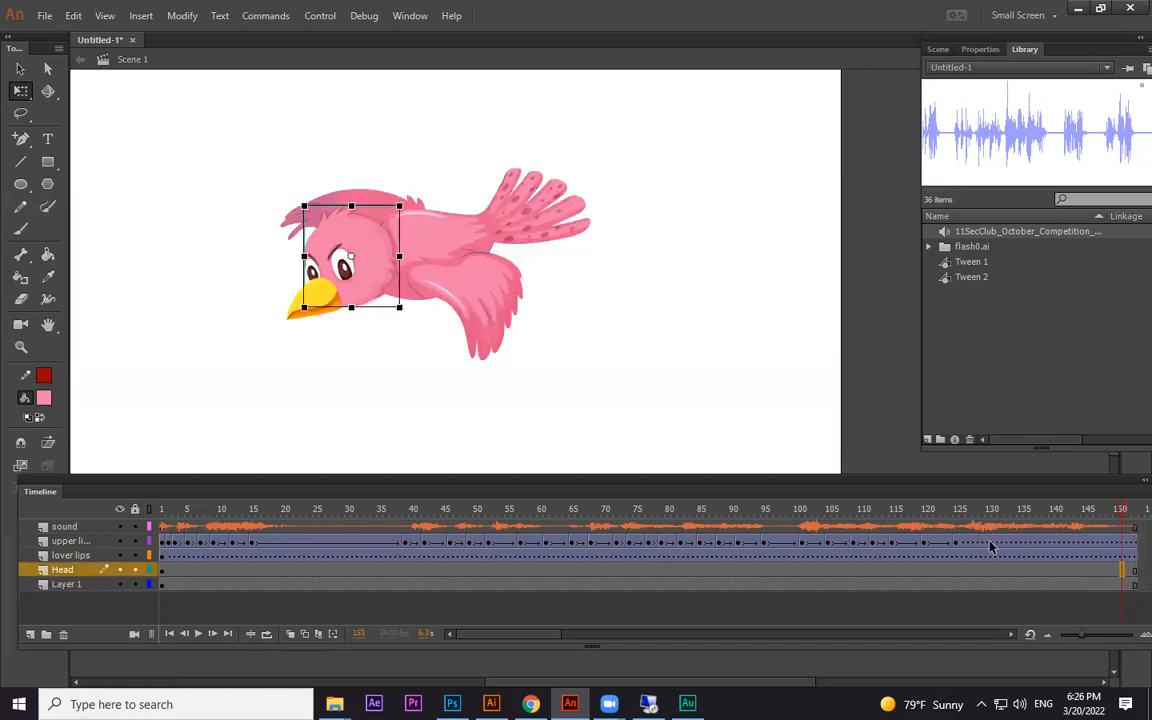
# Add upper lips keyframes at frames 128 and 132 and rotate the upper beak open on frame 128.
pyautogui.click(999, 542)
pyautogui.click(975, 542)
pyautogui.click(311, 295)
pyautogui.moveTo(316, 262); pyautogui.dragTo(329, 236)
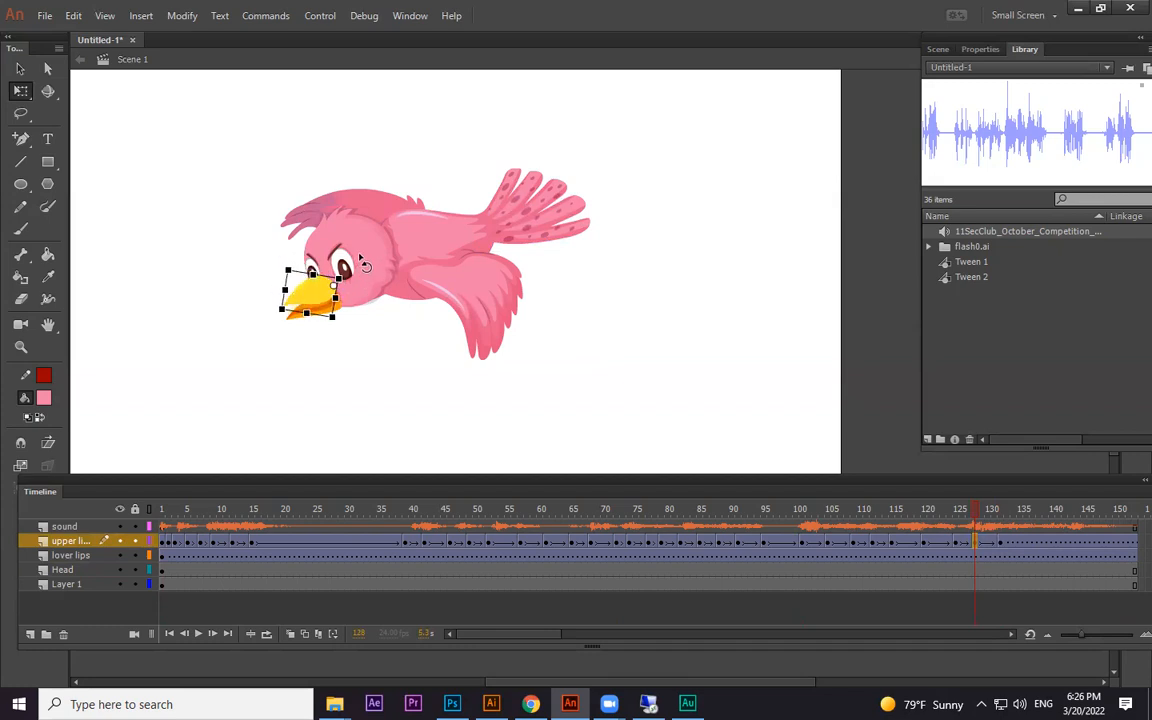
# Add upper lips keyframes at frames 136, 140, 145 and 149, rotating the upper beak open on frames 136 and 145.
pyautogui.click(1052, 542)
pyautogui.click(1025, 545)
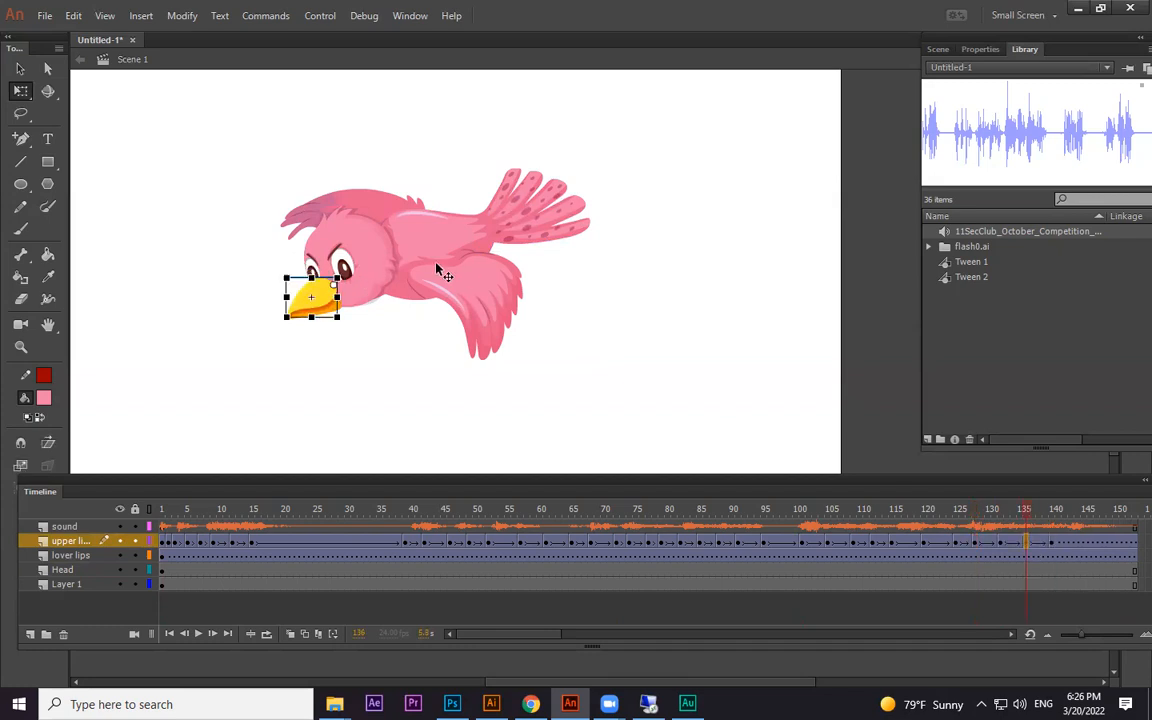
pyautogui.moveTo(352, 284); pyautogui.dragTo(366, 269)
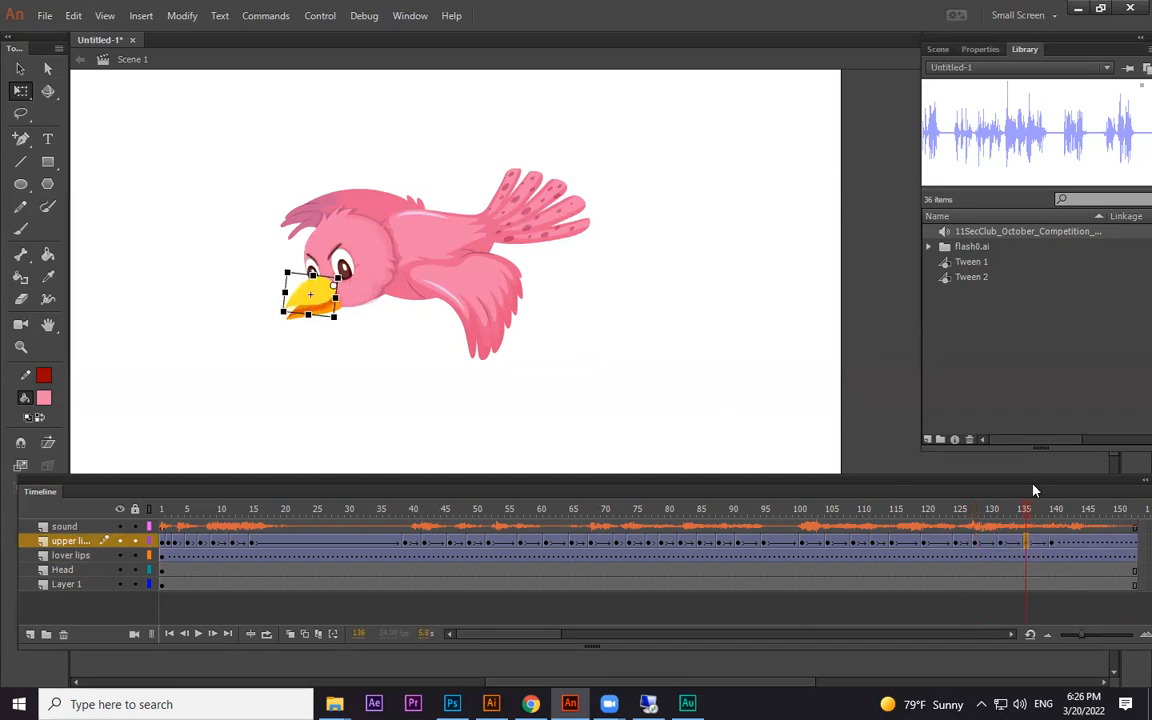
pyautogui.click(1087, 542)
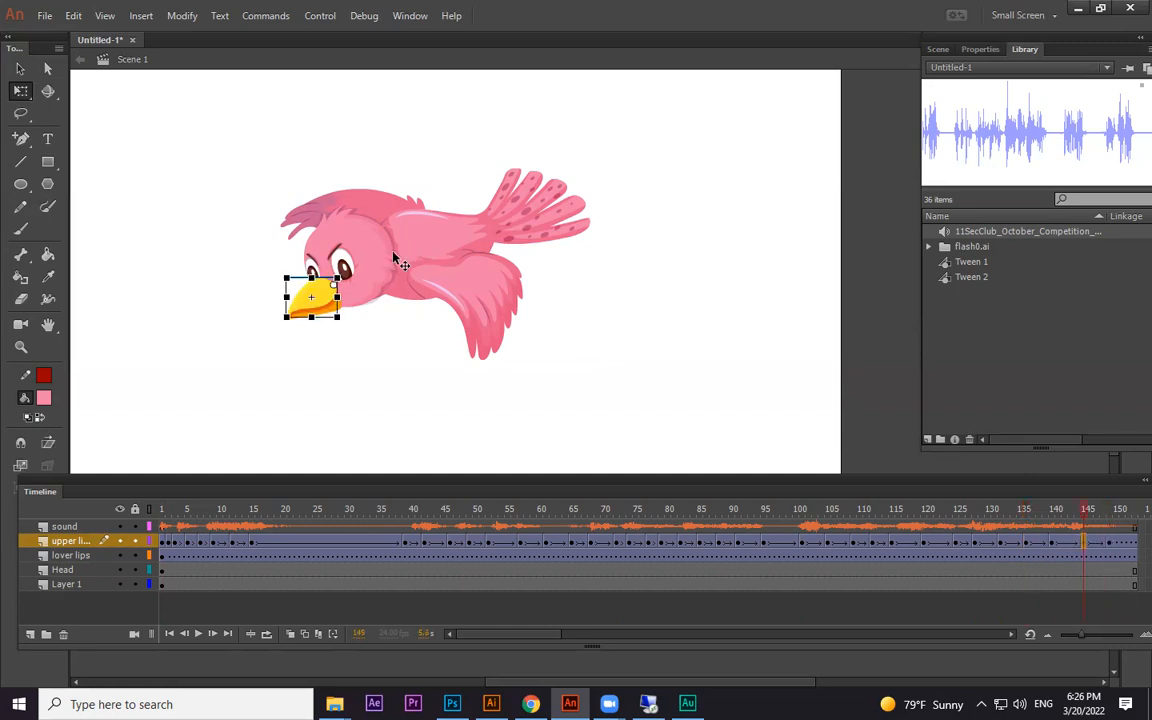
pyautogui.moveTo(350, 290); pyautogui.dragTo(327, 250)
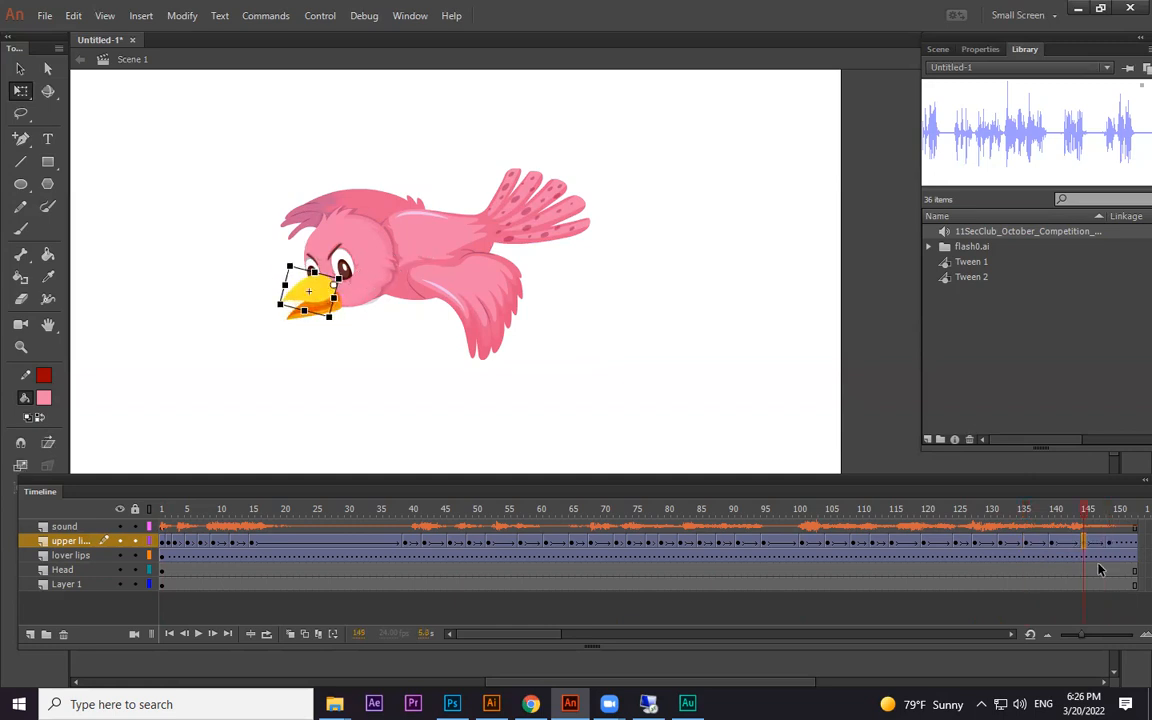
# Try keyframing the lover lips layer at frame 4 with the lower beak rotated open, and undo it.
pyautogui.click(182, 556)
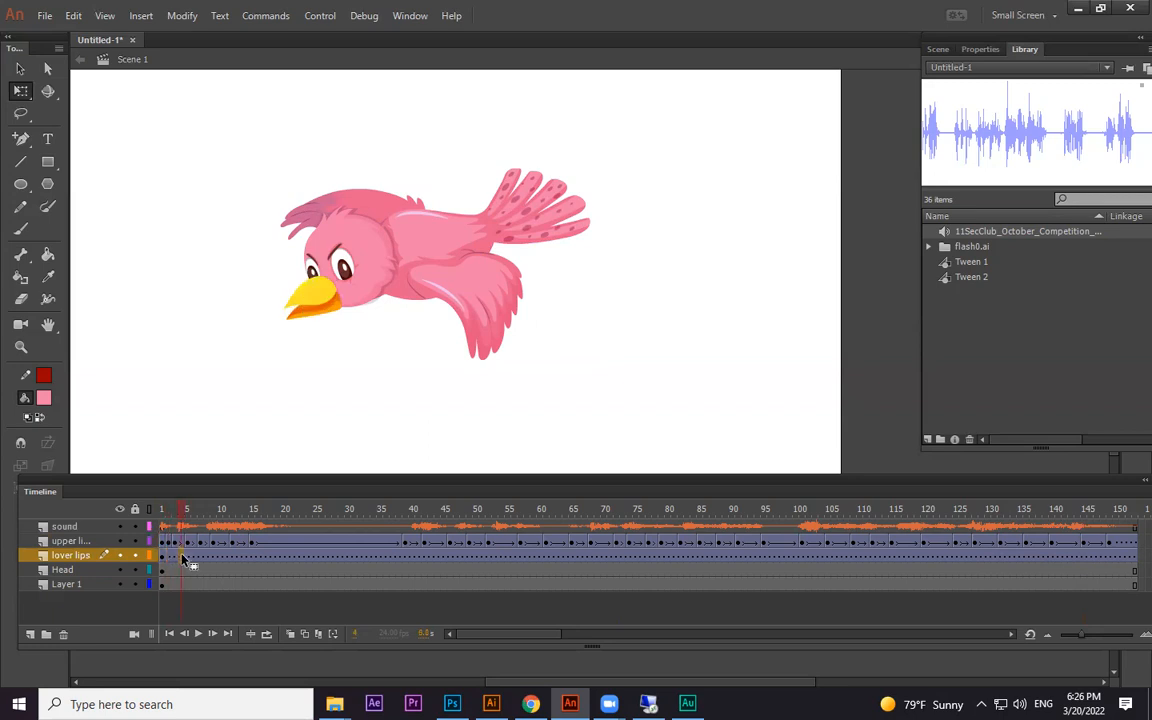
pyautogui.press('F6')
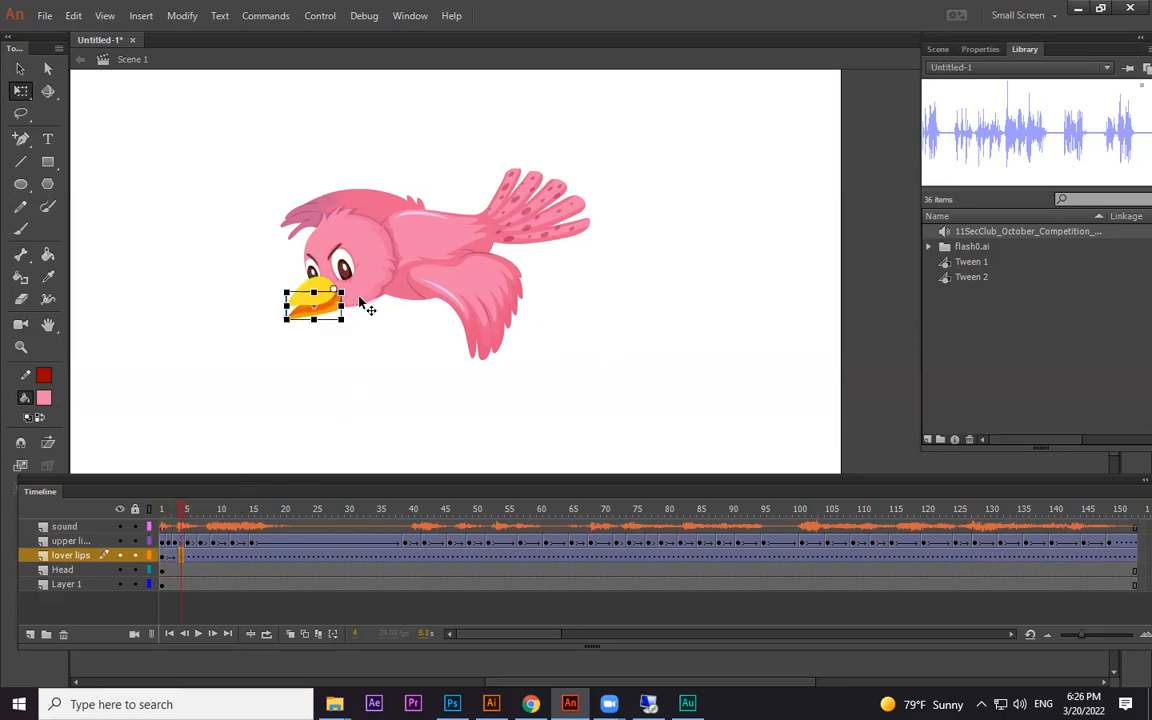
pyautogui.moveTo(361, 299); pyautogui.dragTo(315, 322)
pyautogui.moveTo(375, 298); pyautogui.dragTo(358, 328)
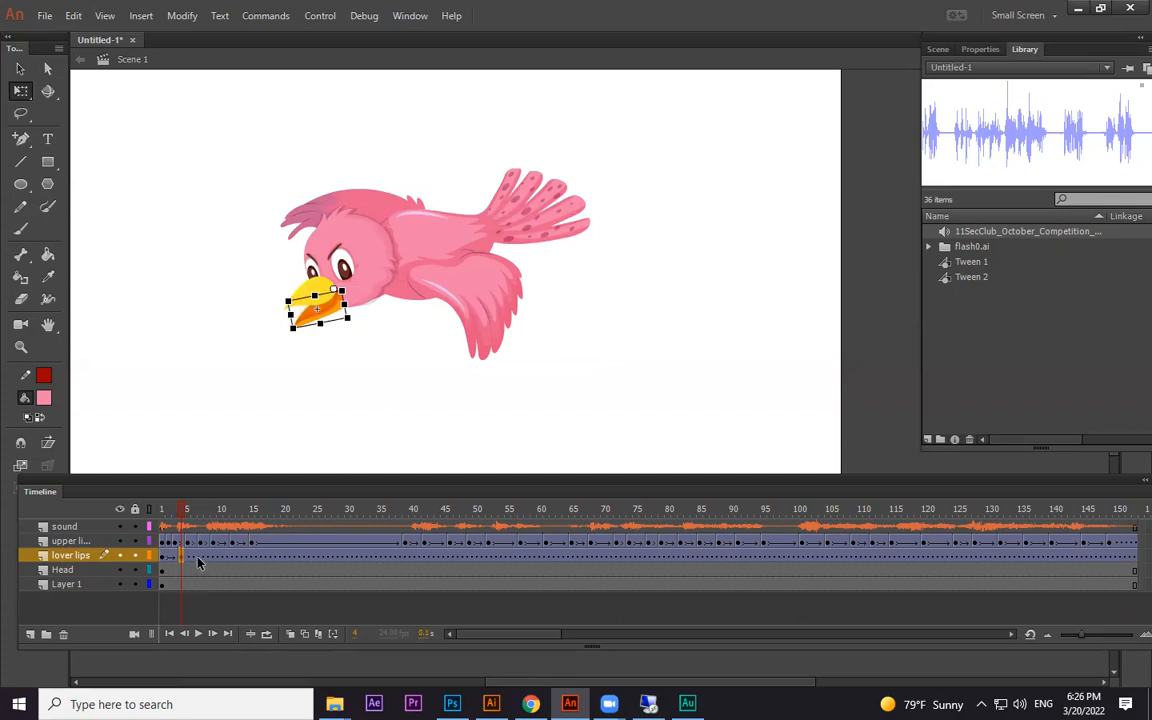
pyautogui.hotkey('ctrl', 'z')
pyautogui.hotkey('ctrl', 'z')
# Add lover lips keyframes at frames 7, 9, 12 and 15 and rotate the lower beak open on frame 12.
pyautogui.moveTo(193, 555); pyautogui.dragTo(200, 555)
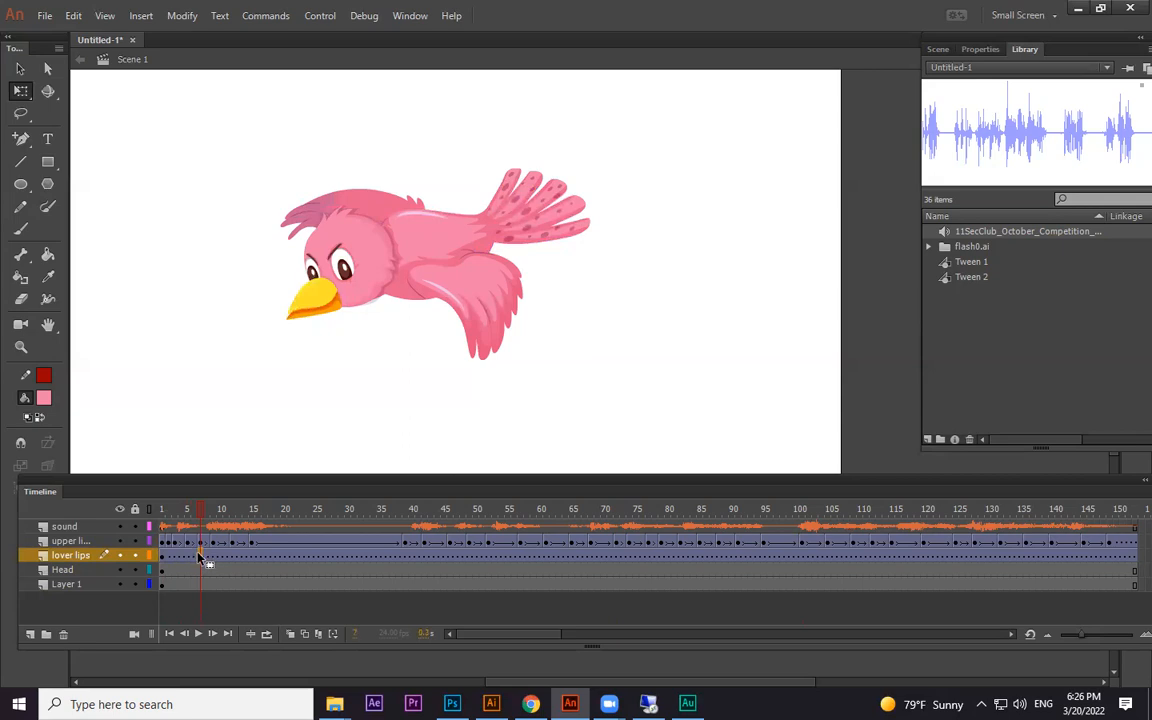
pyautogui.press('F6')
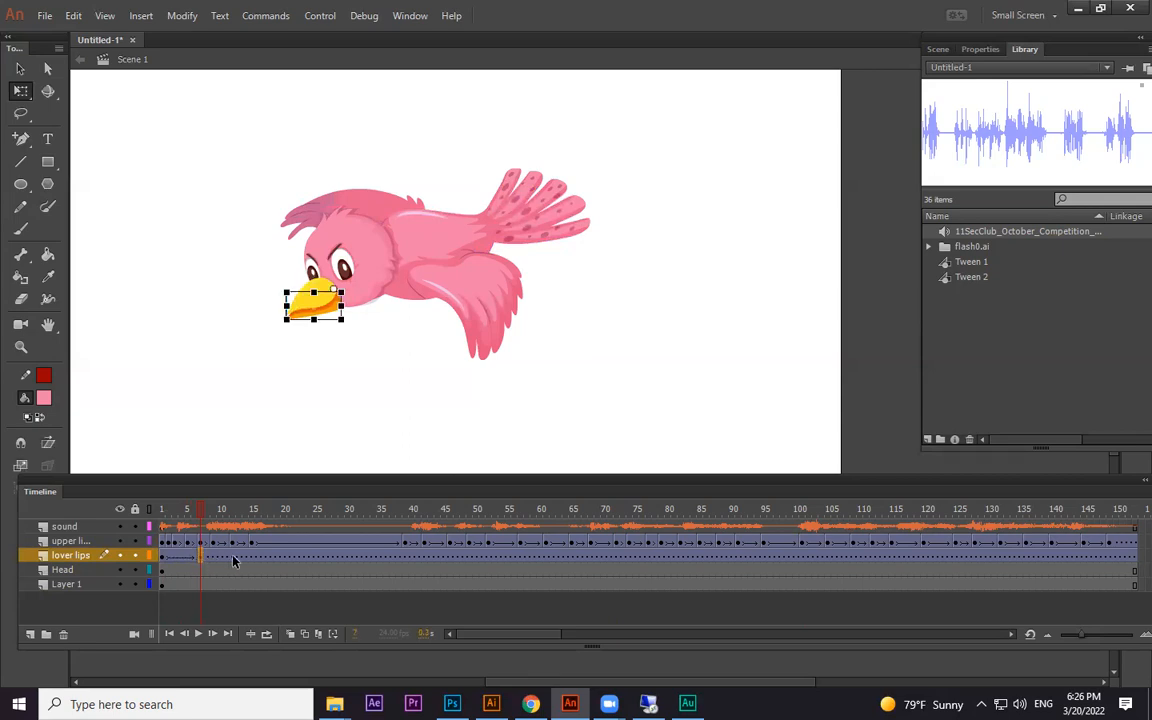
pyautogui.click(217, 557)
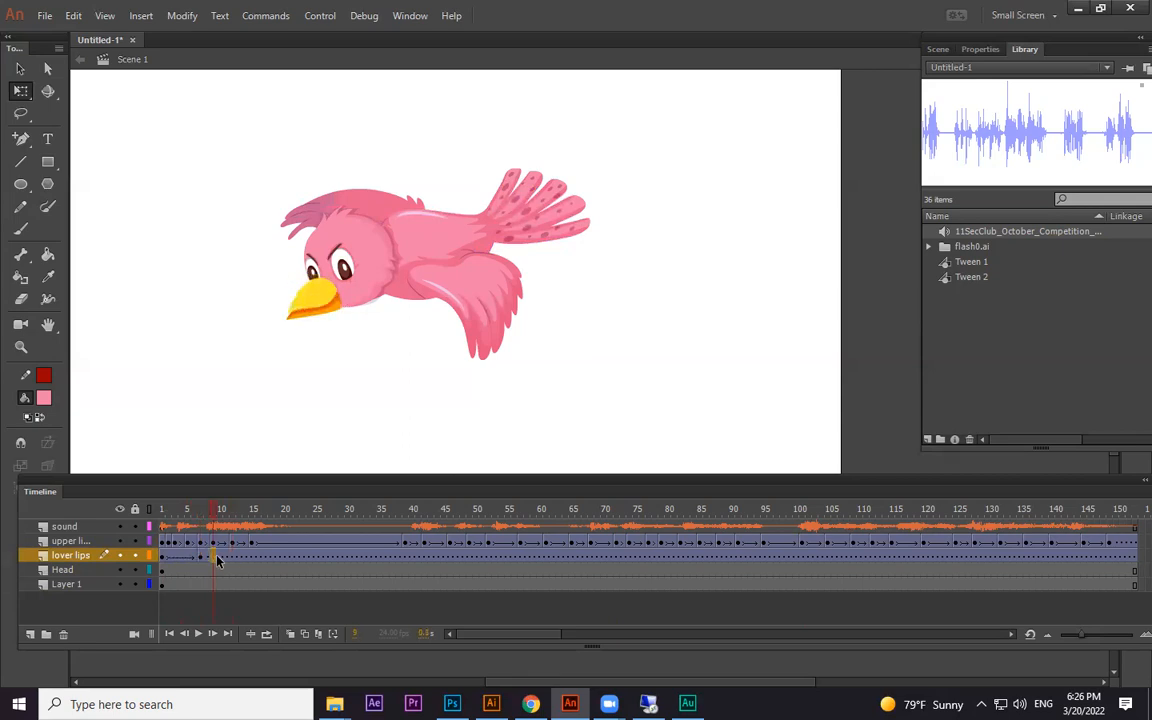
pyautogui.press('F6')
pyautogui.click(252, 557)
pyautogui.press('F6')
pyautogui.click(230, 558)
pyautogui.click(235, 561)
pyautogui.click(305, 307)
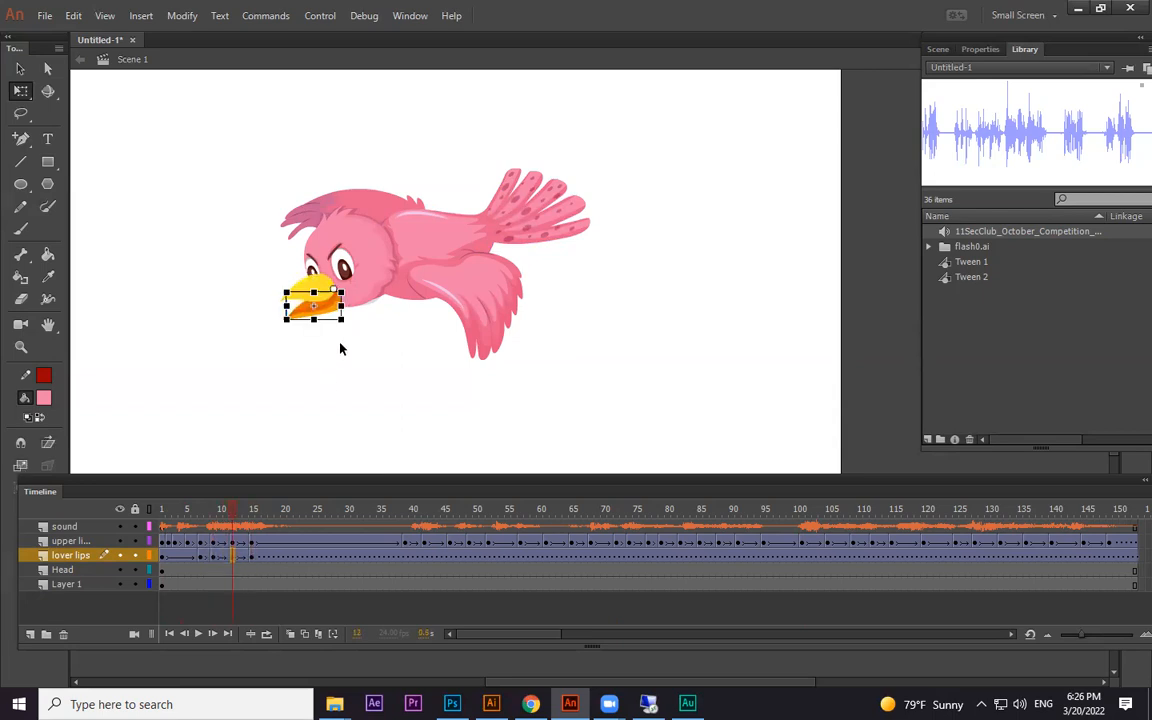
pyautogui.moveTo(342, 320); pyautogui.dragTo(354, 341)
# Add lover lips keyframes at frames 39, 42 and 46 and rotate the lower beak open on frame 42.
pyautogui.moveTo(240, 516); pyautogui.dragTo(356, 516)
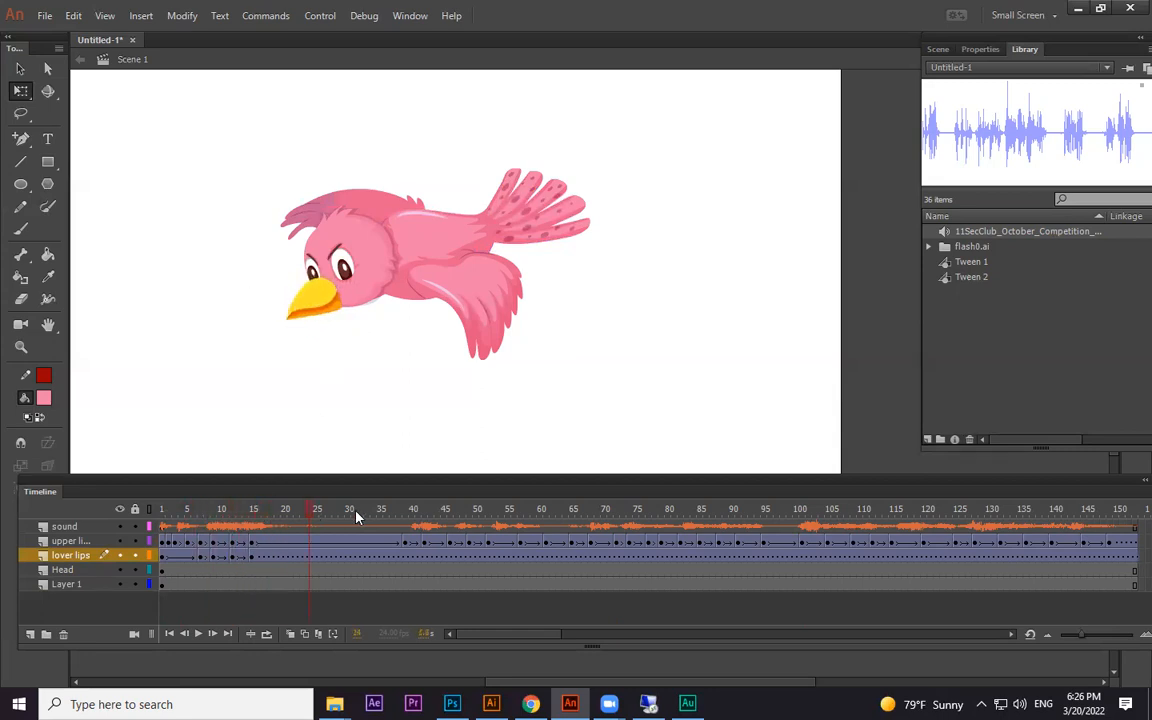
pyautogui.click(406, 557)
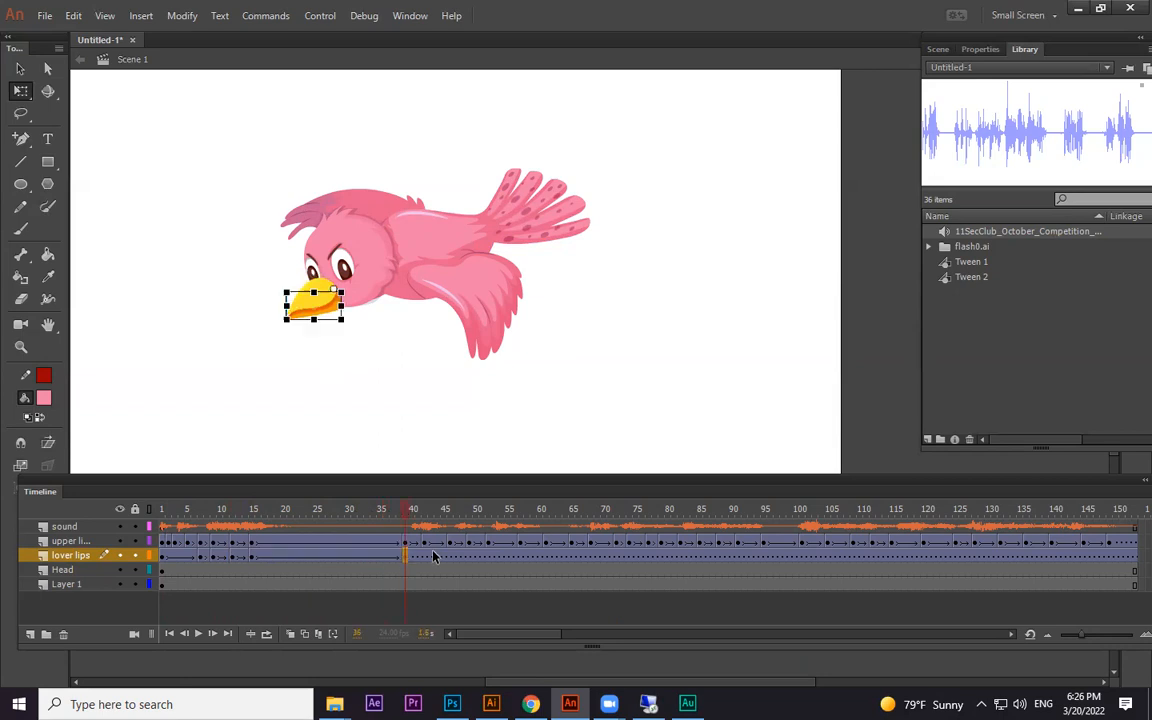
pyautogui.click(448, 556)
pyautogui.press('F6')
pyautogui.click(424, 556)
pyautogui.press('F6')
pyautogui.moveTo(352, 339); pyautogui.dragTo(356, 335)
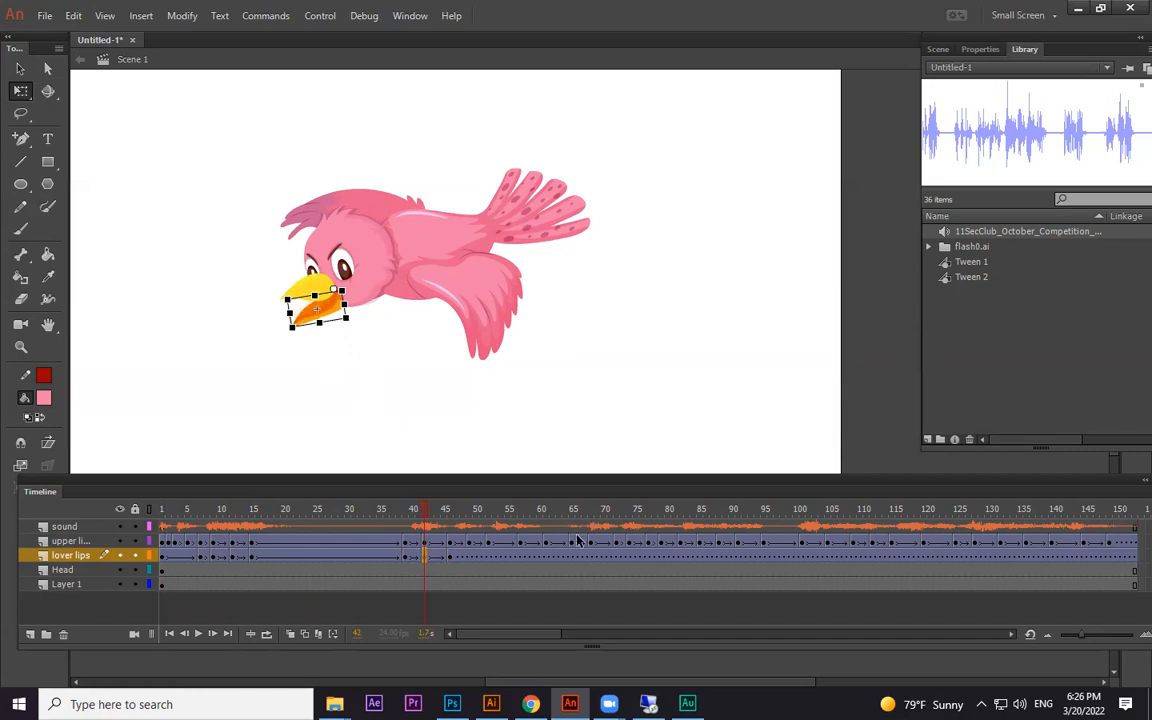
# Add lover lips keyframes at frames 49 and 52 and rotate the lower beak open on frame 49.
pyautogui.click(488, 557)
pyautogui.press('F6')
pyautogui.click(469, 555)
pyautogui.press('F6')
pyautogui.moveTo(358, 339); pyautogui.dragTo(354, 347)
# Add lover lips keyframes at frames 72, 74 and 77 and rotate the lower beak open on frame 74.
pyautogui.click(592, 558)
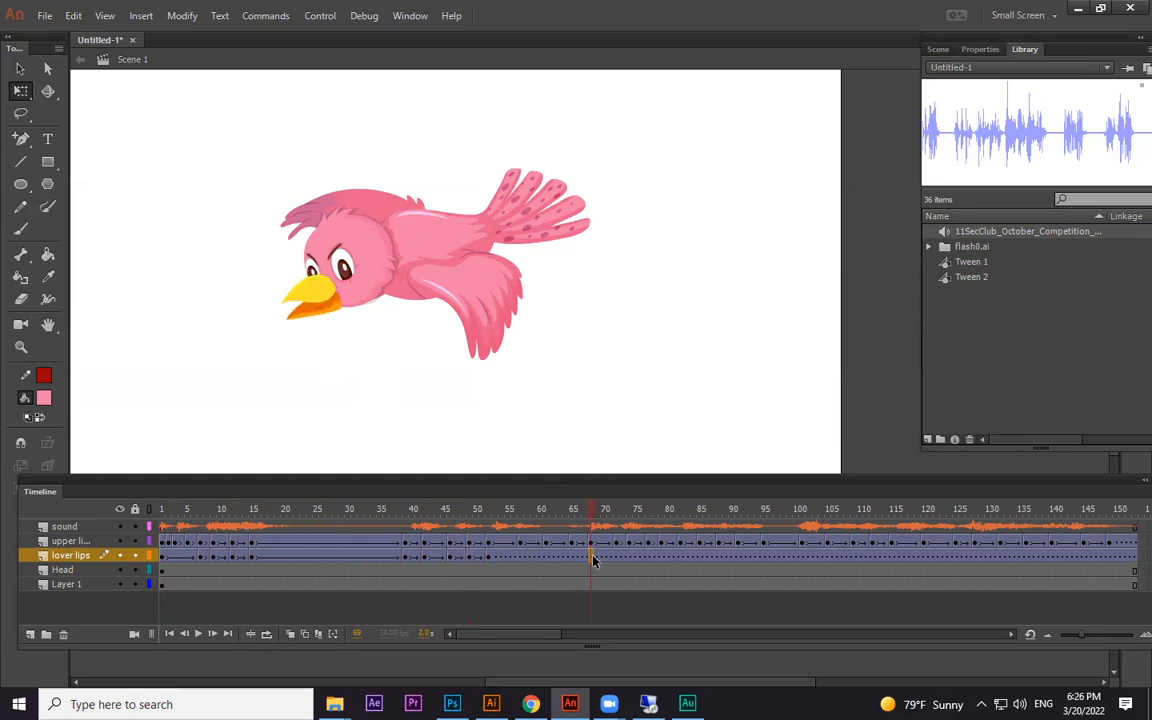
pyautogui.click(617, 557)
pyautogui.press('F6')
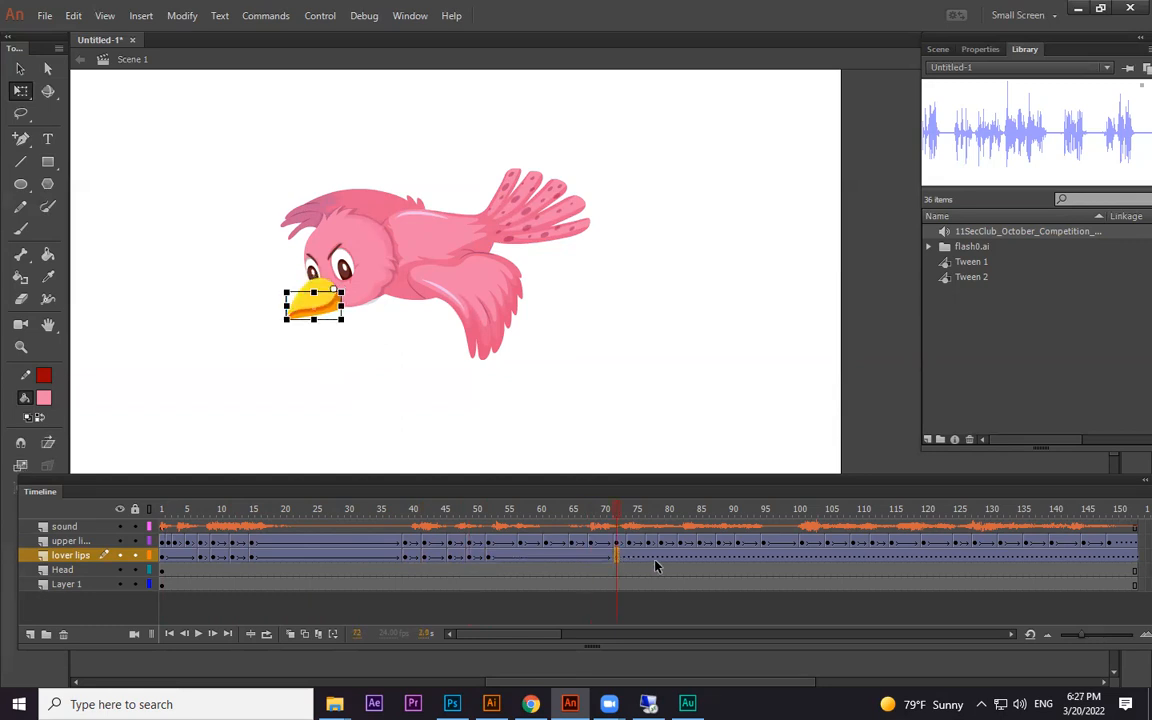
pyautogui.click(630, 557)
pyautogui.press('F6')
pyautogui.moveTo(352, 338); pyautogui.dragTo(357, 334)
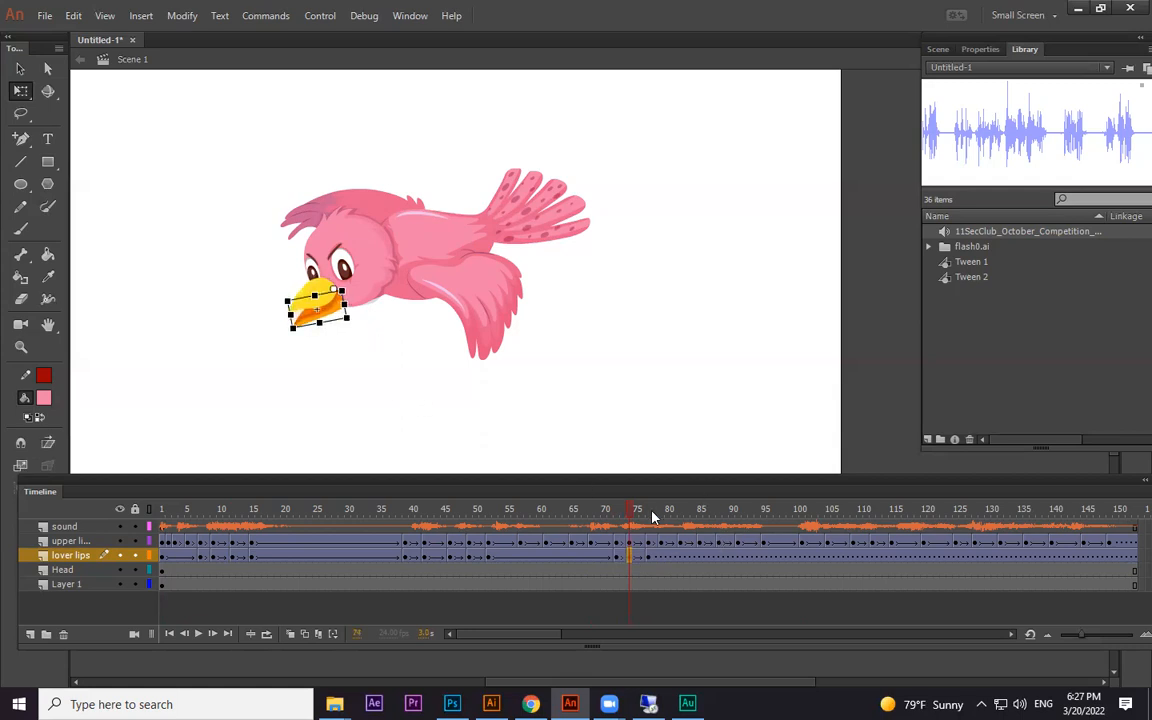
# Add lover lips keyframes at frames 88, 91 and 95 and rotate the lower beak open on frame 91.
pyautogui.moveTo(646, 517); pyautogui.dragTo(722, 523)
pyautogui.click(719, 556)
pyautogui.click(764, 556)
pyautogui.press('F6')
pyautogui.click(739, 556)
pyautogui.press('F6')
pyautogui.moveTo(352, 338); pyautogui.dragTo(362, 332)
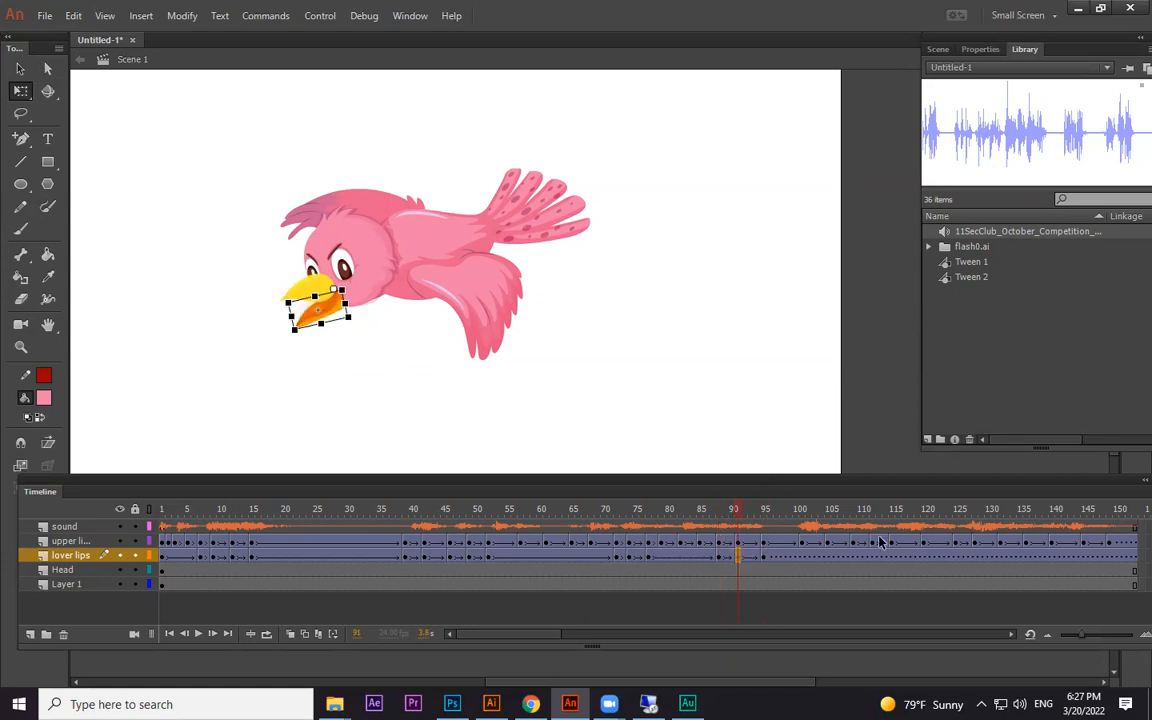
# Add lover lips keyframes at frames 116, 120 and 125 and rotate the lower beak open on frame 120.
pyautogui.moveTo(803, 516); pyautogui.dragTo(891, 527)
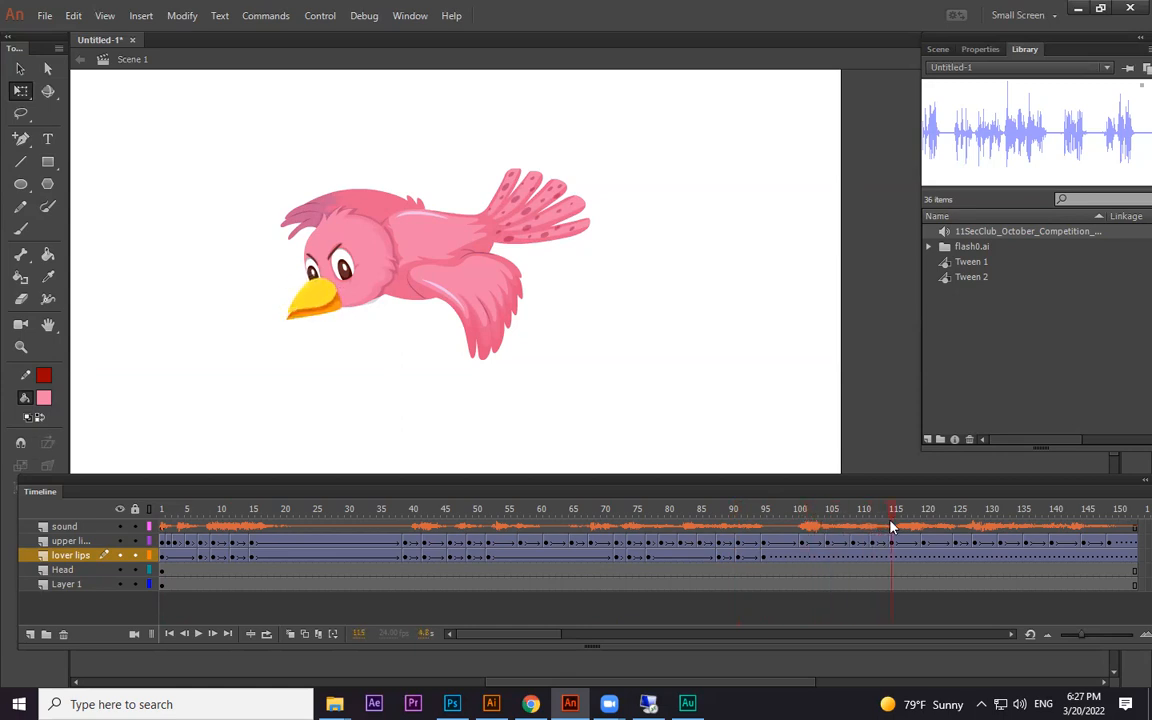
pyautogui.click(896, 557)
pyautogui.press('F6')
pyautogui.click(930, 557)
pyautogui.click(926, 557)
pyautogui.press('F6')
pyautogui.moveTo(347, 324); pyautogui.dragTo(357, 334)
# Add lover lips keyframes at frames 128 and 132 and rotate the lower beak open on frame 128.
pyautogui.moveTo(912, 512); pyautogui.dragTo(971, 512)
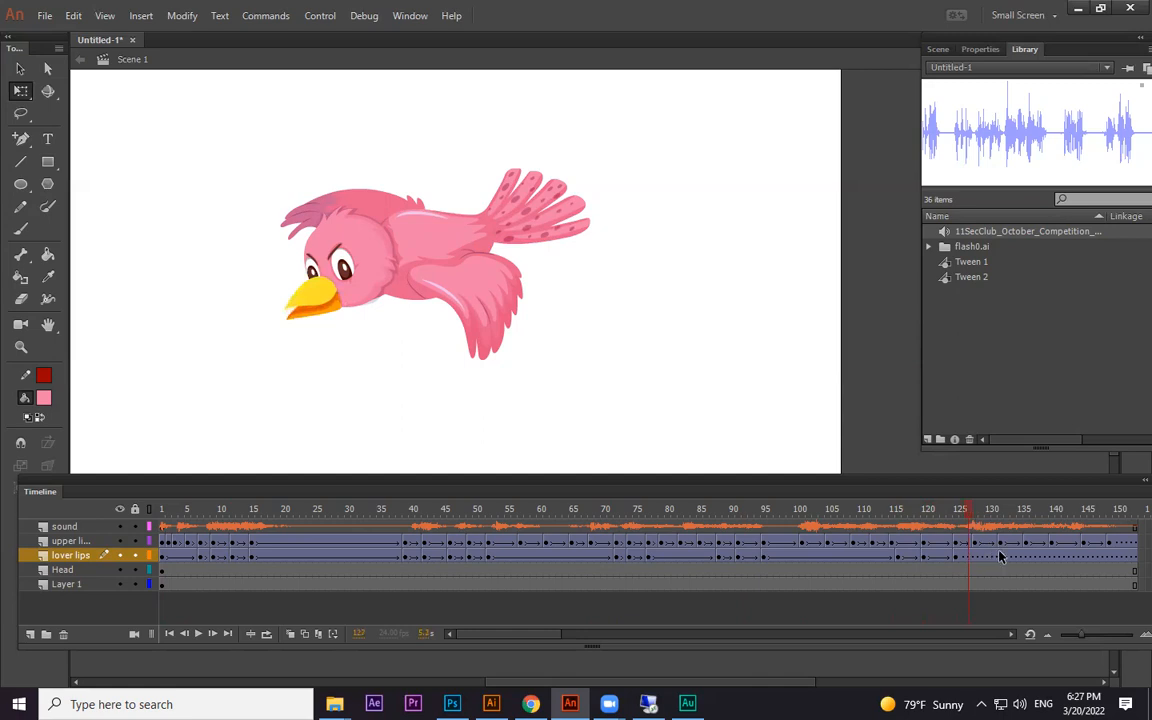
pyautogui.click(976, 556)
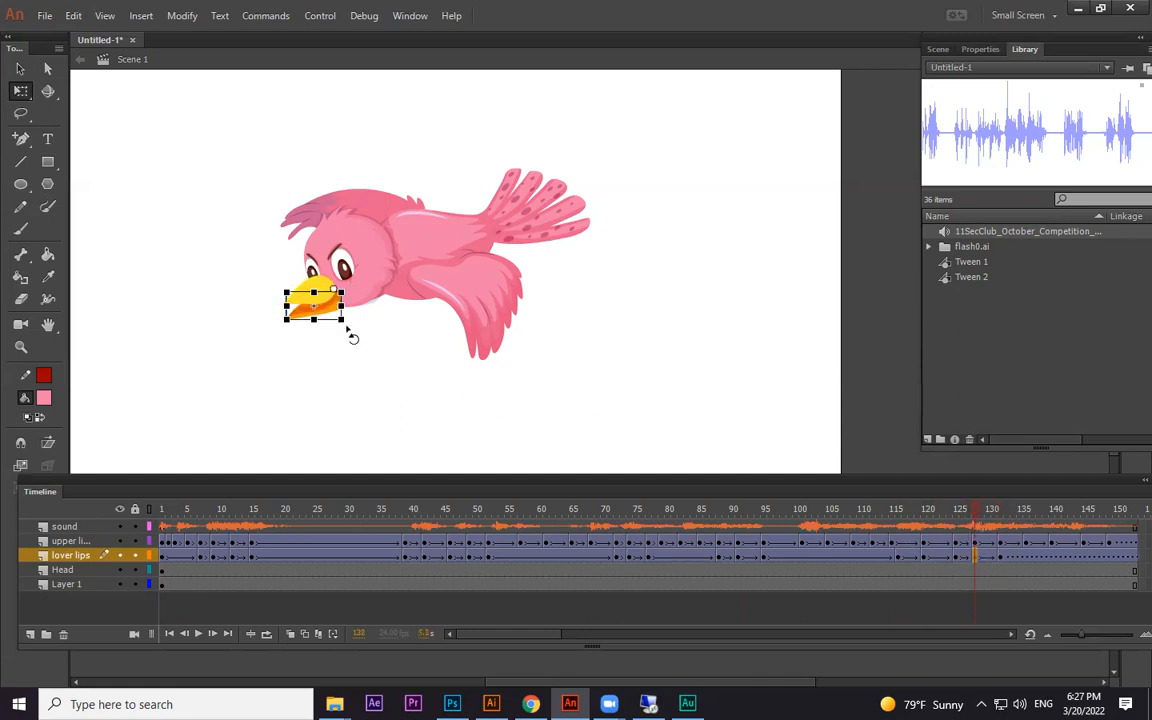
pyautogui.moveTo(352, 338); pyautogui.dragTo(358, 332)
# Add lover lips keyframes at frames 136, 140, 145 and 149, rotating the lower beak open on frames 136 and 145.
pyautogui.click(1052, 511)
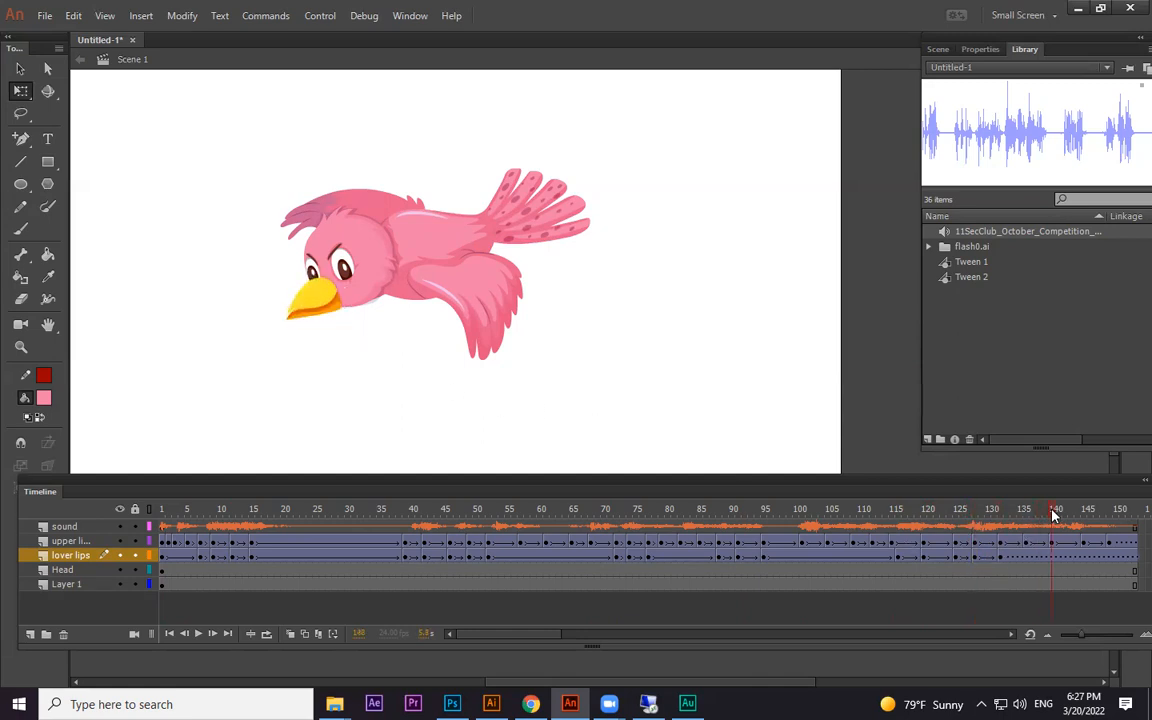
pyautogui.click(1052, 558)
pyautogui.click(1028, 556)
pyautogui.moveTo(355, 342); pyautogui.dragTo(362, 334)
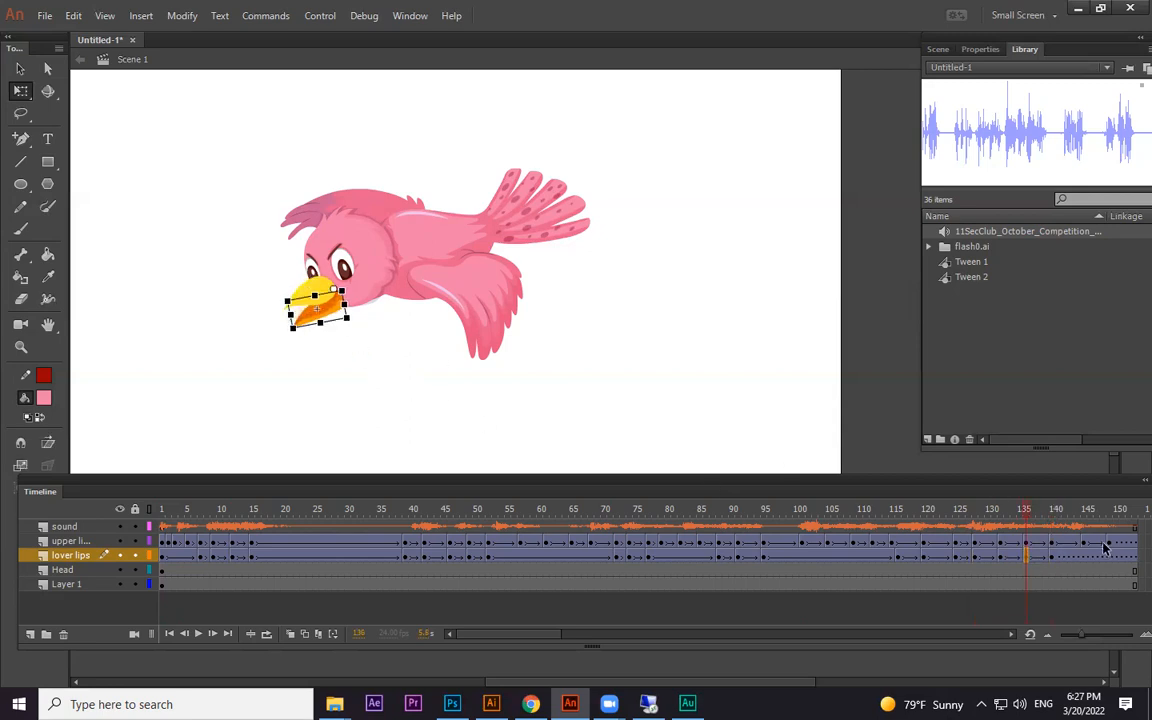
pyautogui.click(1087, 556)
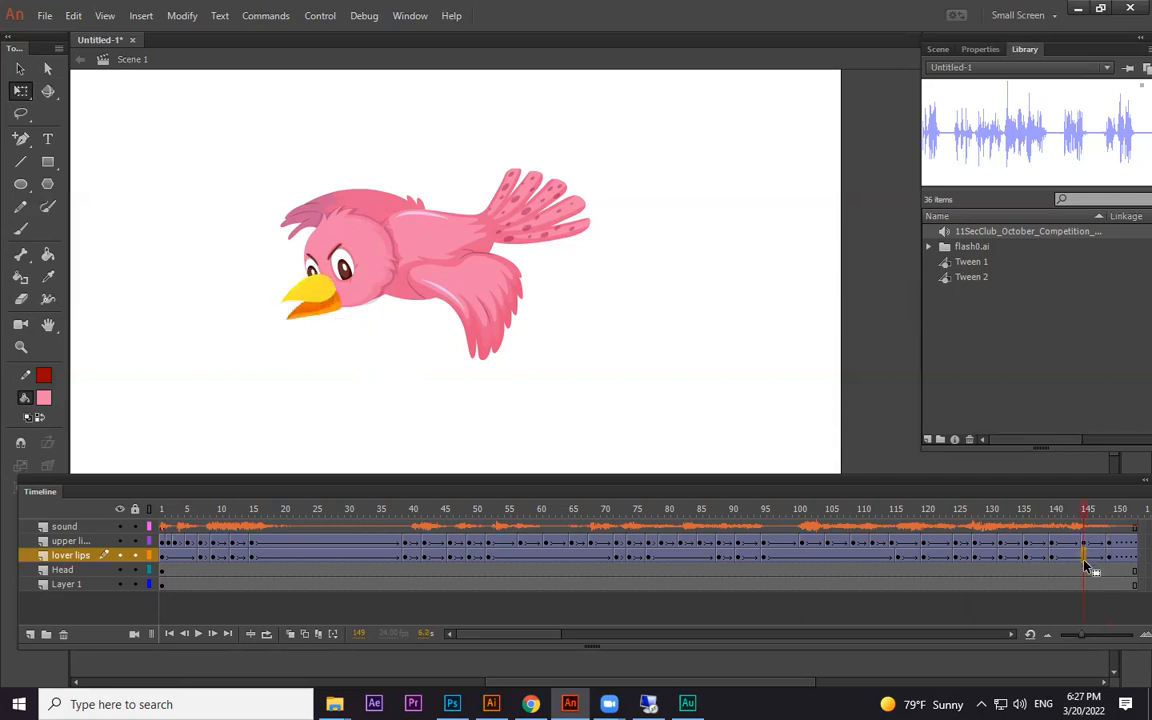
pyautogui.moveTo(355, 342); pyautogui.dragTo(357, 339)
# Play the whole lip-sync animation from frame 1 to review it against the sound, and return to the first frame.
pyautogui.click(1128, 512)
pyautogui.moveTo(1128, 512); pyautogui.dragTo(2, 533)
pyautogui.press('Return')
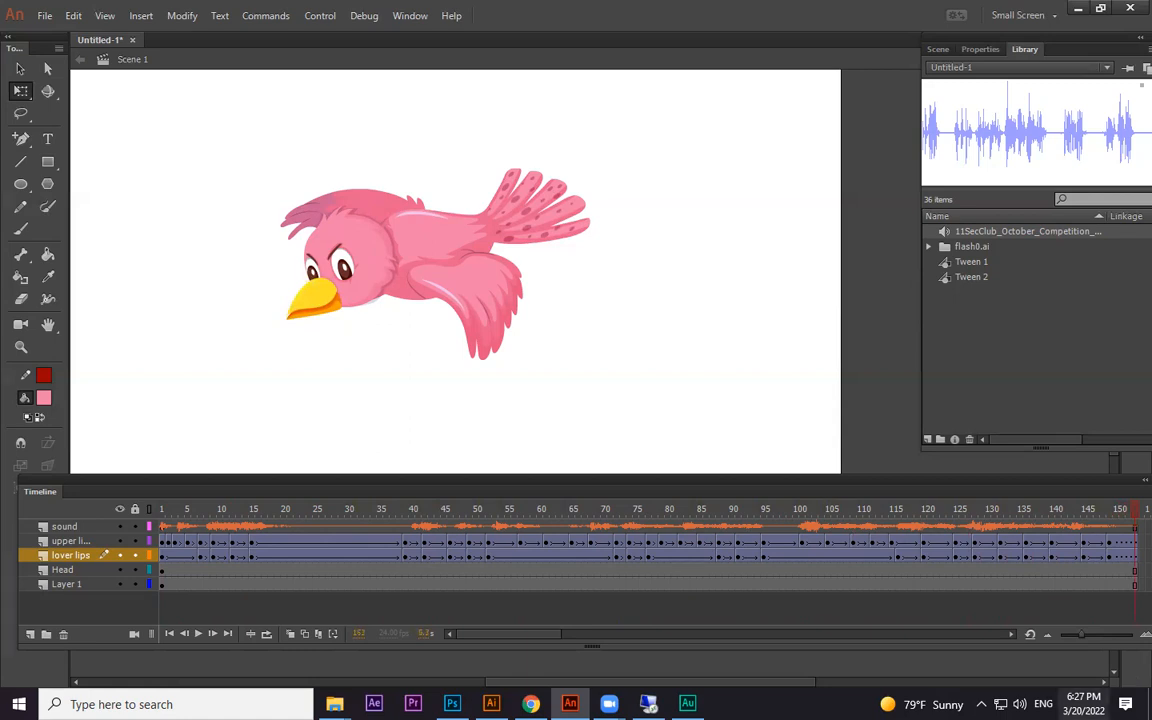
pyautogui.click(161, 512)
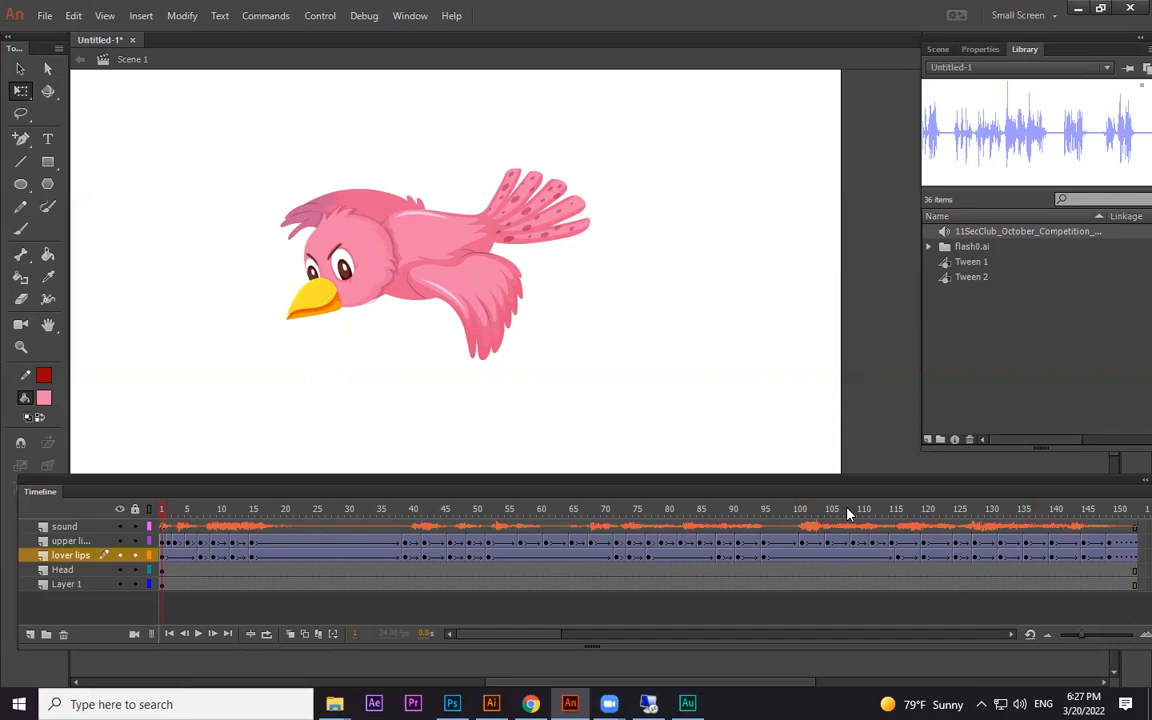
# Try to cut all frames of the sound, upper lips and lover lips layers, from frame 1 to frame 153.
pyautogui.moveTo(169, 479); pyautogui.dragTo(152, 489)
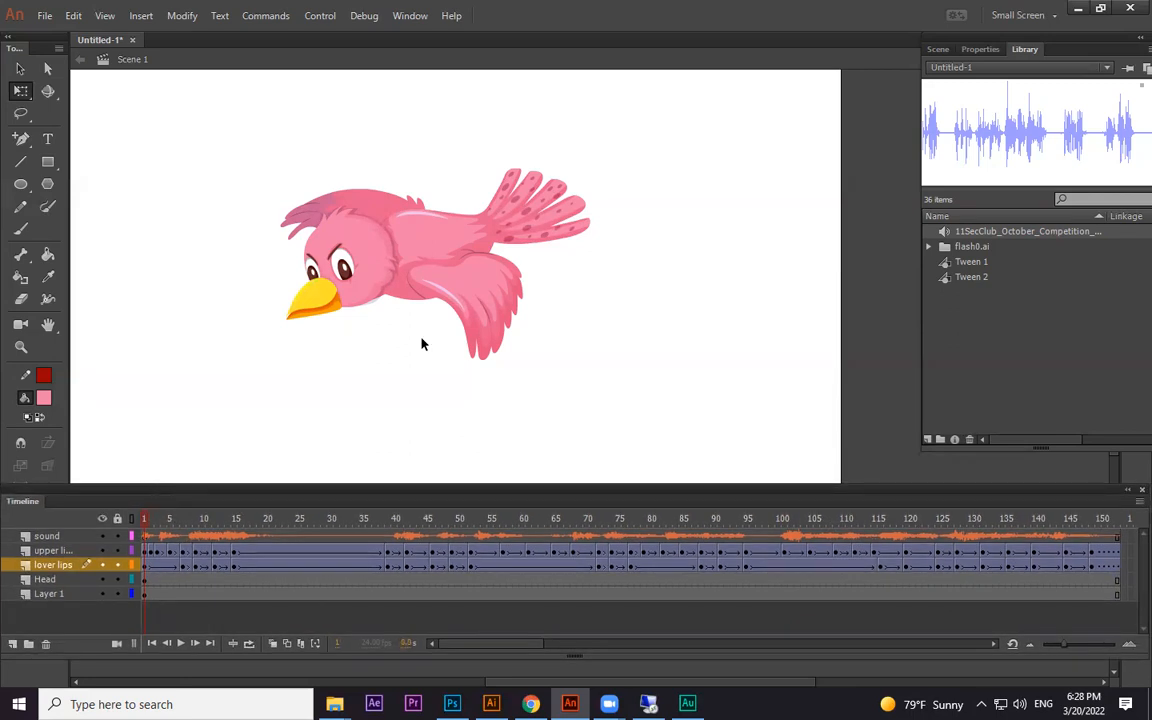
pyautogui.hotkey('ctrl', '-')
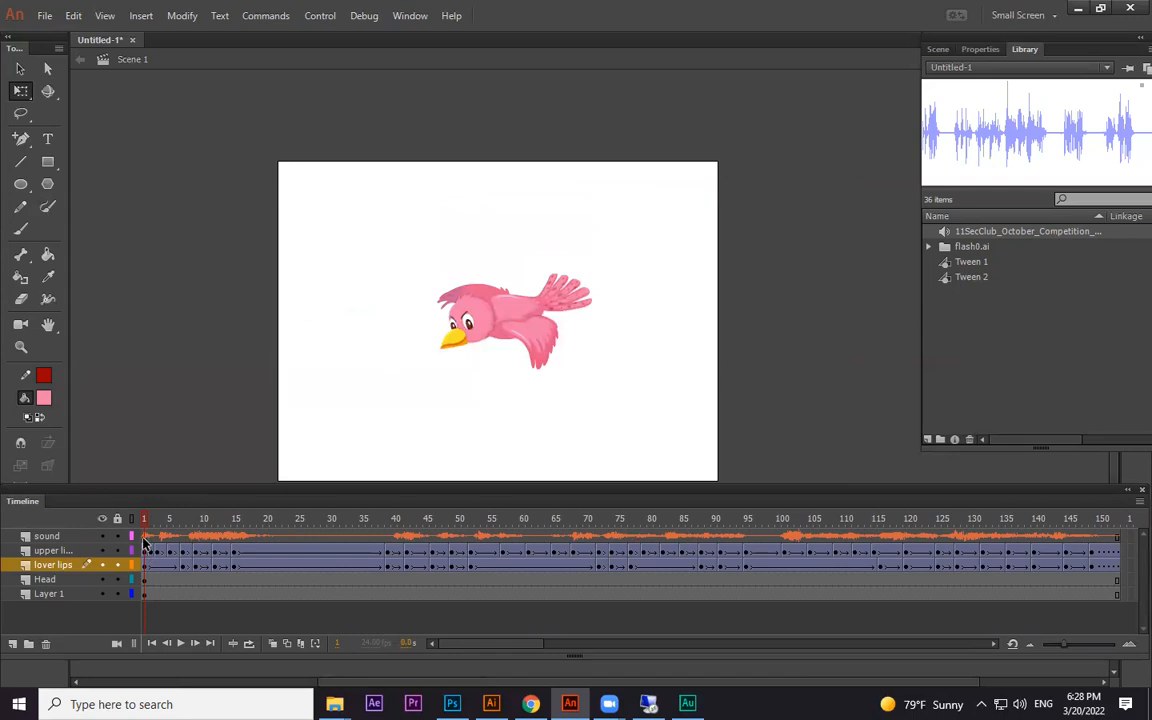
pyautogui.click(60, 536)
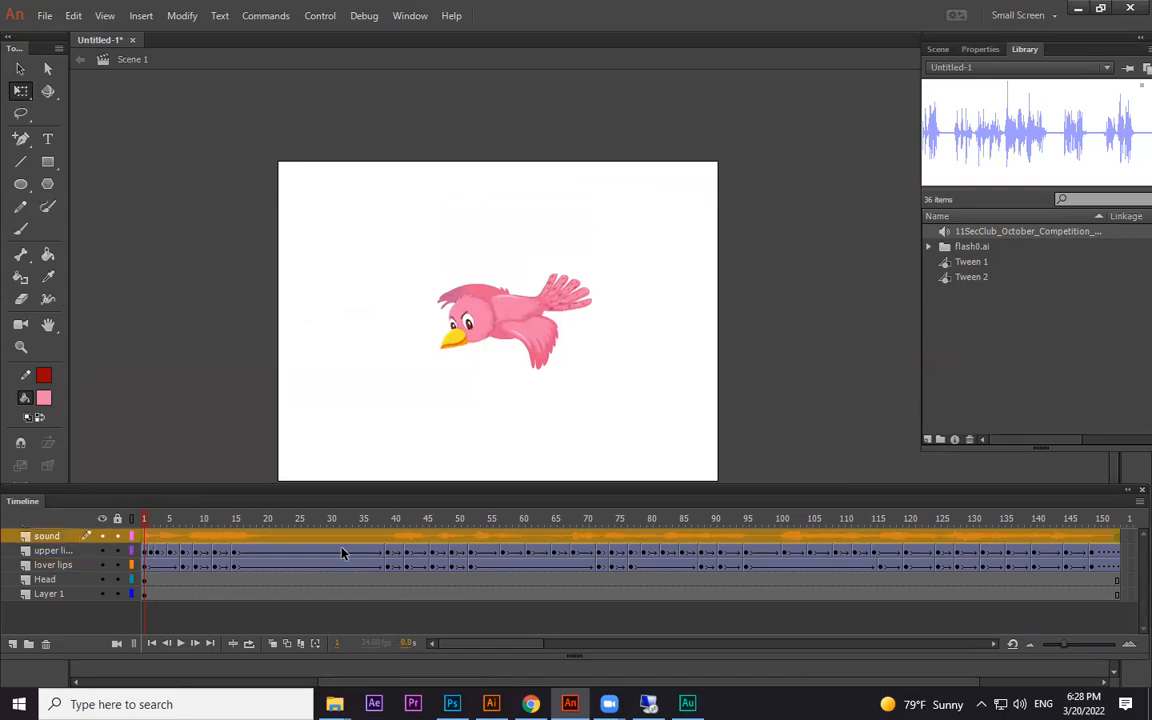
pyautogui.keyDown('shift'); pyautogui.click(1117, 568); pyautogui.keyUp('shift')
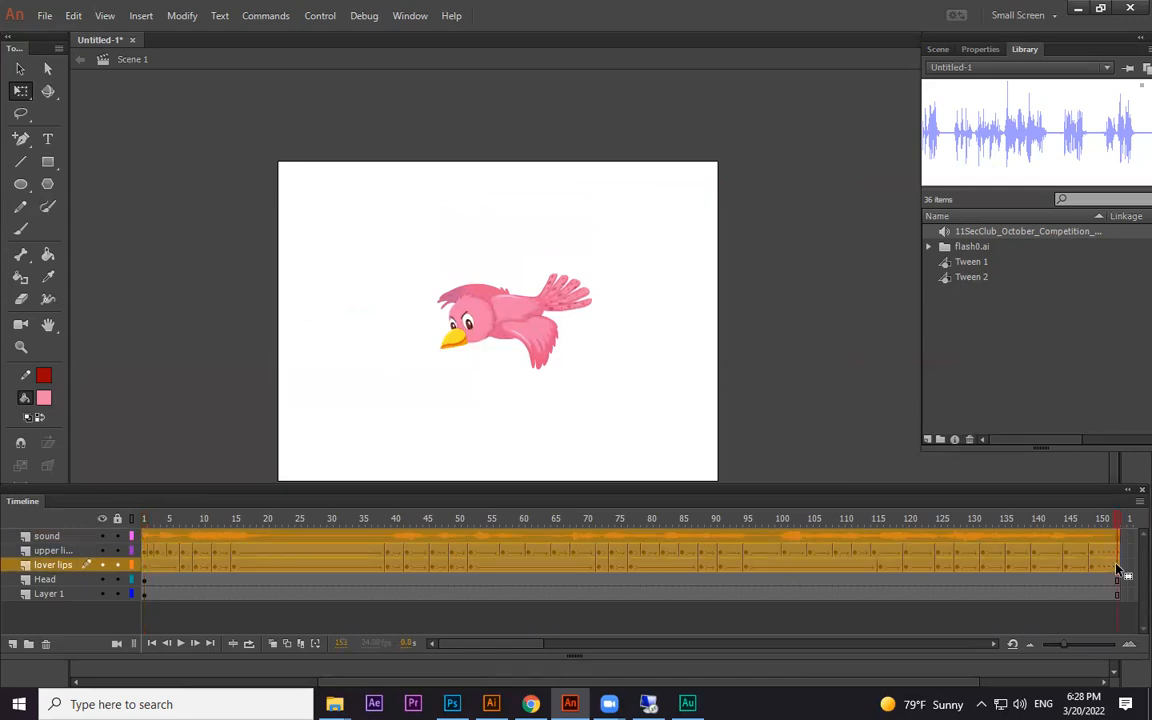
pyautogui.moveTo(1114, 520); pyautogui.dragTo(1127, 521)
pyautogui.click(925, 569)
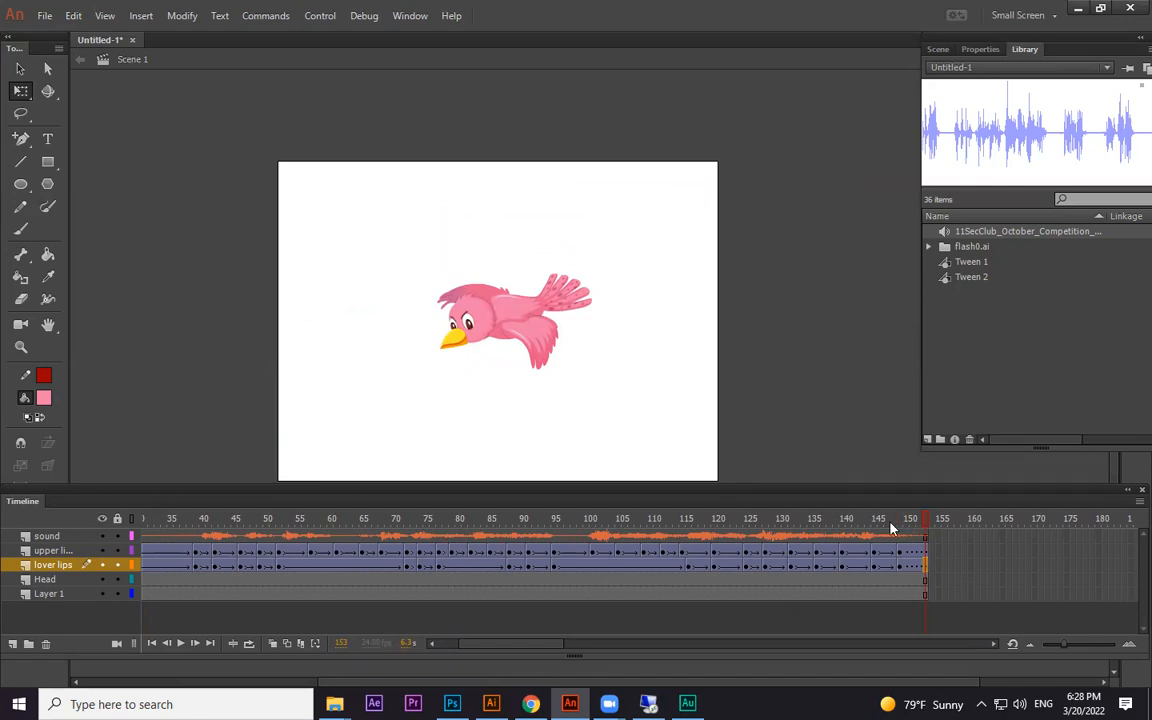
pyautogui.moveTo(890, 526); pyautogui.dragTo(707, 607)
pyautogui.moveTo(990, 569); pyautogui.dragTo(983, 567)
pyautogui.moveTo(640, 524); pyautogui.dragTo(1, 508)
pyautogui.rightClick(171, 541)
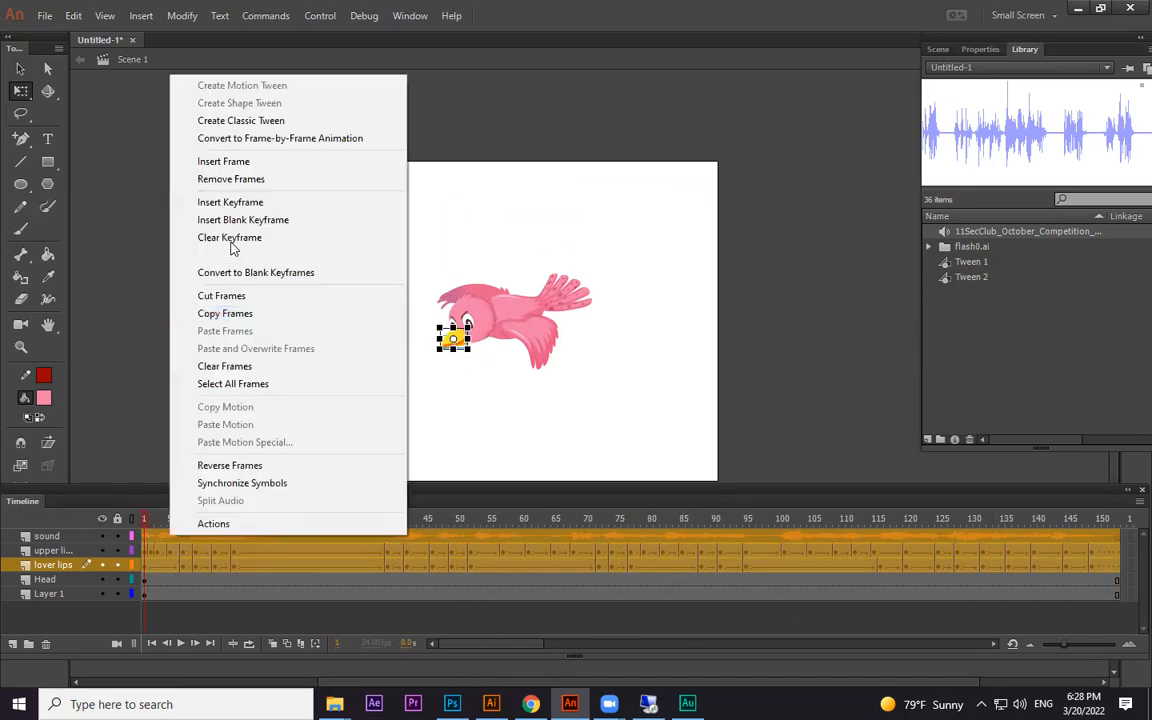
pyautogui.click(239, 297)
# Undo the cut of the sound and lips frames.
pyautogui.hotkey('ctrl', '=')
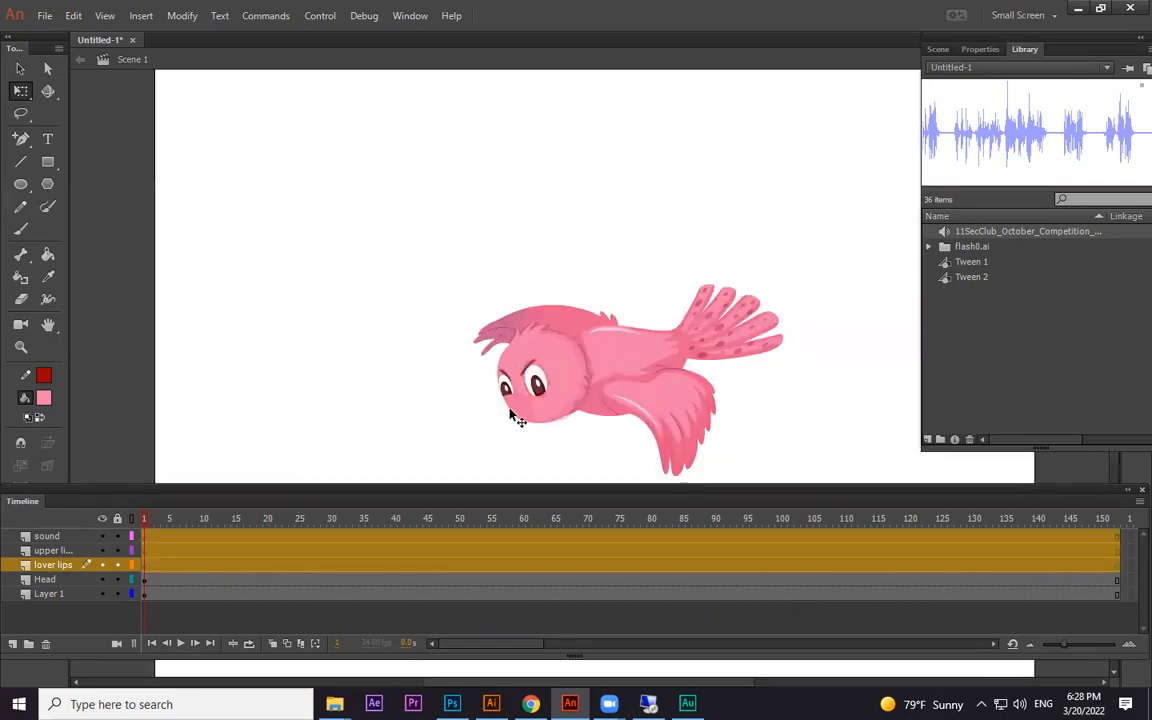
pyautogui.click(345, 347)
pyautogui.moveTo(365, 340); pyautogui.dragTo(372, 294)
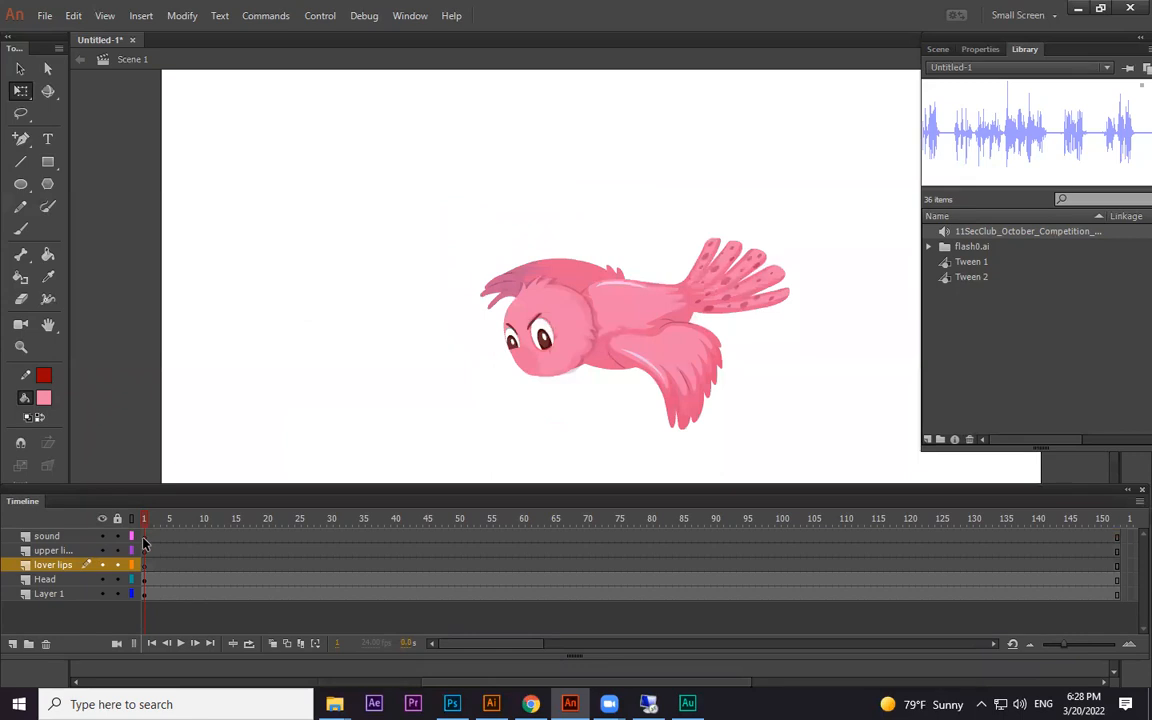
pyautogui.click(143, 538)
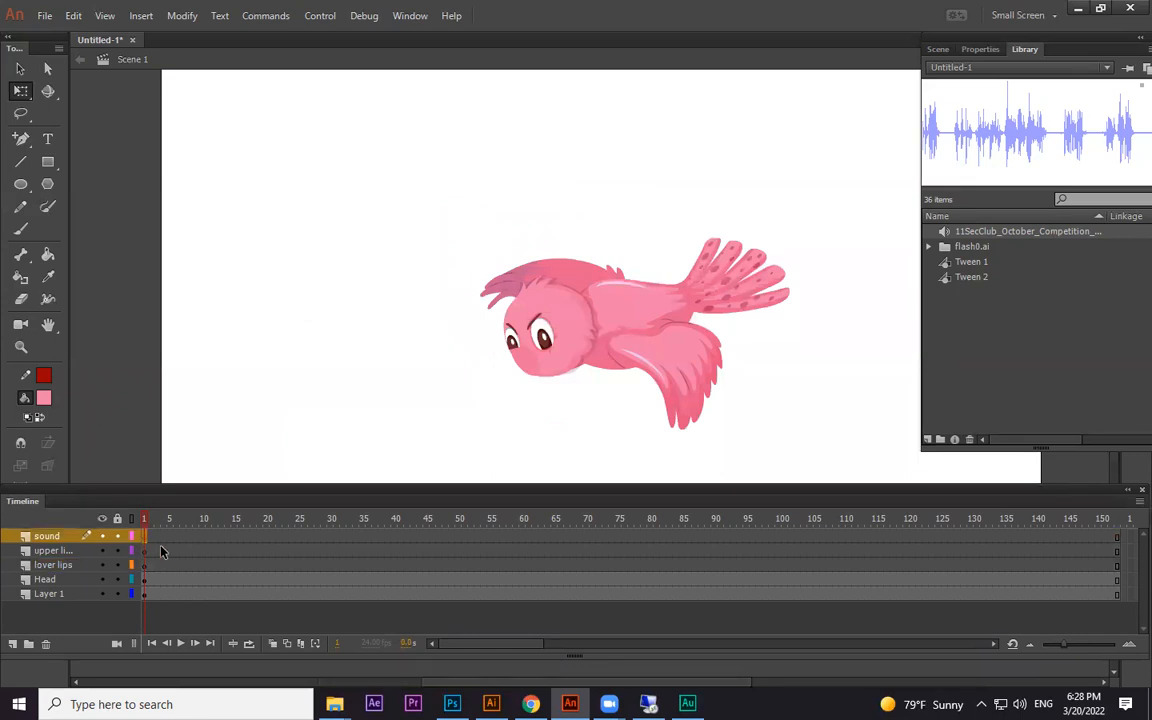
pyautogui.hotkey('ctrl', 'z')
pyautogui.hotkey('ctrl', 'z')
pyautogui.click(248, 401)
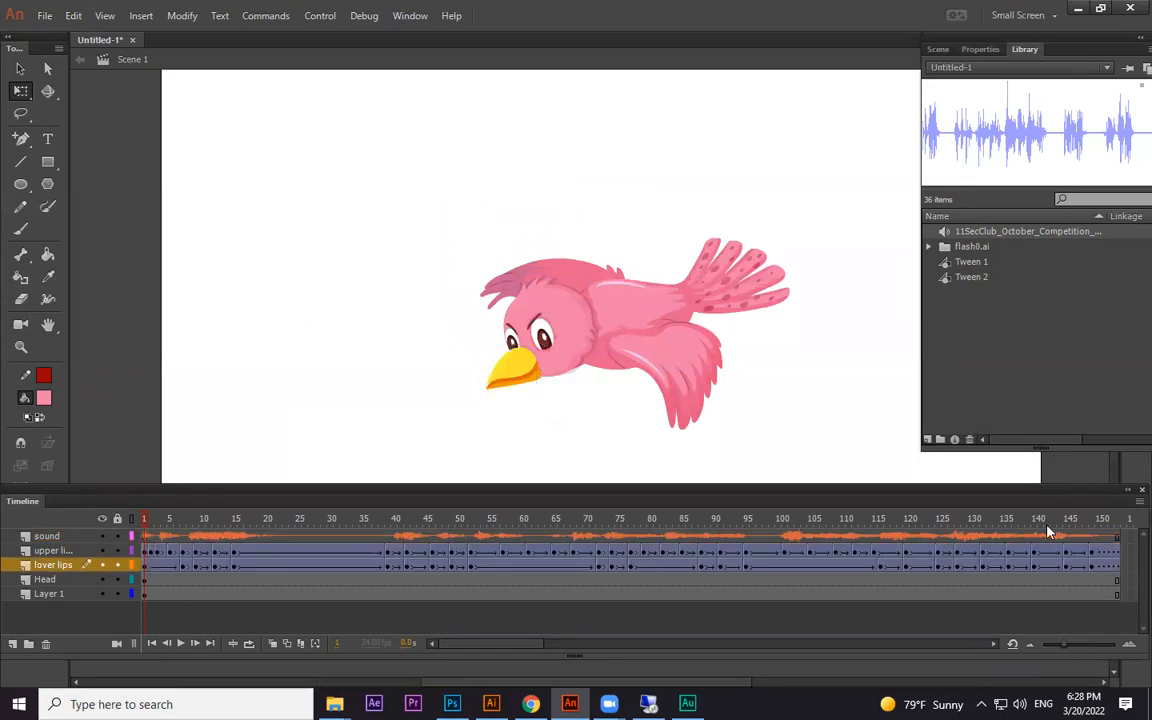
# Cut all frames of the upper lips and lover lips layers, leaving out the sound layer.
pyautogui.click(1105, 535)
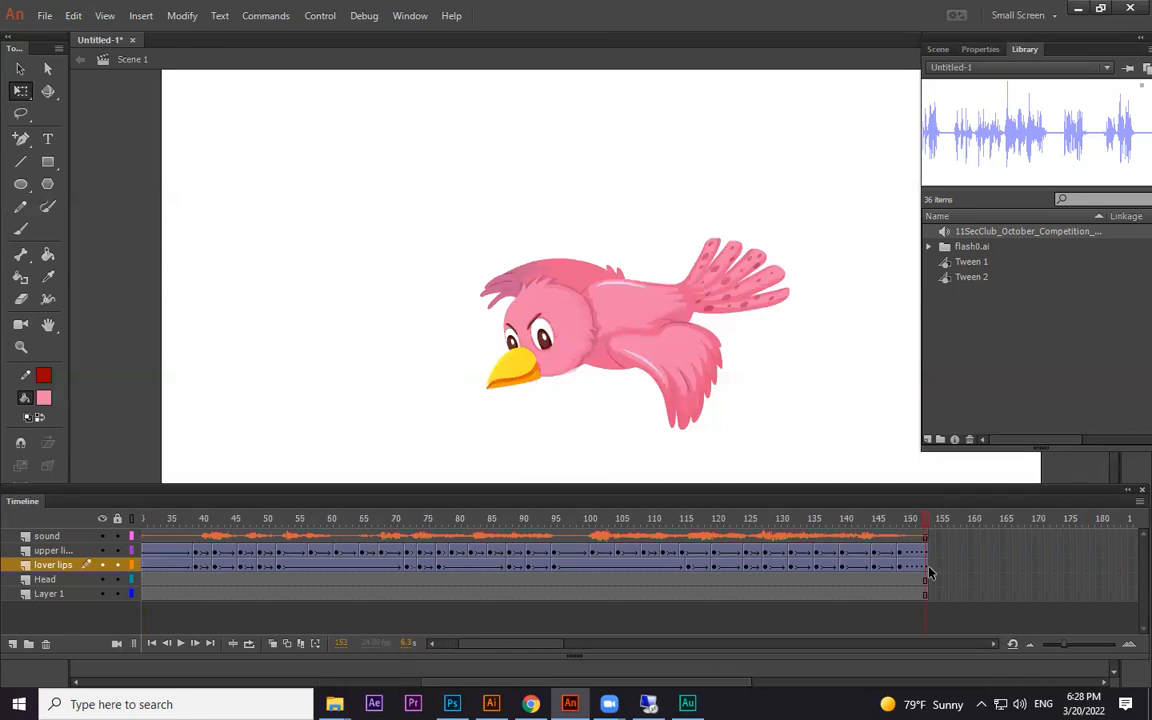
pyautogui.moveTo(900, 568); pyautogui.dragTo(120, 532)
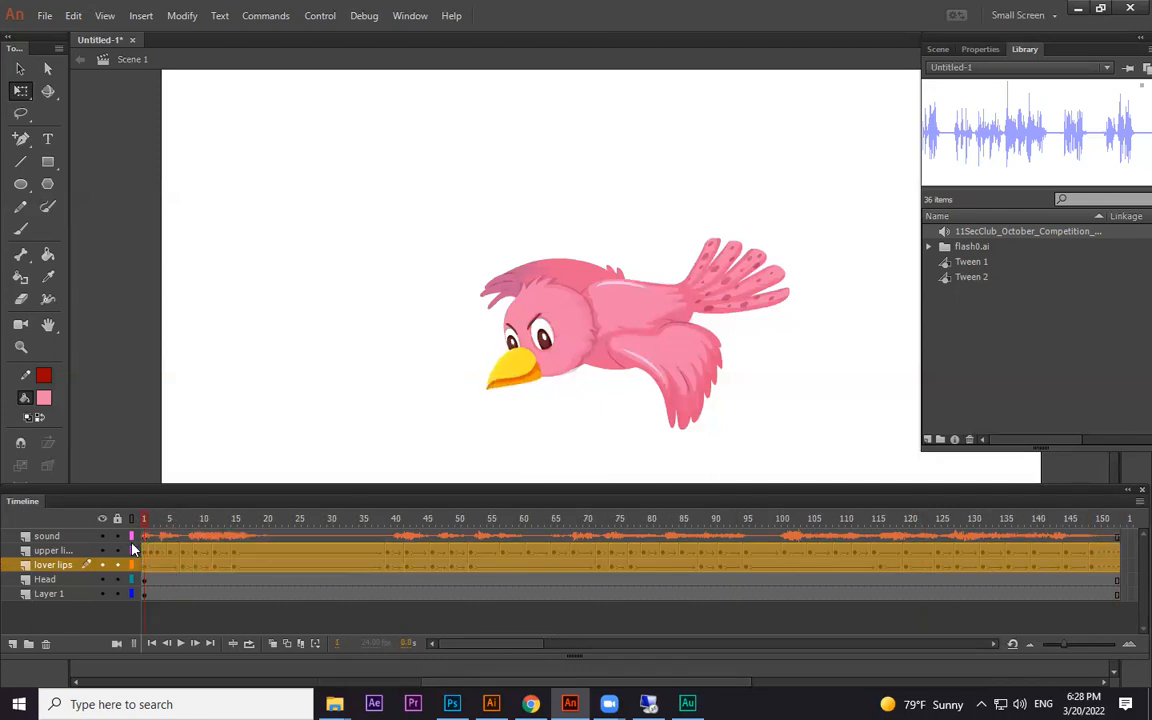
pyautogui.rightClick(177, 562)
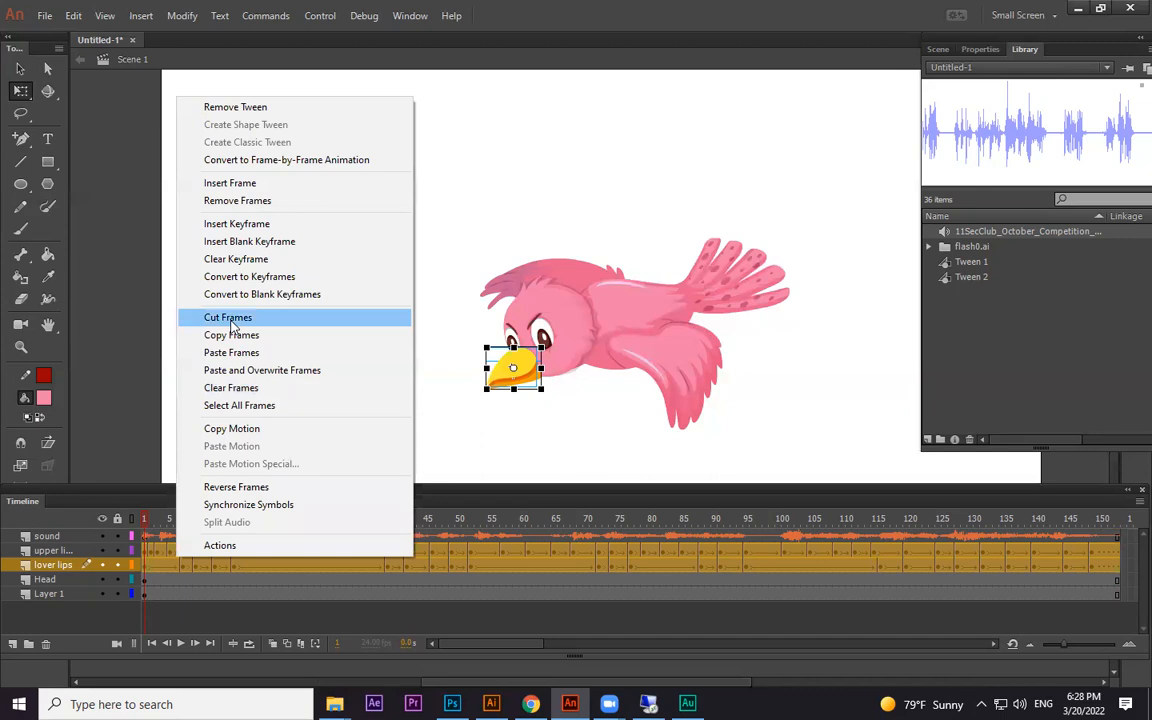
pyautogui.click(231, 318)
# Delete the emptied upper lips layer and rename the lover lips layer to lips.
pyautogui.click(142, 550)
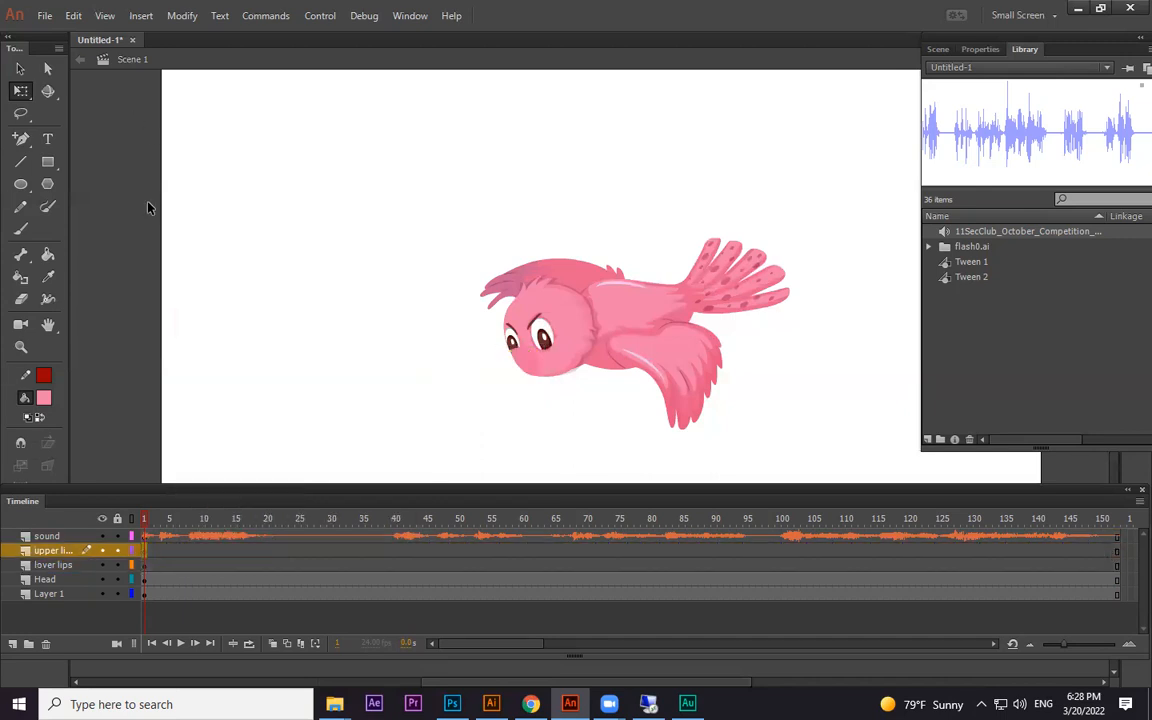
pyautogui.click(46, 645)
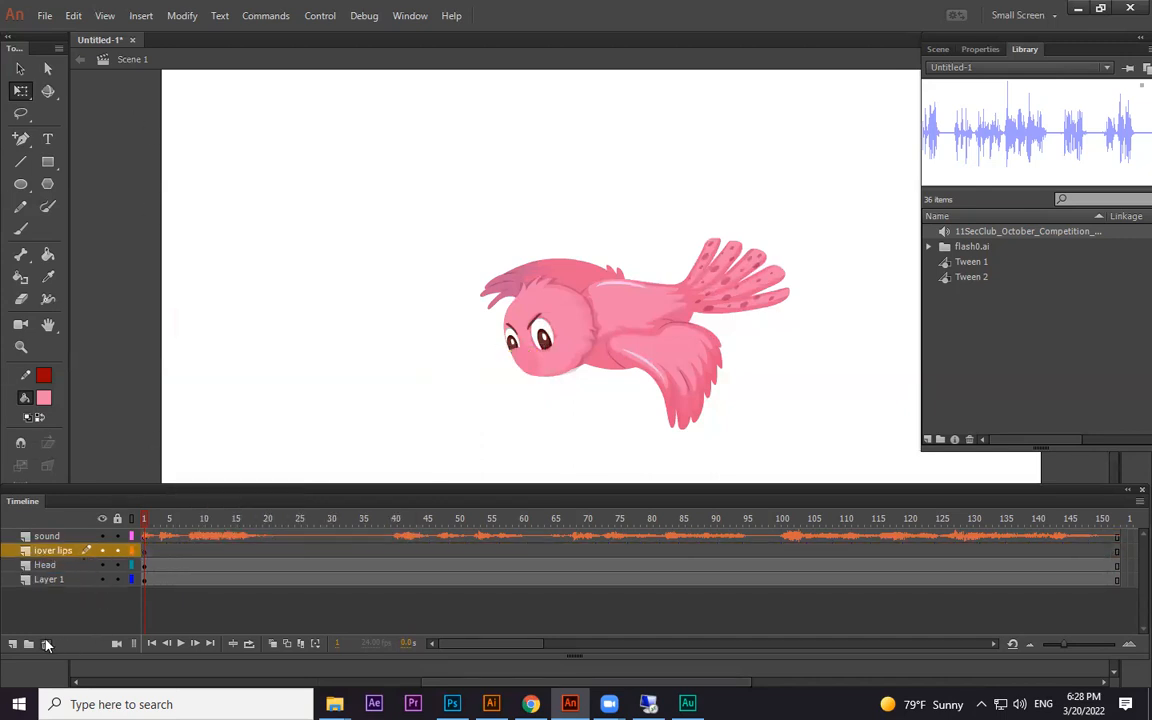
pyautogui.click(60, 553)
pyautogui.doubleClick(58, 551)
pyautogui.moveTo(58, 551); pyautogui.dragTo(3, 550)
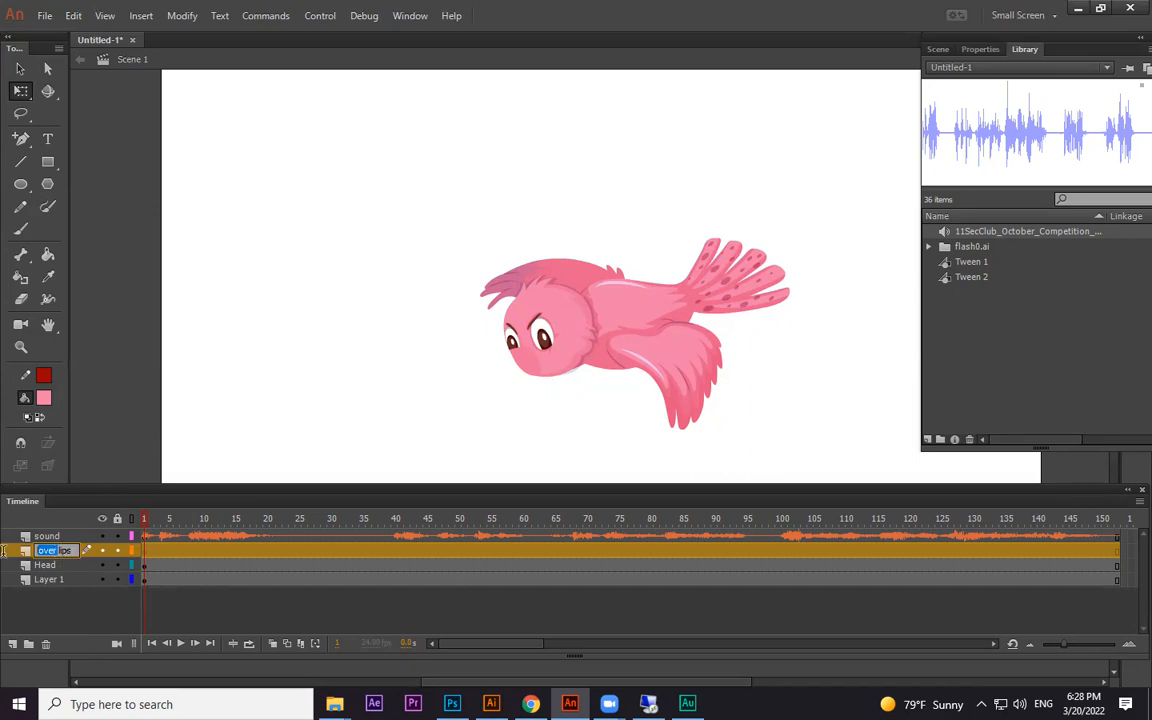
pyautogui.press('BackSpace')
pyautogui.press('Return')
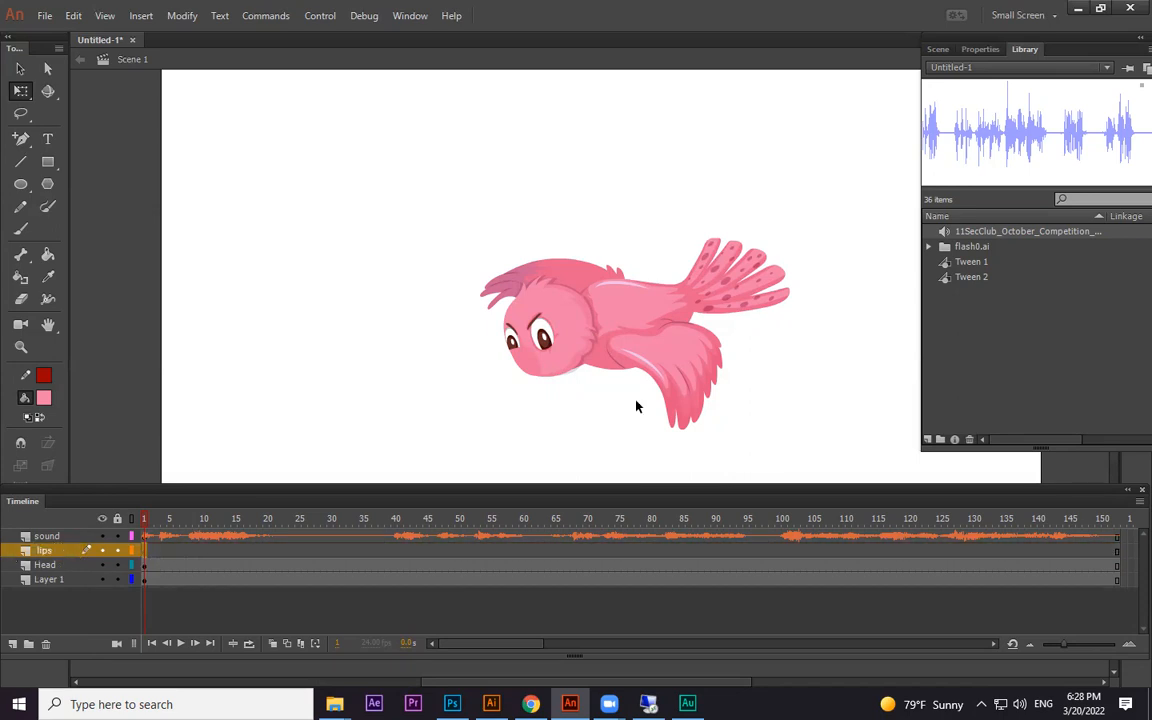
# Create a graphic symbol named lips and paste the cut upper and lover lips frames into its first frame.
pyautogui.click(179, 19)
pyautogui.moveTo(136, 17)
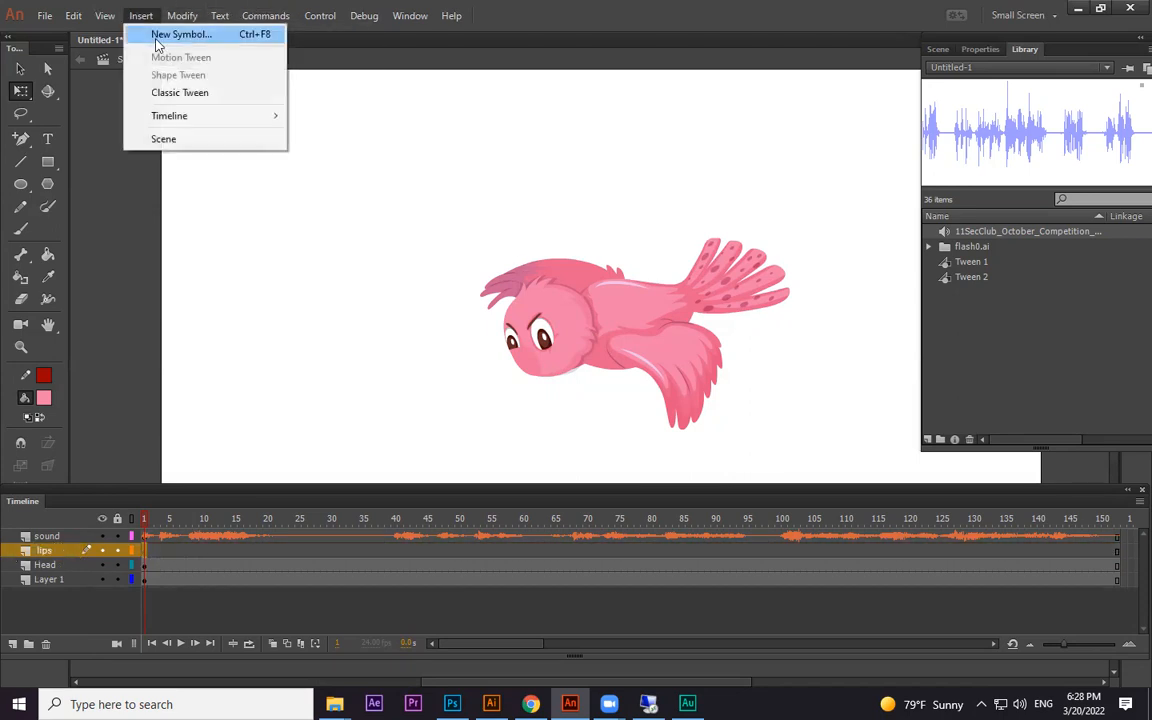
pyautogui.click(153, 37)
pyautogui.write('lips')
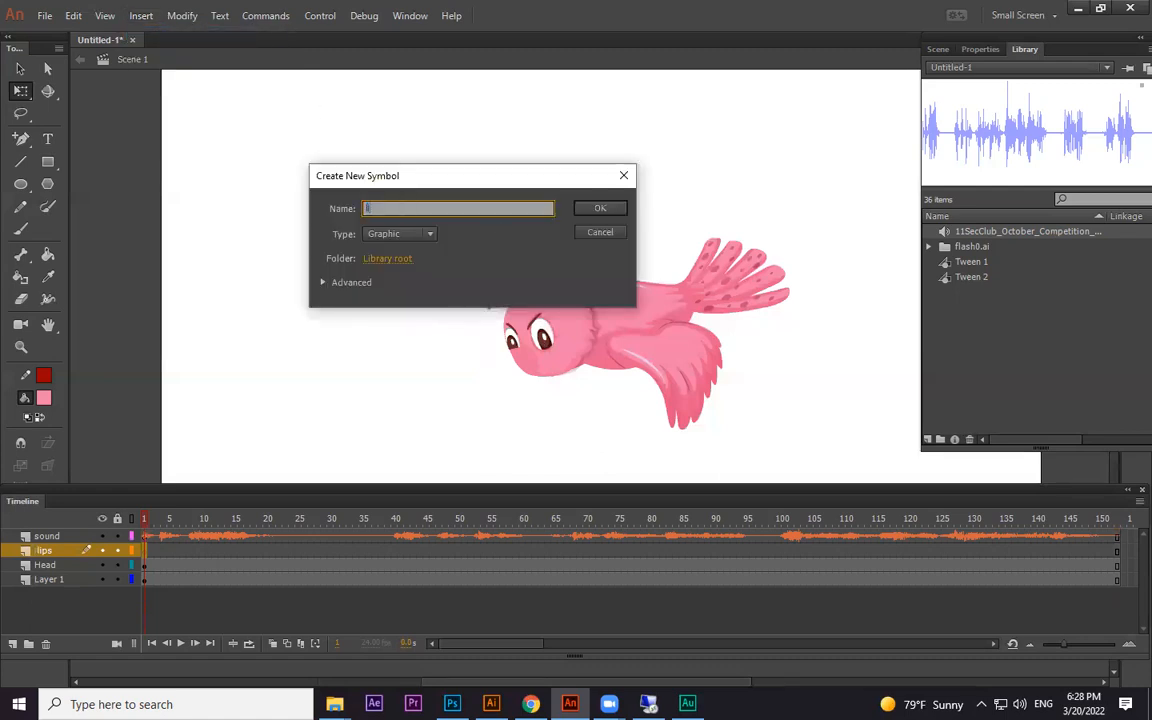
pyautogui.click(610, 210)
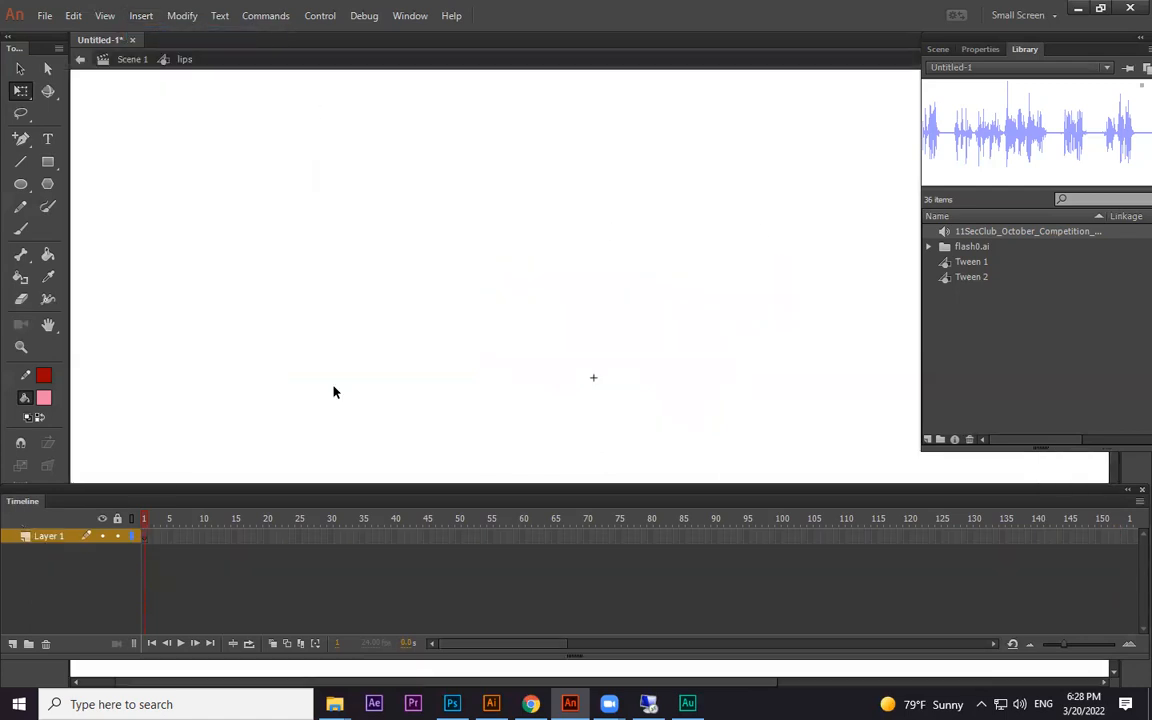
pyautogui.rightClick(146, 541)
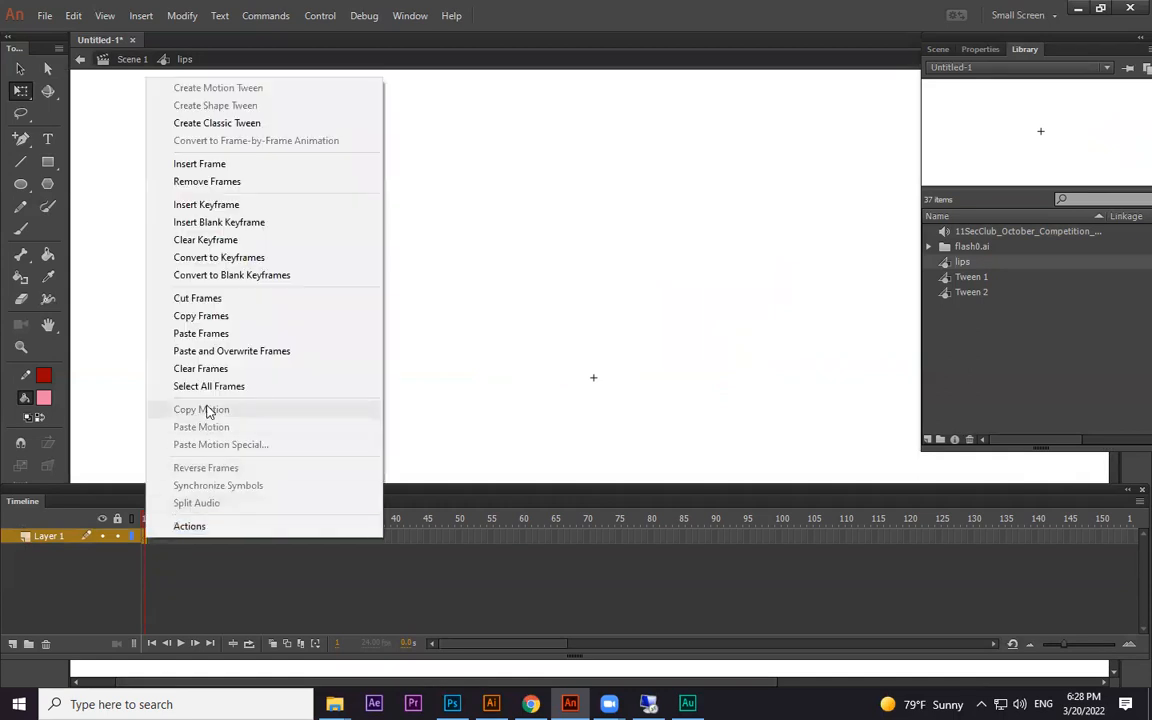
pyautogui.click(207, 334)
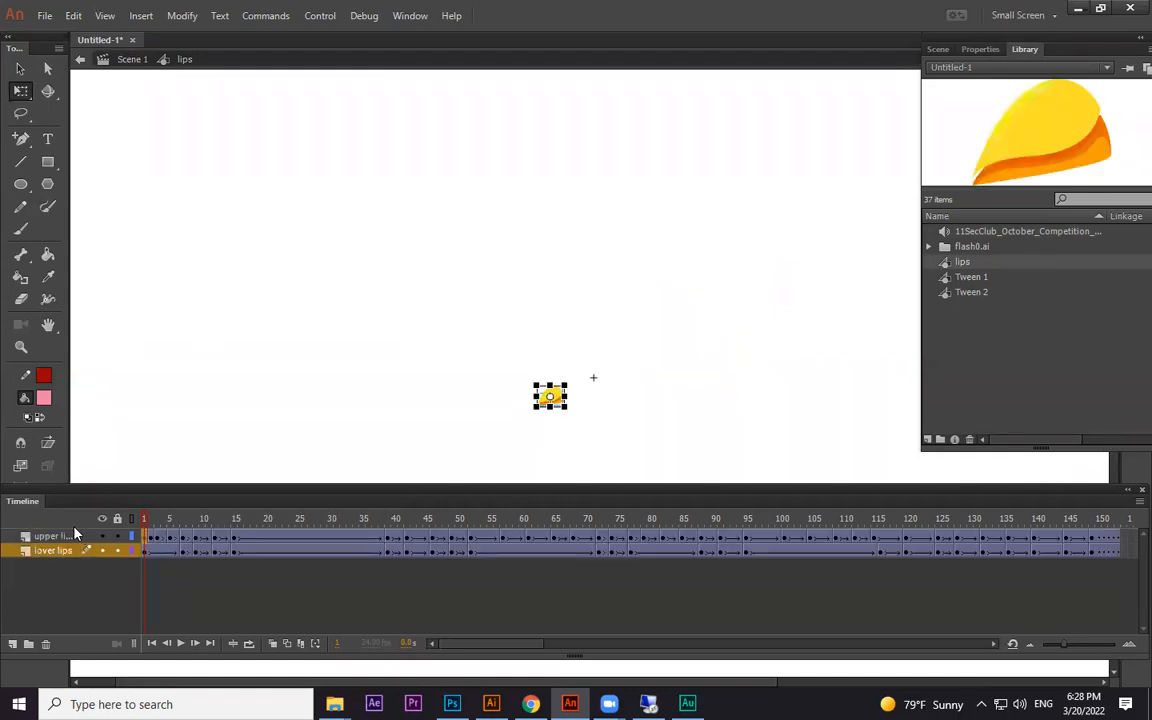
# Return to Scene 1 and place the lips symbol over the bird's face on the lips layer.
pyautogui.click(133, 60)
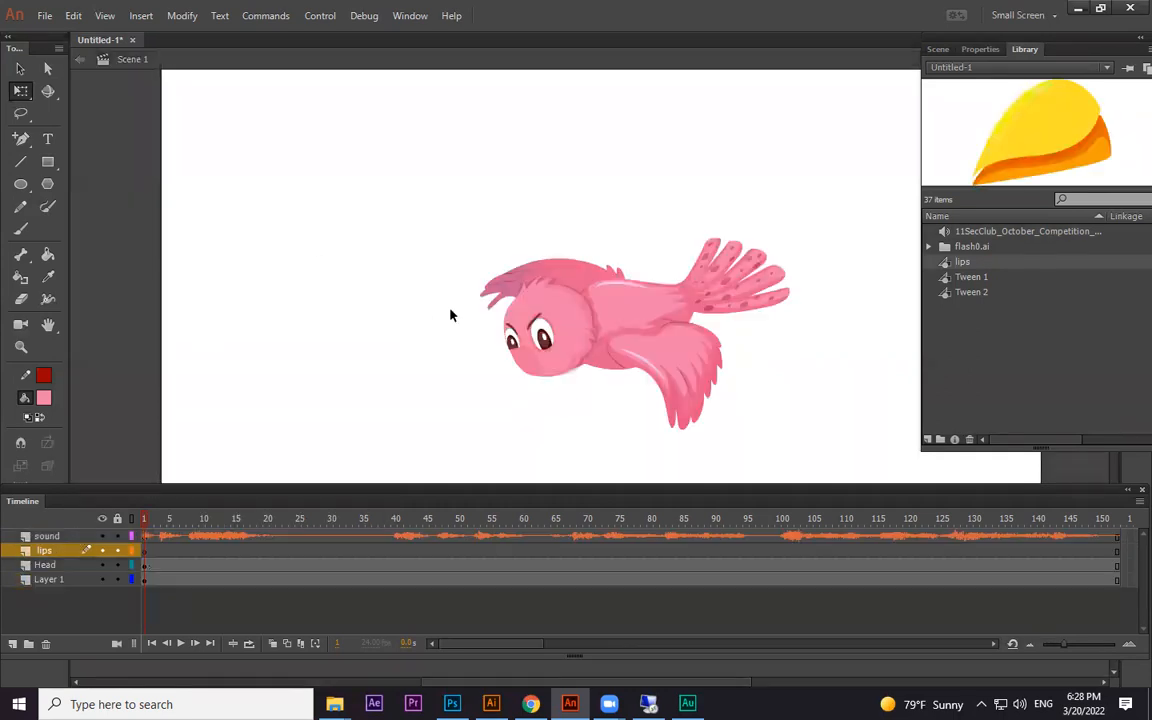
pyautogui.moveTo(960, 266); pyautogui.dragTo(530, 378)
pyautogui.click(432, 334)
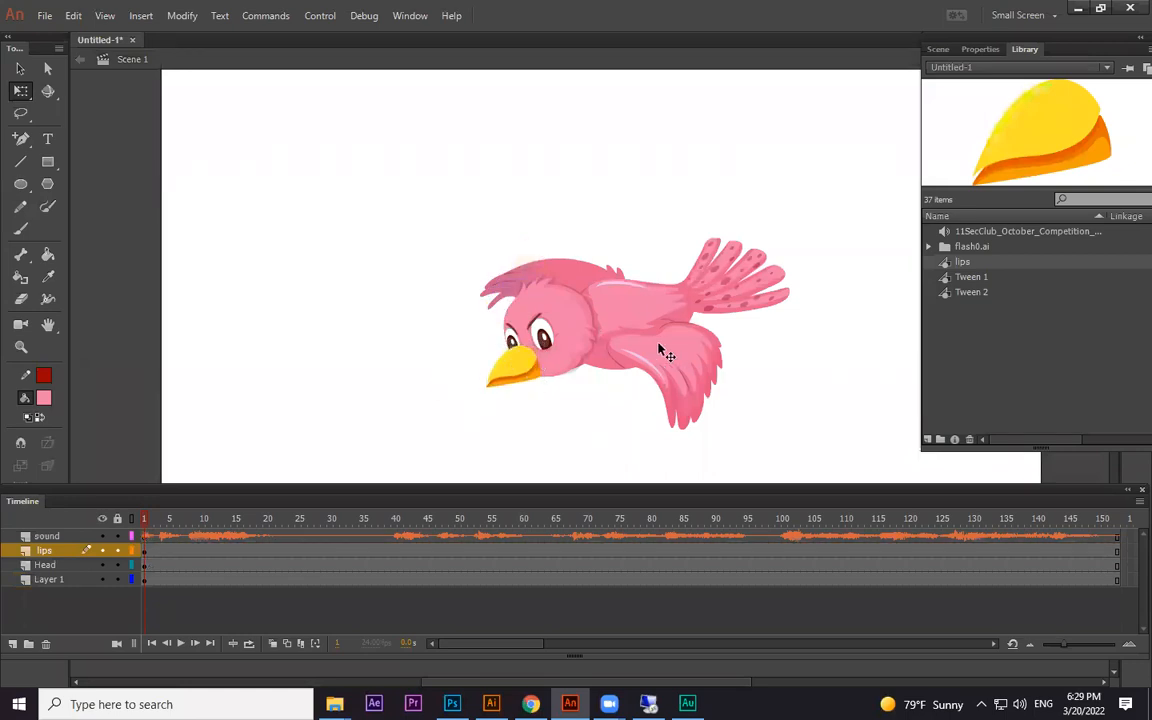
# Play the timeline and test the movie to check the nested lips animation against the sound, and close the preview.
pyautogui.press('Return')
pyautogui.moveTo(209, 519); pyautogui.dragTo(97, 521)
pyautogui.hotkey('ctrl', 'Return')
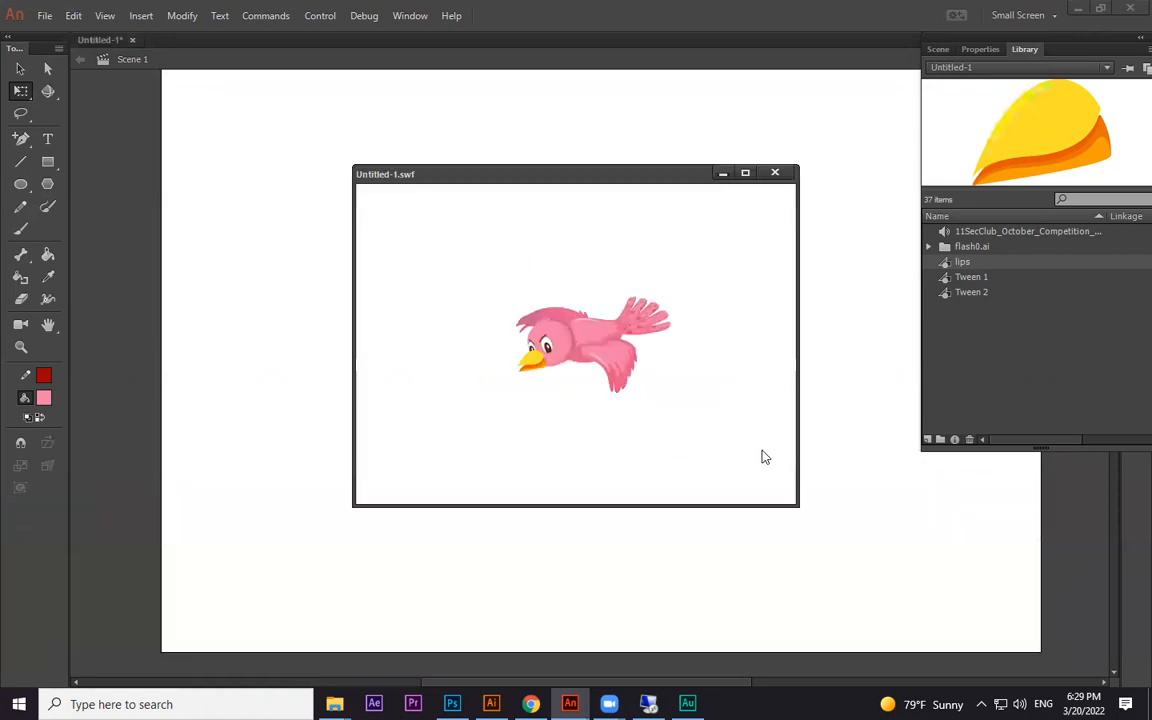
pyautogui.click(776, 174)
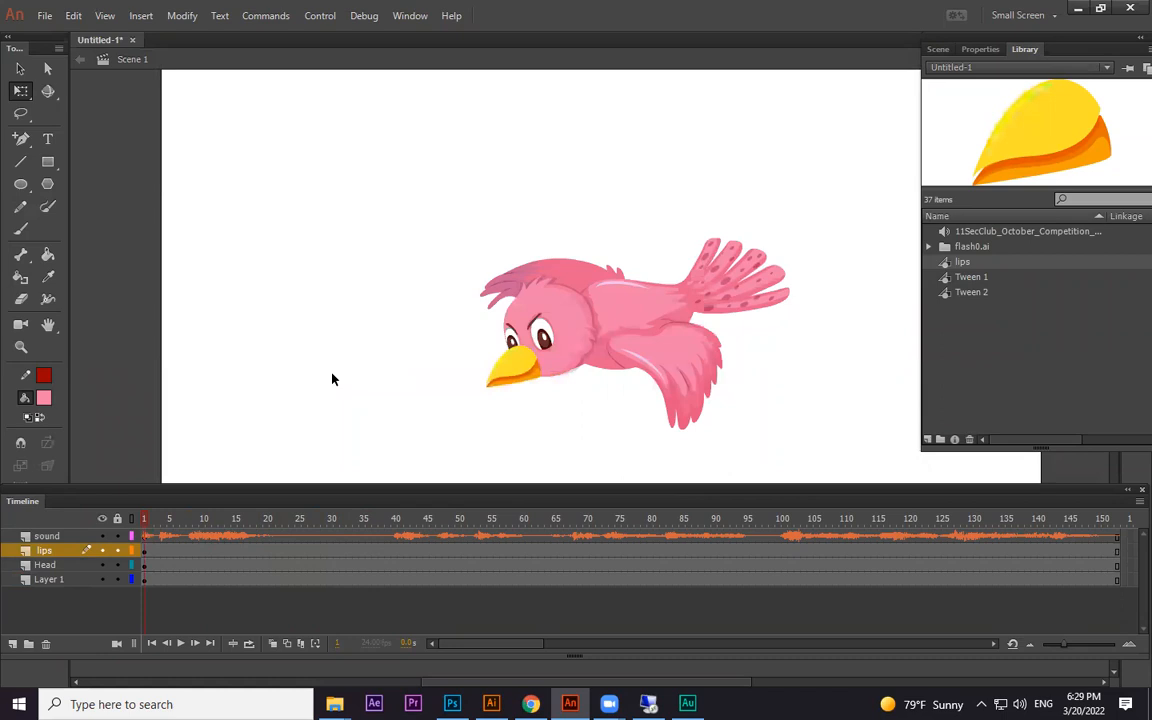
# Select the beak and head together on frame 1 and remove them from the stage.
pyautogui.click(517, 373)
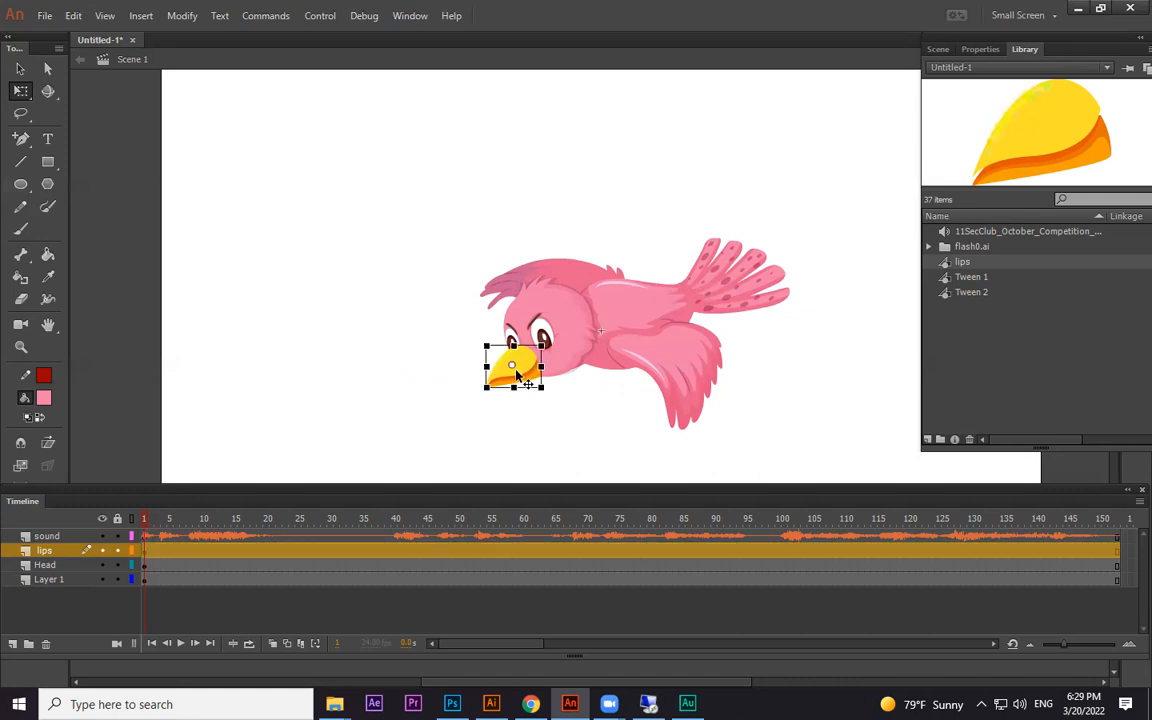
pyautogui.click(575, 343)
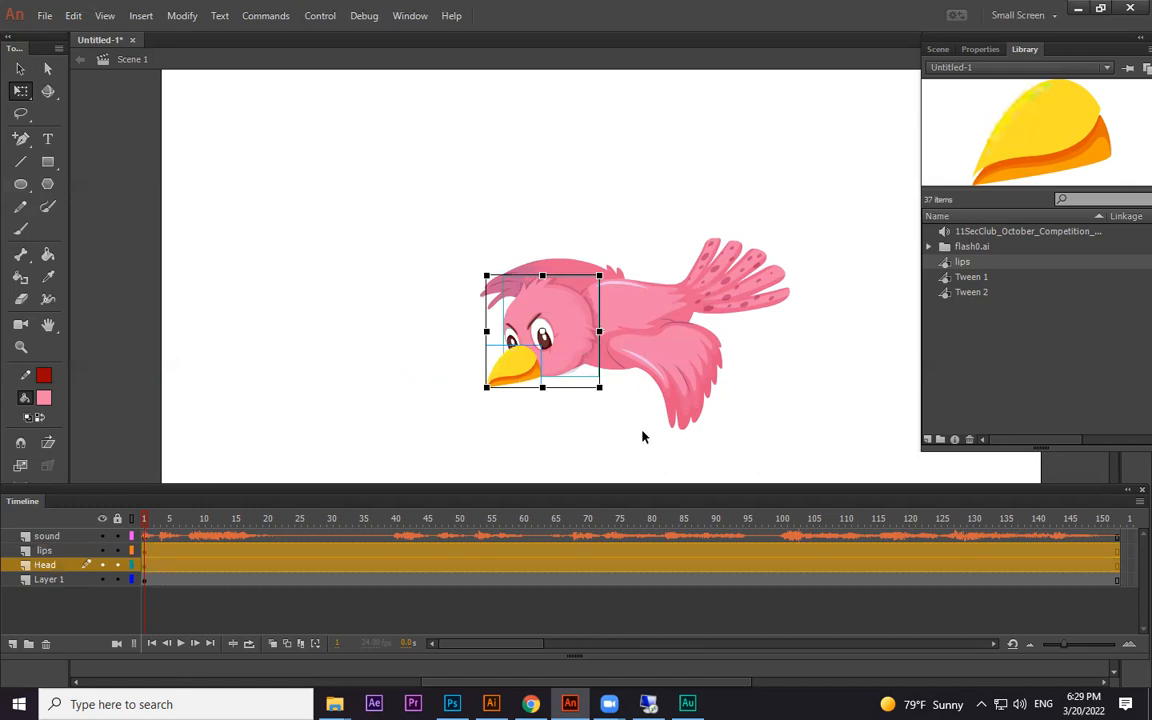
pyautogui.press('Delete')
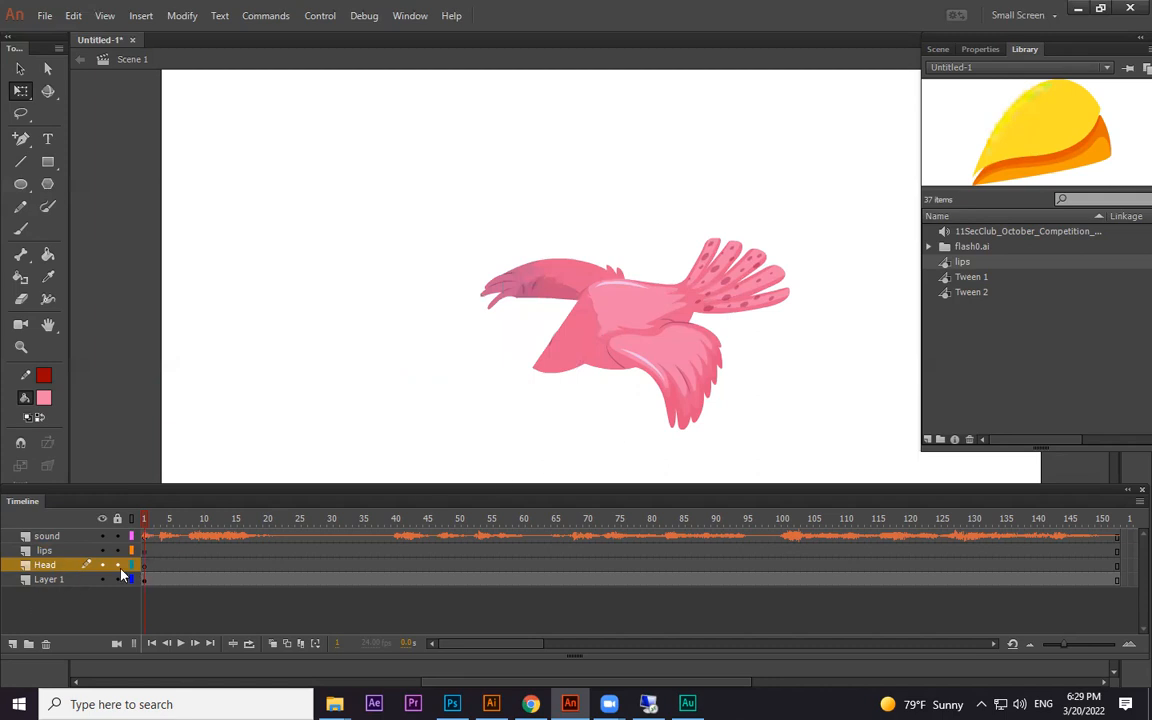
# Create a new graphic symbol named head.
pyautogui.click(152, 567)
pyautogui.click(141, 15)
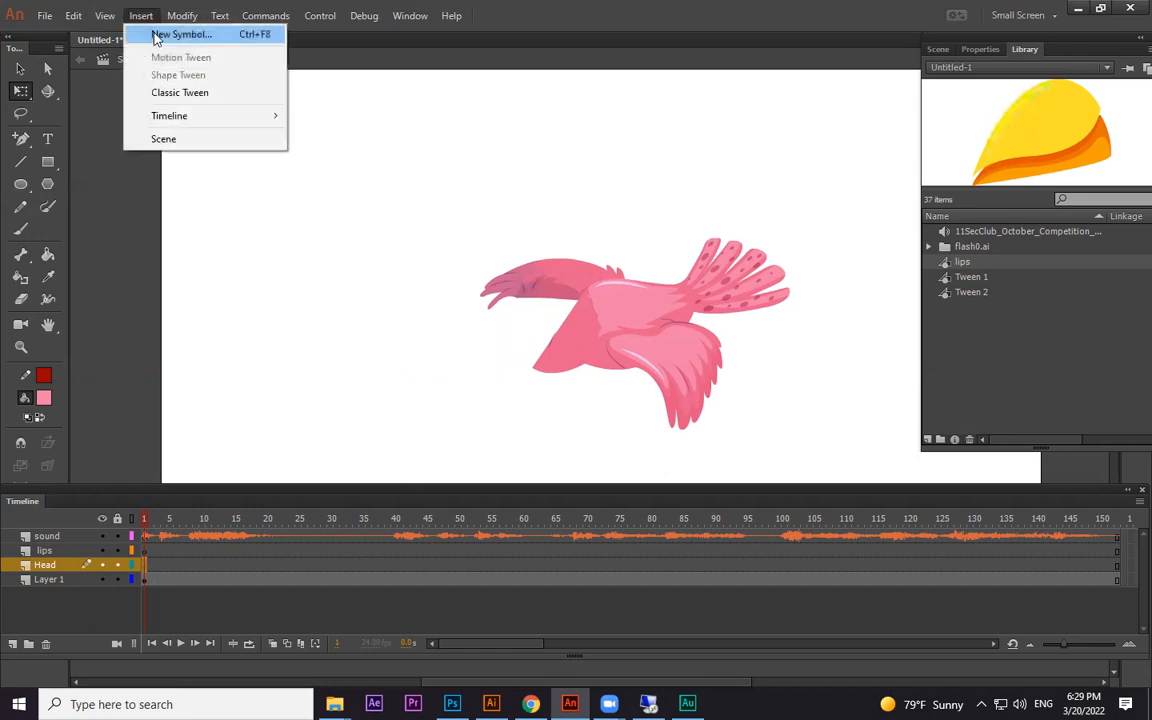
pyautogui.click(172, 34)
pyautogui.write('head')
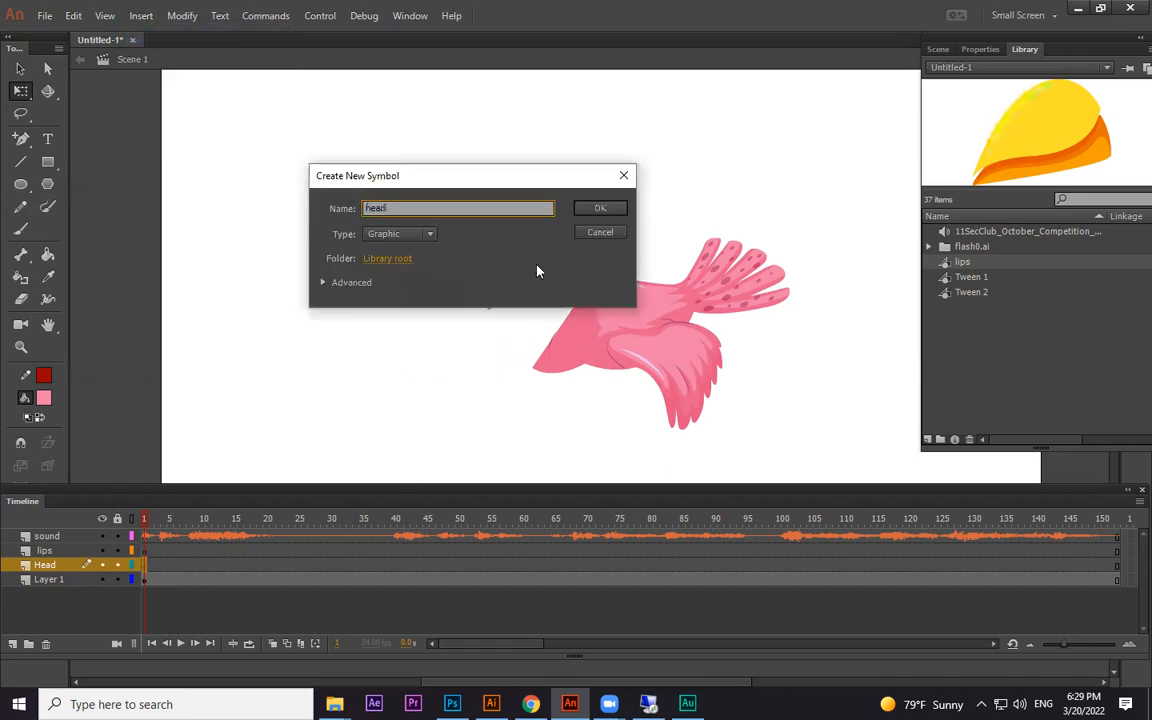
pyautogui.click(600, 210)
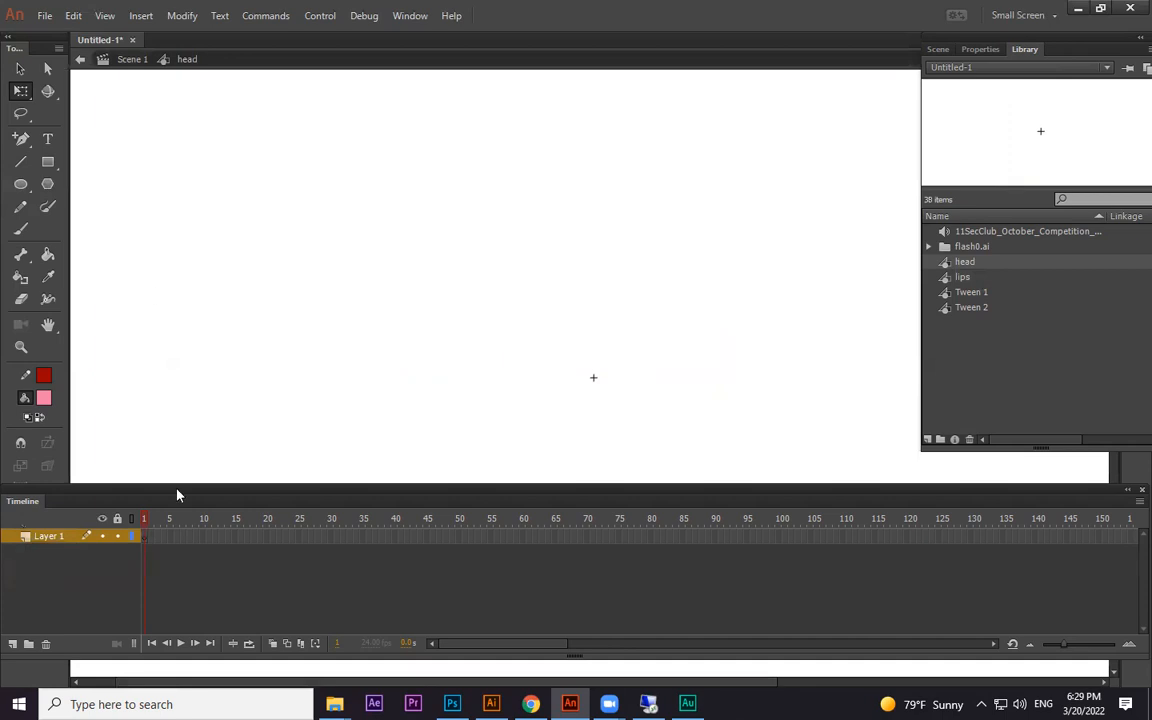
# Try to paste the cut lips frames into the first frame of the head symbol.
pyautogui.rightClick(145, 536)
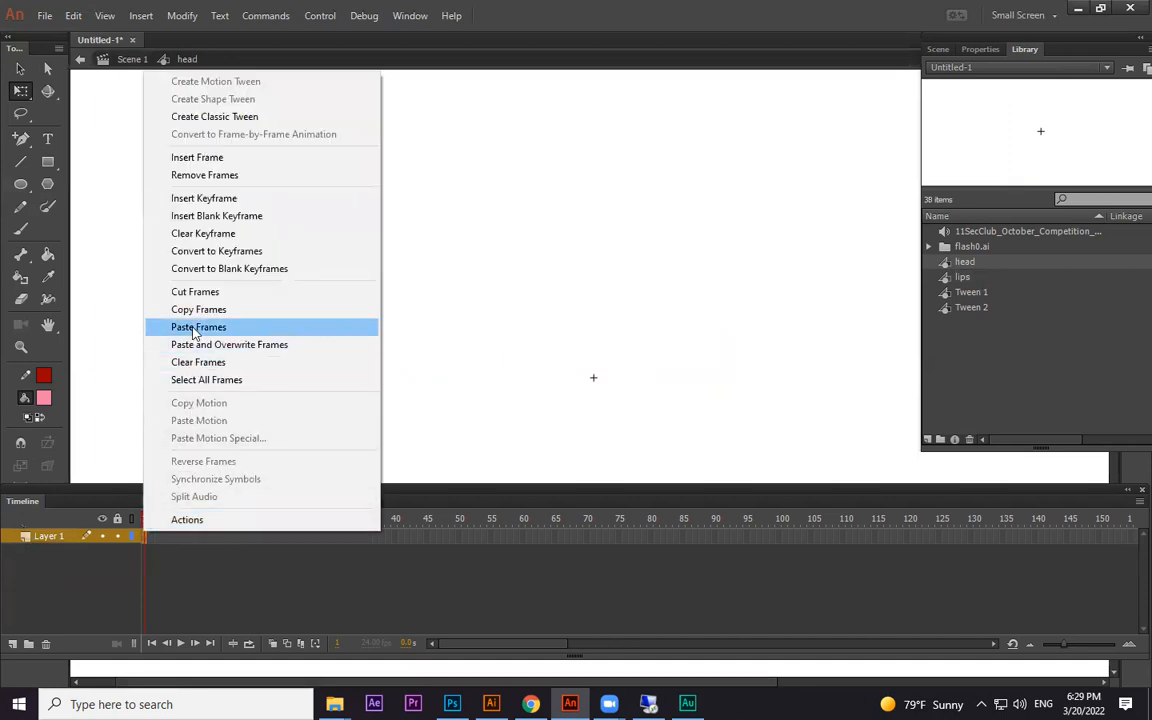
pyautogui.click(194, 329)
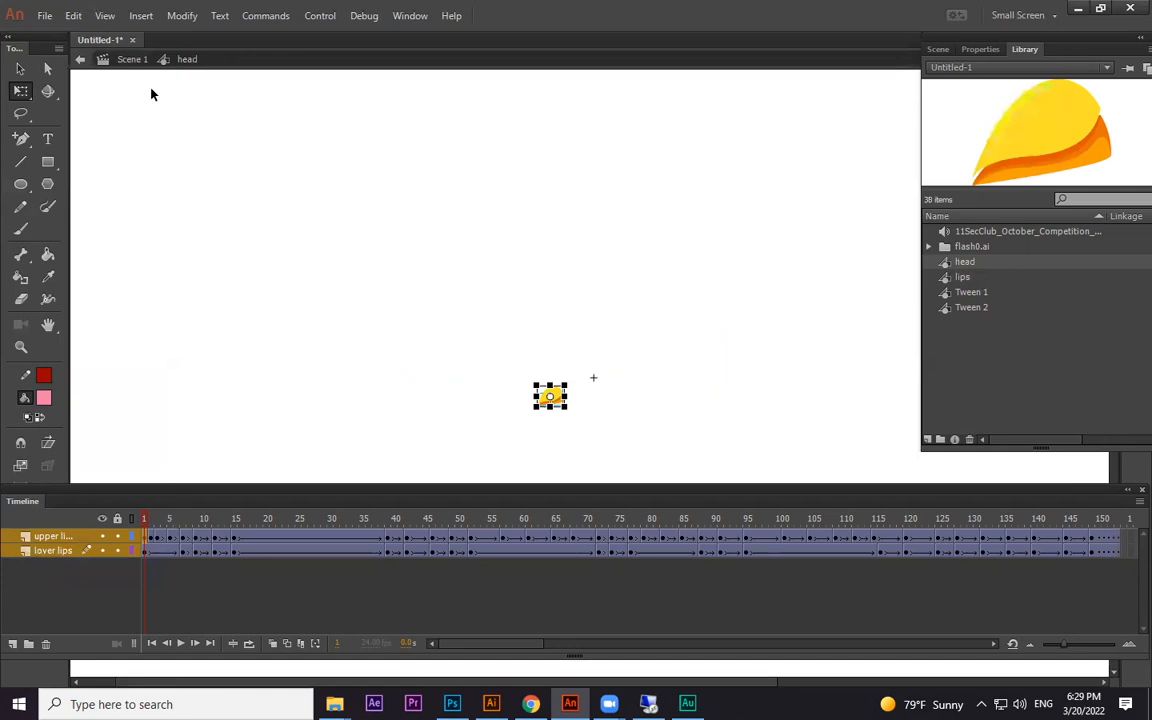
pyautogui.hotkey('ctrl', 'z')
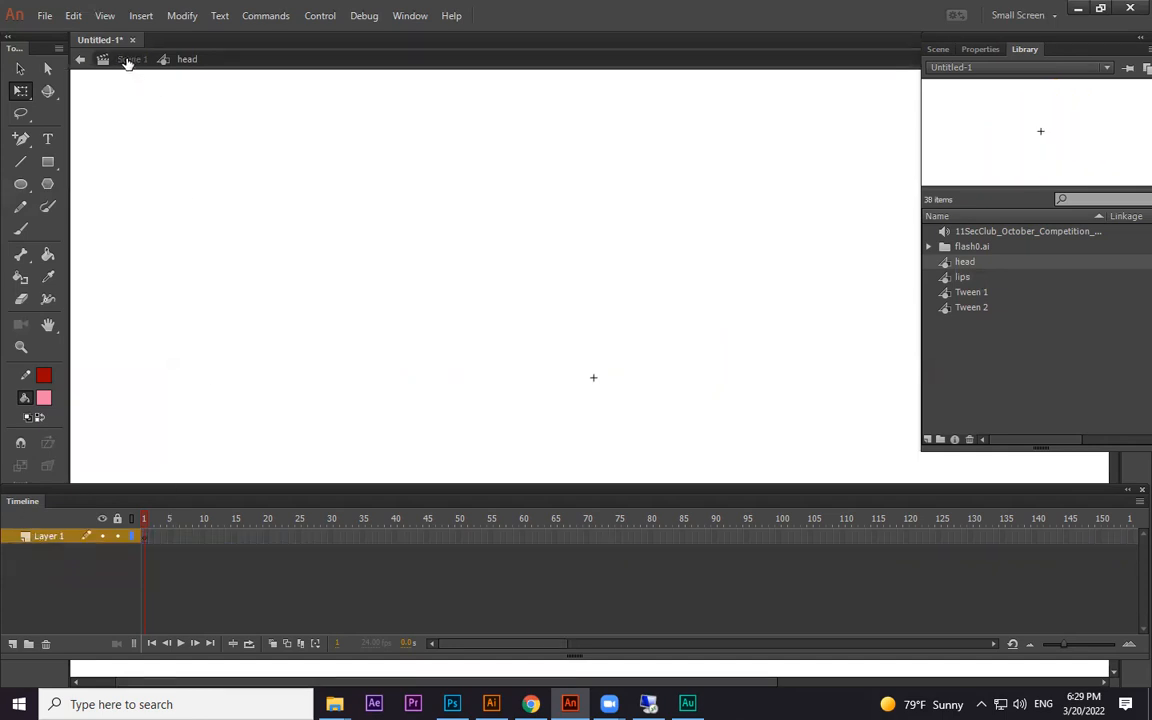
# Return to the main scene and undo the head symbol and the removal of the head and beak.
pyautogui.click(130, 60)
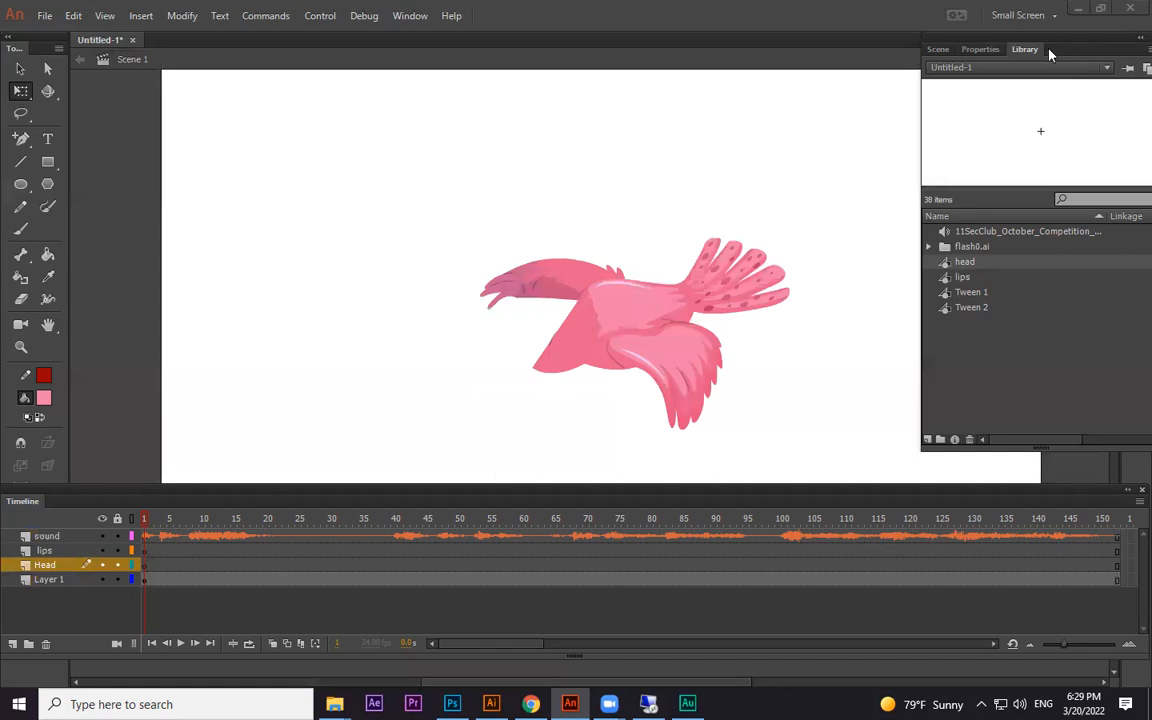
pyautogui.hotkey('ctrl', 'z')
# Delete the head and beak from frame 1 and preview the lips, Tween 1 and Tween 2 symbols in the library.
pyautogui.click(144, 564)
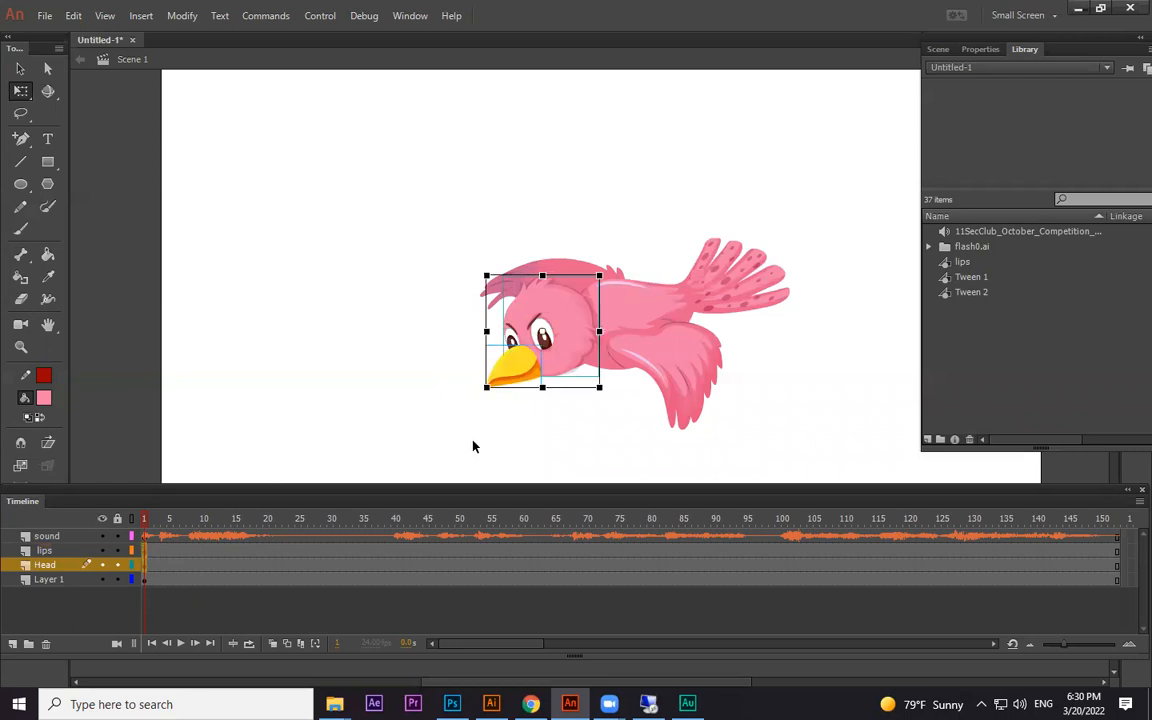
pyautogui.press('Delete')
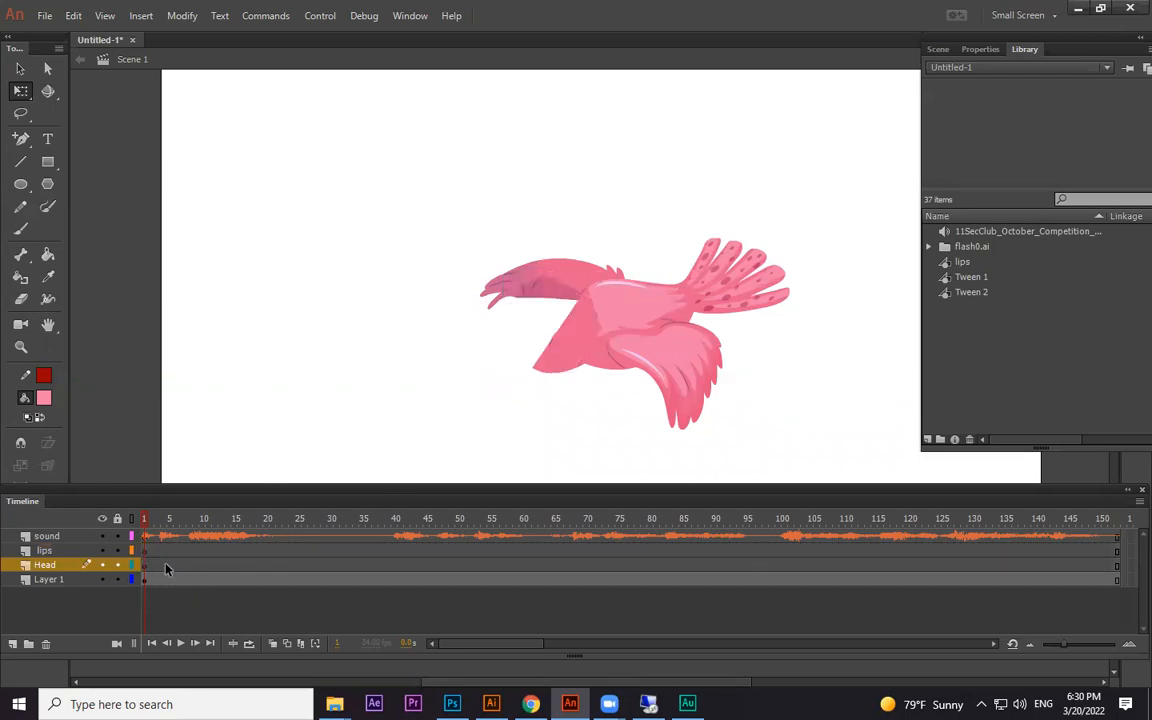
pyautogui.click(963, 263)
pyautogui.click(968, 277)
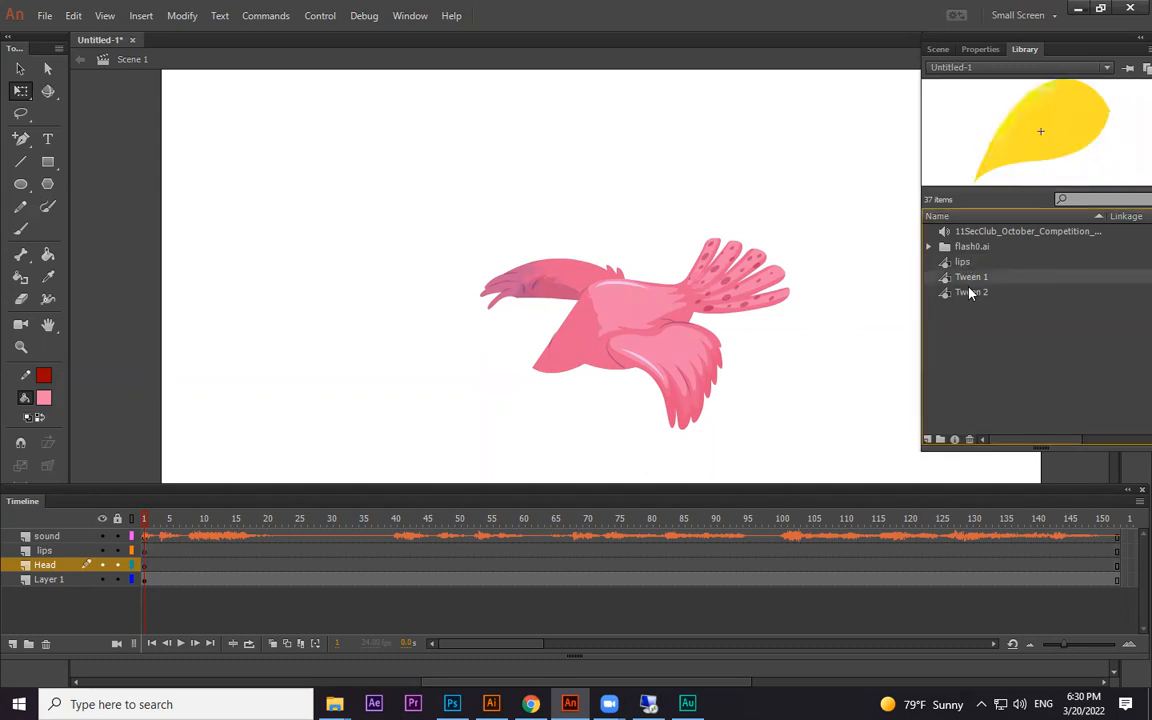
pyautogui.click(971, 292)
# Create a new Movie Clip symbol with the default name Symbol 1.
pyautogui.click(146, 16)
pyautogui.click(190, 33)
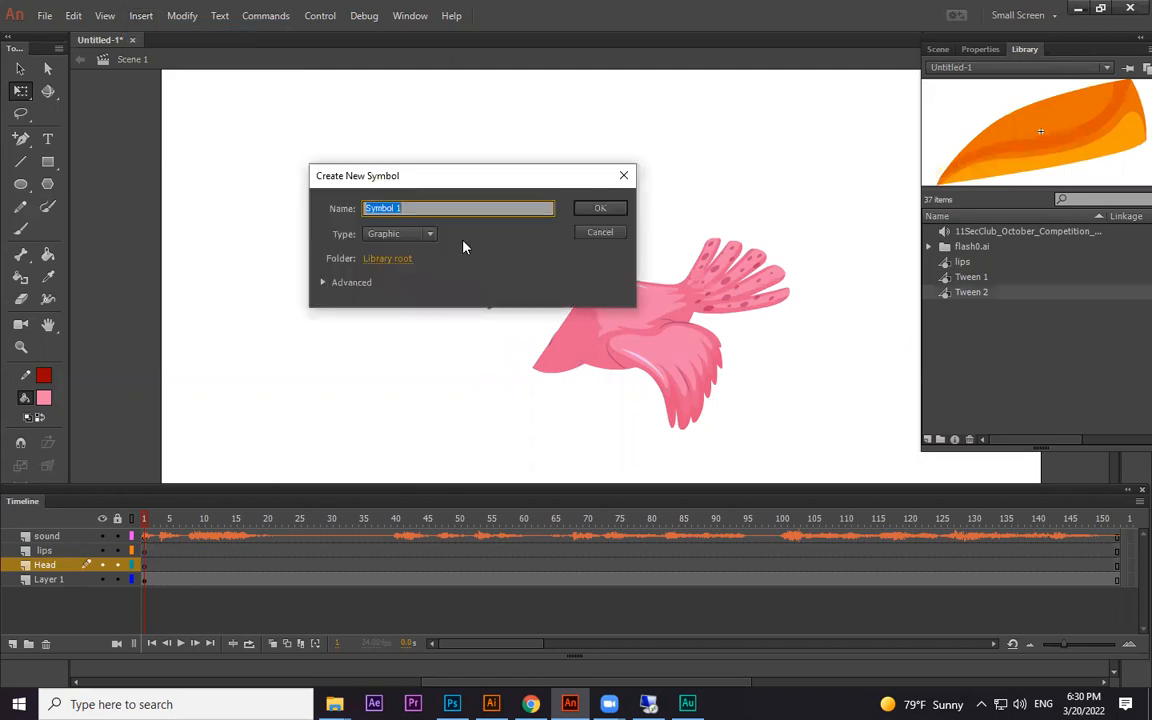
pyautogui.click(429, 236)
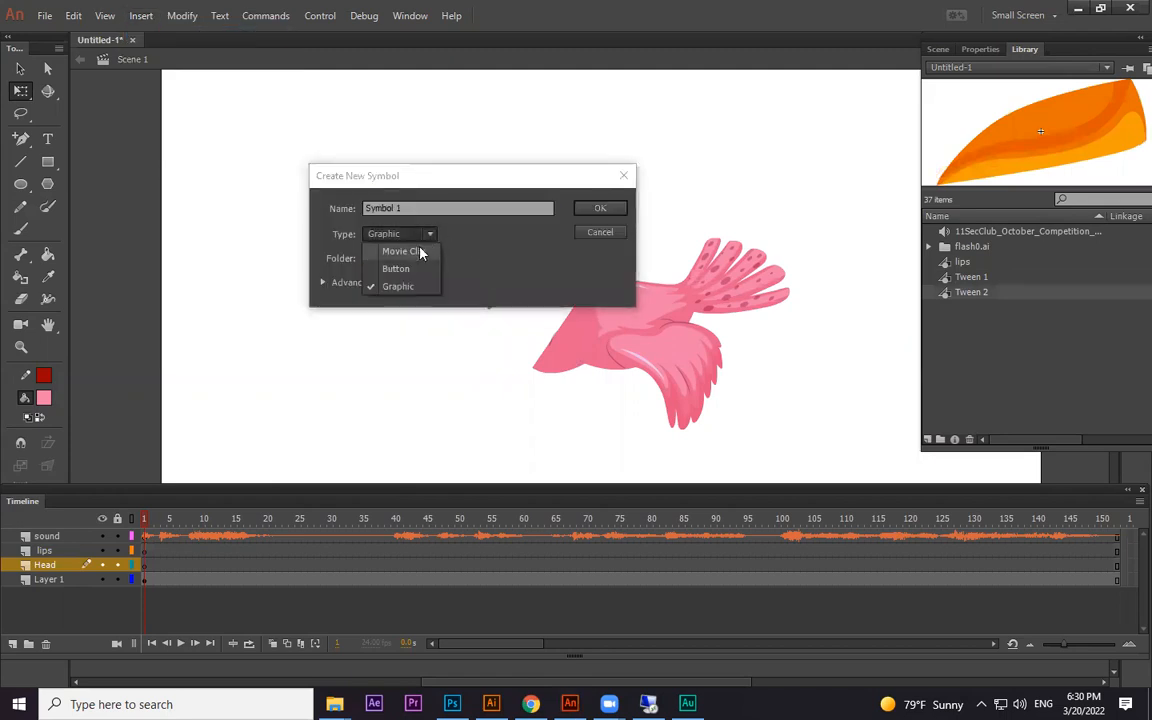
pyautogui.click(419, 252)
pyautogui.click(600, 209)
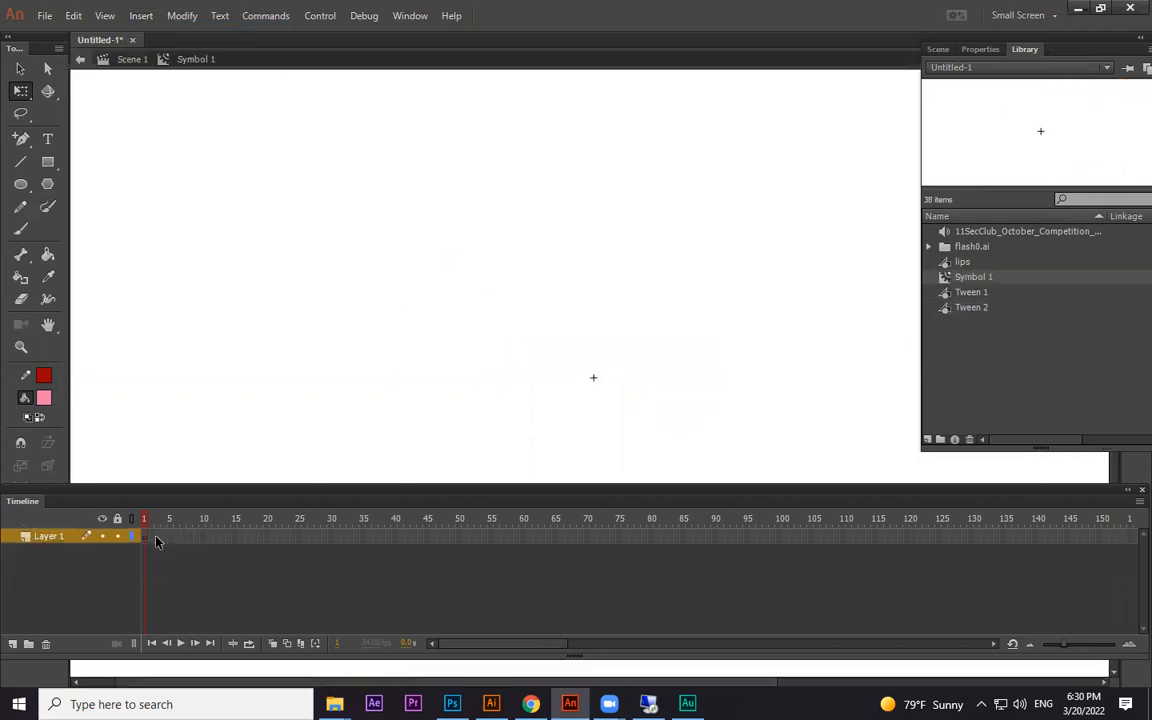
# Try pasting the copied frames into the first frame of Symbol 1 and inspect the pasted beak artwork.
pyautogui.rightClick(147, 538)
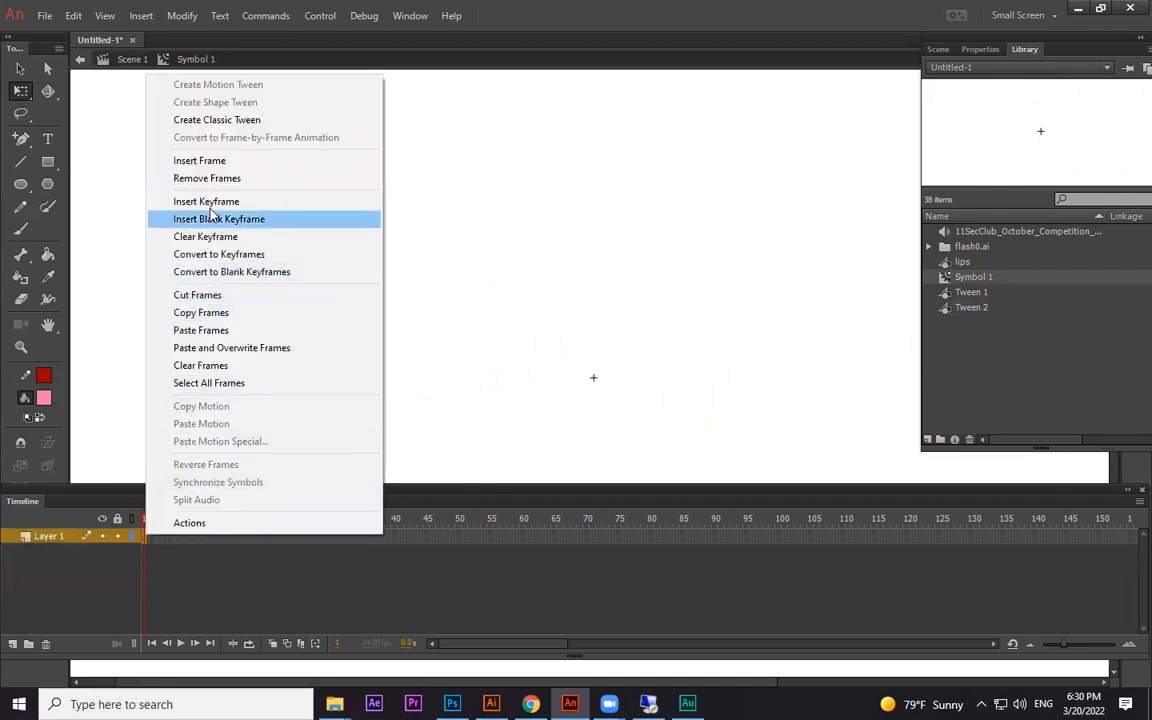
pyautogui.click(205, 330)
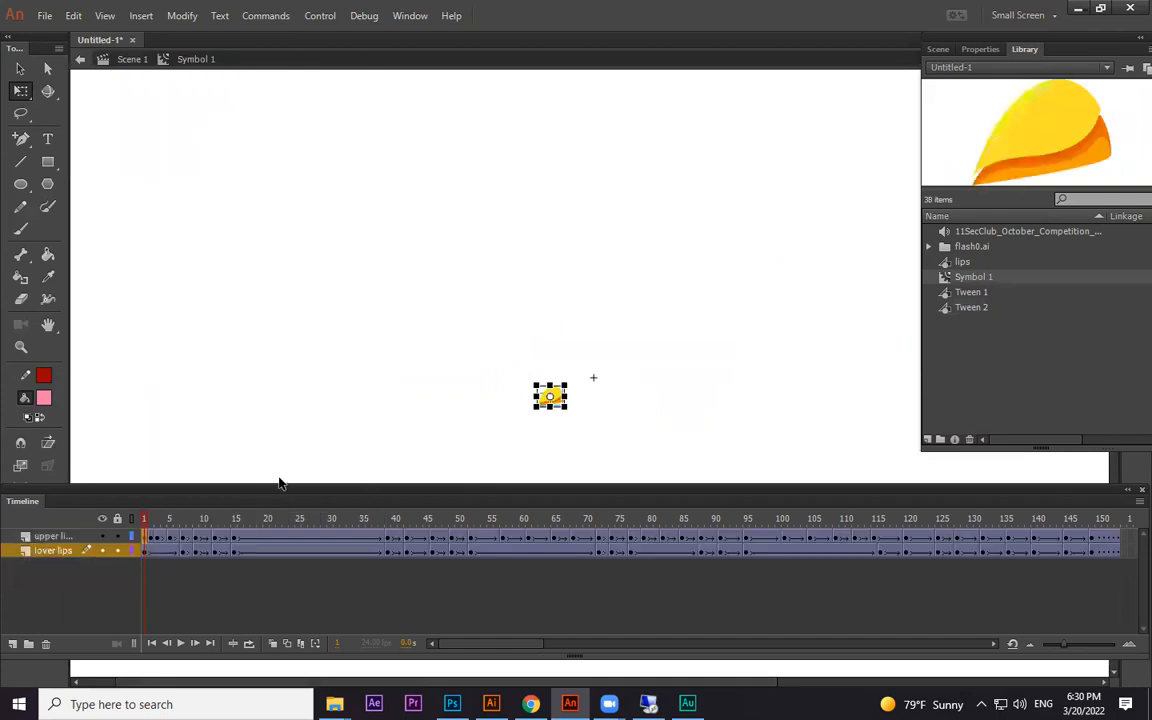
pyautogui.click(633, 280)
pyautogui.hotkey('ctrl', '-')
pyautogui.hotkey('ctrl', '-')
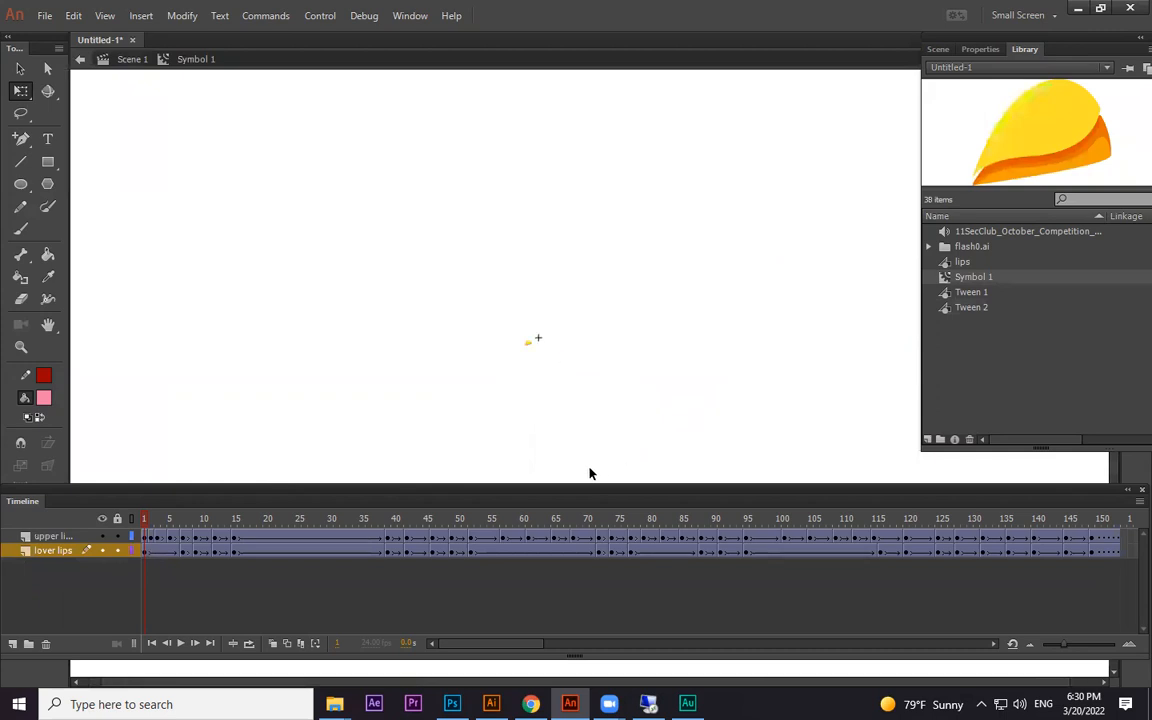
pyautogui.hotkey('ctrl', '=')
pyautogui.hotkey('ctrl', '=')
pyautogui.hotkey('ctrl', '=')
pyautogui.hotkey('ctrl', '-')
pyautogui.moveTo(429, 315); pyautogui.dragTo(527, 381)
# Undo the pasted frames, Symbol 1 and the deletion of the head and beak, and return to the main scene.
pyautogui.hotkey('ctrl', 'z')
pyautogui.hotkey('ctrl', 'z')
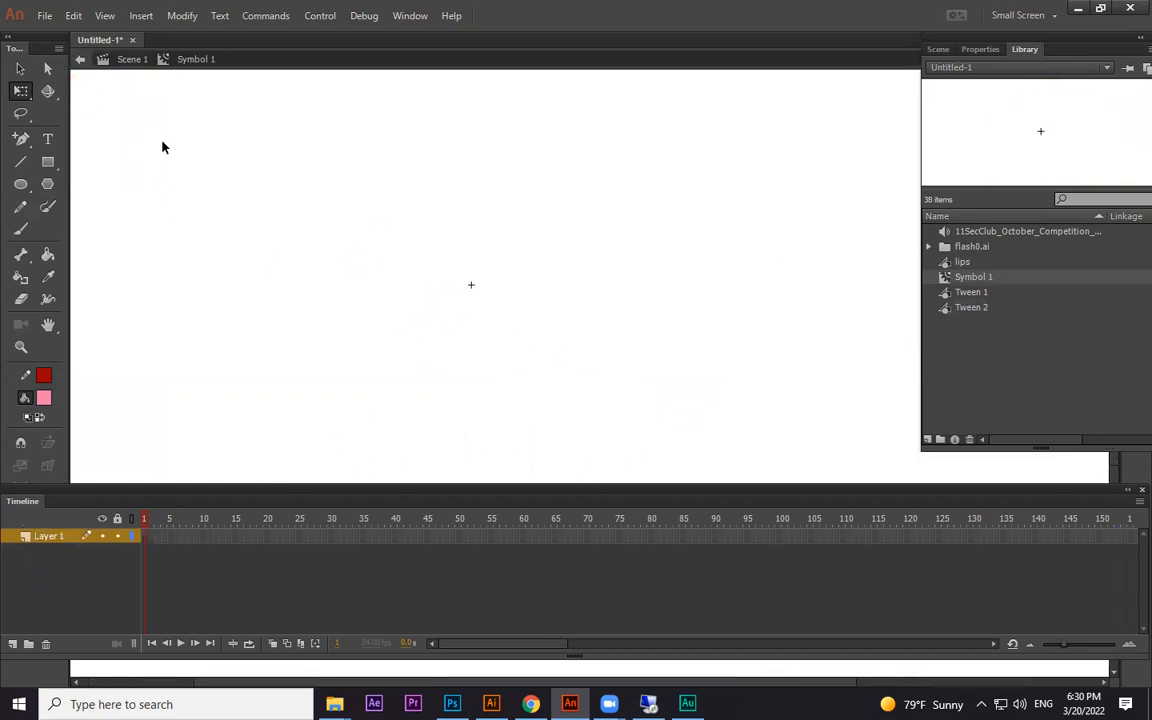
pyautogui.click(129, 62)
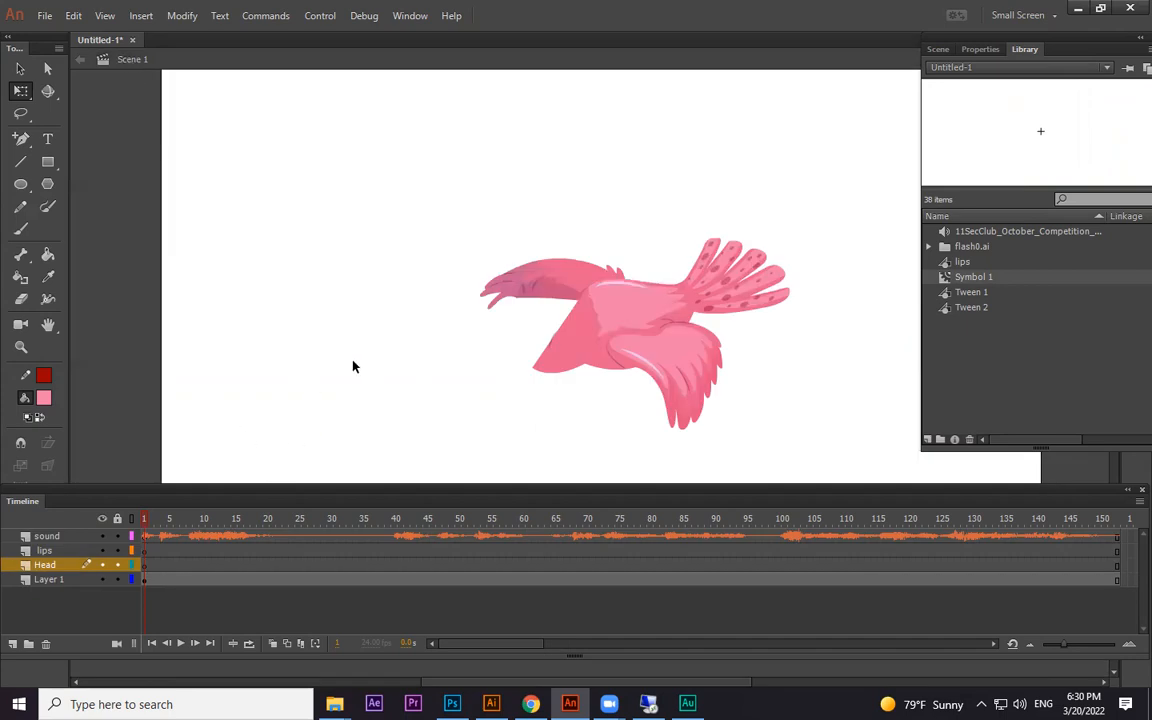
pyautogui.hotkey('ctrl', 'z')
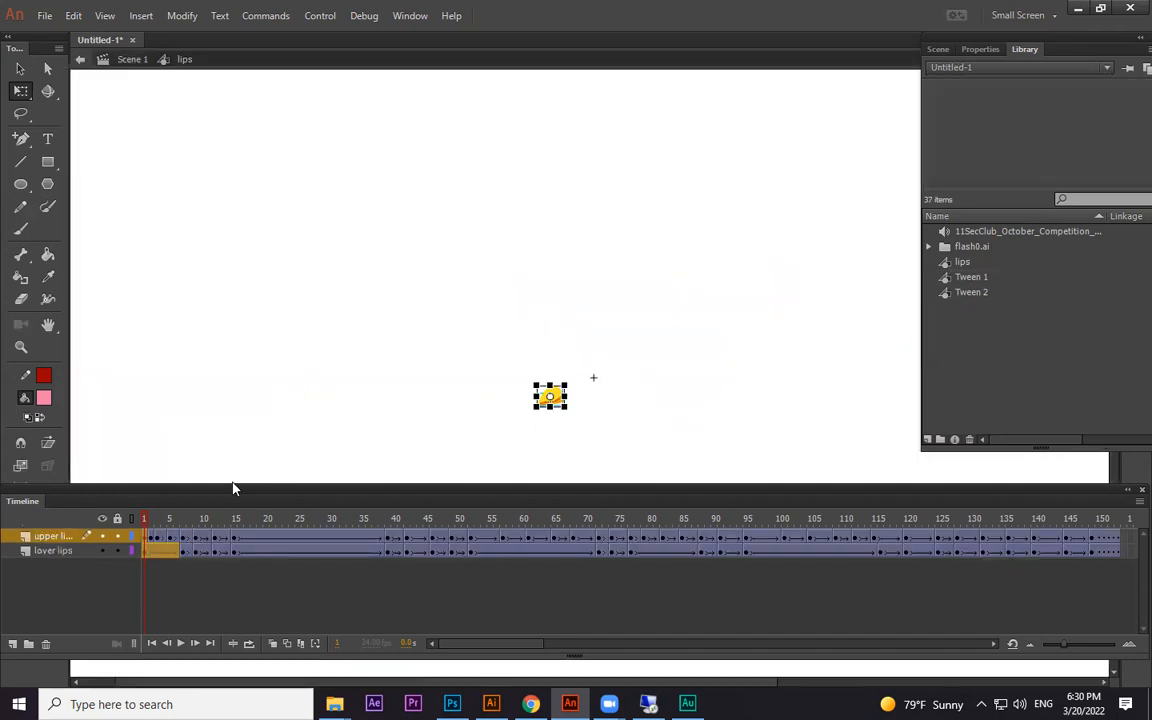
pyautogui.click(124, 64)
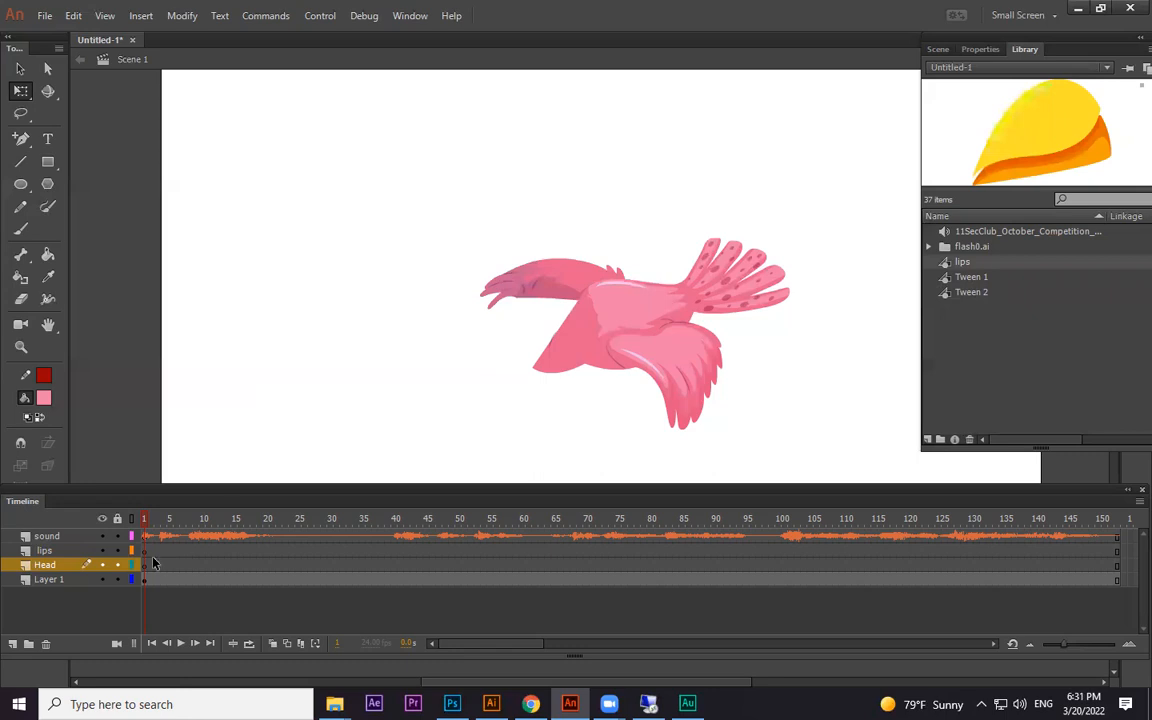
pyautogui.hotkey('ctrl', 'z')
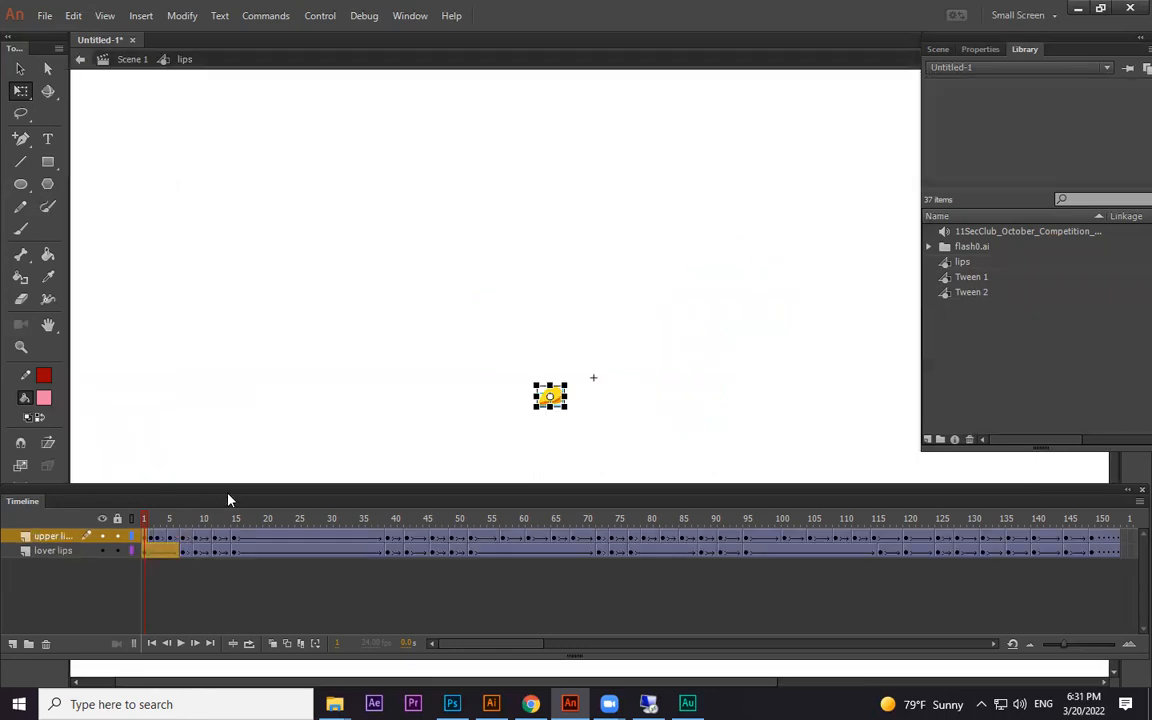
pyautogui.click(132, 60)
pyautogui.hotkey('ctrl', 'z')
pyautogui.click(128, 60)
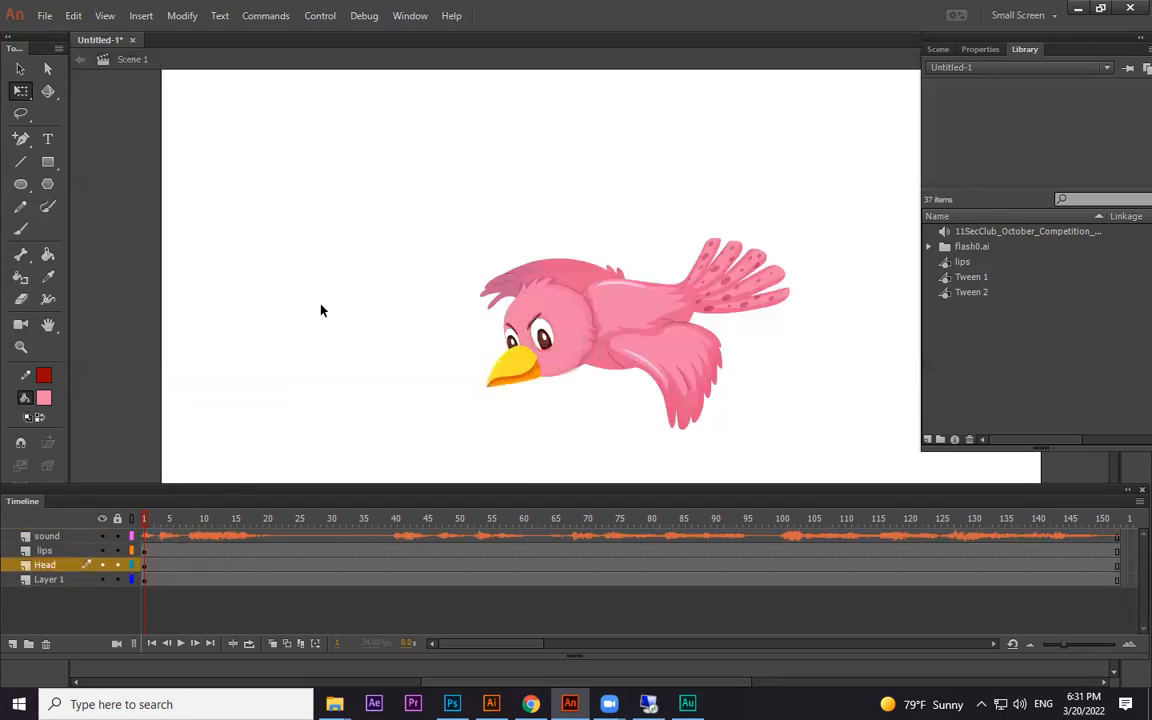
# Cut frame 1 of the lips and Head layers together in the main scene.
pyautogui.click(145, 565)
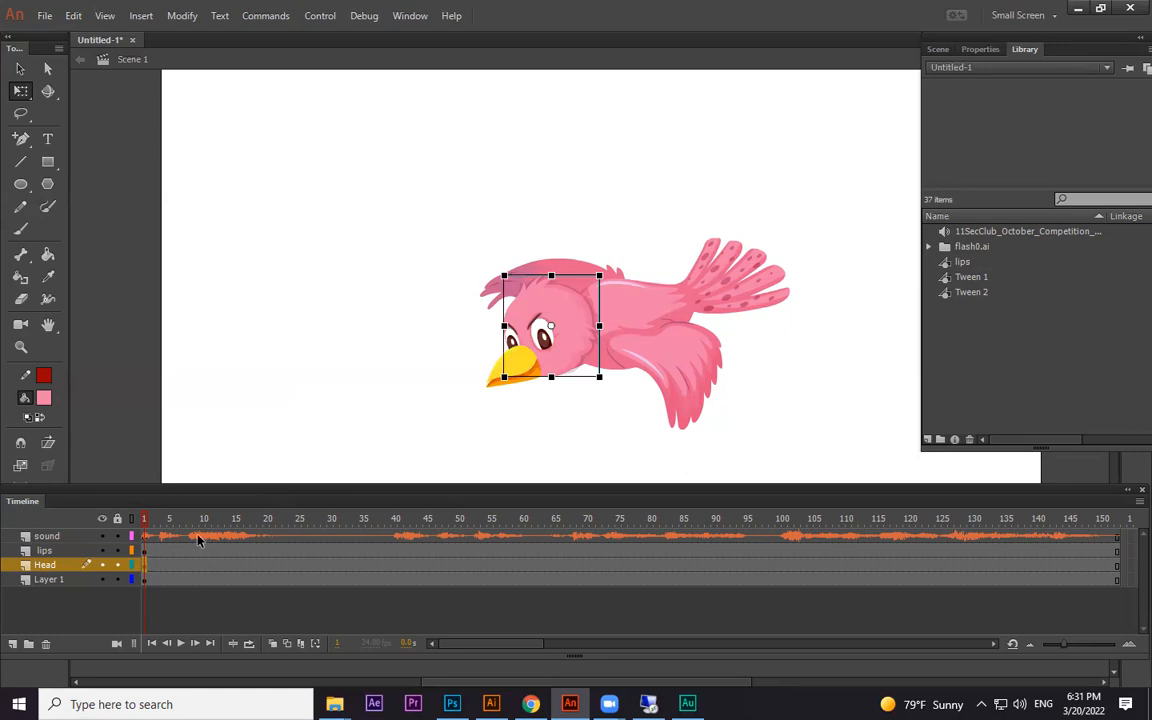
pyautogui.keyDown('shift'); pyautogui.click(145, 552); pyautogui.keyUp('shift')
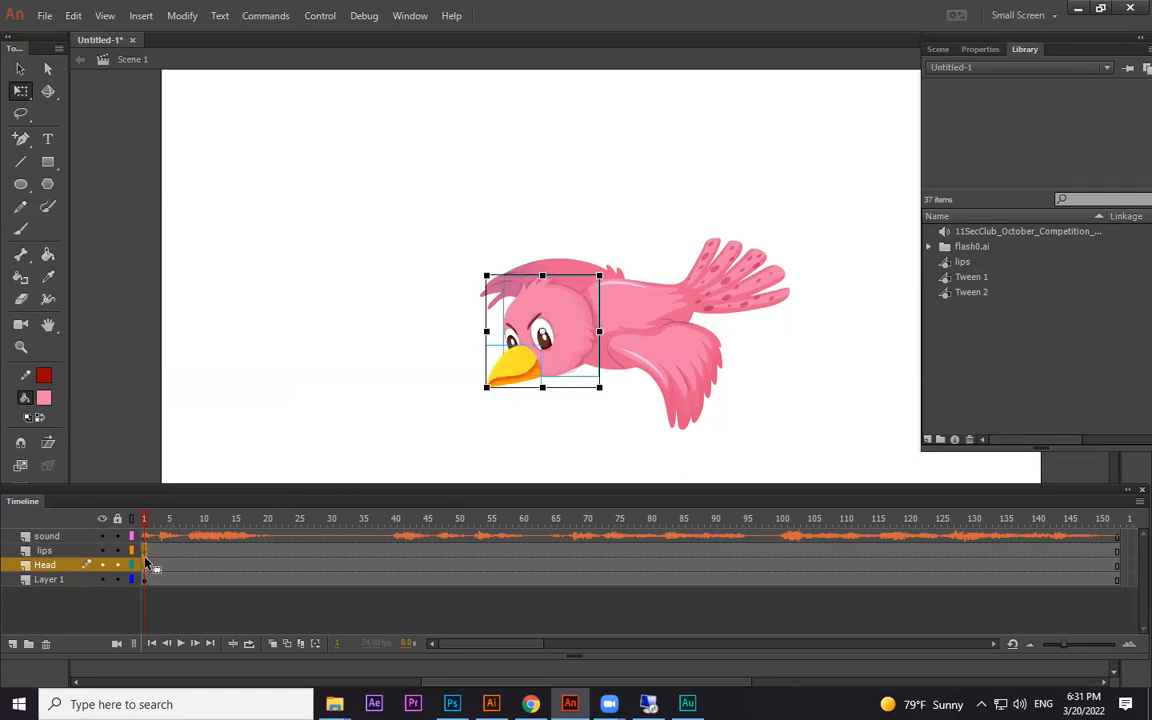
pyautogui.rightClick(147, 565)
pyautogui.click(193, 319)
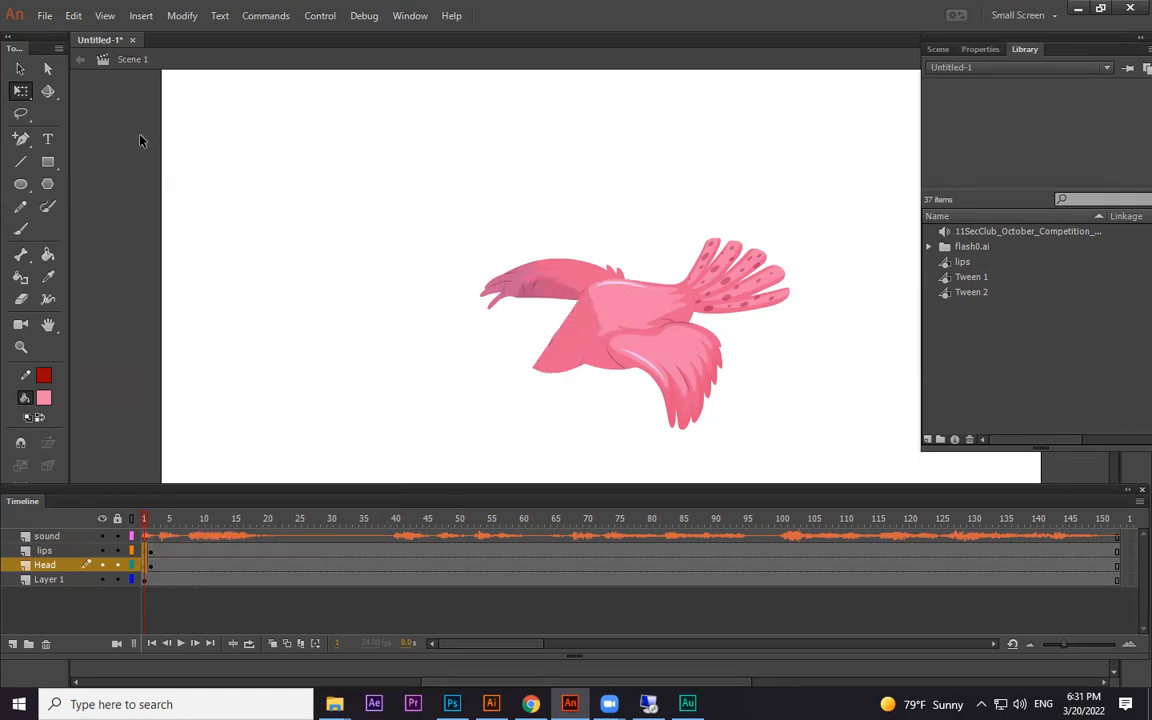
# Create a new Movie Clip symbol named head.
pyautogui.click(141, 16)
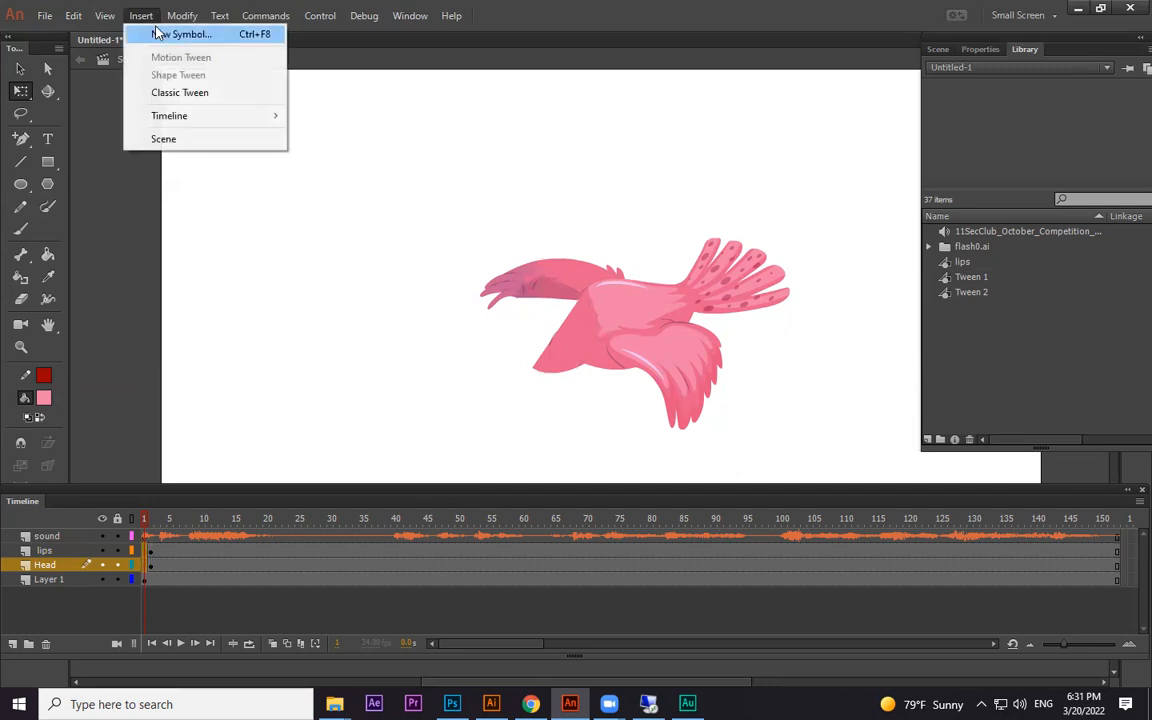
pyautogui.click(160, 36)
pyautogui.write('head')
pyautogui.press('Return')
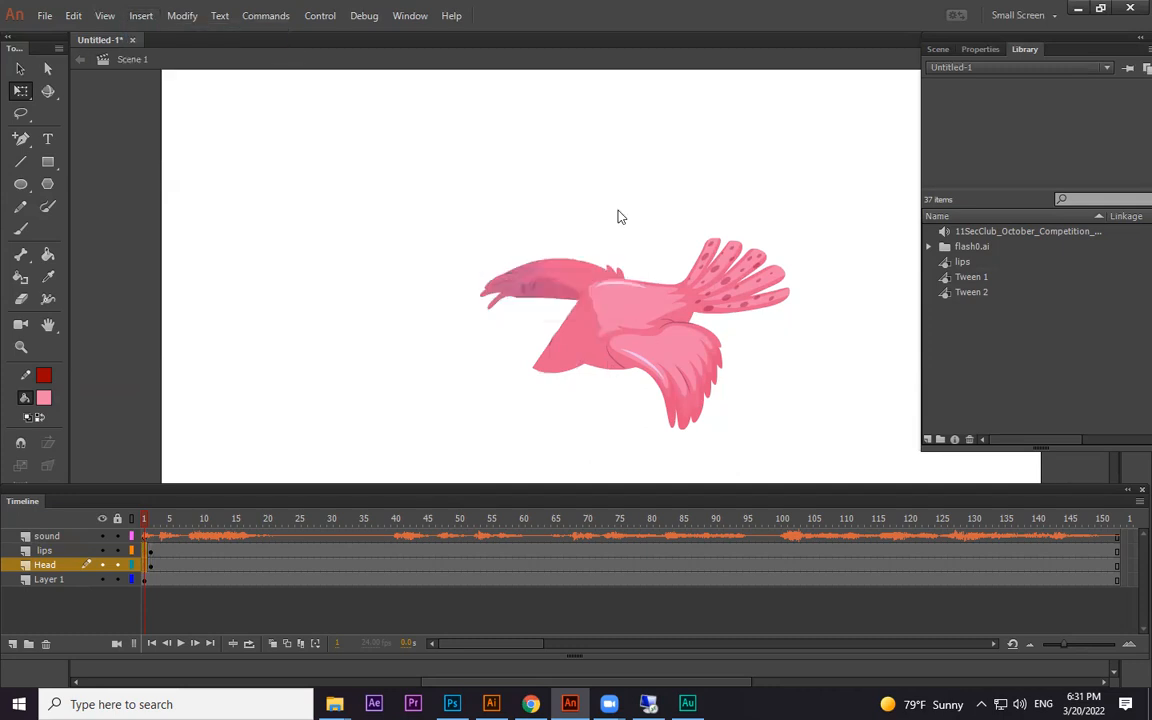
# Paste the cut frames into the head symbol's first frame and place the symbol on the bird's neck in the main scene.
pyautogui.rightClick(147, 537)
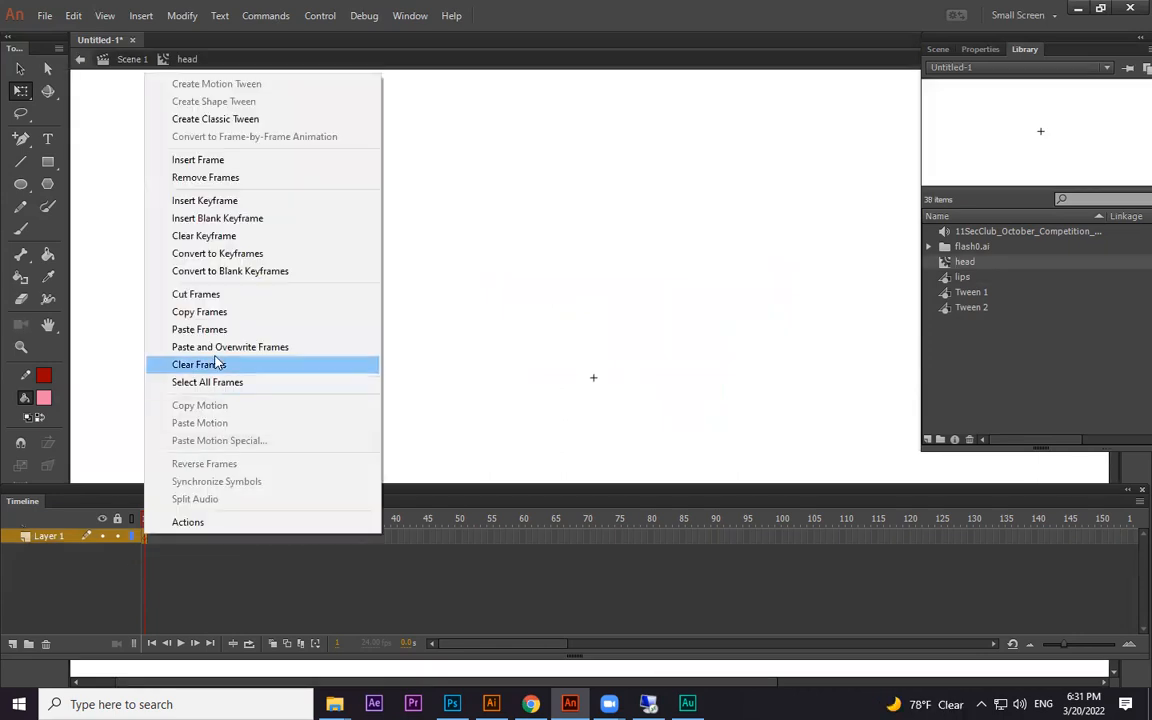
pyautogui.click(218, 329)
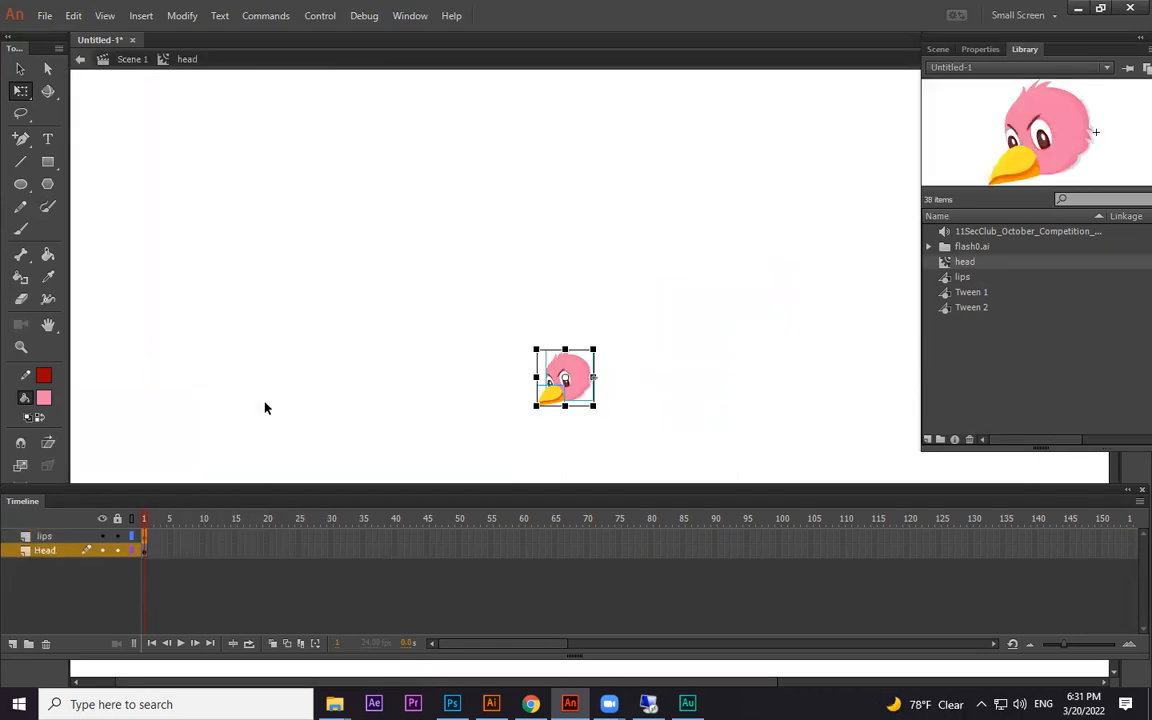
pyautogui.click(128, 60)
pyautogui.moveTo(975, 263); pyautogui.dragTo(590, 366)
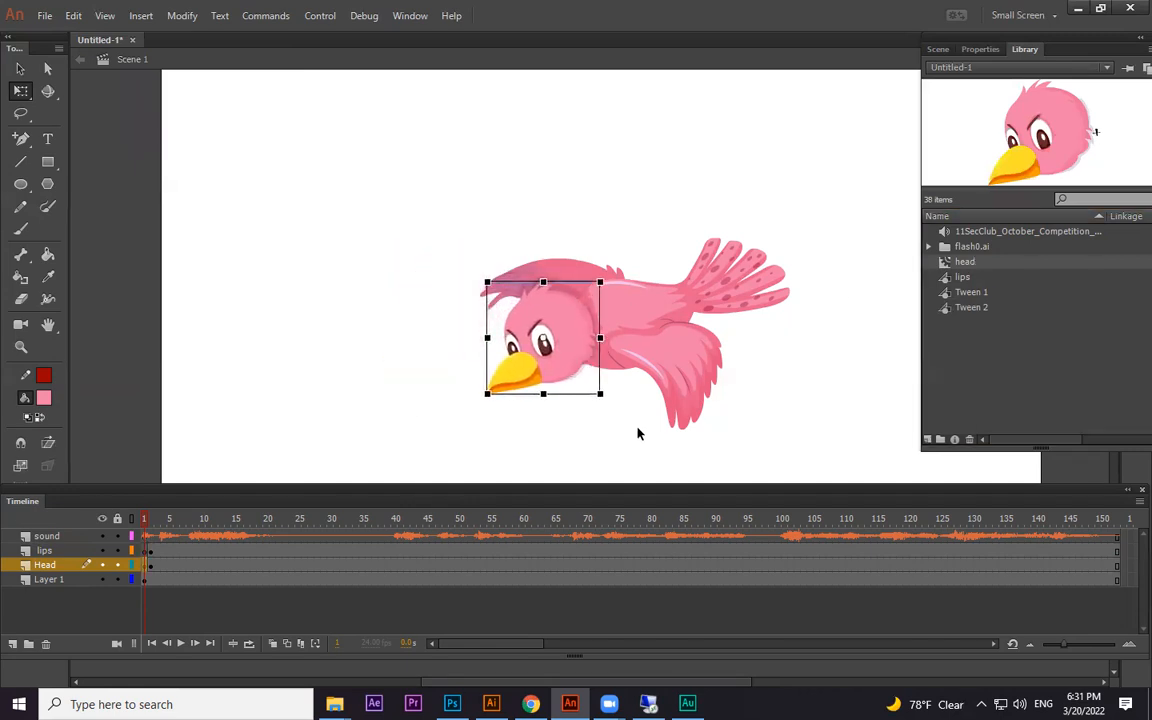
# Remove the leftover frames of the lips and Head layers from frame 2 through the end of the timeline.
pyautogui.click(155, 565)
pyautogui.press('.')
pyautogui.moveTo(155, 565); pyautogui.dragTo(988, 570)
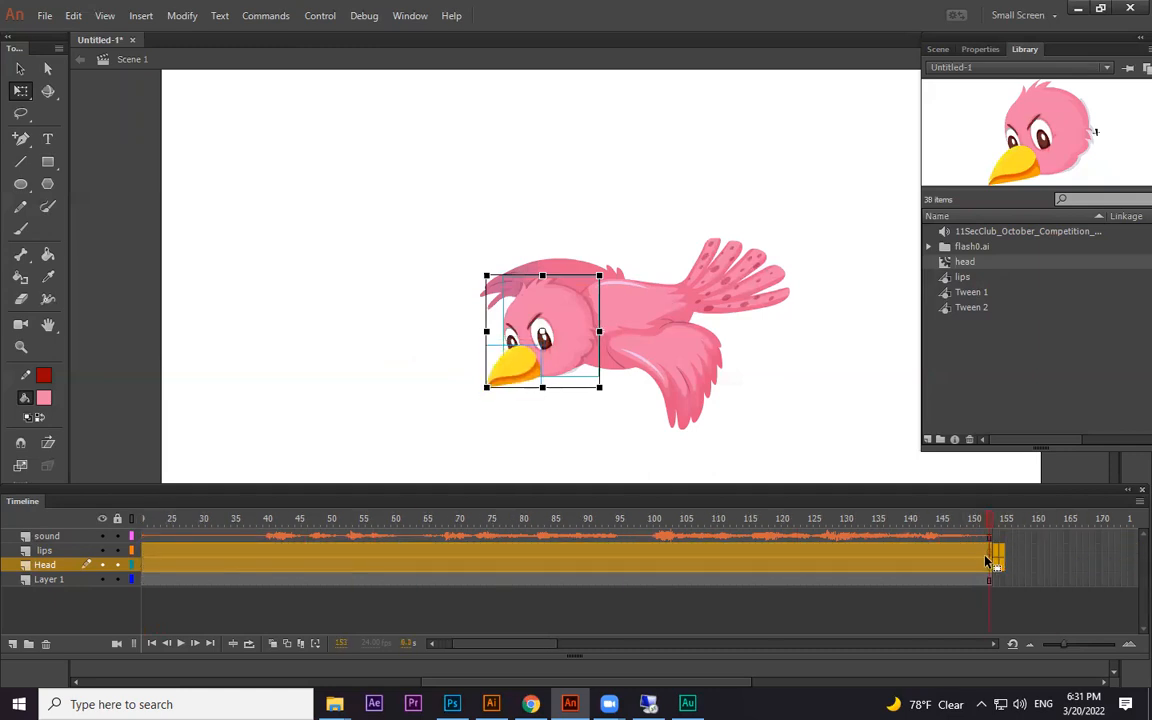
pyautogui.rightClick(988, 568)
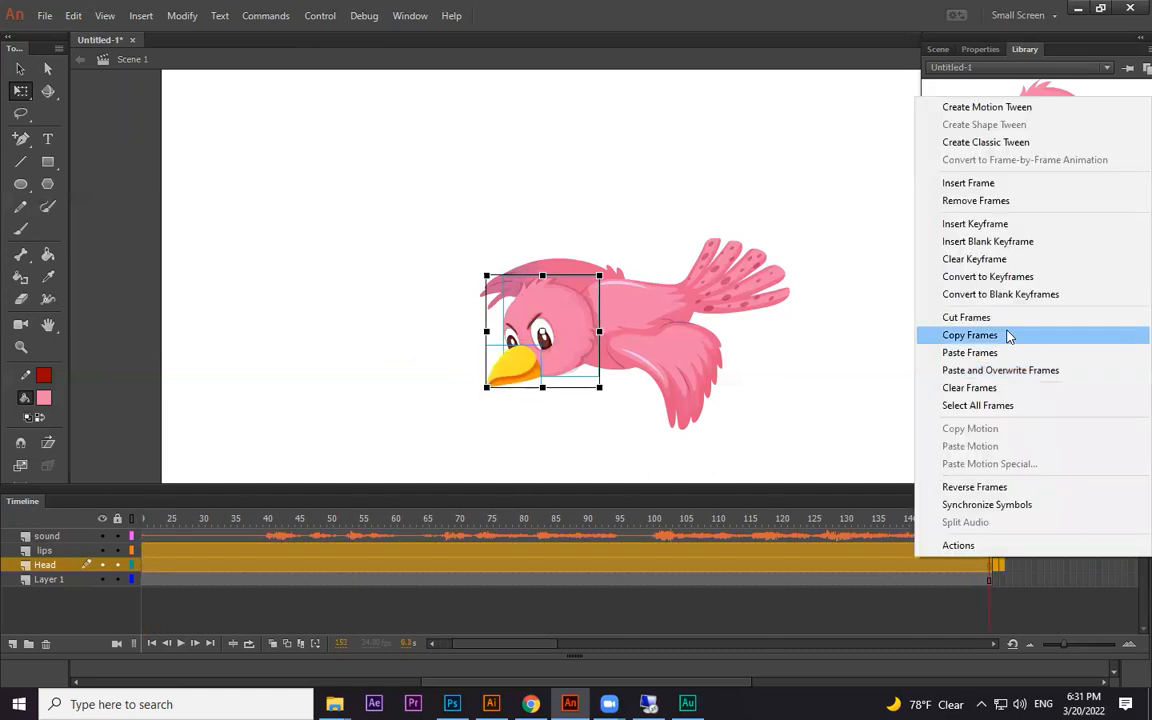
pyautogui.click(999, 202)
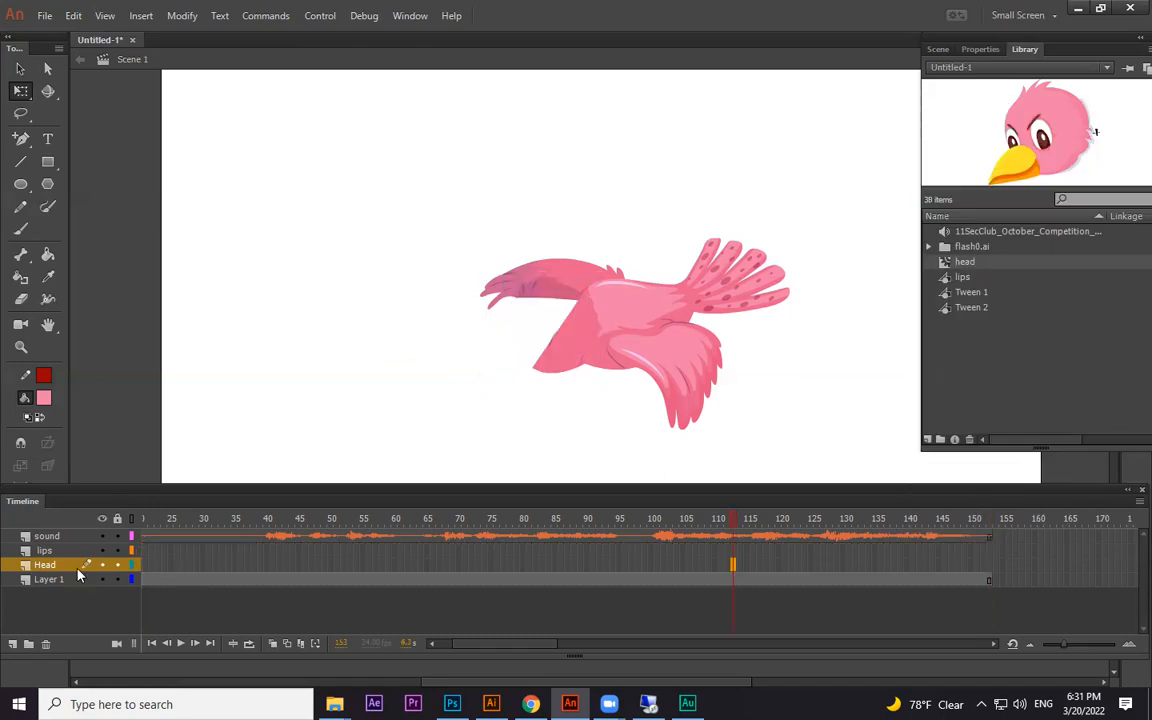
# Delete the emptied lips layer from the main timeline.
pyautogui.click(38, 568)
pyautogui.click(152, 553)
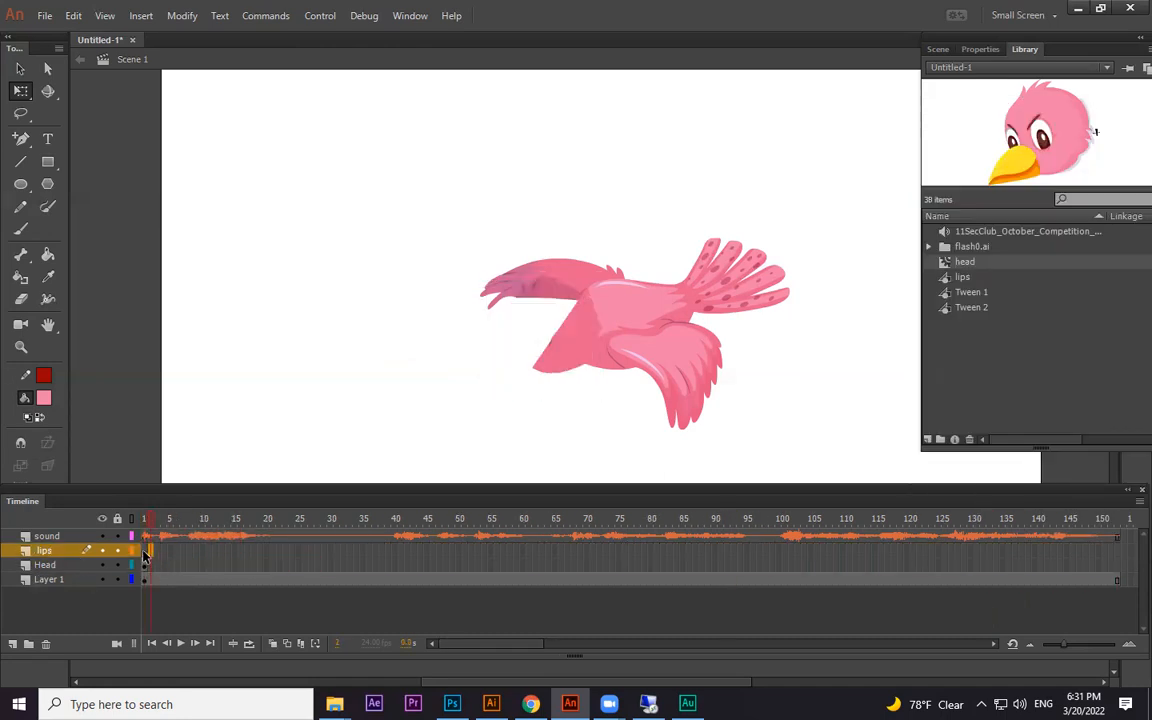
pyautogui.rightClick(66, 550)
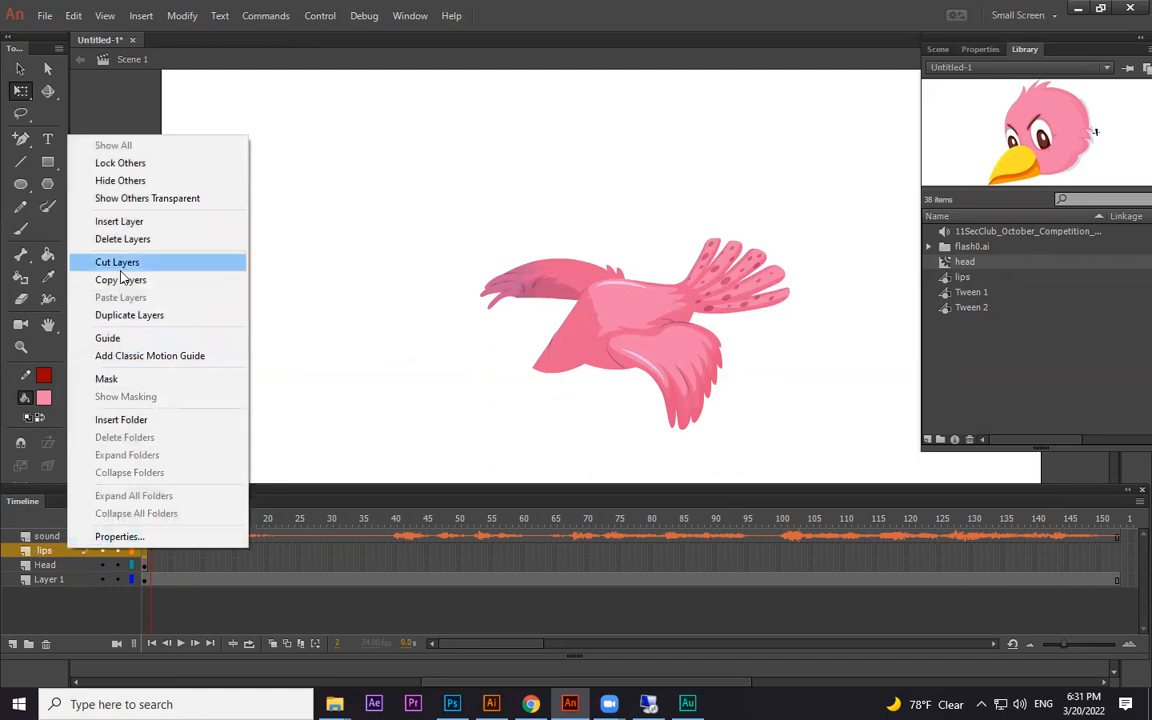
pyautogui.click(130, 239)
# Extend the Head layer with frames up to frame 153 to match the sound layer.
pyautogui.click(144, 551)
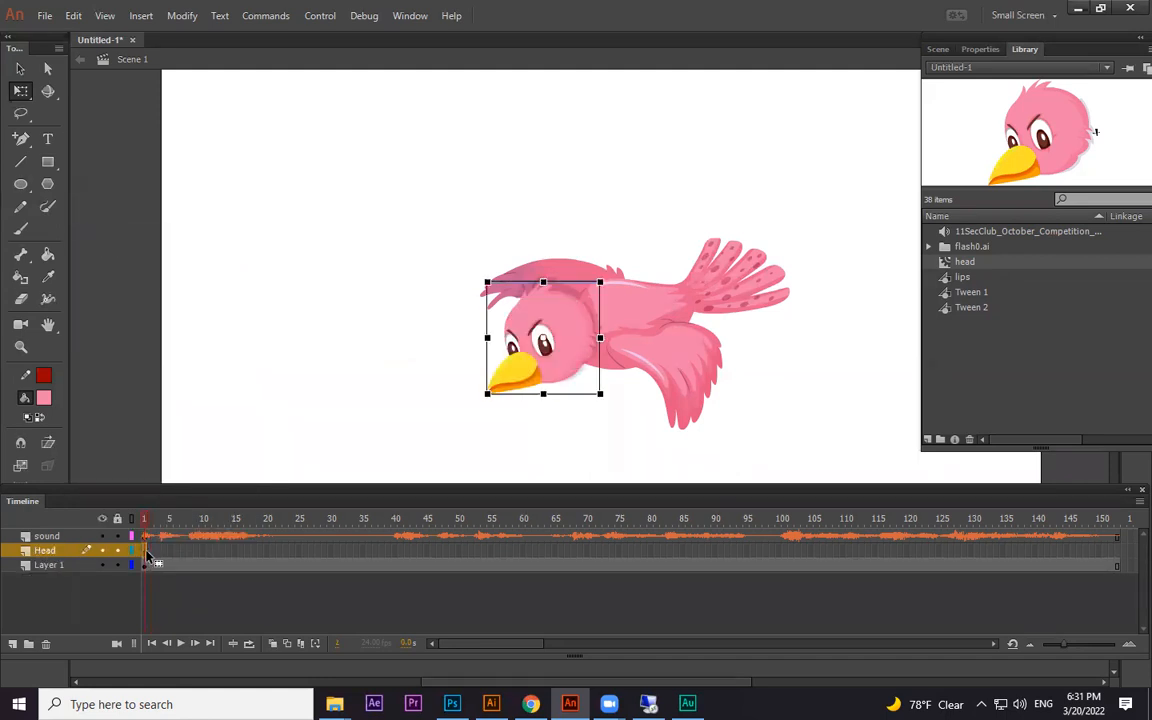
pyautogui.press('F5')
pyautogui.press('F5')
pyautogui.press('F5')
pyautogui.press('F5')
pyautogui.press('F5')
pyautogui.press('F5')
pyautogui.press('F5')
pyautogui.press('F5')
pyautogui.press('F5')
pyautogui.press('F5')
pyautogui.press('F5')
pyautogui.press('F5')
pyautogui.press('F5')
pyautogui.press('F5')
pyautogui.press('F5')
pyautogui.press('F5')
pyautogui.press('F5')
pyautogui.press('F5')
pyautogui.press('F5')
pyautogui.press('F5')
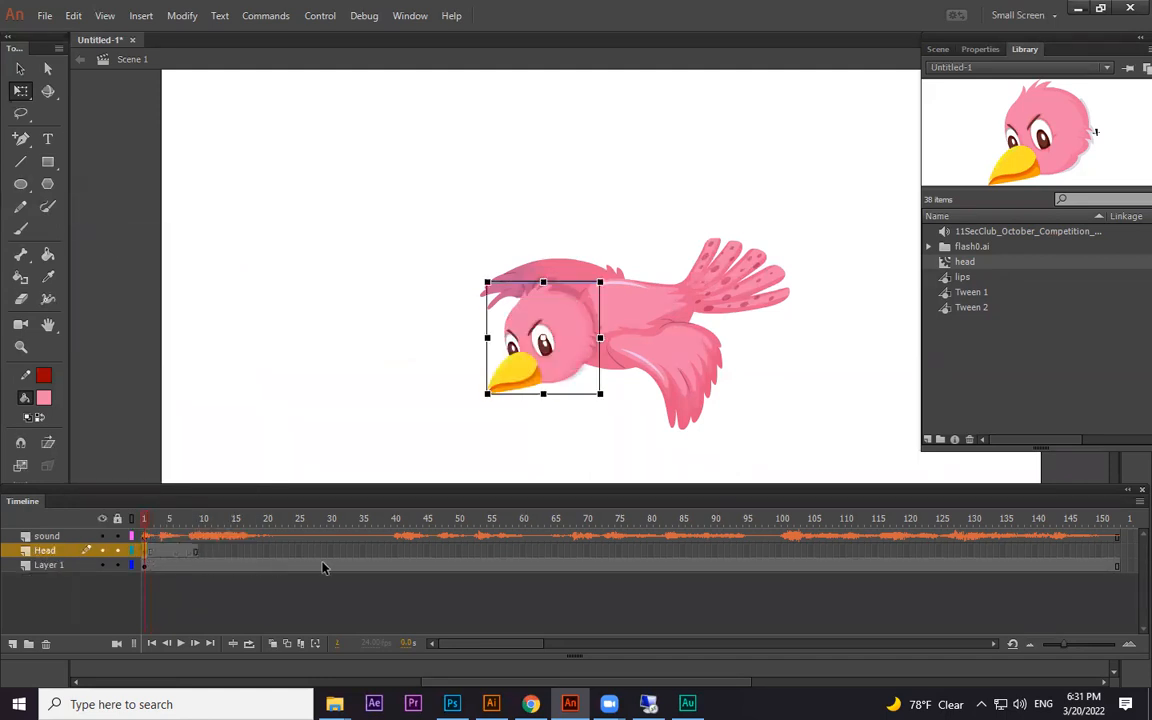
pyautogui.press('F5')
pyautogui.press('F5')
pyautogui.press('F5')
pyautogui.press('F5')
pyautogui.press('F5')
pyautogui.press('F5')
pyautogui.press('F5')
pyautogui.press('F5')
pyautogui.press('F5')
pyautogui.press('F5')
pyautogui.press('F5')
pyautogui.press('F5')
pyautogui.press('F5')
pyautogui.press('F5')
pyautogui.press('F5')
pyautogui.press('F5')
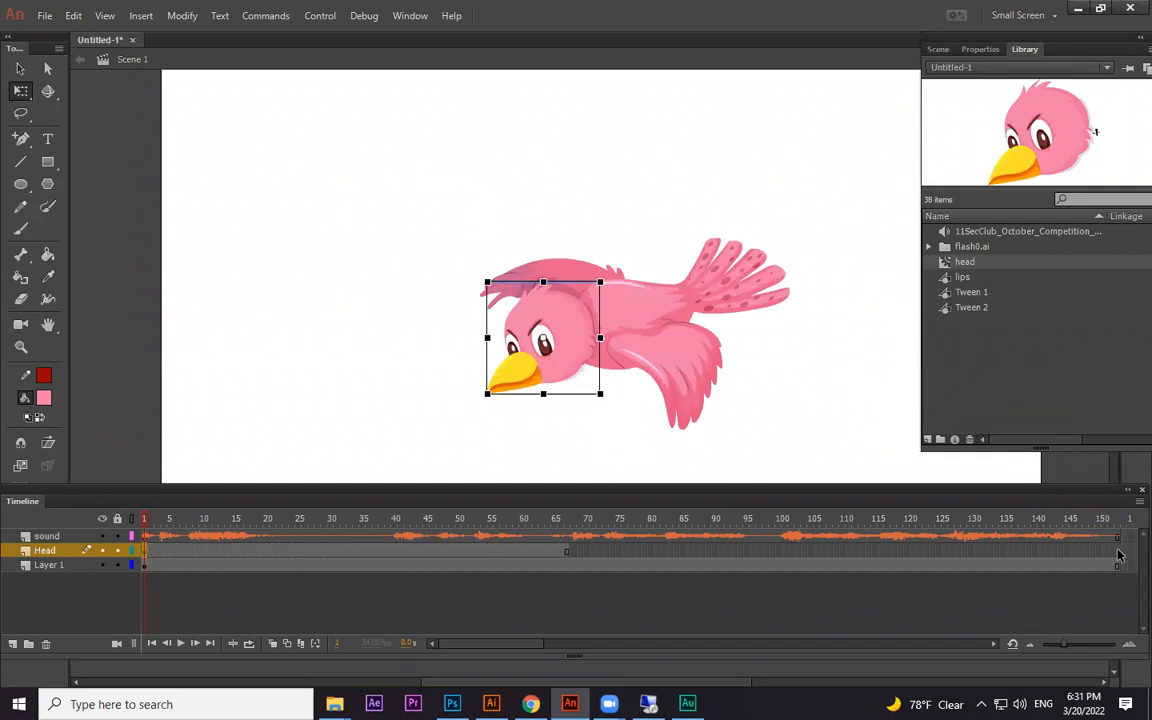
pyautogui.click(1118, 553)
pyautogui.press('F5')
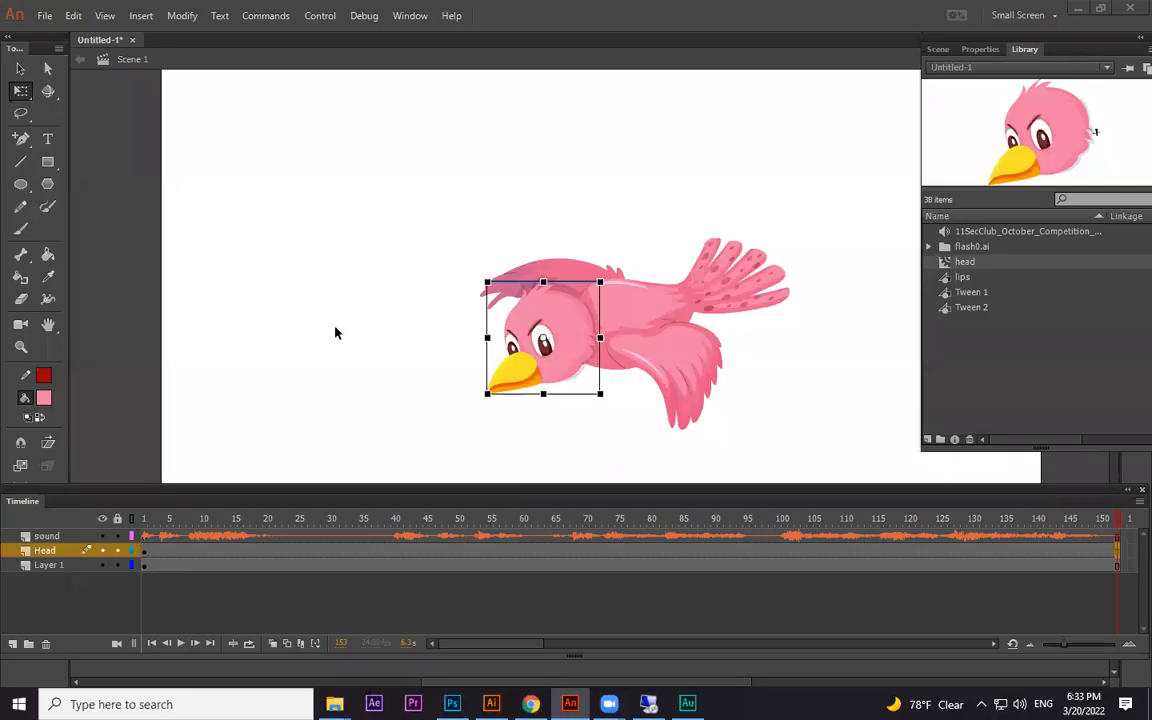
# Test the movie from frame 1 to check the head symbol's lip movement, and close the preview.
pyautogui.click(143, 552)
pyautogui.click(227, 287)
pyautogui.hotkey('ctrl', 'Return')
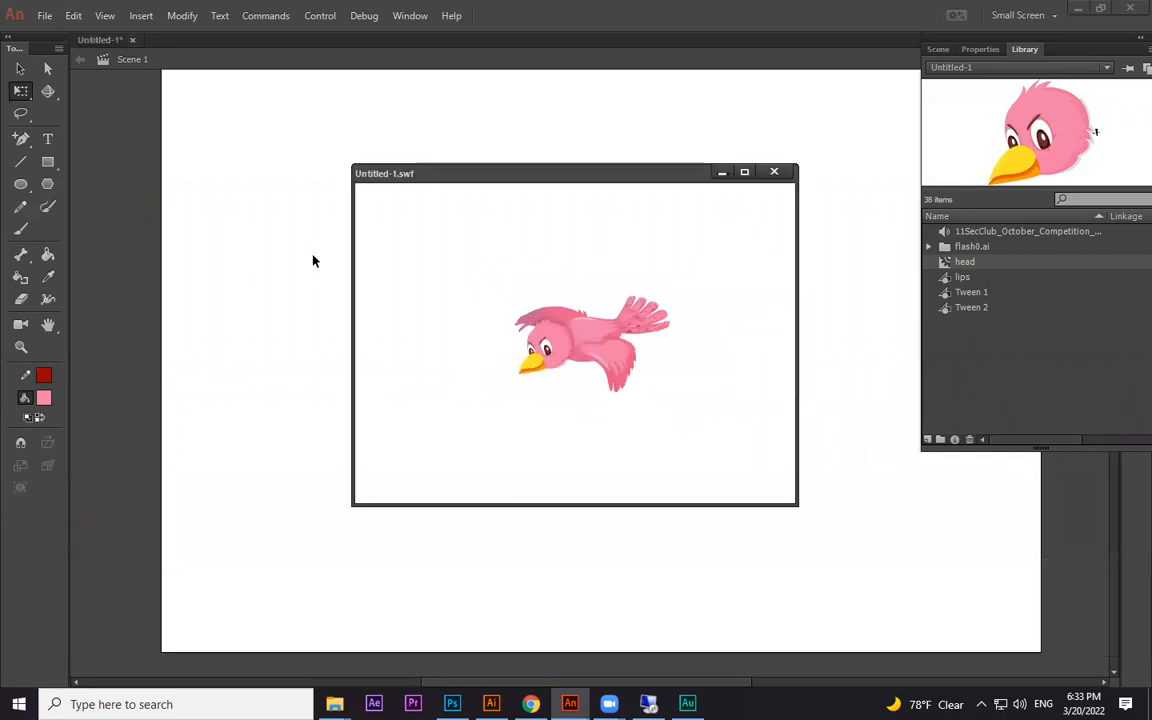
pyautogui.click(775, 172)
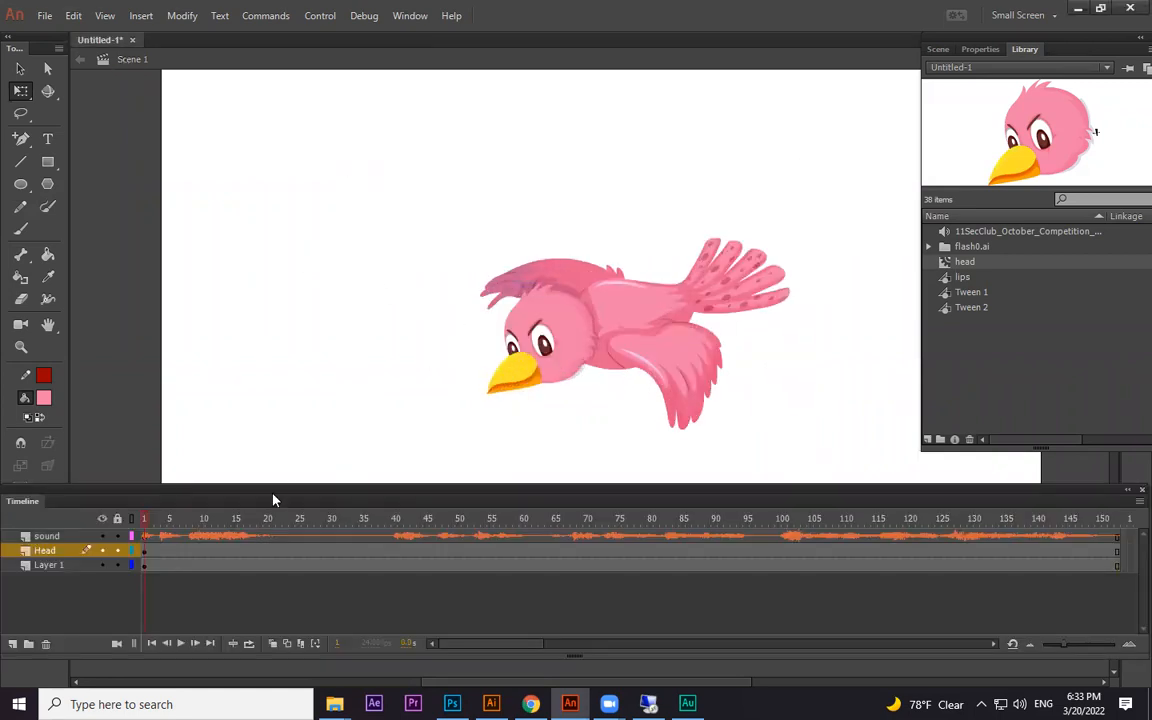
# Scrub the main timeline and open the head symbol and its nested lips symbol to check the lip animation.
pyautogui.moveTo(119, 527); pyautogui.dragTo(222, 537)
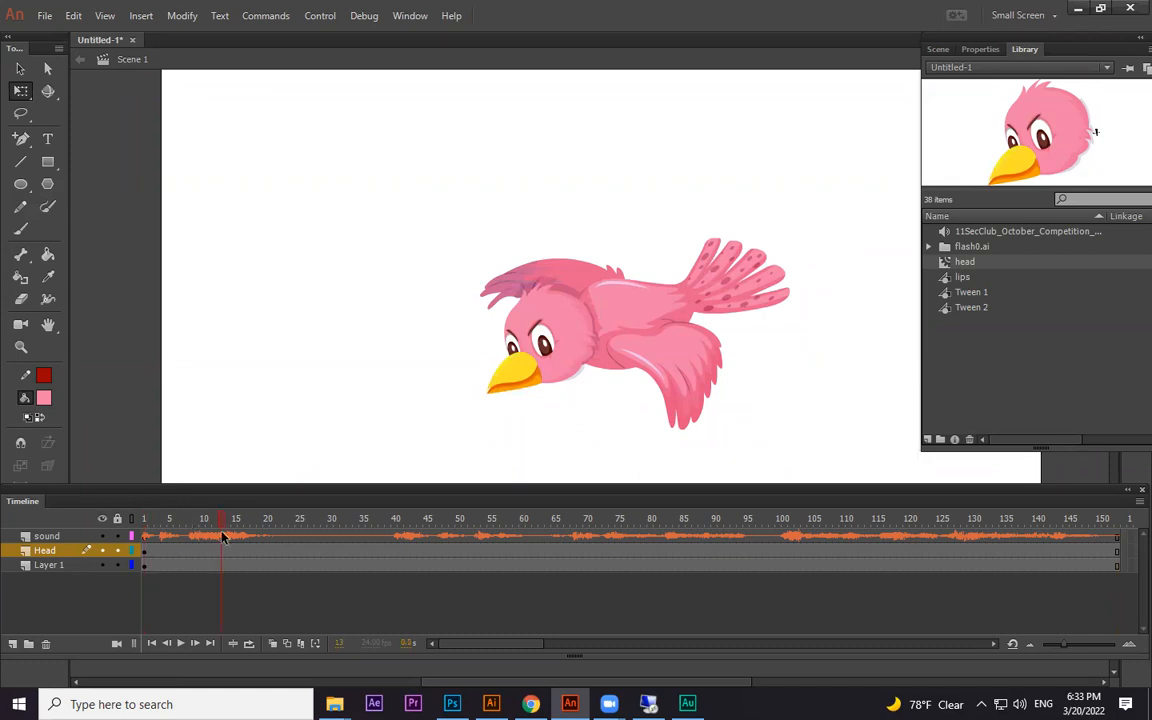
pyautogui.click(527, 383)
pyautogui.doubleClick(523, 379)
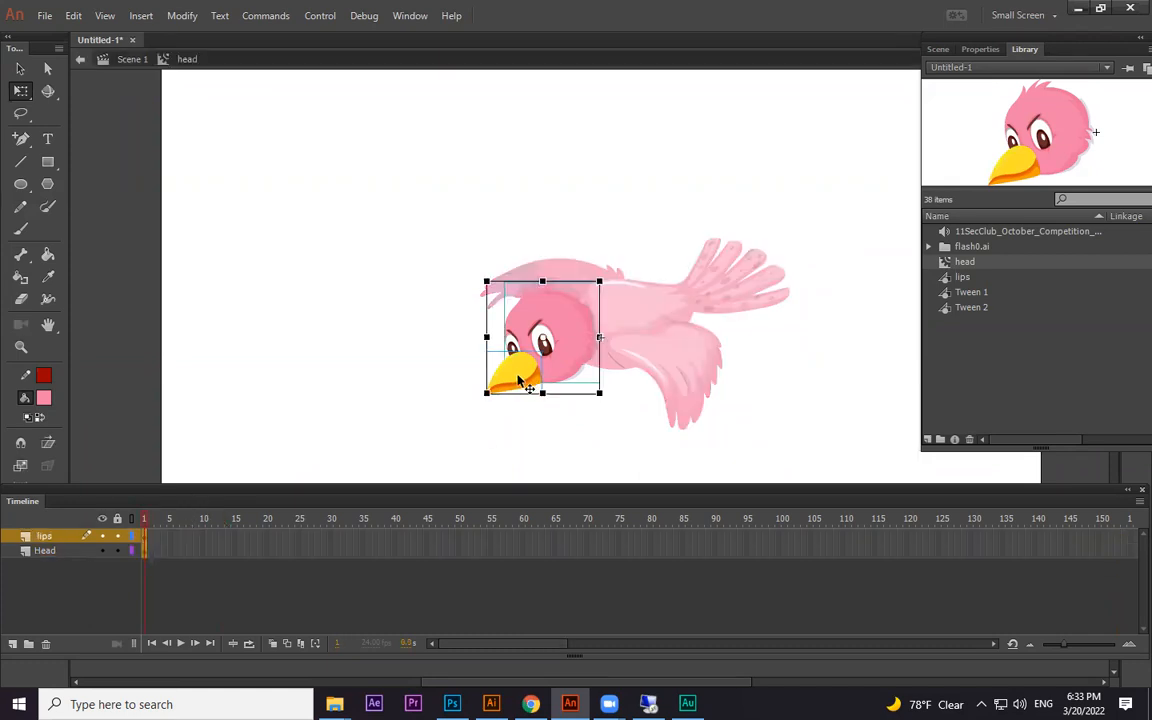
pyautogui.doubleClick(514, 374)
pyautogui.click(386, 329)
pyautogui.press('Return')
# Return to the main scene, test the movie once more, and close the preview.
pyautogui.click(104, 60)
pyautogui.click(305, 314)
pyautogui.hotkey('ctrl', 'Return')
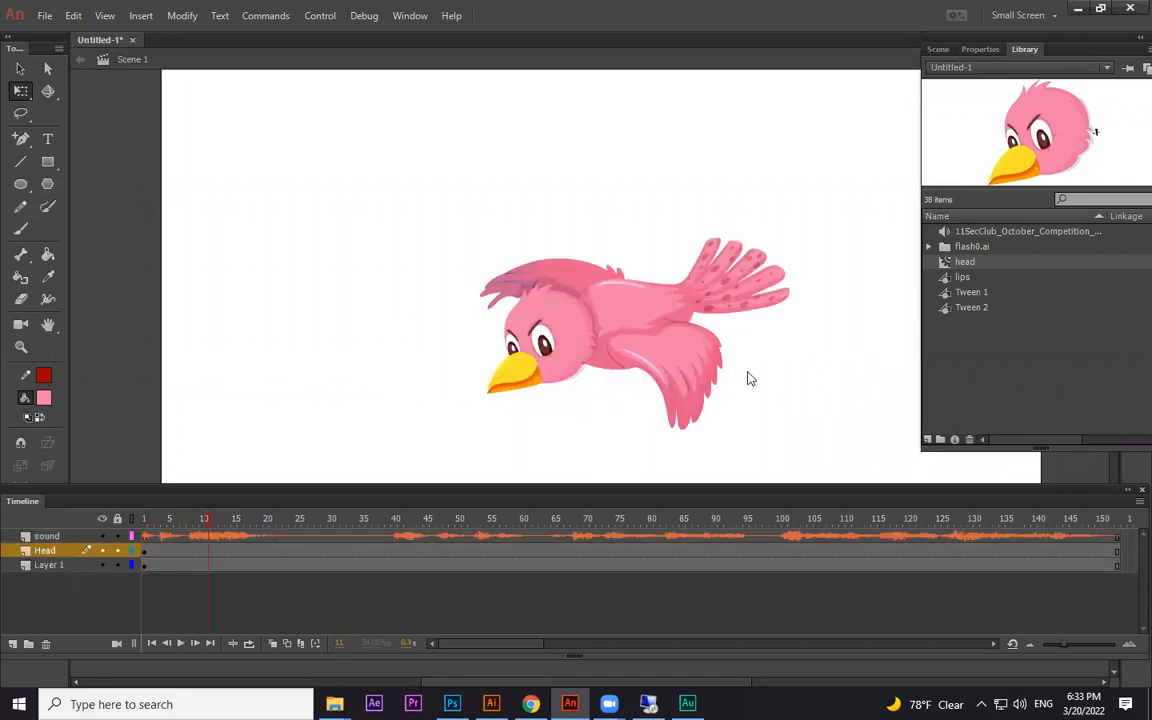
pyautogui.click(773, 171)
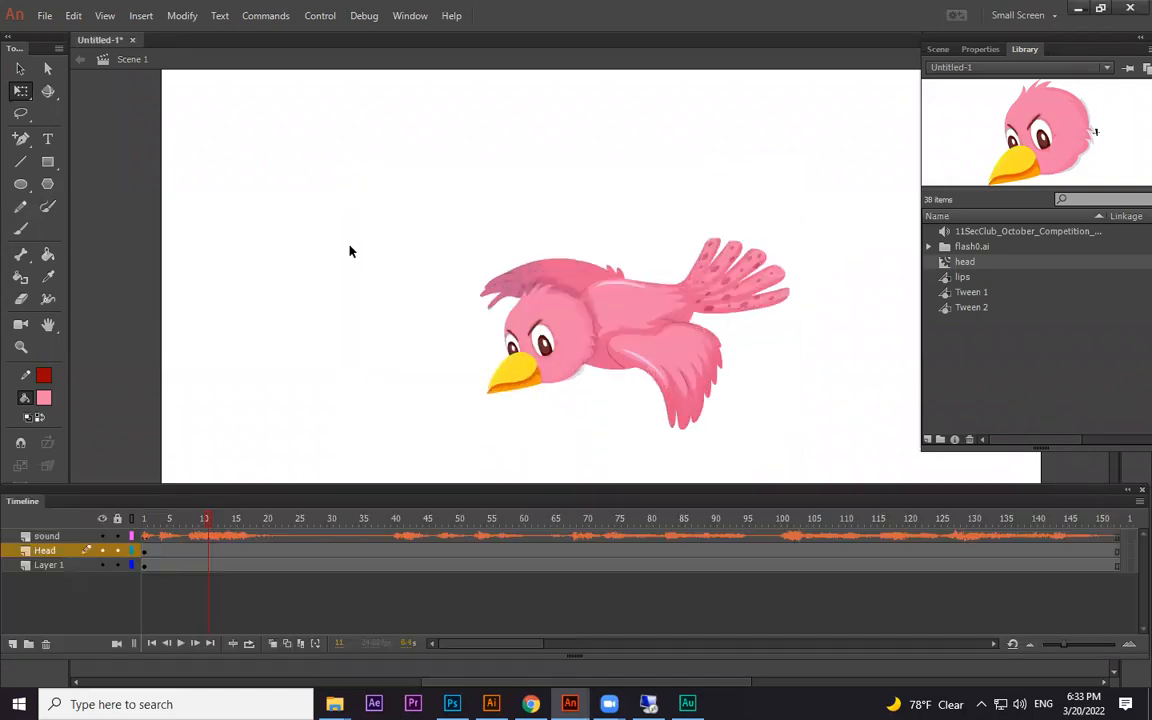